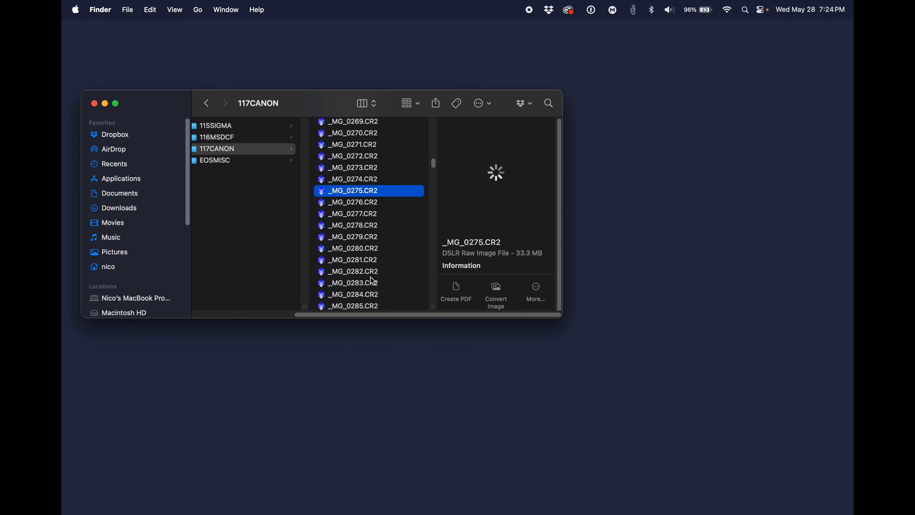
Step: Select the raw files _MG_0275.CR2 through _MG_0284.CR2 in 117CANON to inspect their combined size
left_click(362, 293, "shift")
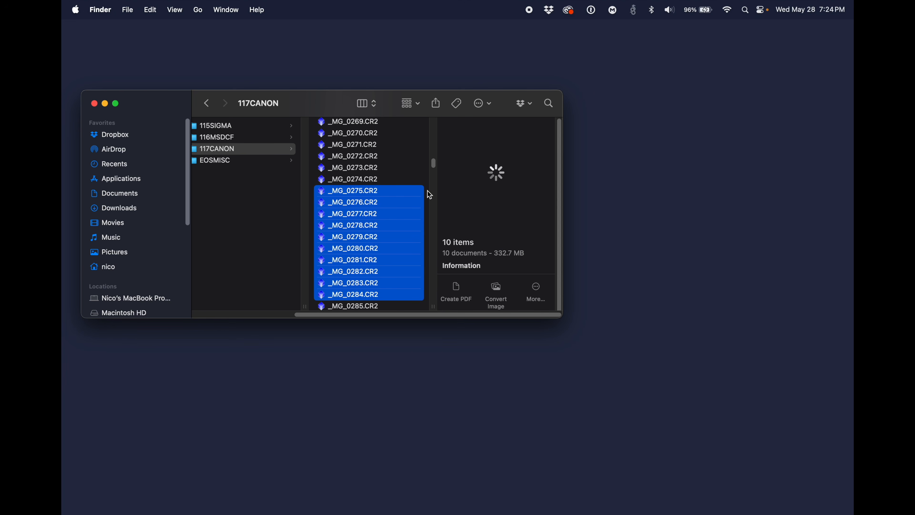
left_click(349, 168)
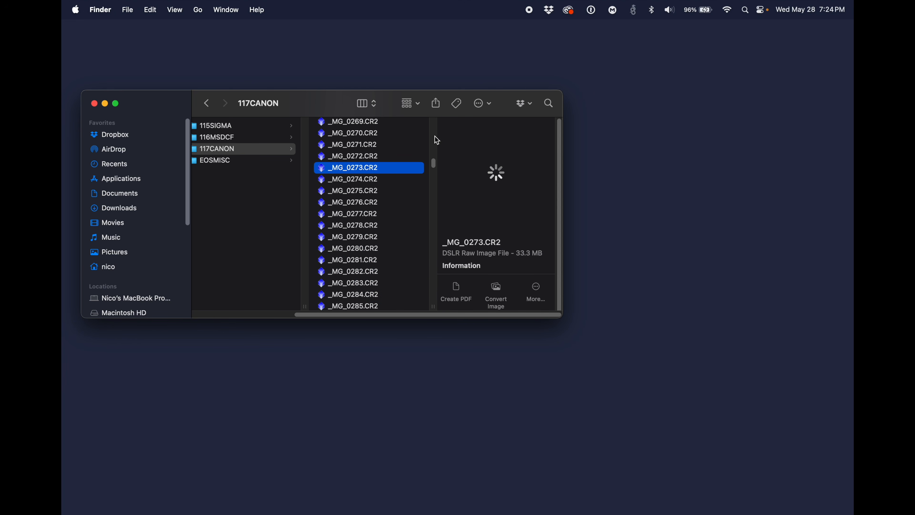
Step: Check the available space on Macintosh HD in its Get Info window, and close the window when done
left_click_drag(350, 105, 551, 101)
scroll(412, 206, "down", 3)
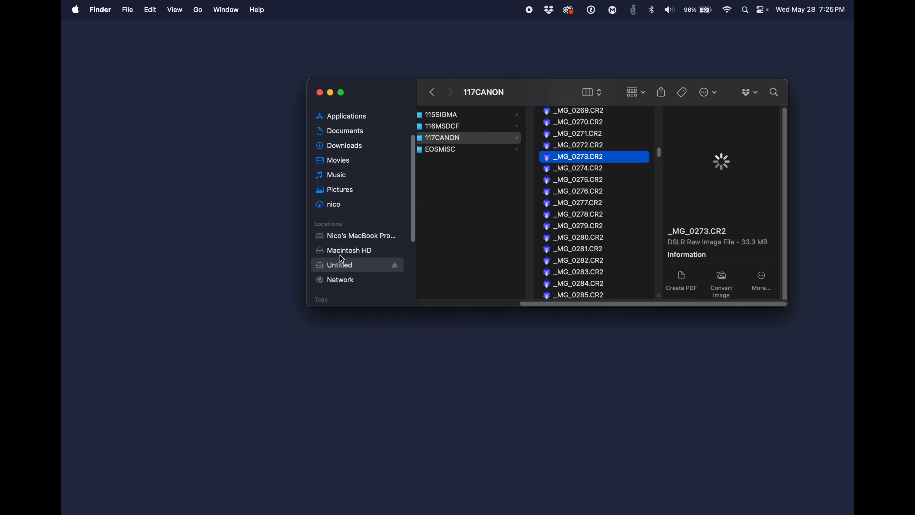
right_click(341, 253)
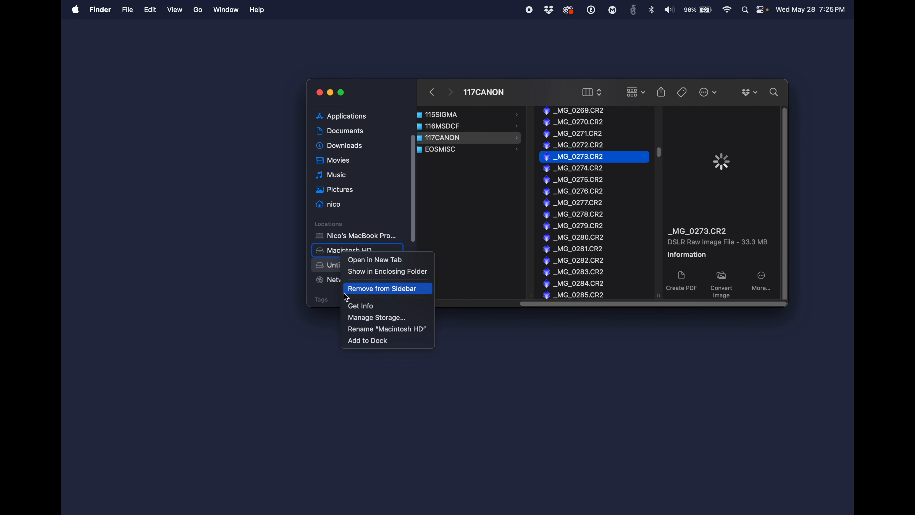
left_click(361, 306)
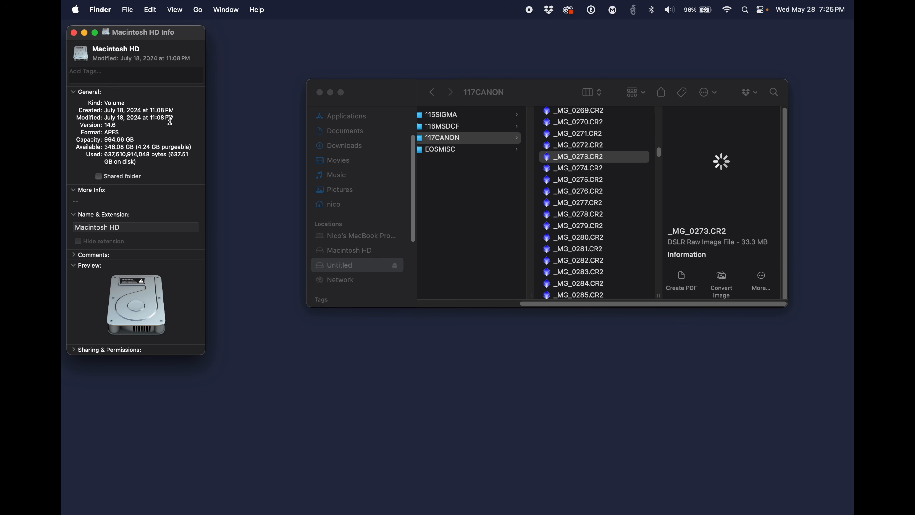
left_click_drag(181, 37, 495, 130)
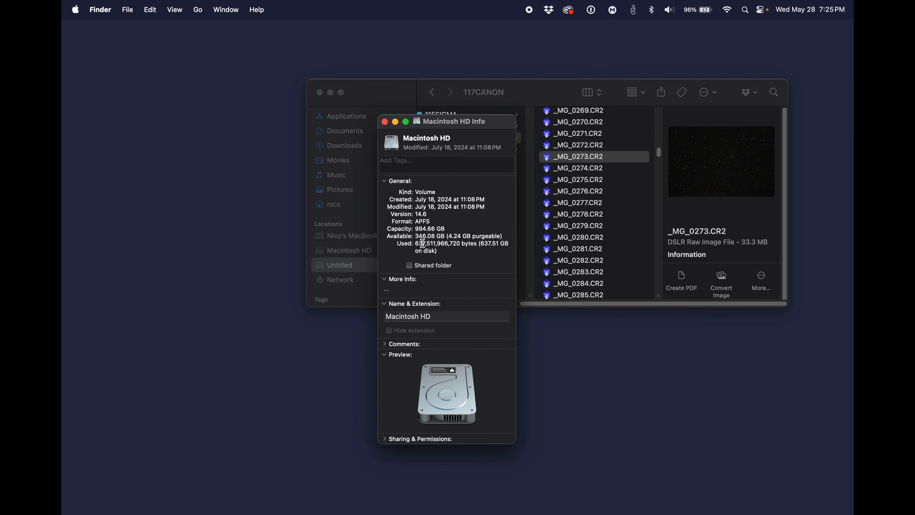
left_click_drag(416, 237, 504, 237)
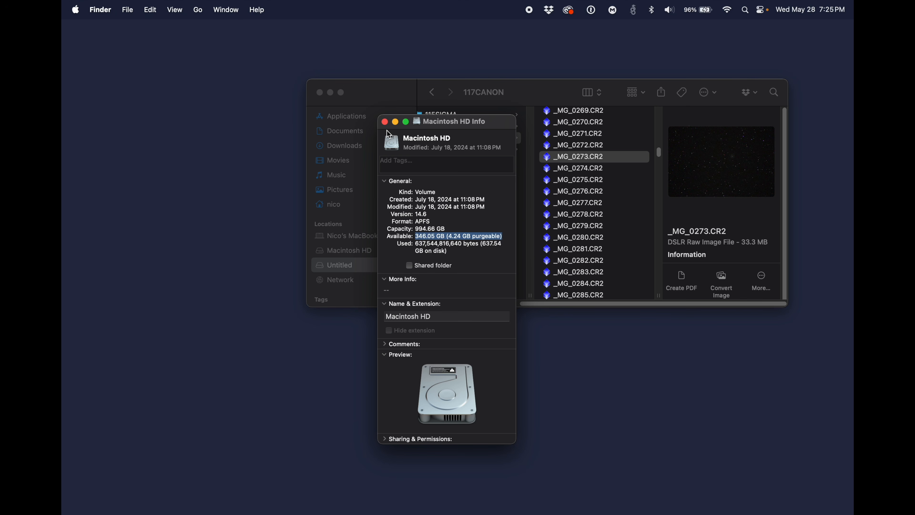
left_click(385, 123)
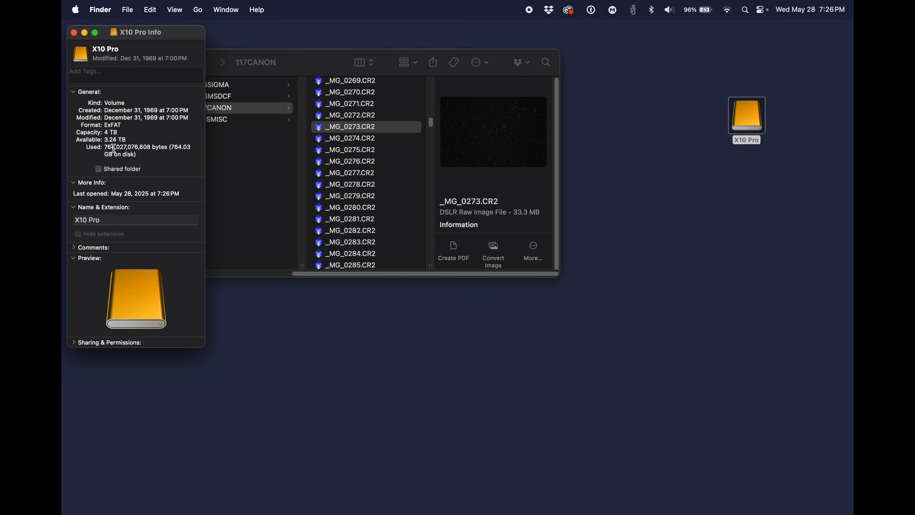
left_click_drag(130, 140, 108, 139)
left_click(74, 33)
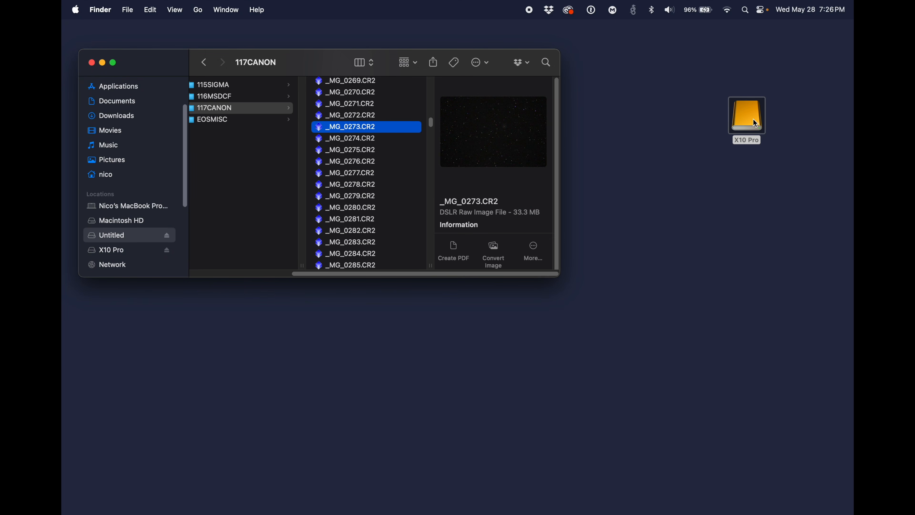
Step: Open the X10 Pro external drive and create a folder named M101 on it
double_click(760, 126)
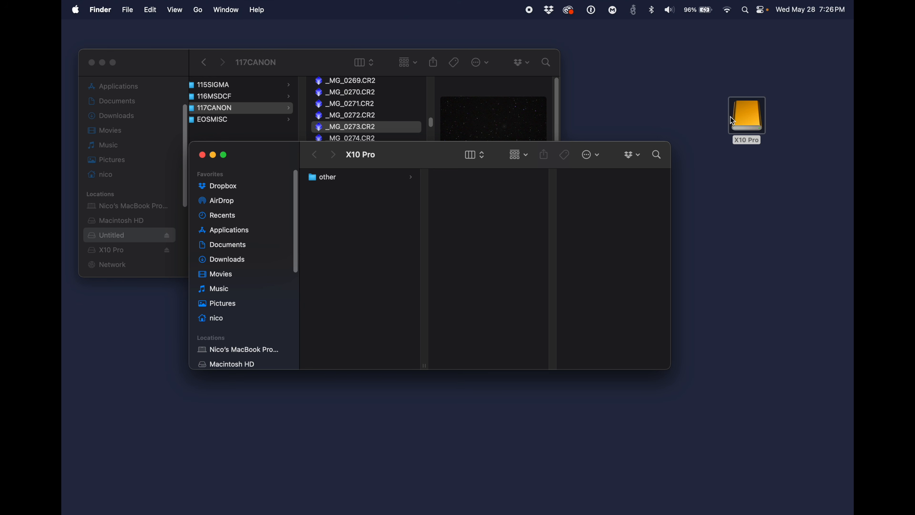
right_click(330, 252)
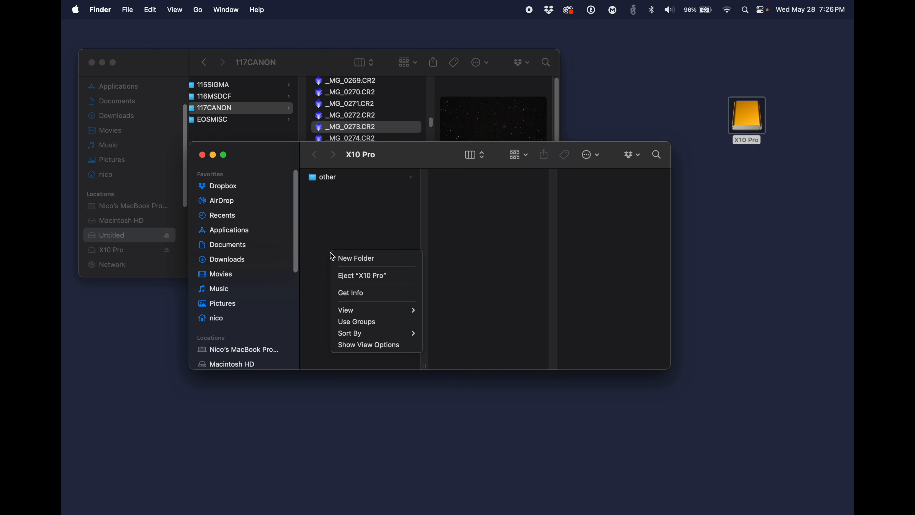
right_click(330, 228)
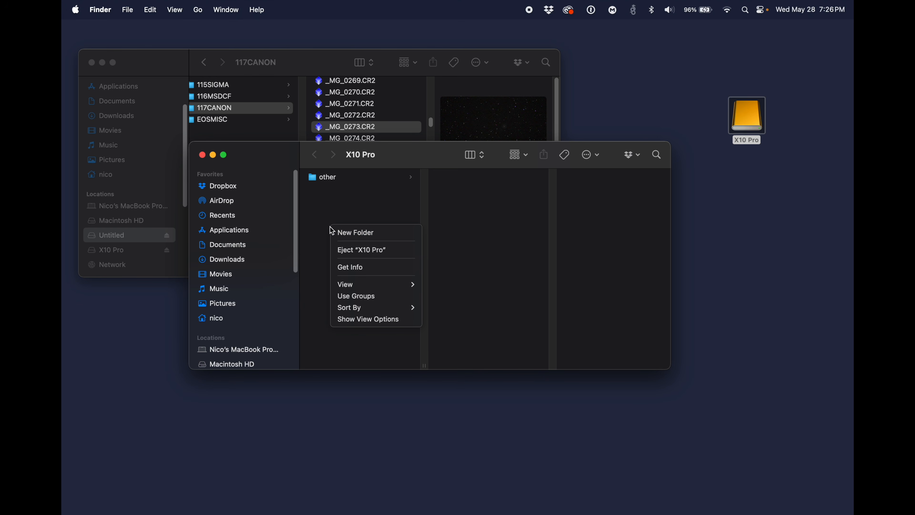
left_click(353, 233)
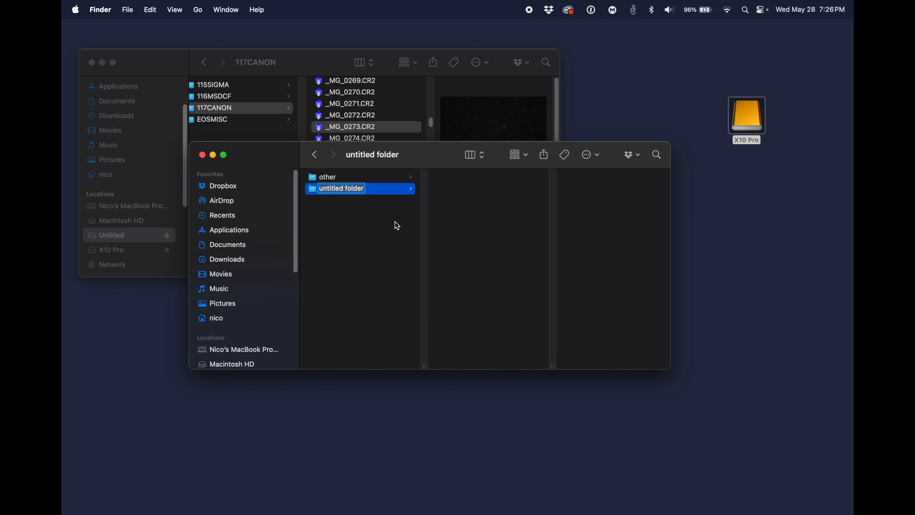
type("M101")
key("Return")
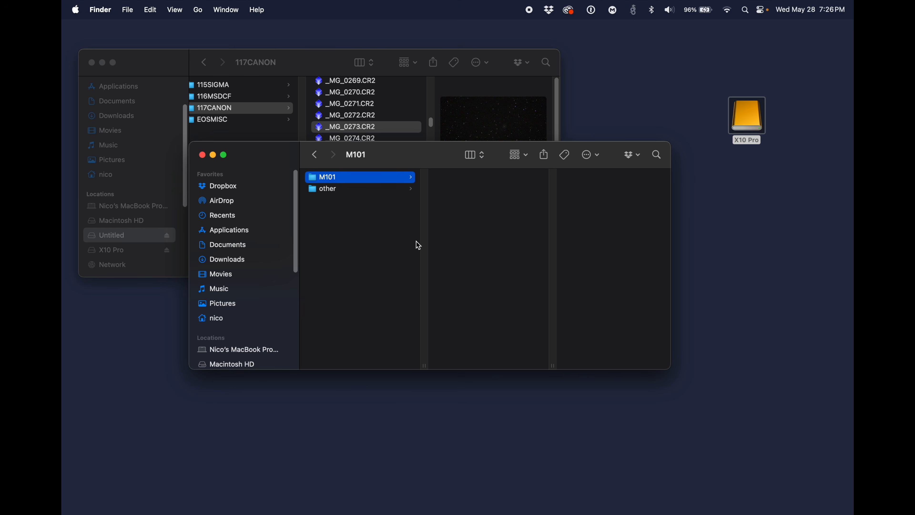
Step: Create two subfolders named lights and darks inside the M101 folder
right_click(467, 191)
left_click(468, 193)
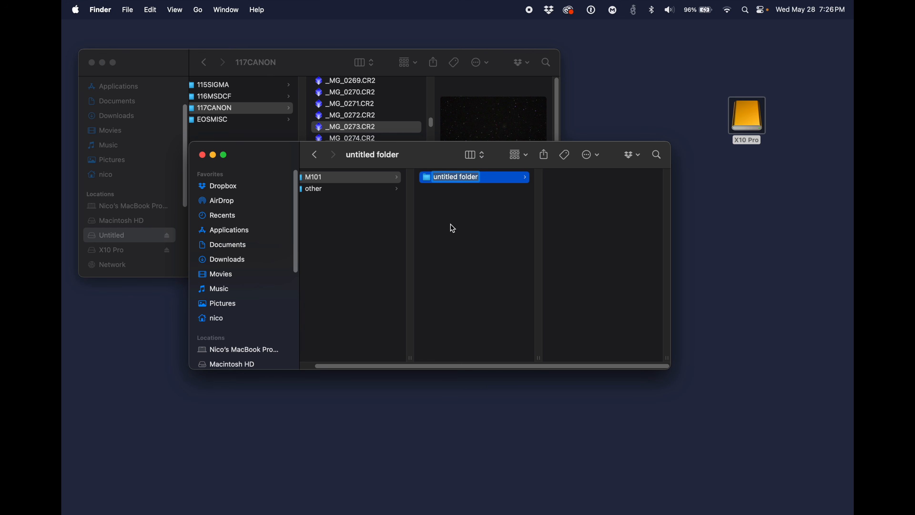
type("lights")
key("Return")
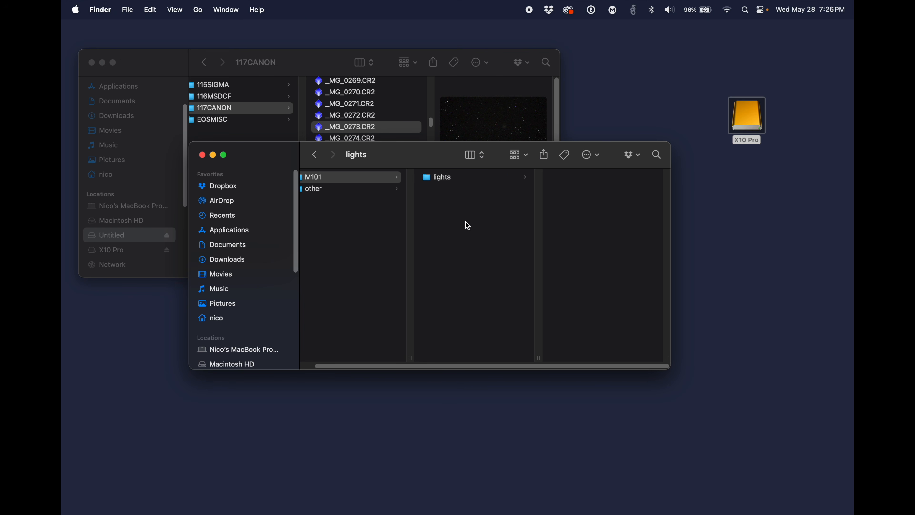
right_click(460, 218)
left_click(472, 220)
type("darks")
key("Return")
Step: Add two more subfolders named flats and biases to the M101 folder
right_click(468, 222)
left_click(476, 224)
type("flat")
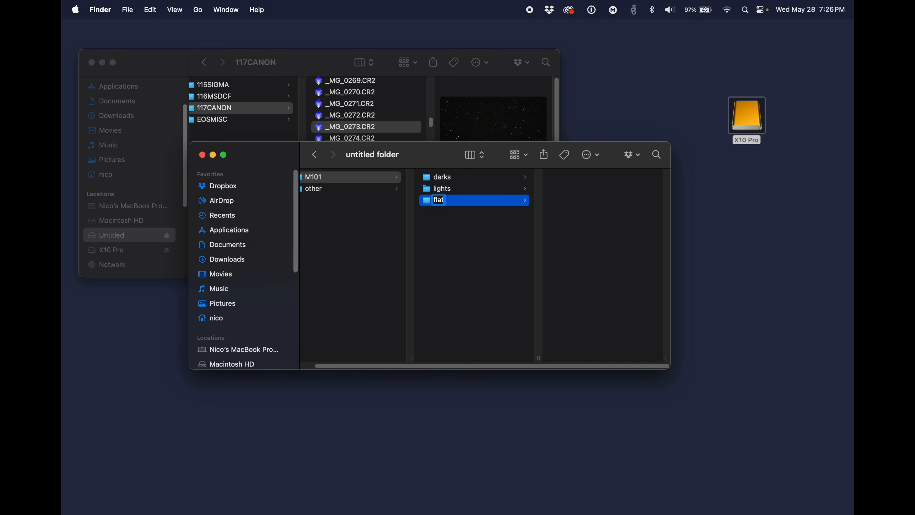
type("s")
key("Return")
right_click(472, 236)
left_click(477, 245)
type("biase")
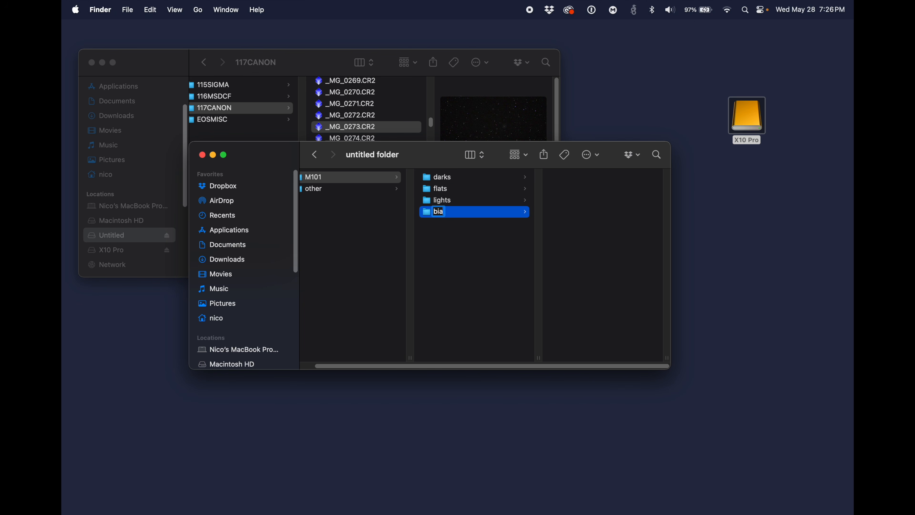
key("Return")
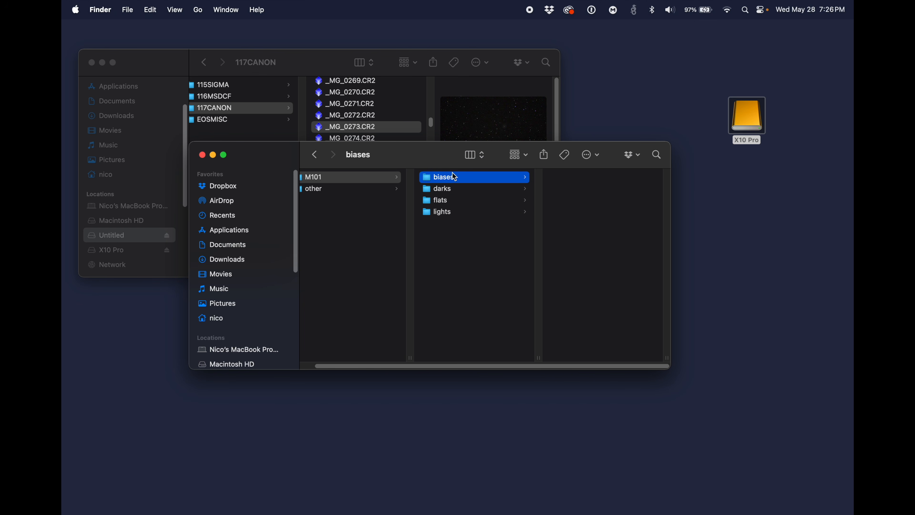
Step: Look through the lights, flats, darks and biases subfolders of M101
left_click(373, 177)
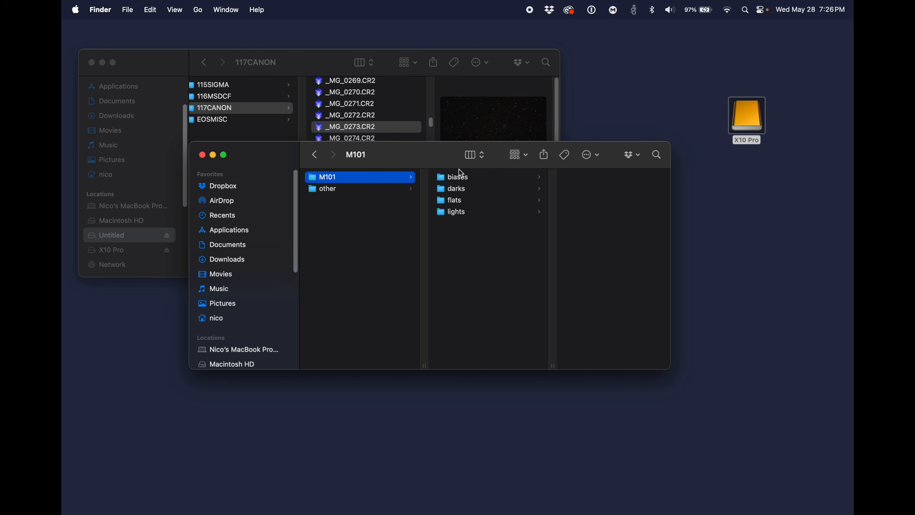
left_click(454, 214)
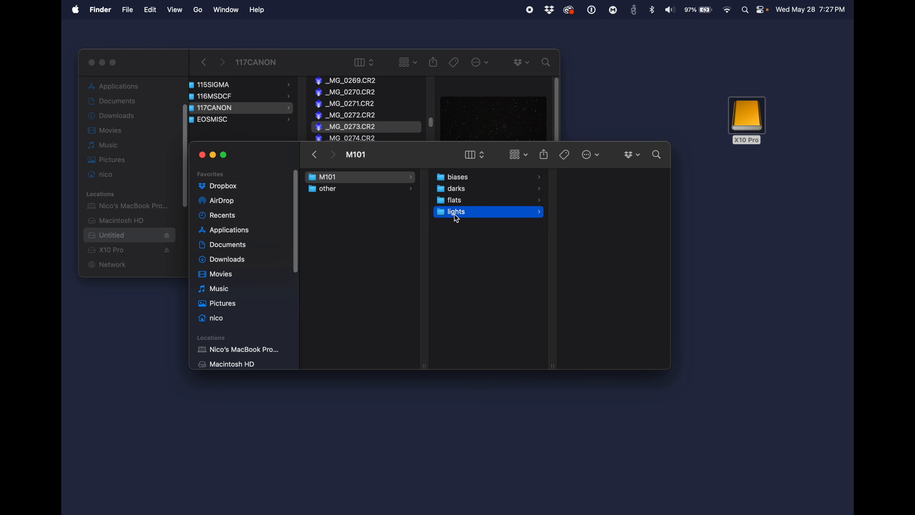
left_click(455, 203)
left_click(456, 191)
left_click(459, 180)
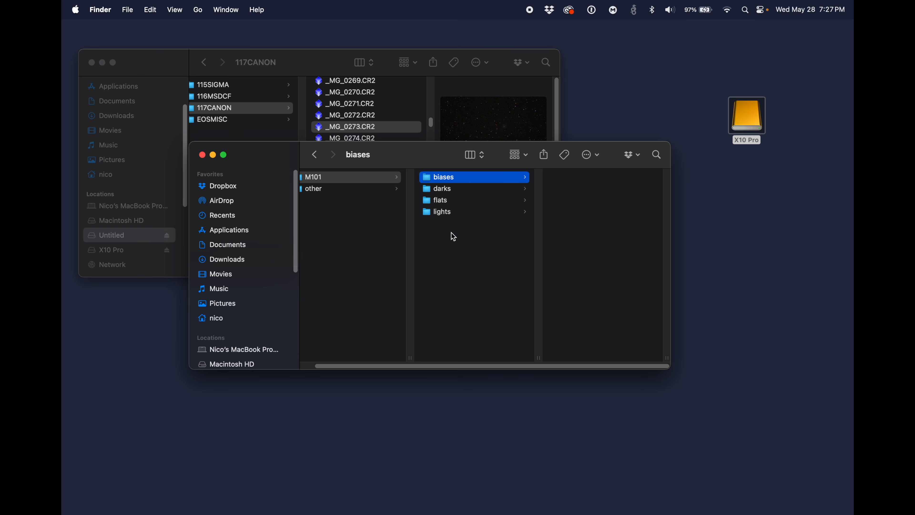
Step: Open the lights subfolder and move its window down, clear of the 117CANON file list
left_click(451, 215)
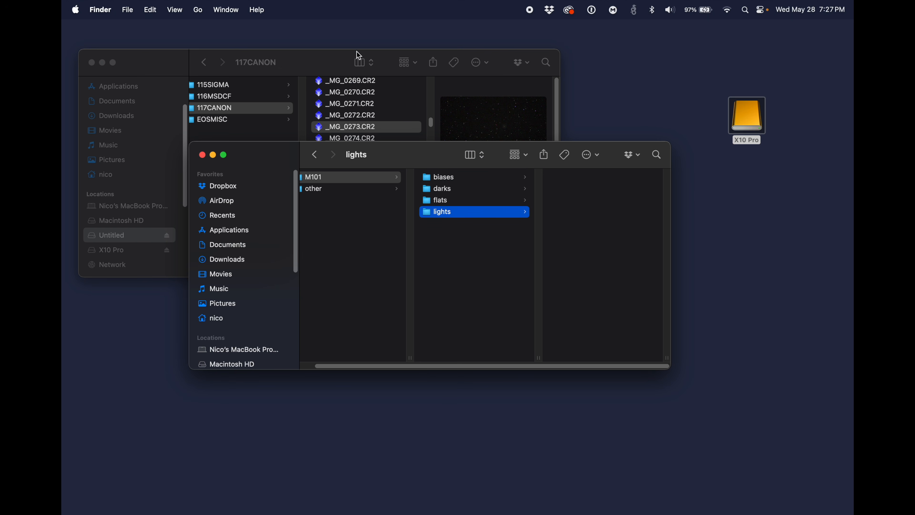
left_click(301, 64)
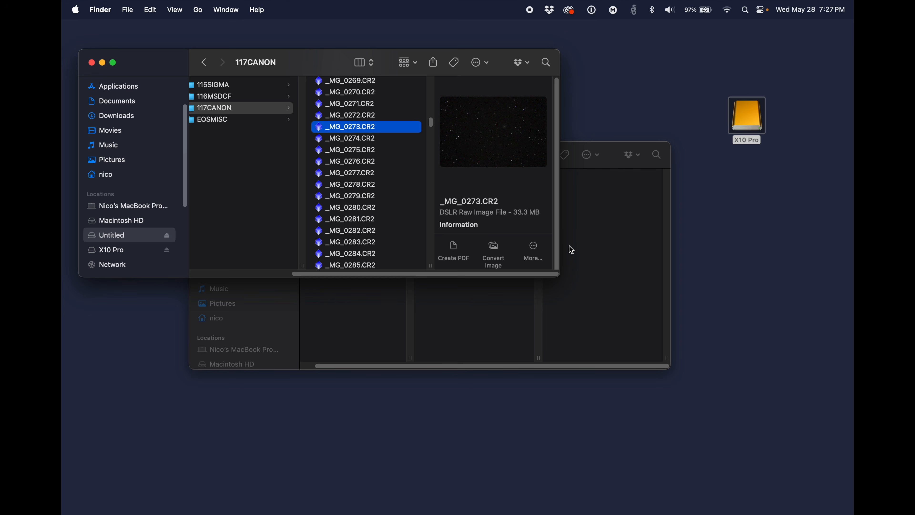
left_click(592, 268)
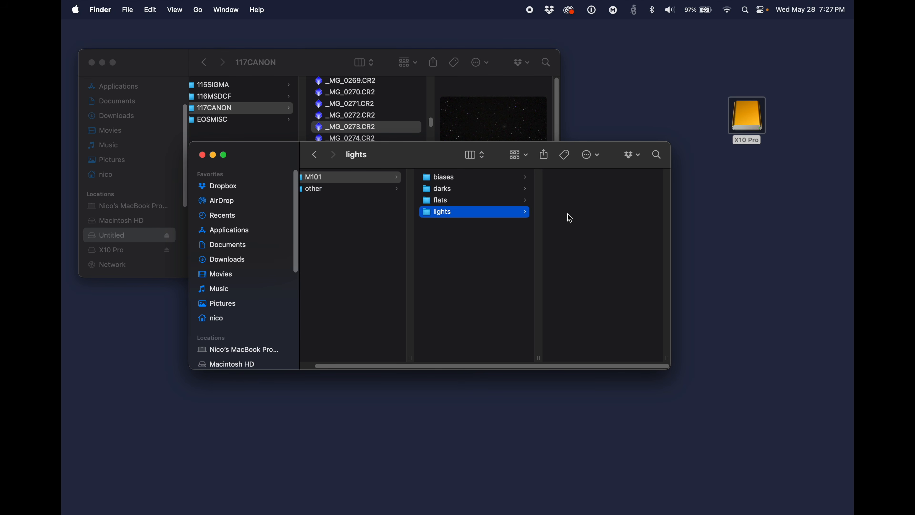
left_click_drag(442, 158, 463, 251)
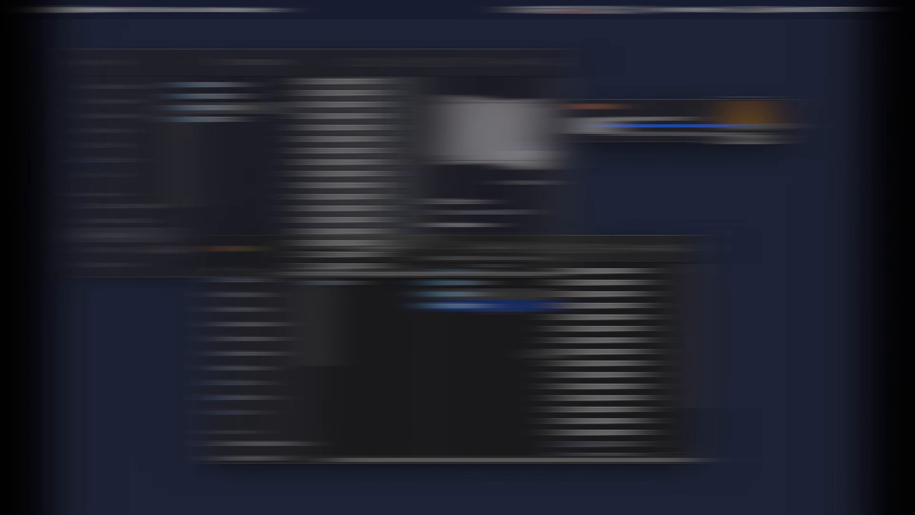
Step: Check the copied CR2 files in the lights, biases, darks and flats folders of M101
left_click_drag(689, 269, 692, 401)
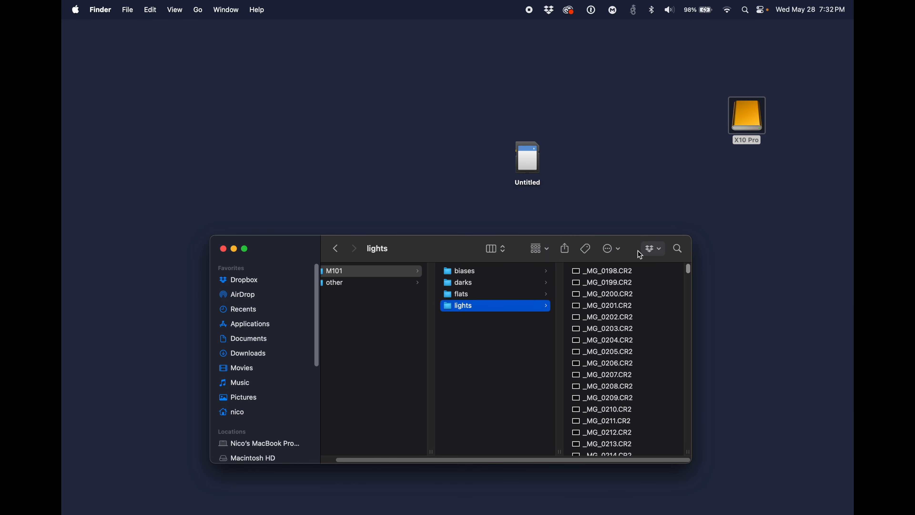
left_click(478, 271)
left_click(492, 286)
left_click(502, 294)
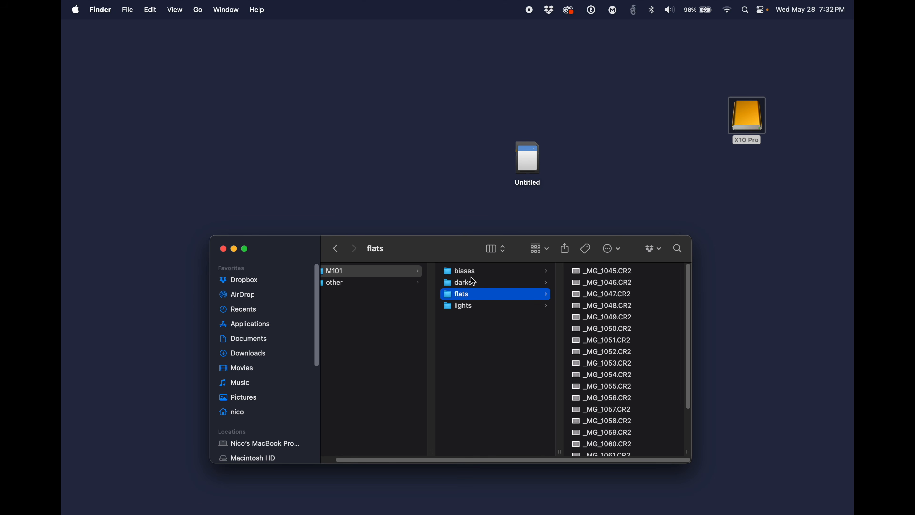
left_click(505, 270)
Step: Eject the memory card named Untitled
right_click(532, 160)
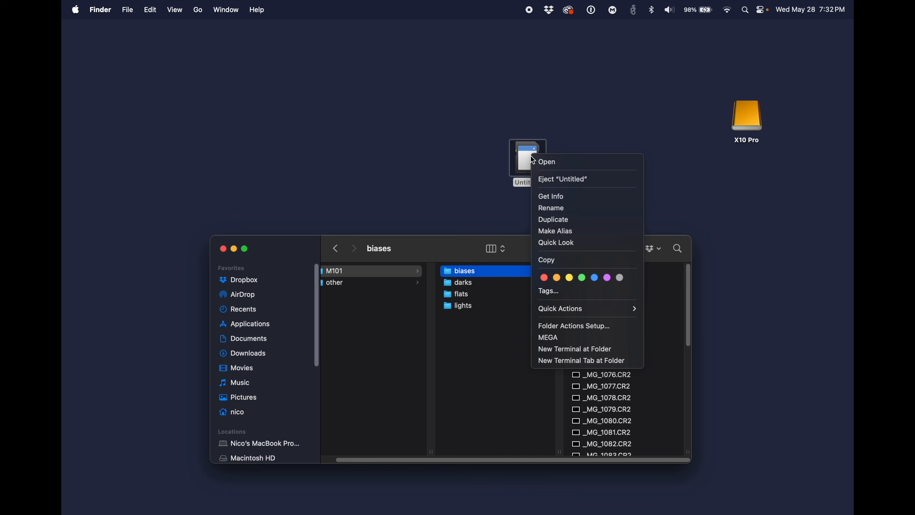
left_click(565, 183)
Step: Launch Siril through a Spotlight search
key("super+space")
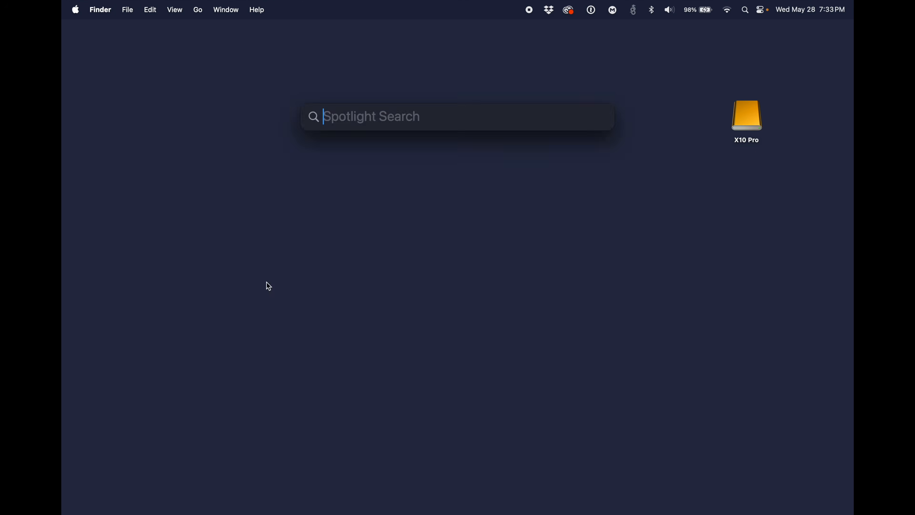
type("siril")
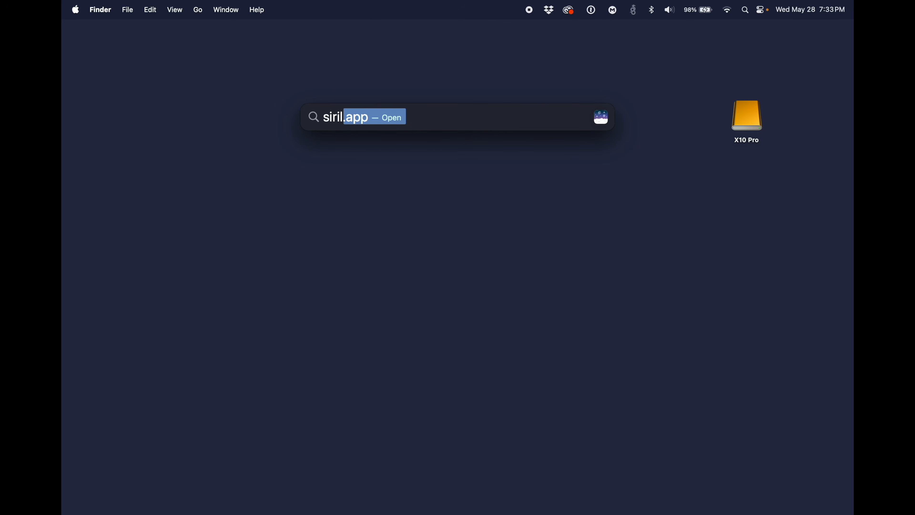
key("Return")
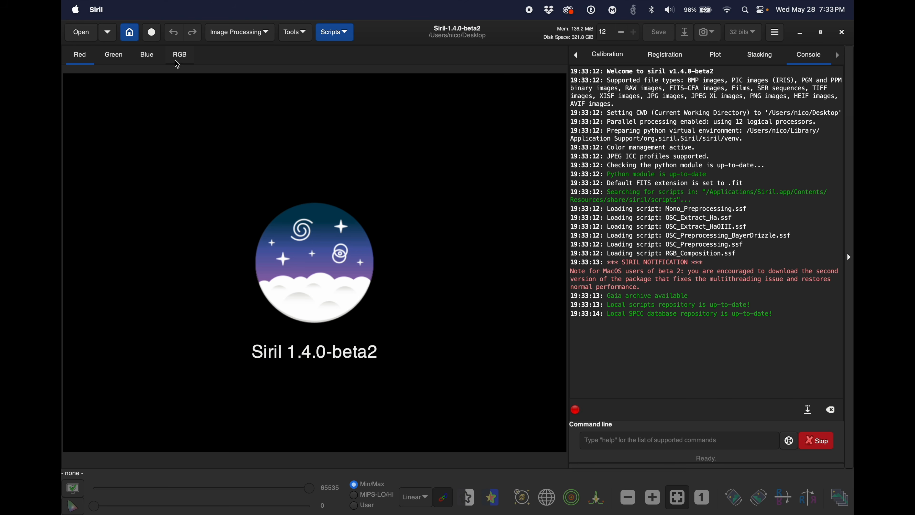
Step: Set the working directory to the M101 folder on the X10 Pro volume
left_click(129, 32)
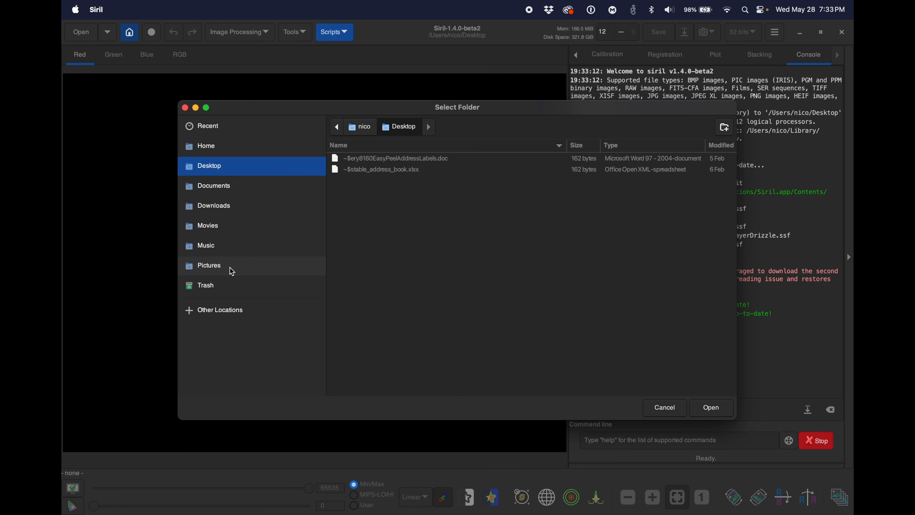
left_click(205, 310)
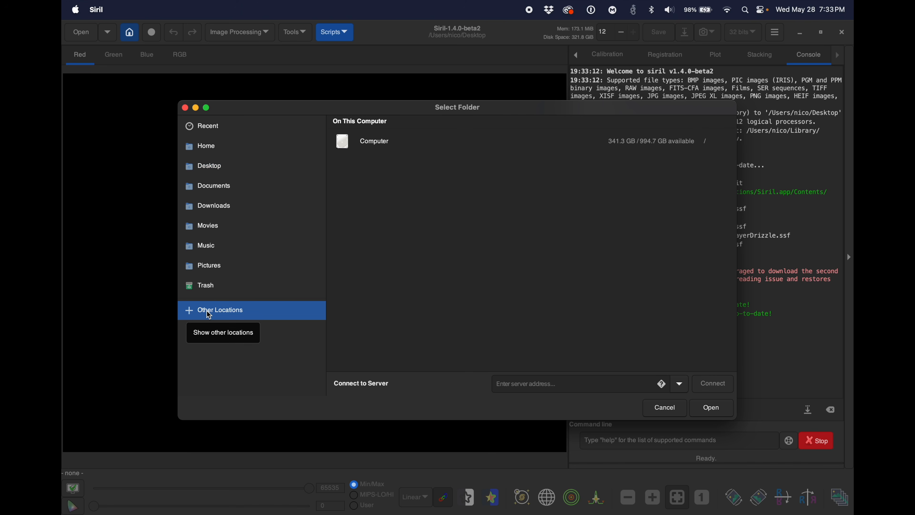
left_click(370, 155)
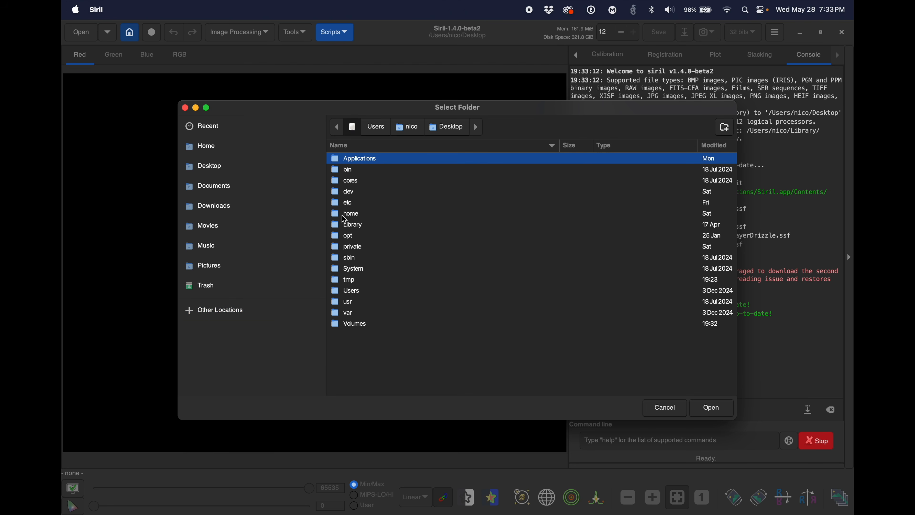
double_click(354, 325)
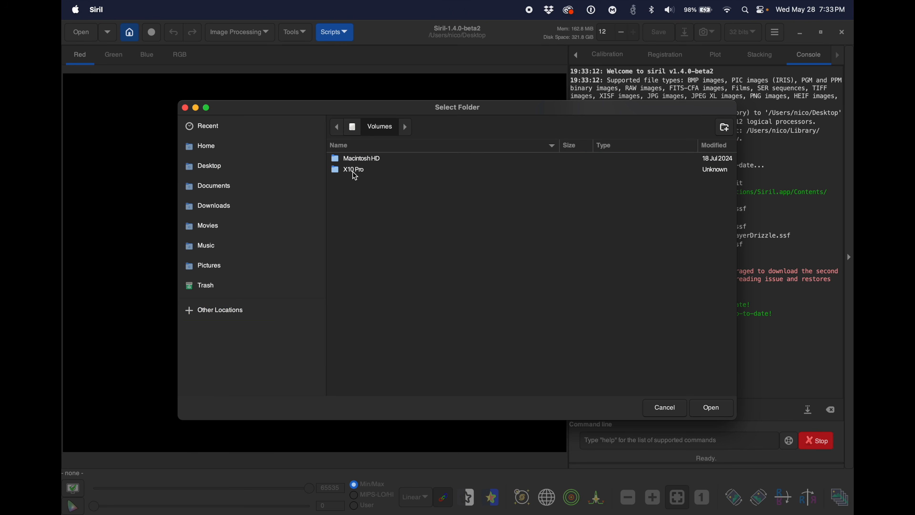
double_click(352, 171)
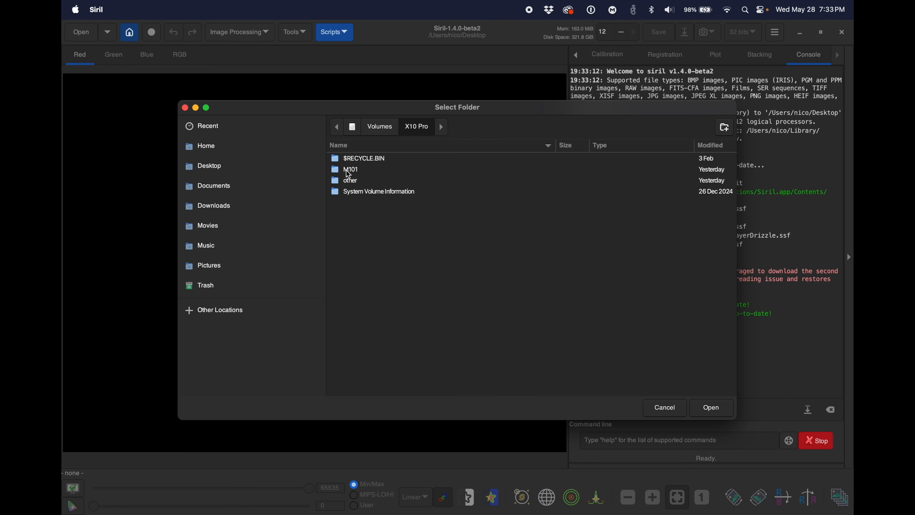
double_click(348, 174)
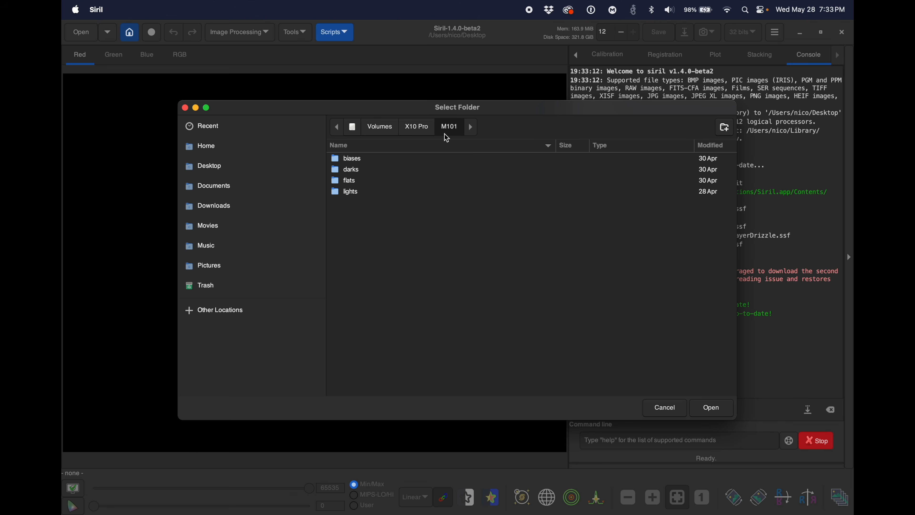
left_click(717, 408)
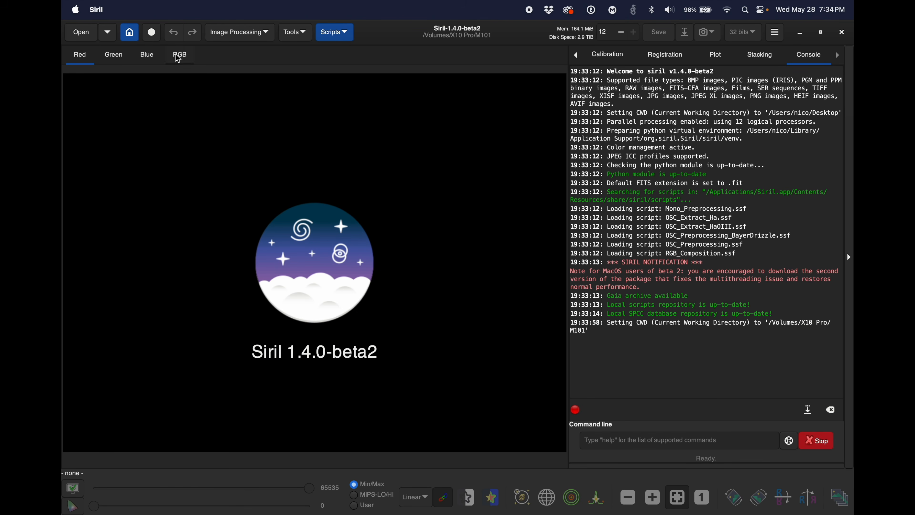
Step: Run the OSC_Preprocessing.ssf script on the M101 working directory
left_click(123, 38)
left_click(341, 34)
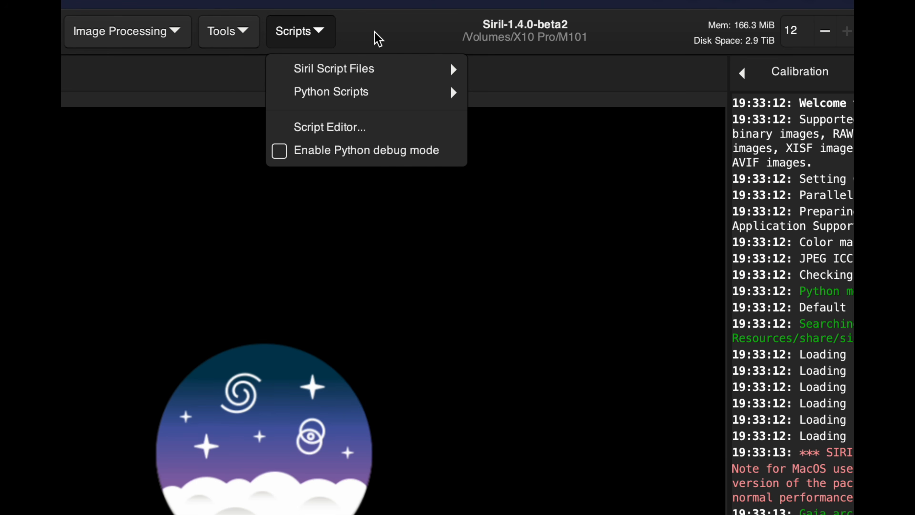
mouse_move(367, 67)
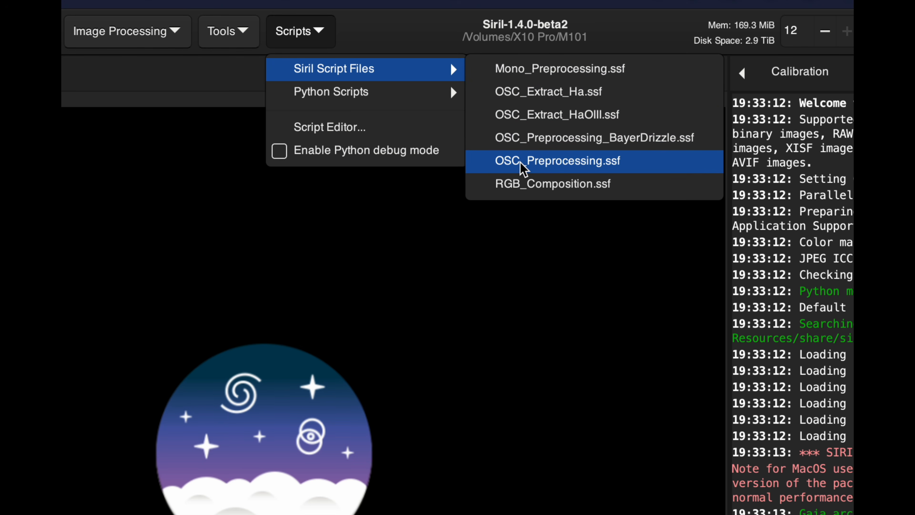
left_click(323, 35)
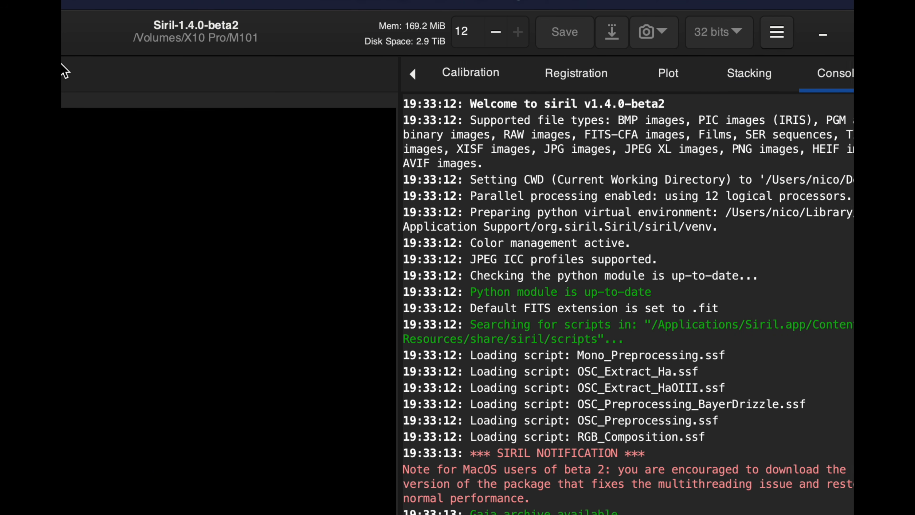
left_click(139, 35)
mouse_move(174, 96)
mouse_move(261, 82)
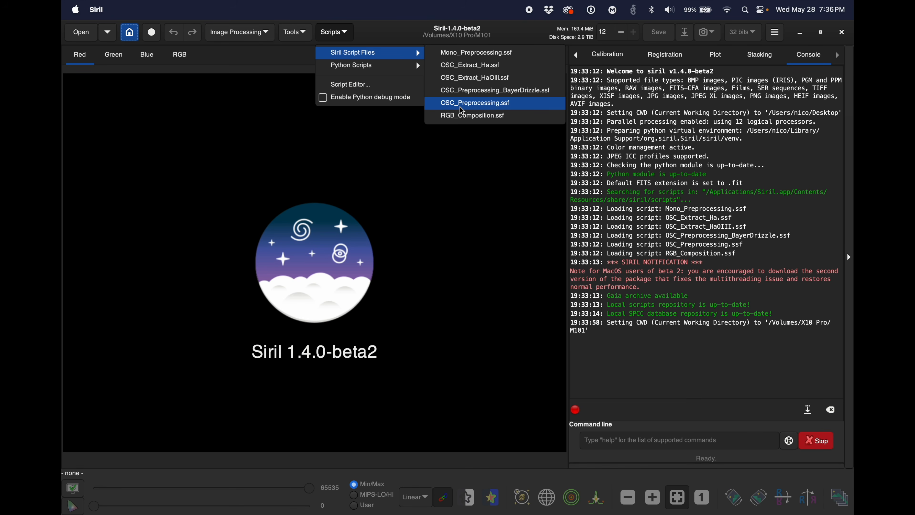
left_click(462, 111)
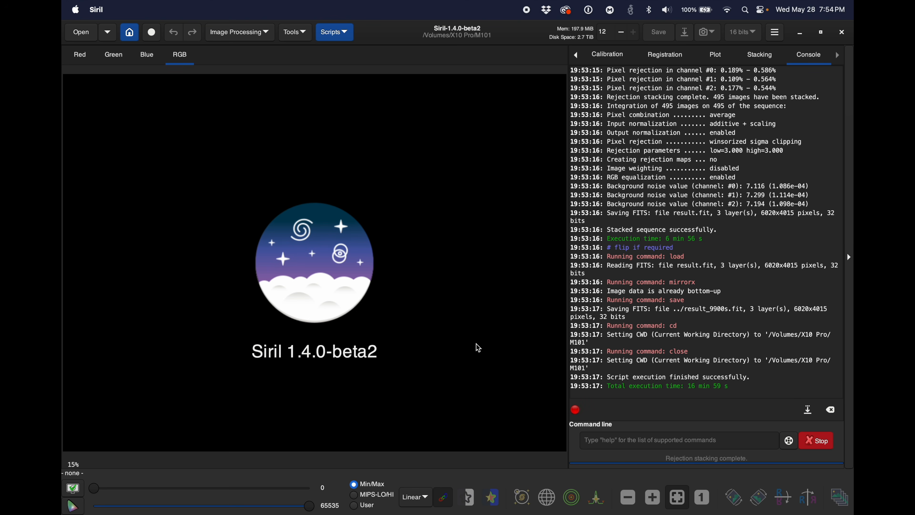
Step: Bring up the M101 folder's list of files to open and calculate 9900/60 in Spotlight
left_click(80, 32)
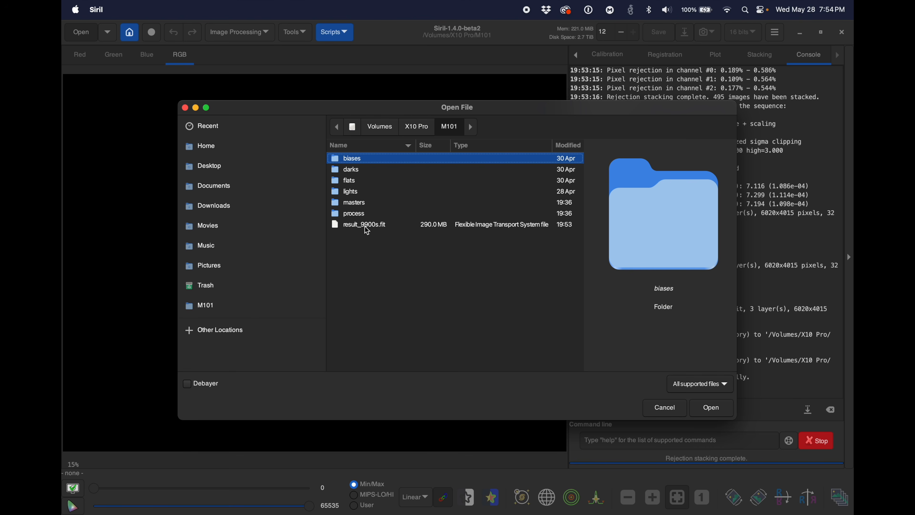
left_click(744, 10)
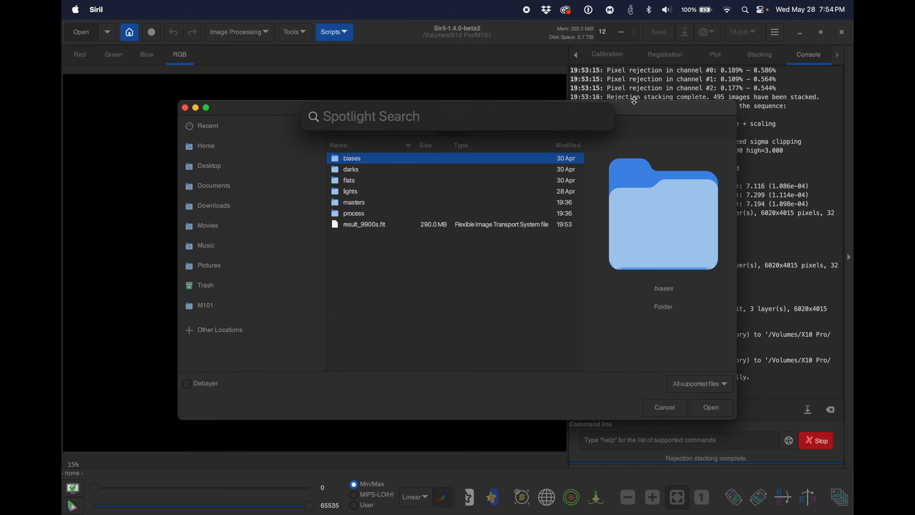
type("9")
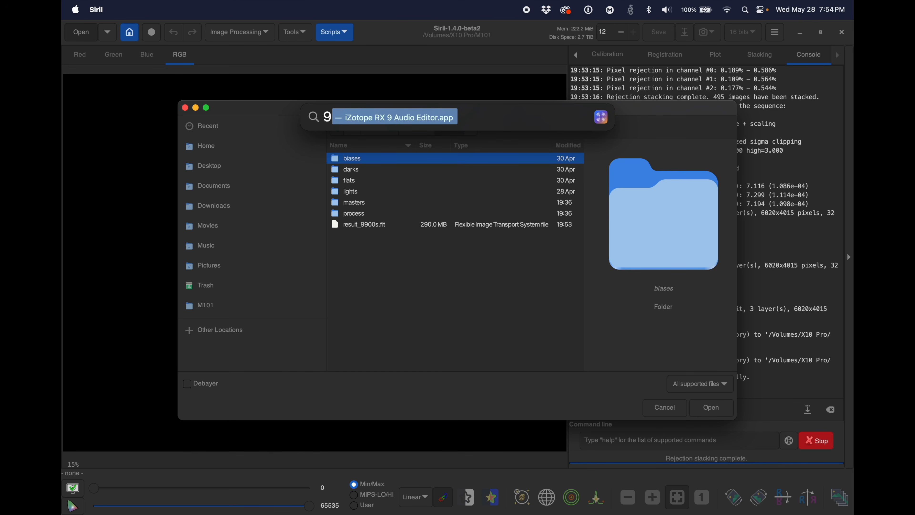
type("900/")
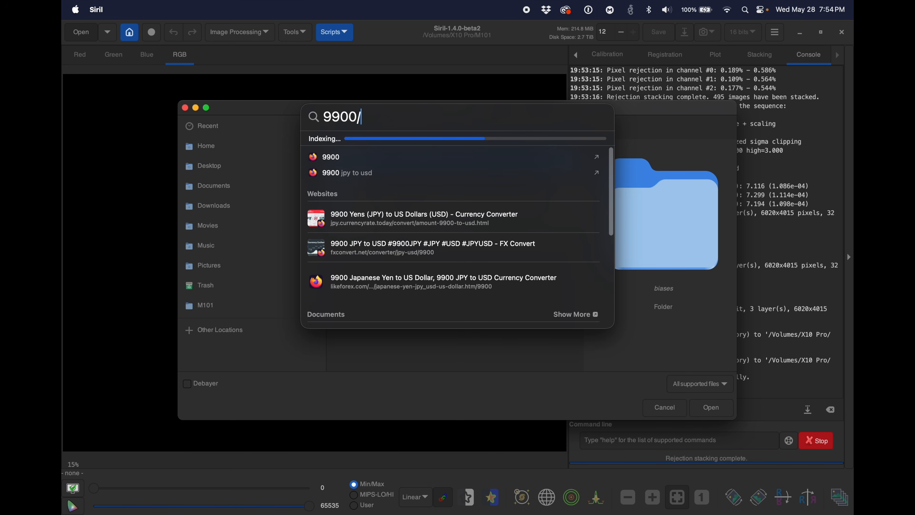
type("60")
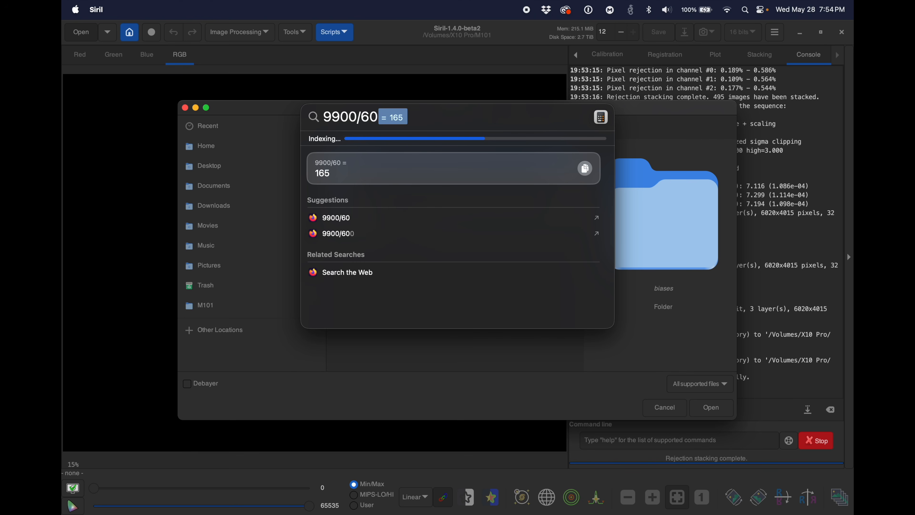
left_click(430, 89)
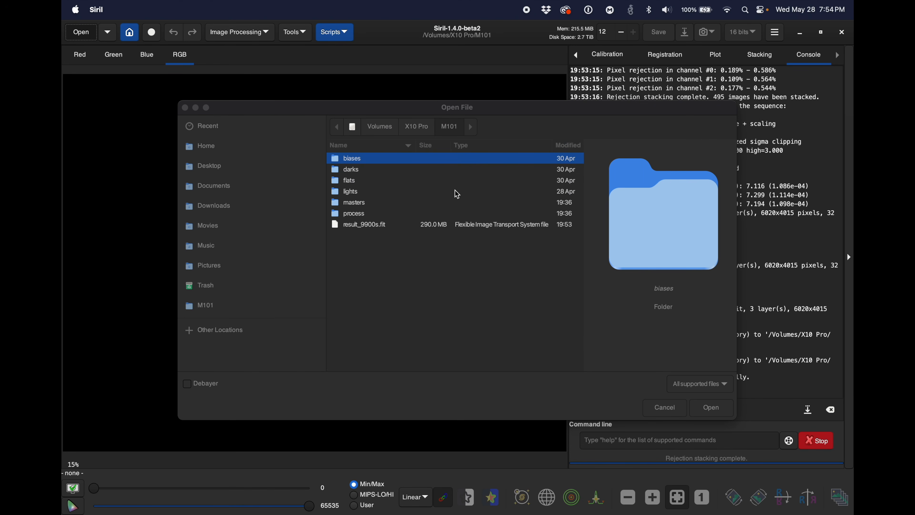
Step: Open the stacked image result_9900s.fit from the M101 folder
left_click(397, 225)
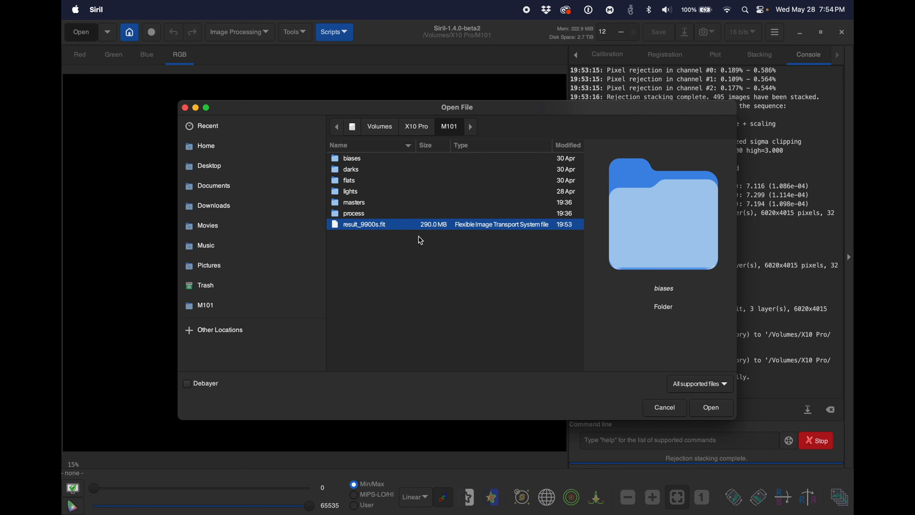
left_click(712, 407)
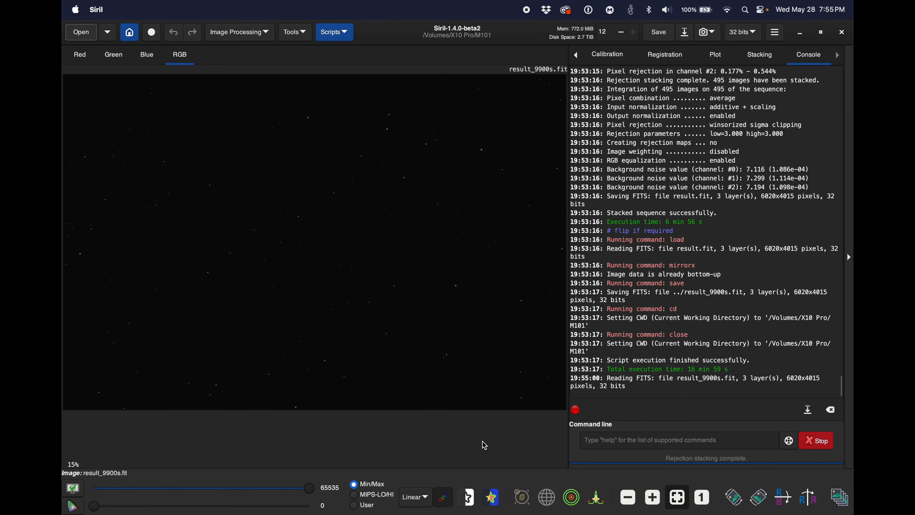
Step: Switch to Finder and preview the stacked bias, dark and flat files in the masters folder of M101
mouse_move(506, 513)
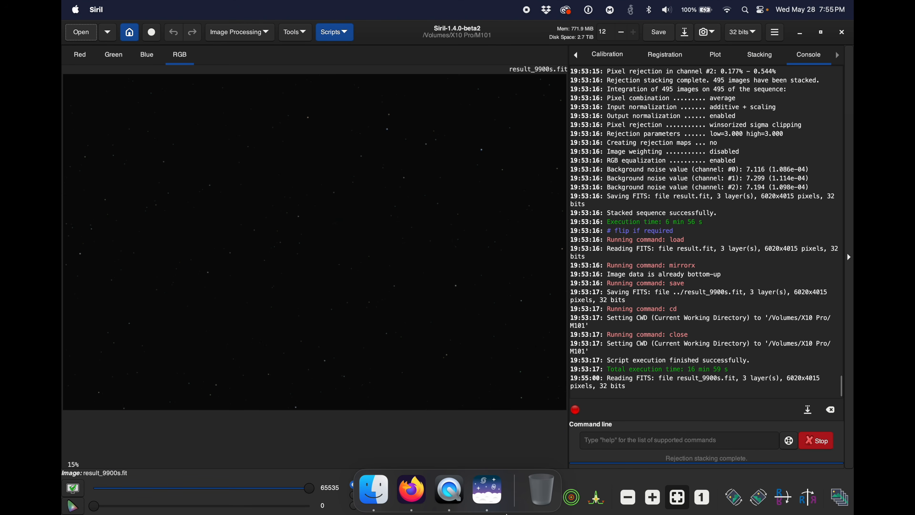
left_click(374, 489)
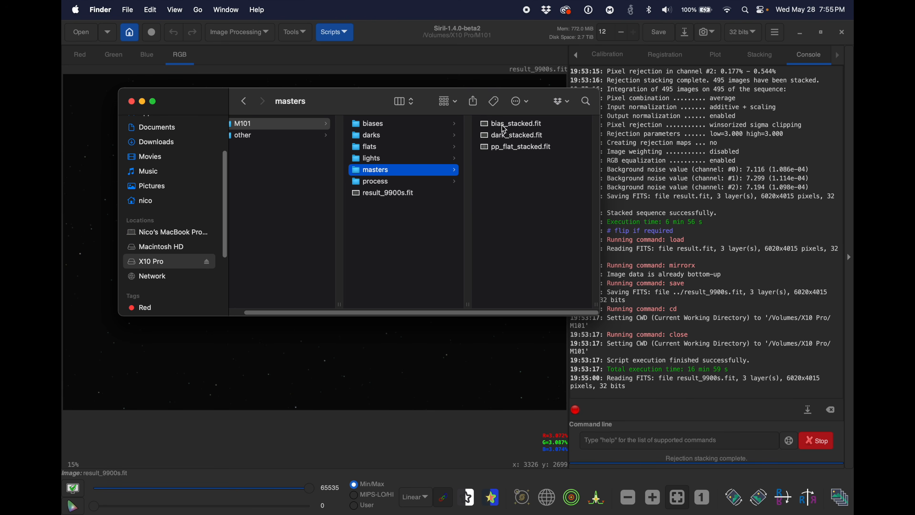
left_click(501, 128)
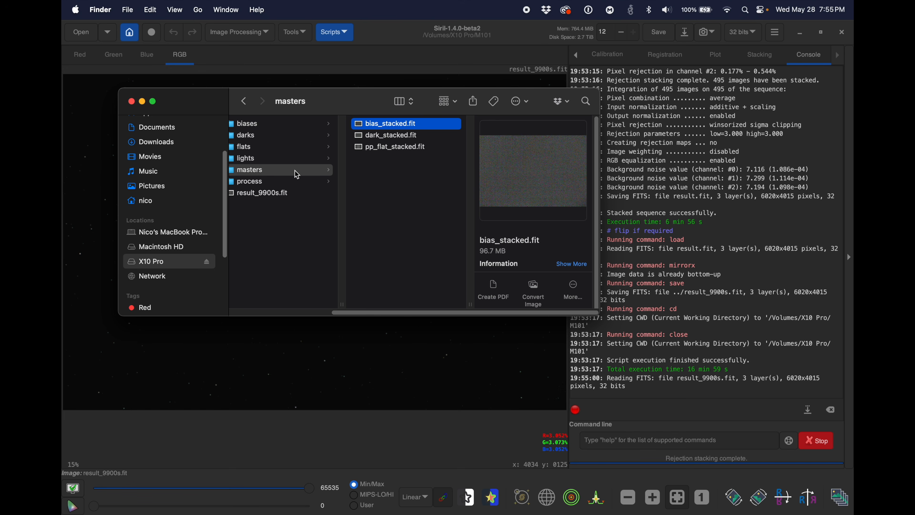
left_click(367, 139)
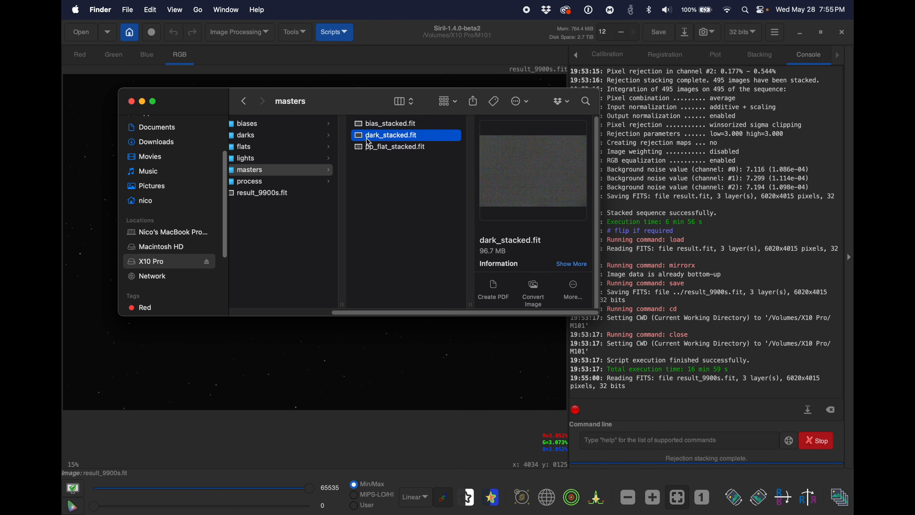
left_click(375, 148)
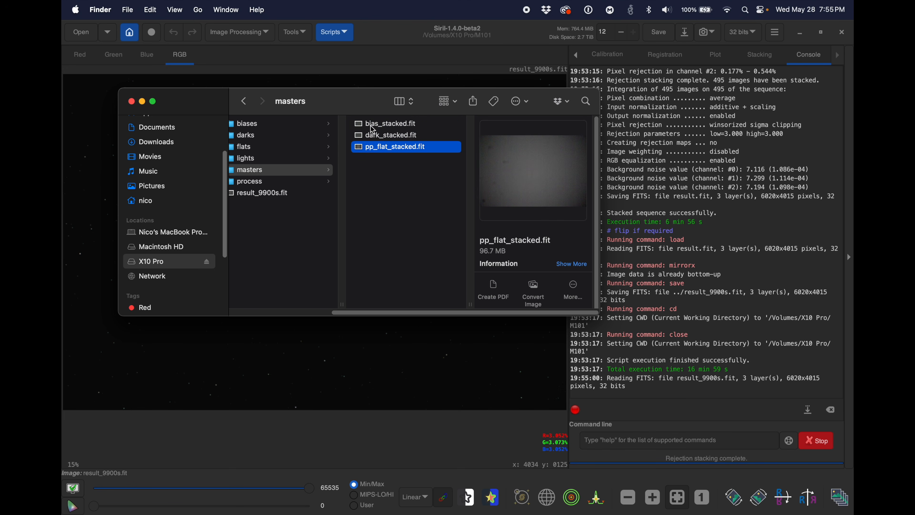
left_click(371, 128)
left_click(372, 137)
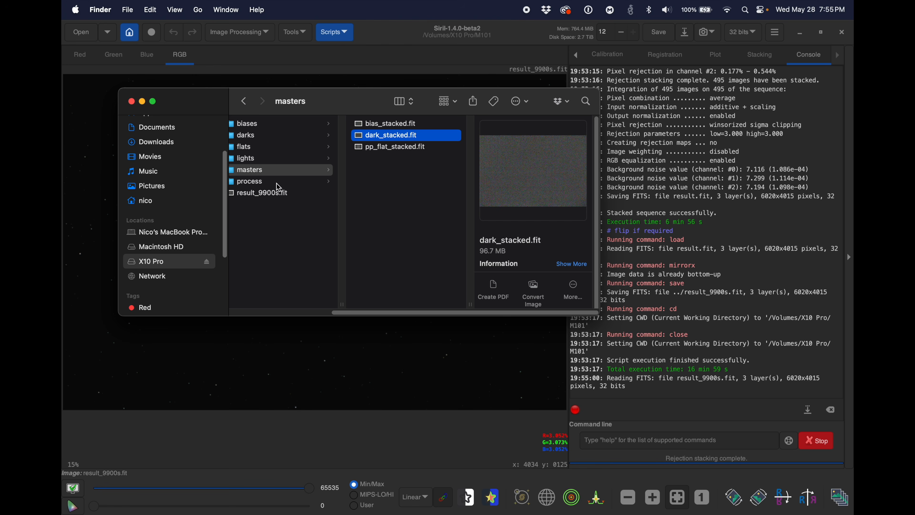
Step: Examine the process folder's files, compare its size information with the lights folder's, and close both info windows
left_click(261, 188)
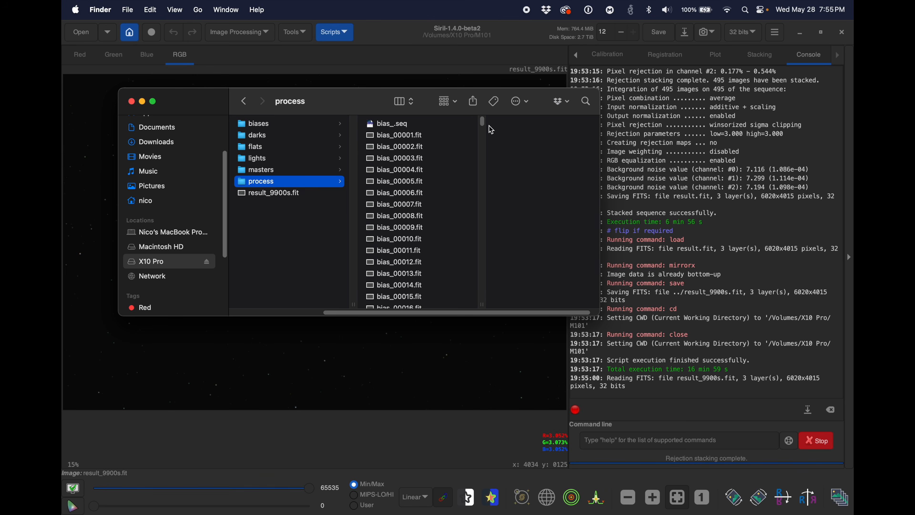
left_click_drag(485, 124, 466, 244)
left_click_drag(466, 243, 521, 284)
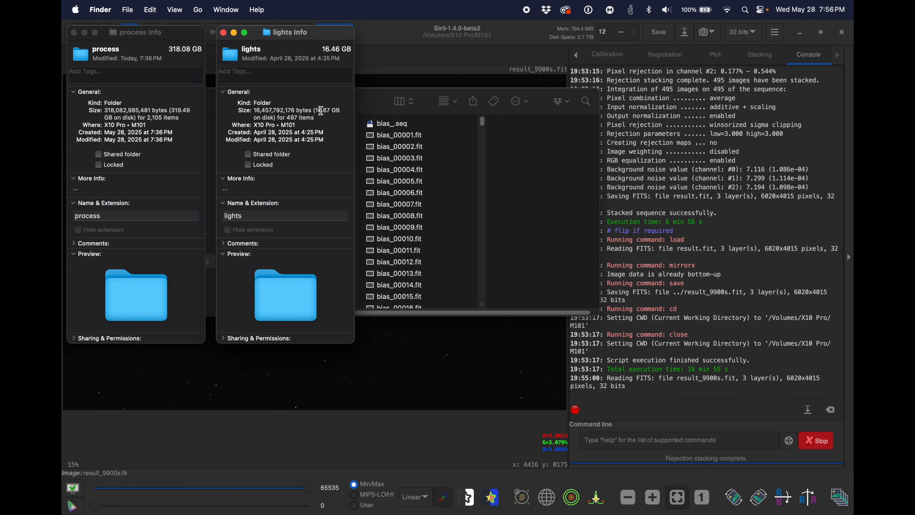
left_click(74, 34)
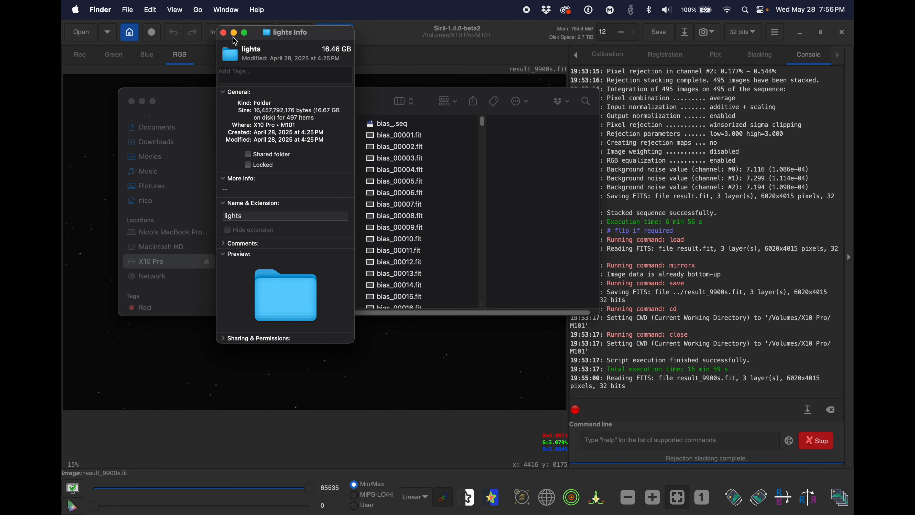
left_click(223, 33)
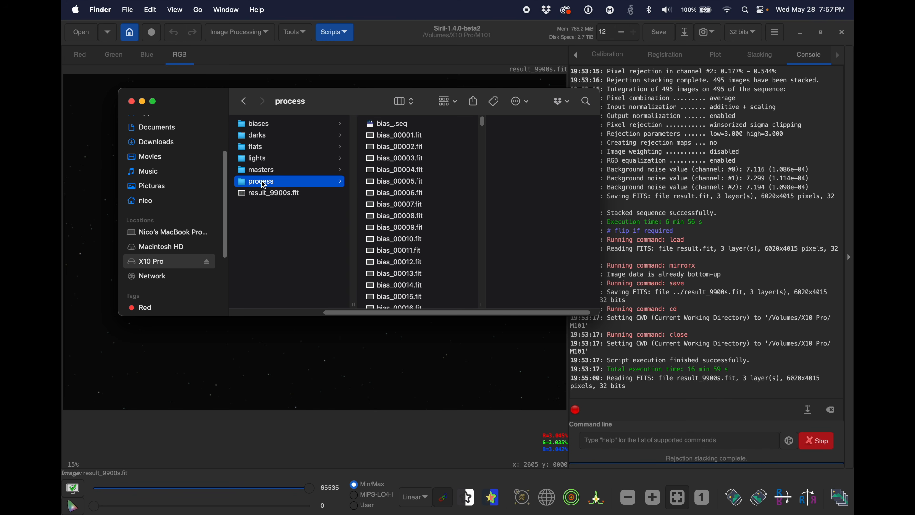
Step: Move the process folder of M101 to the Trash and empty the Trash
right_click(271, 185)
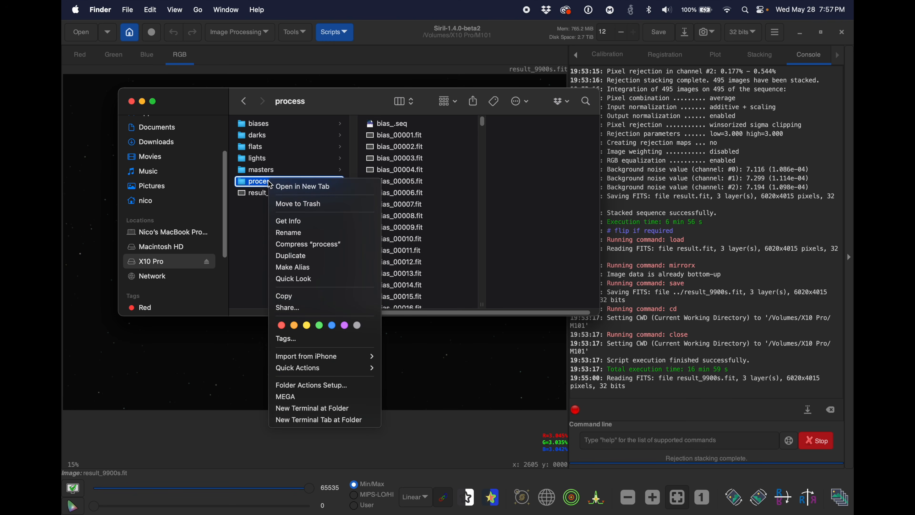
left_click(276, 204)
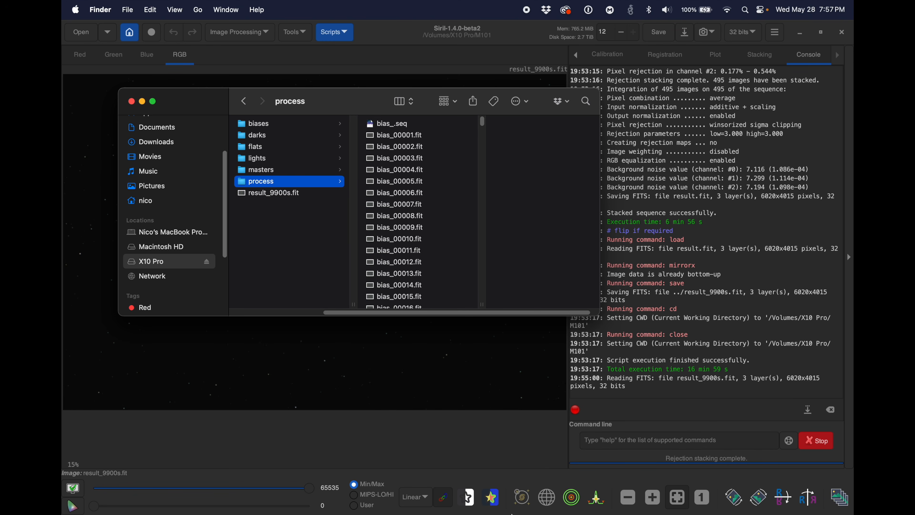
mouse_move(520, 512)
right_click(542, 490)
left_click(551, 449)
left_click(466, 227)
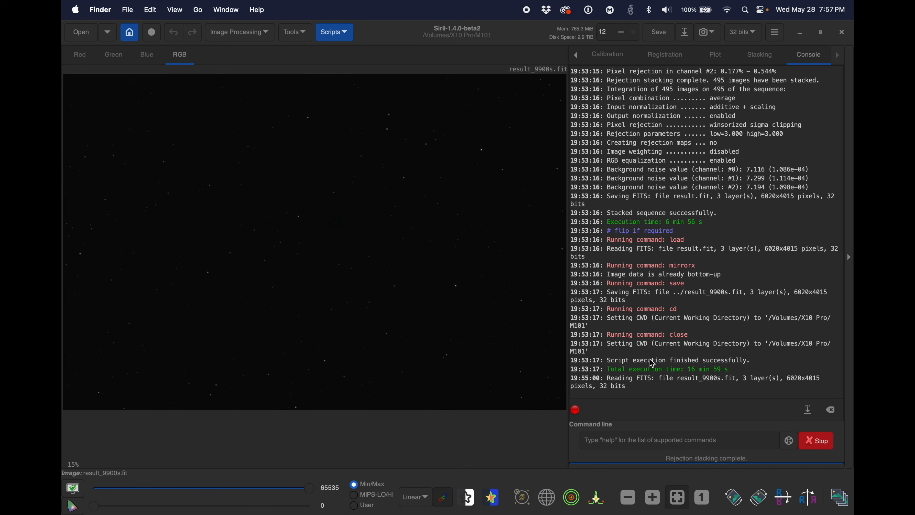
Step: Switch back to Siril and look through the display modes available for result_9900s.fit
left_click(514, 32)
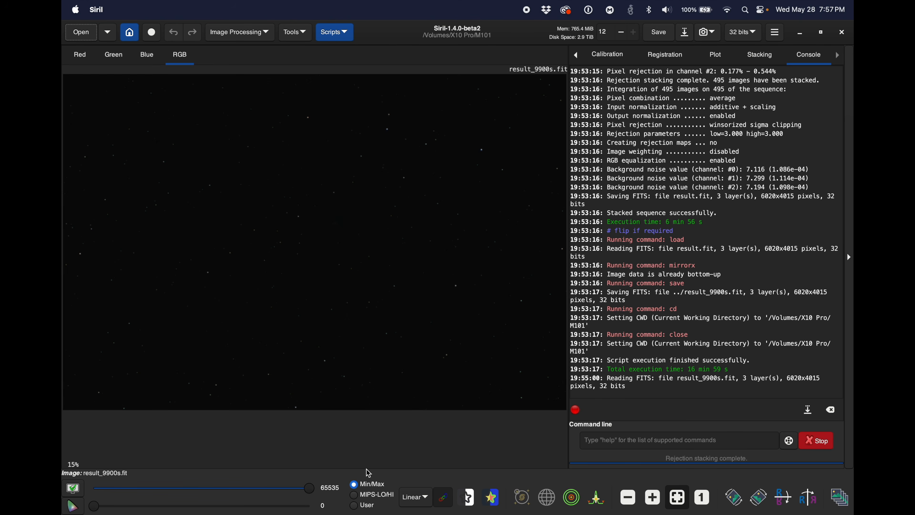
left_click(418, 499)
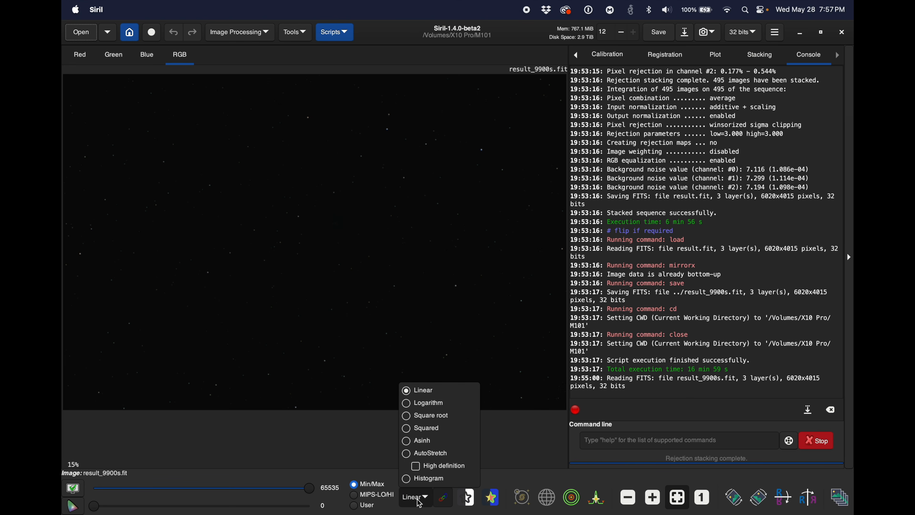
left_click(420, 504)
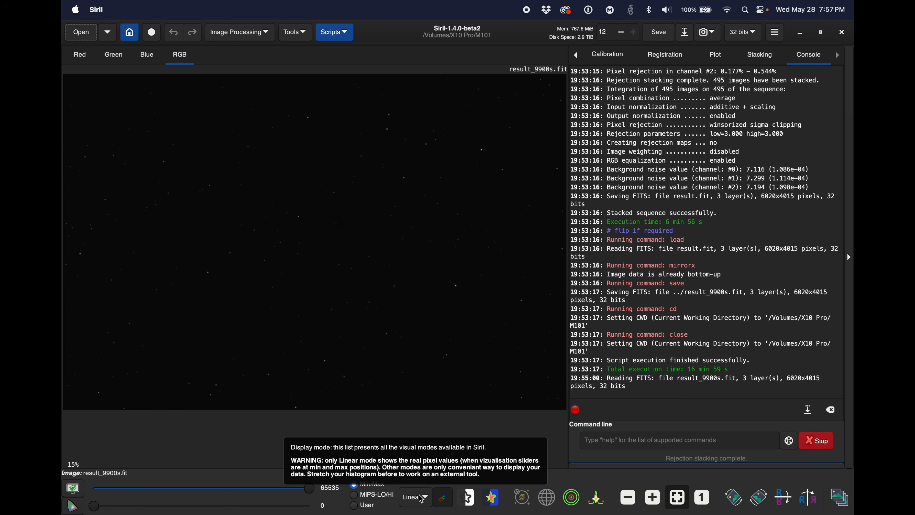
Step: Set the display mode of result_9900s.fit to AutoStretch and inspect the galaxy up close
left_click(421, 502)
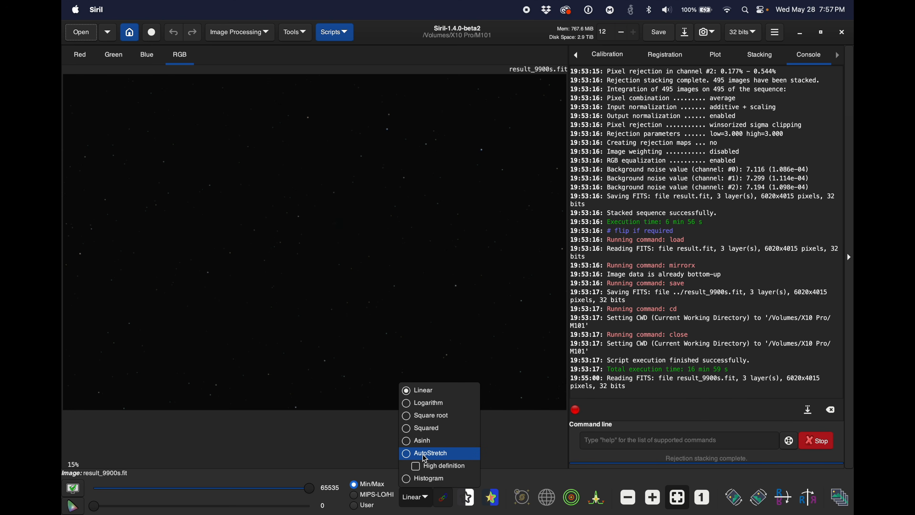
left_click(419, 499)
left_click(419, 499)
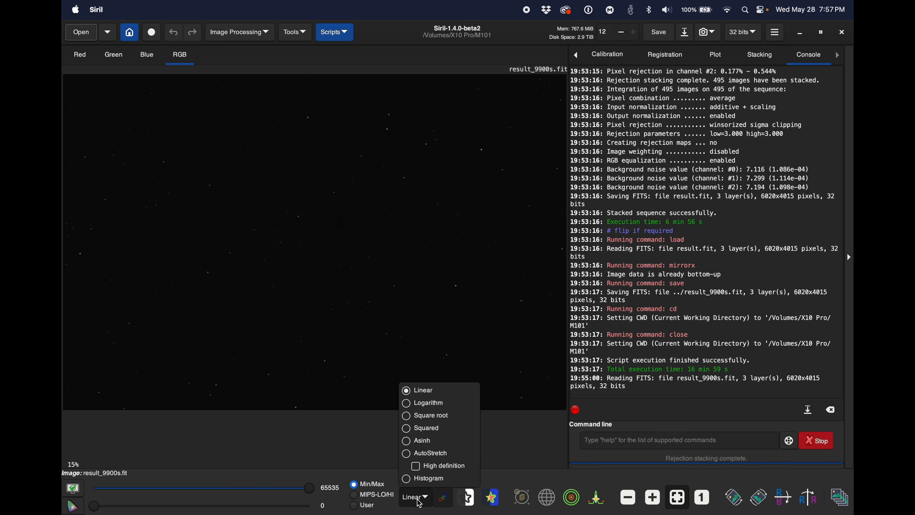
left_click(430, 453)
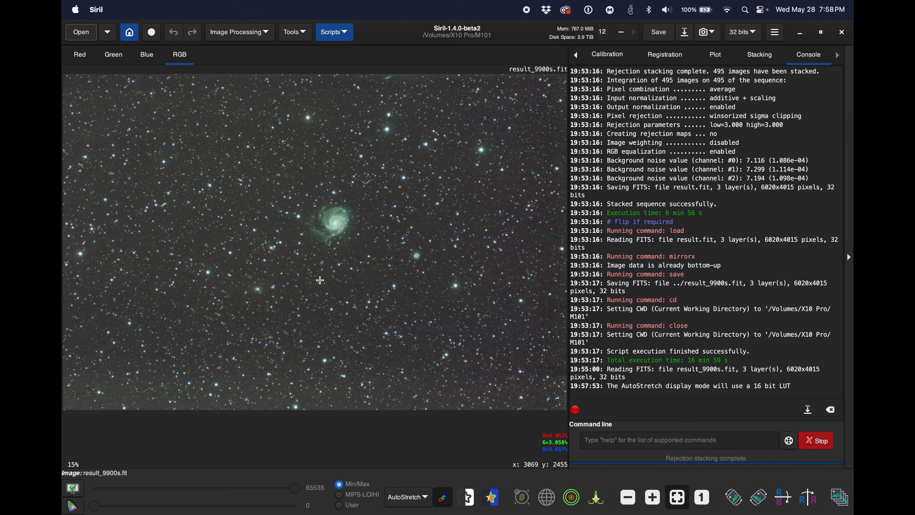
scroll(340, 213, "up", 3)
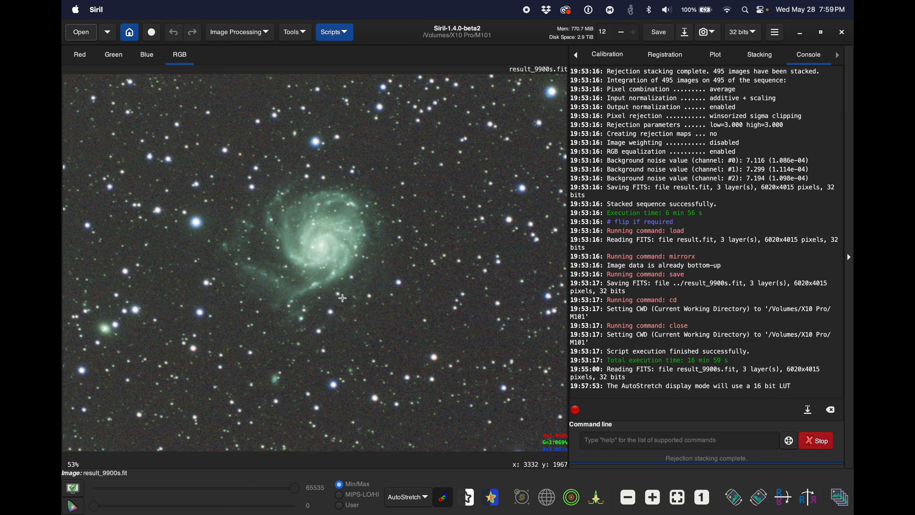
left_click(678, 497)
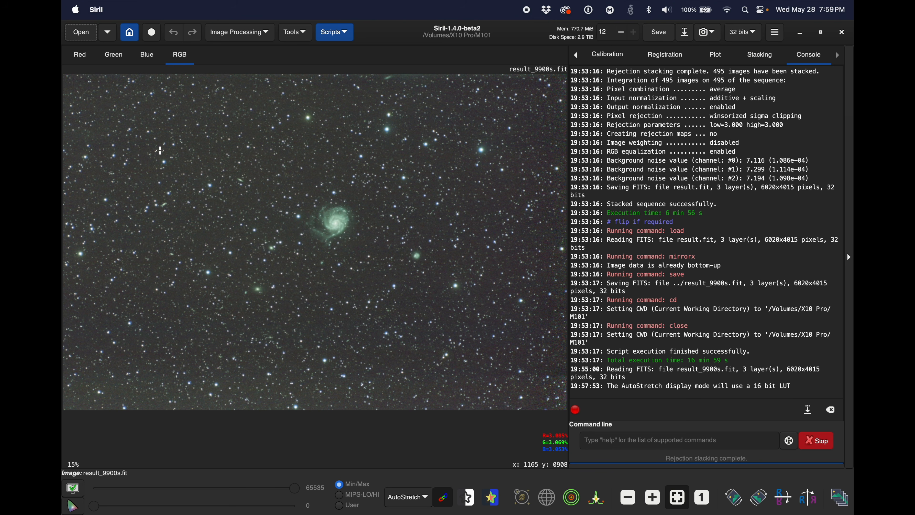
Step: Open the GraXpert interface, review its background extraction settings, and close it without applying anything
left_click(240, 32)
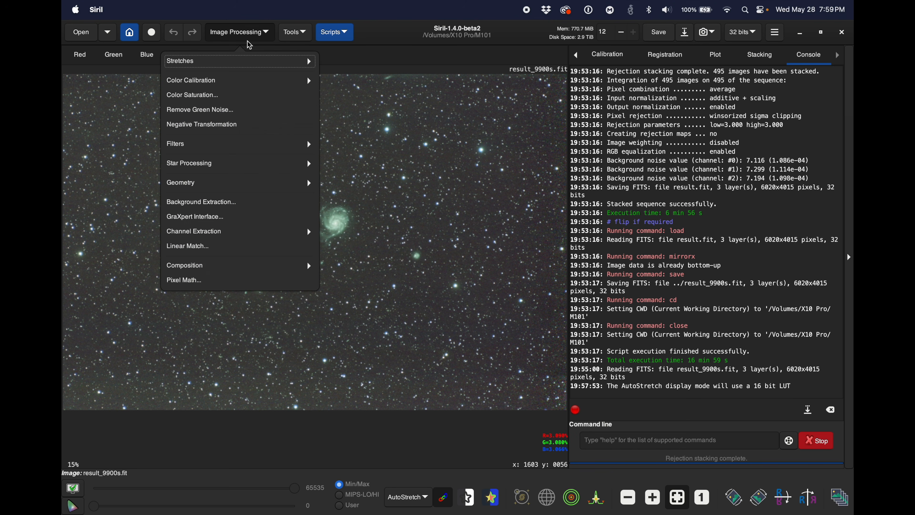
left_click(218, 218)
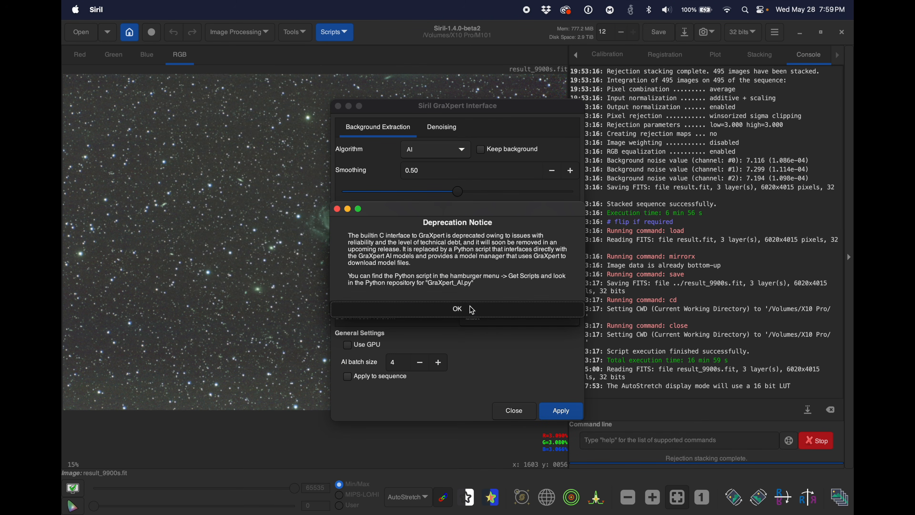
left_click(472, 310)
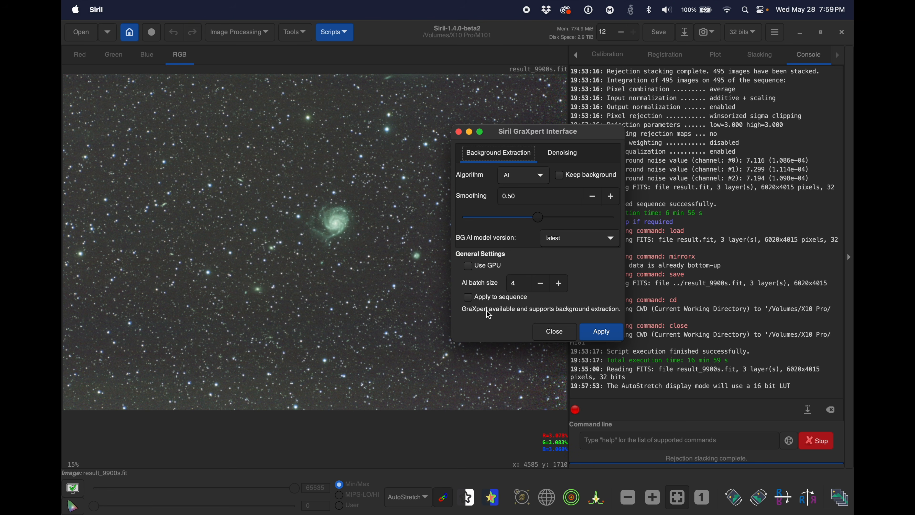
left_click(563, 331)
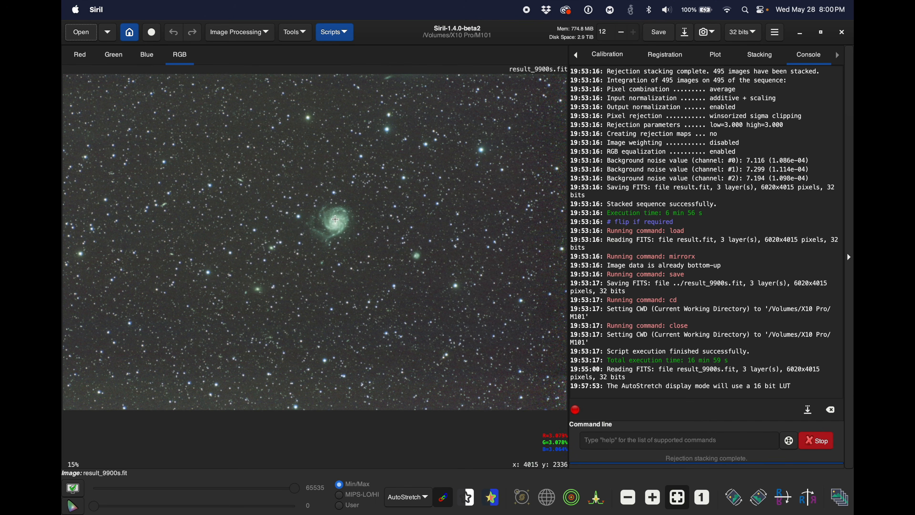
left_click(244, 35)
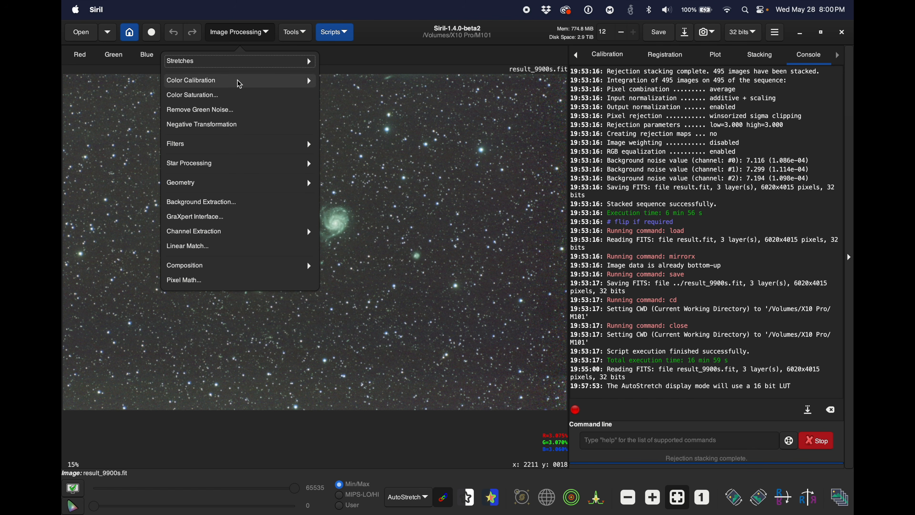
left_click(220, 218)
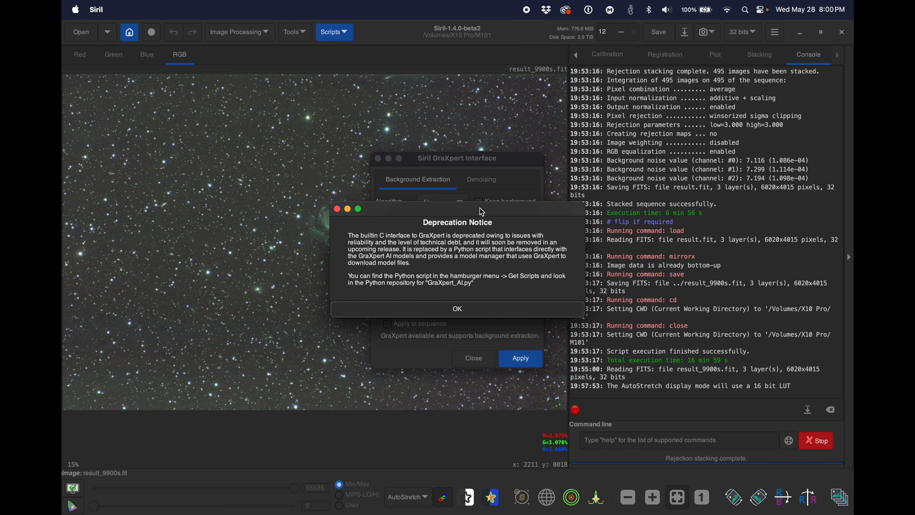
left_click(456, 310)
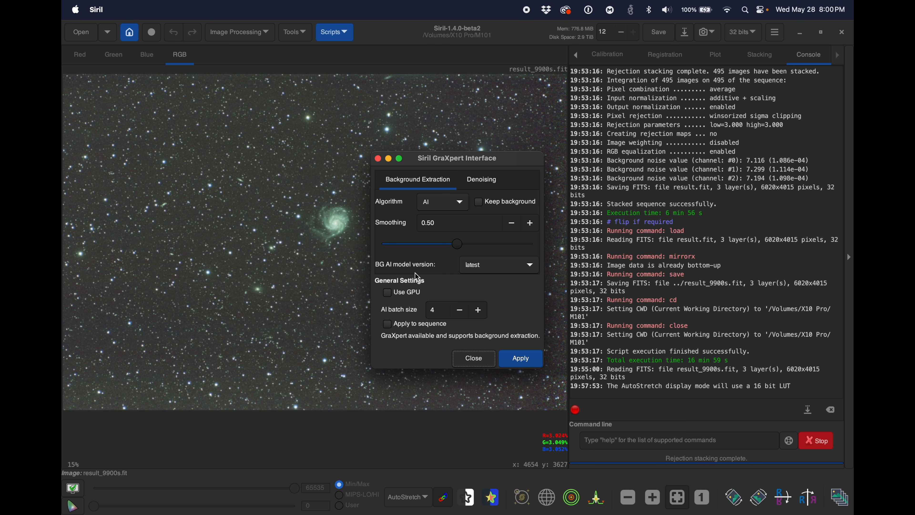
left_click_drag(444, 161, 483, 149)
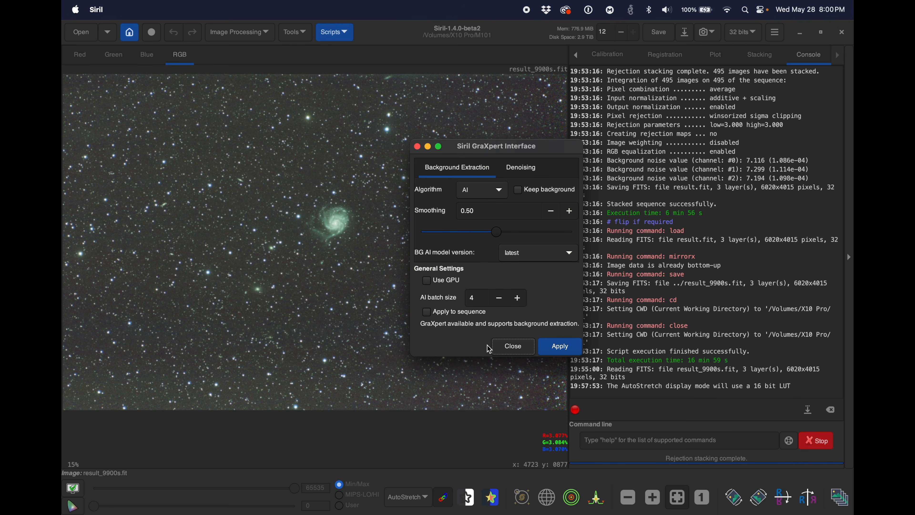
left_click(494, 347)
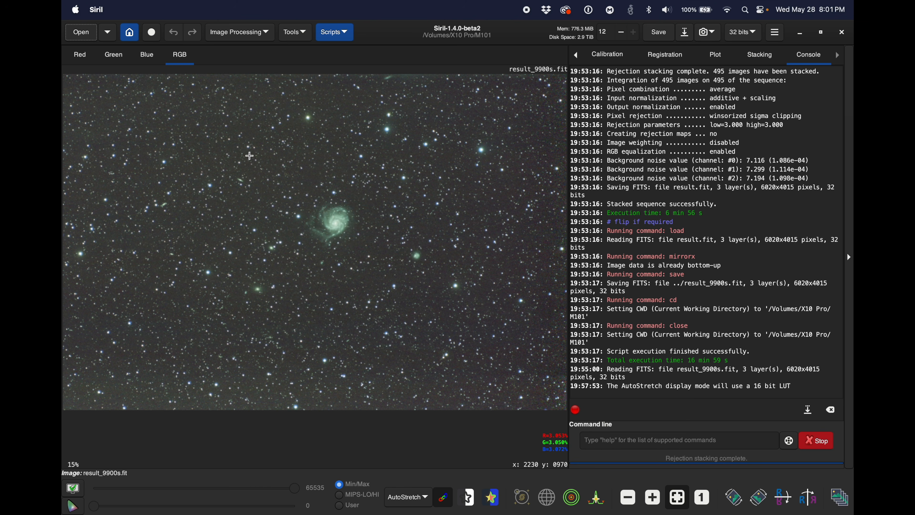
Step: Open the Image Plate Solver and look up m101 as the object at the image centre
left_click(301, 33)
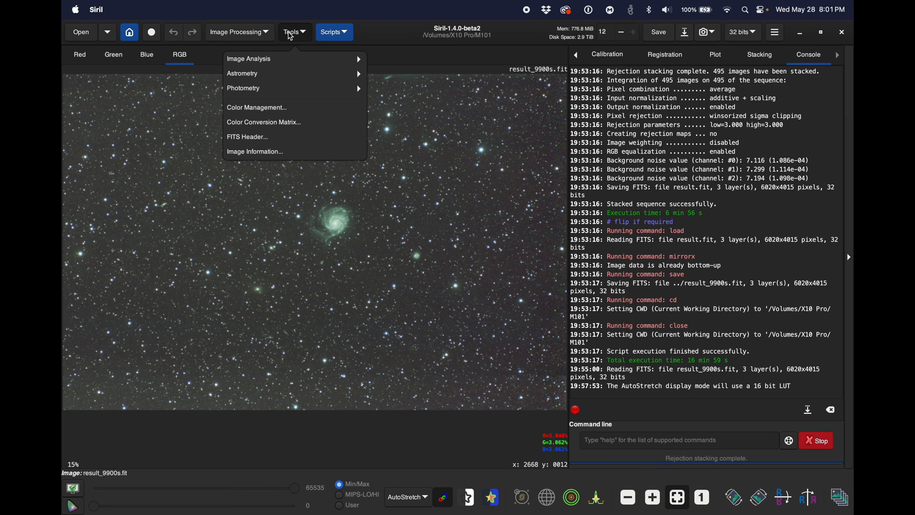
left_click(297, 36)
left_click(278, 68)
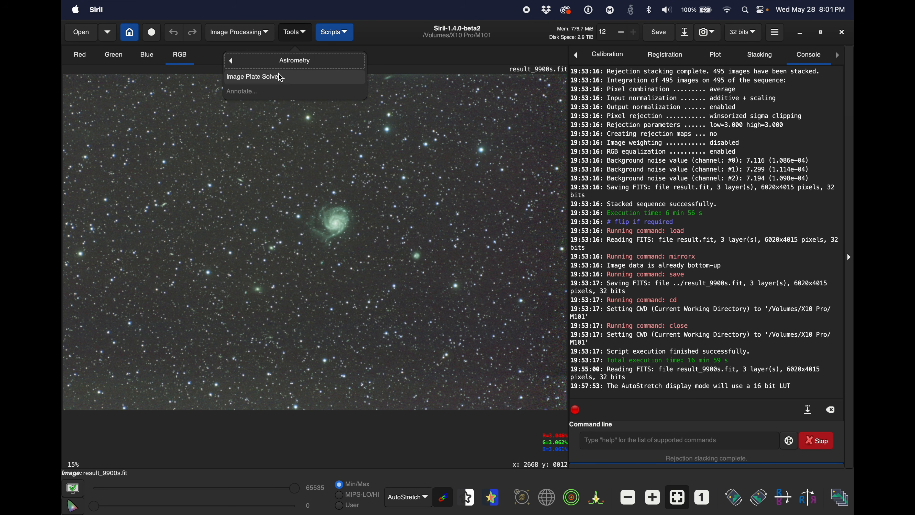
left_click(272, 80)
left_click_drag(399, 73, 518, 85)
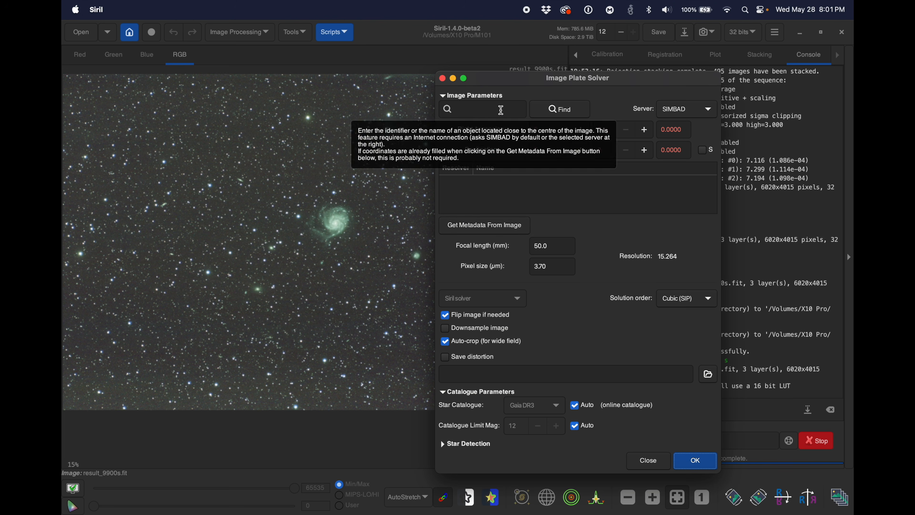
left_click(501, 110)
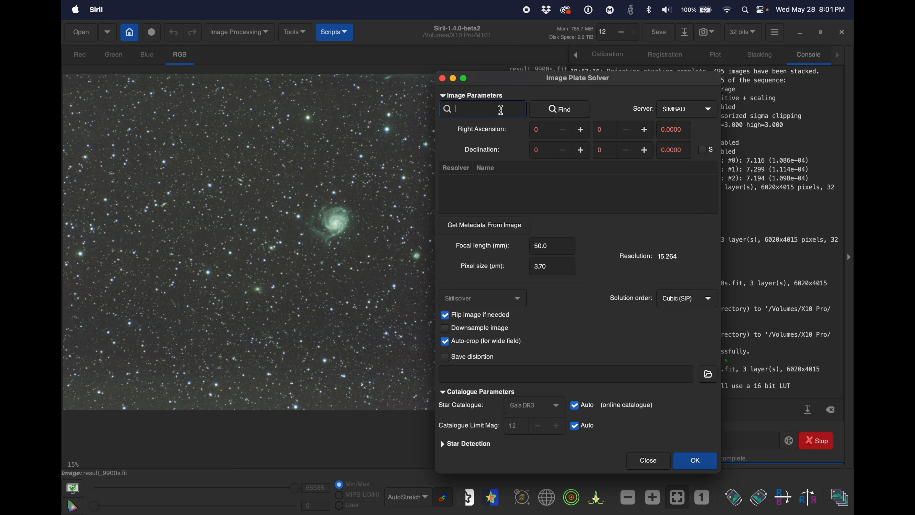
type("m101")
left_click(571, 117)
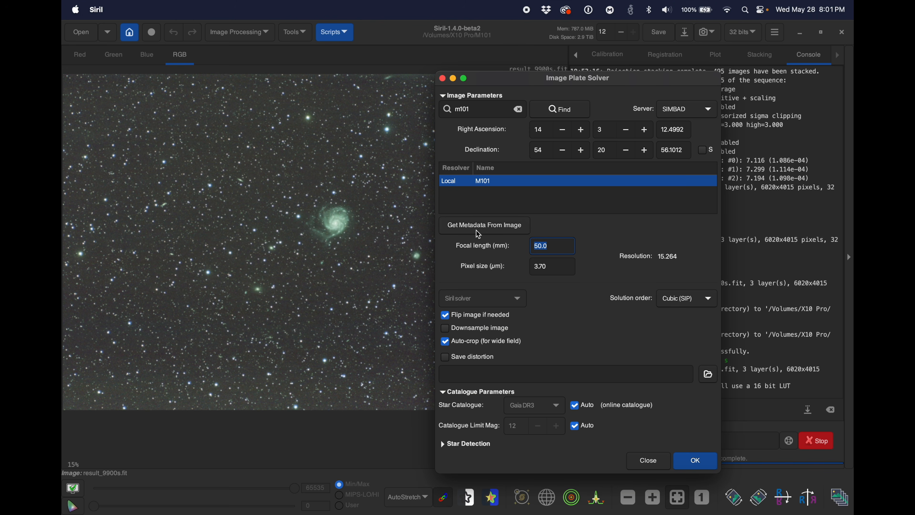
Step: Set the focal length to 300 mm and the pixel size to 3.72 µm, and plate solve the image
type("300")
left_click(549, 266)
type("2")
left_click(698, 464)
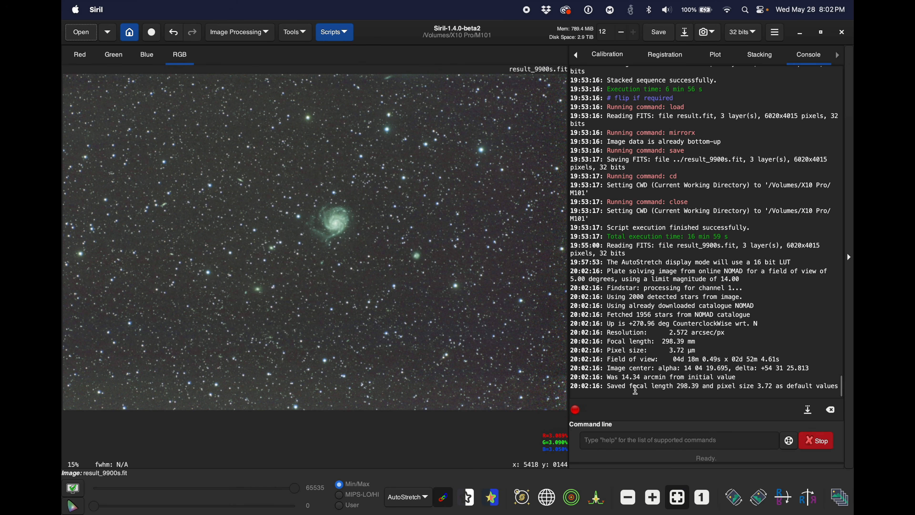
Step: Check the focal length and image centre coordinates of the plate solution in the console log
left_click_drag(700, 387, 678, 390)
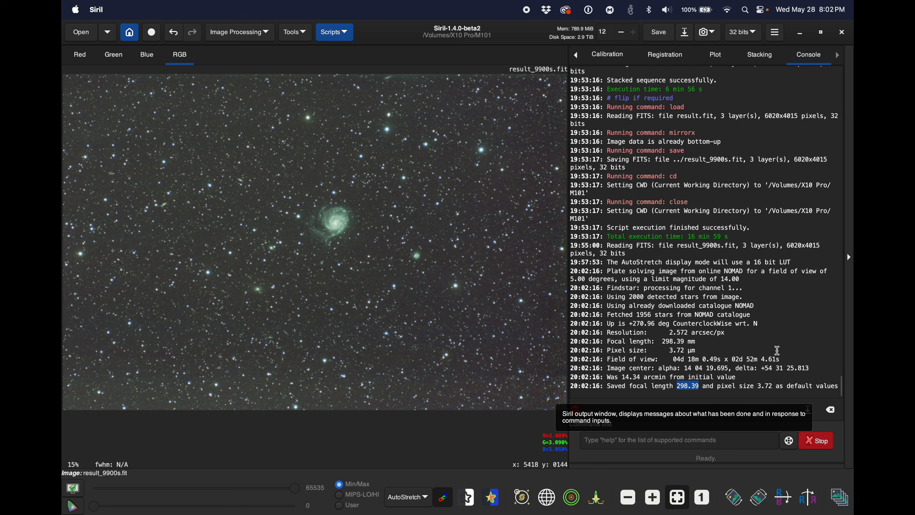
left_click_drag(815, 368, 686, 368)
left_click(769, 377)
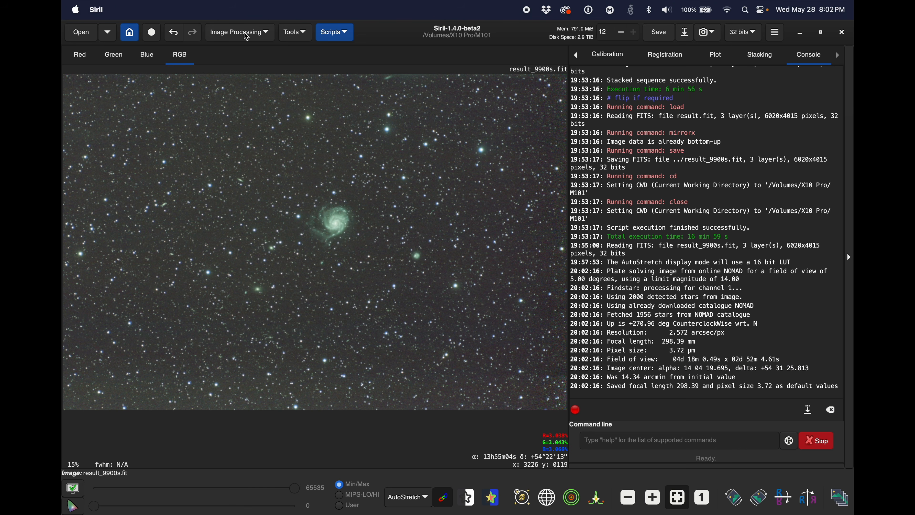
Step: Detect the stars in the stacked image with Dynamic PSF and review their average star data
left_click(248, 36)
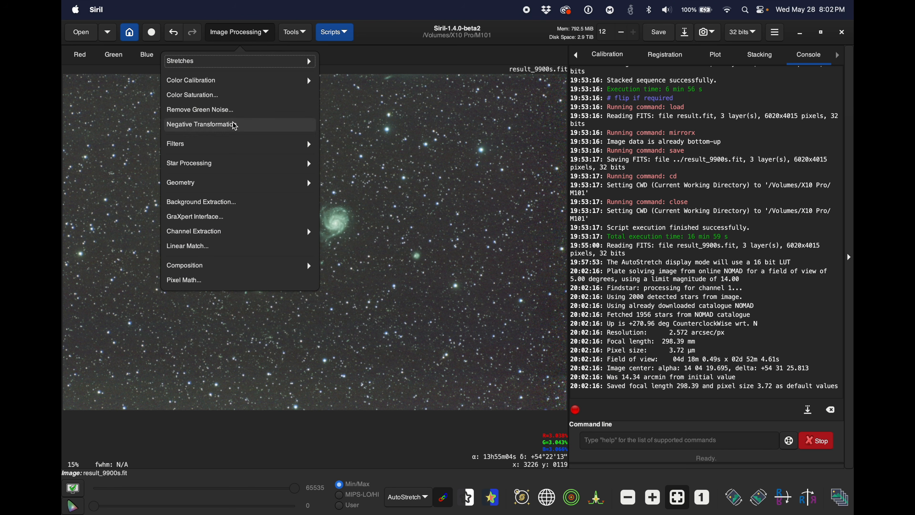
left_click(226, 165)
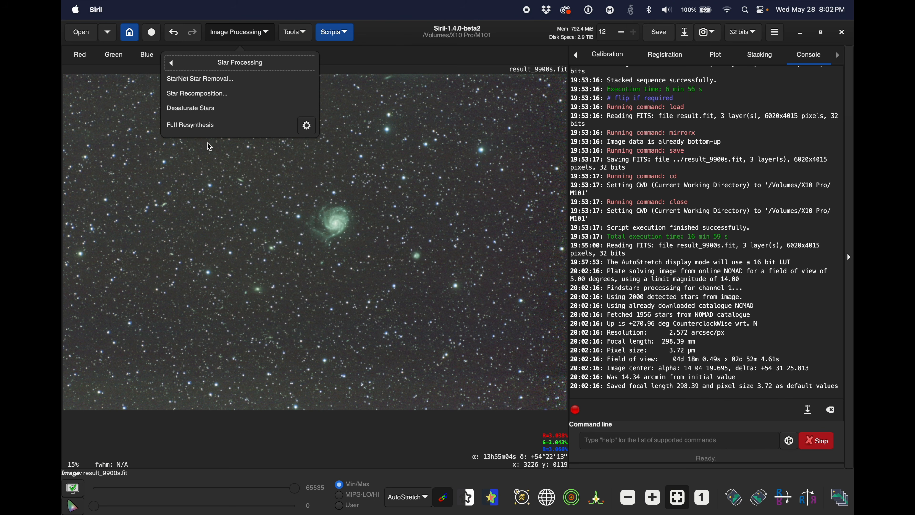
left_click(306, 126)
left_click_drag(368, 68, 498, 66)
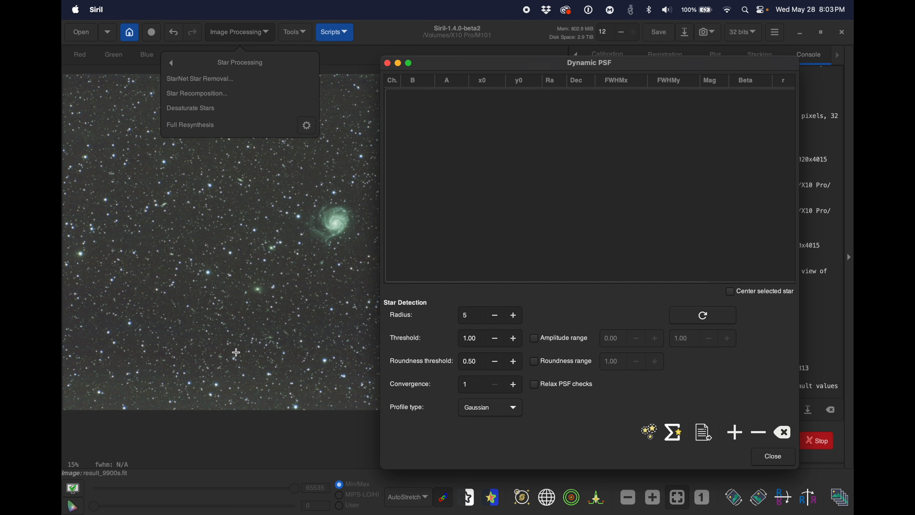
left_click(651, 439)
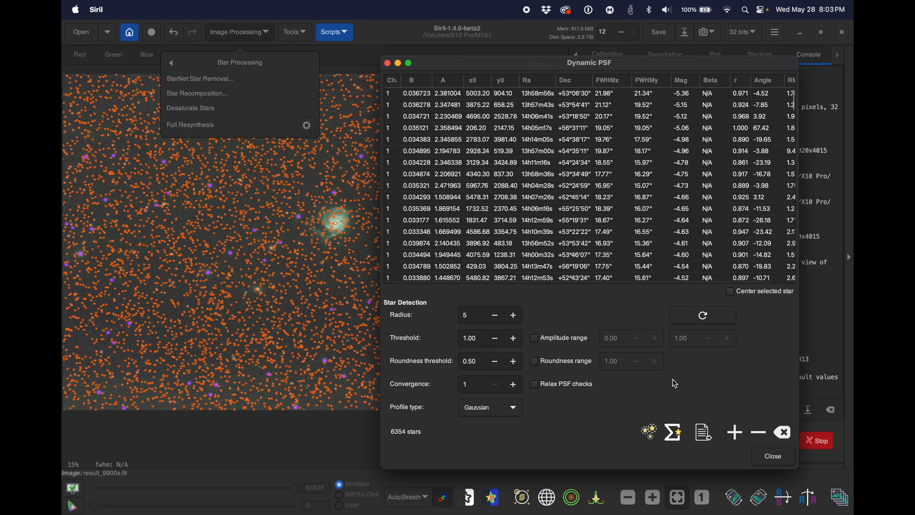
left_click(679, 439)
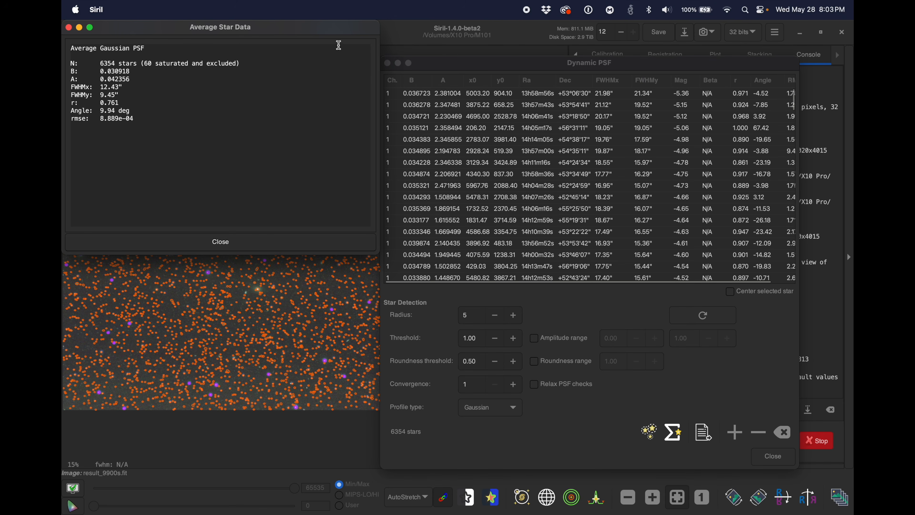
left_click_drag(330, 31, 715, 180)
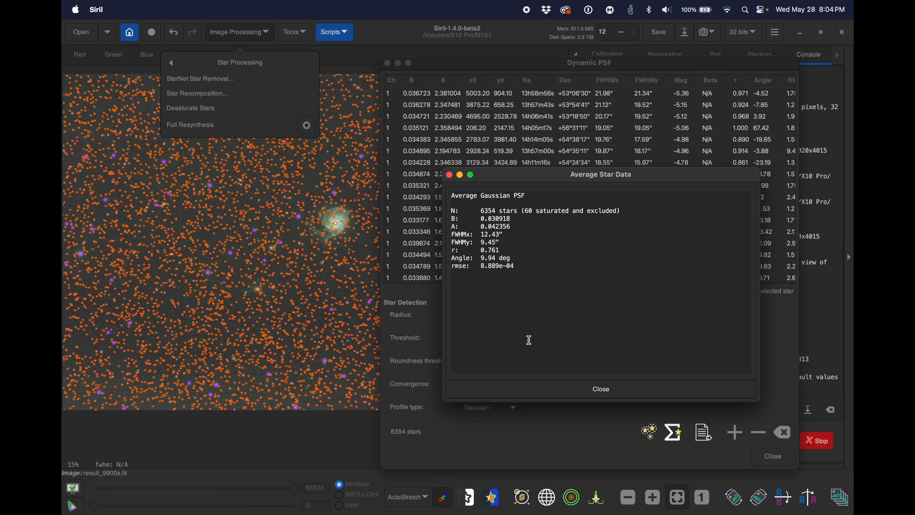
left_click(600, 390)
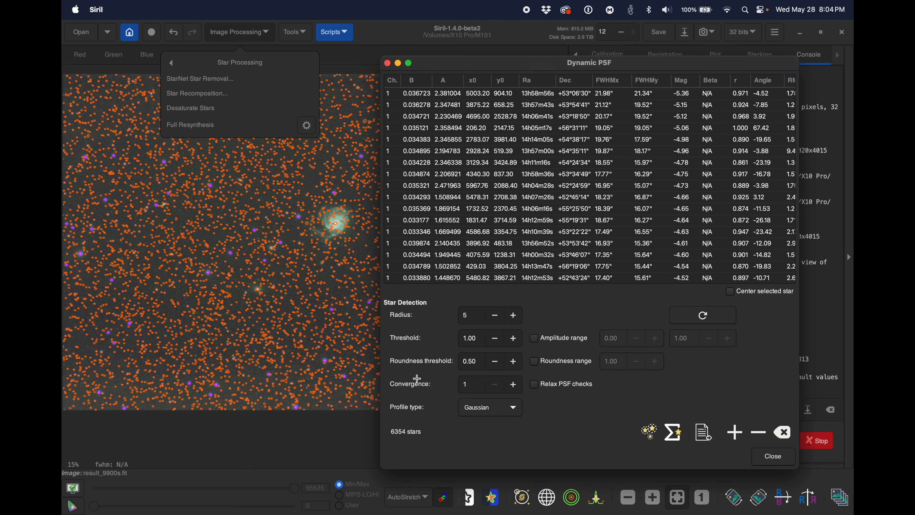
Step: Remove all detected stars from the Dynamic PSF list and close the star tools
left_click(785, 437)
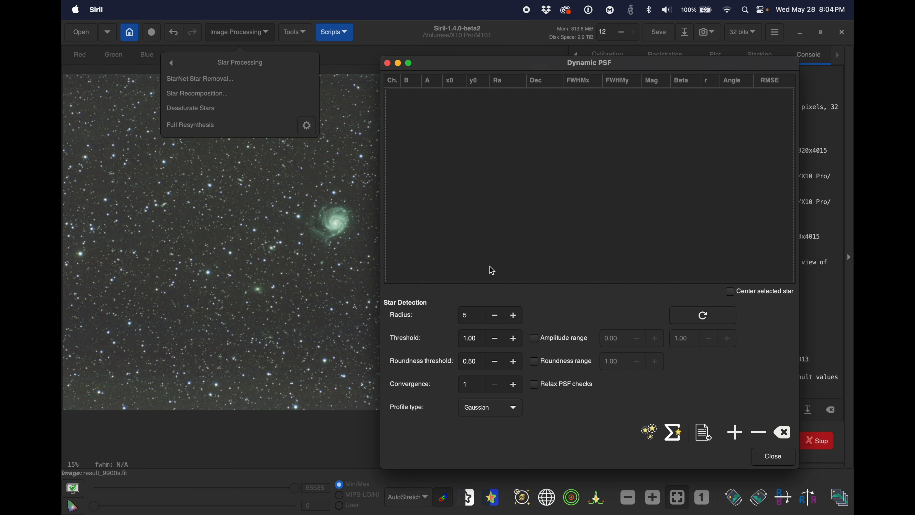
left_click(773, 456)
left_click(448, 133)
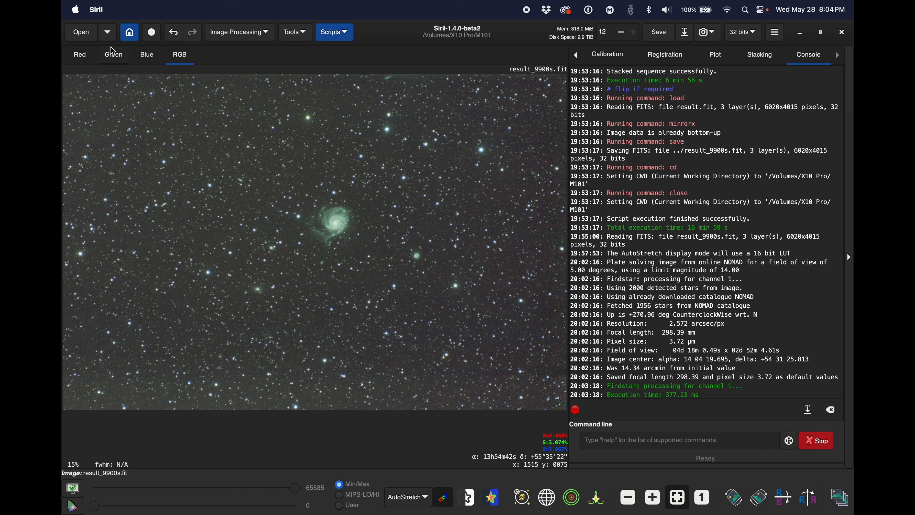
Step: Quit Siril and launch GraXpert
left_click(96, 11)
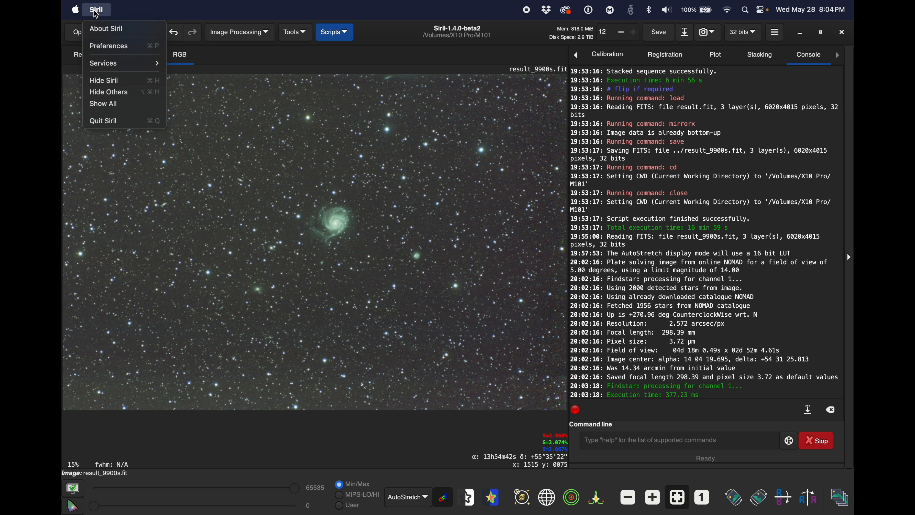
left_click(110, 125)
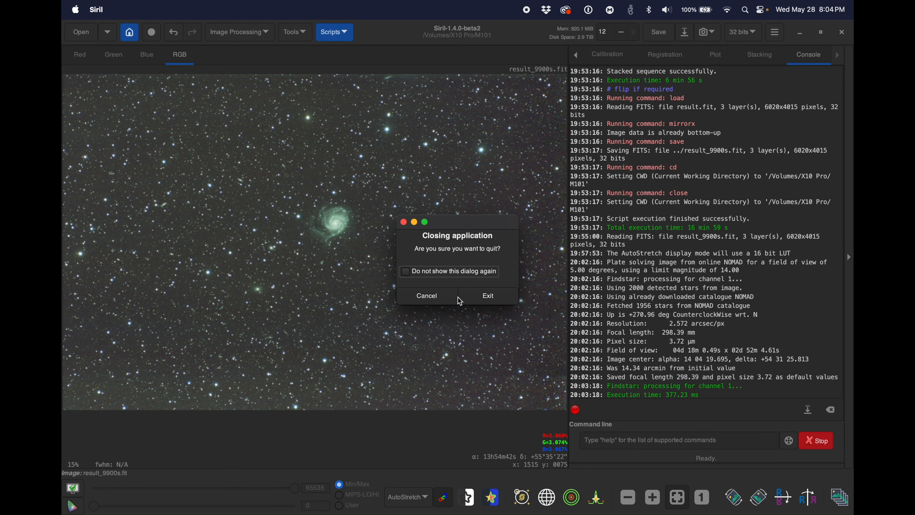
left_click(492, 299)
key("super+space")
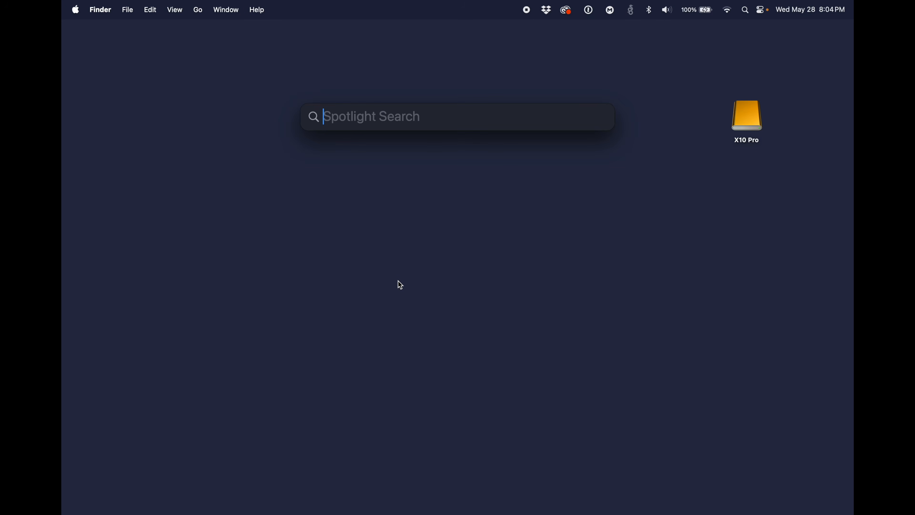
type("grax")
key("Return")
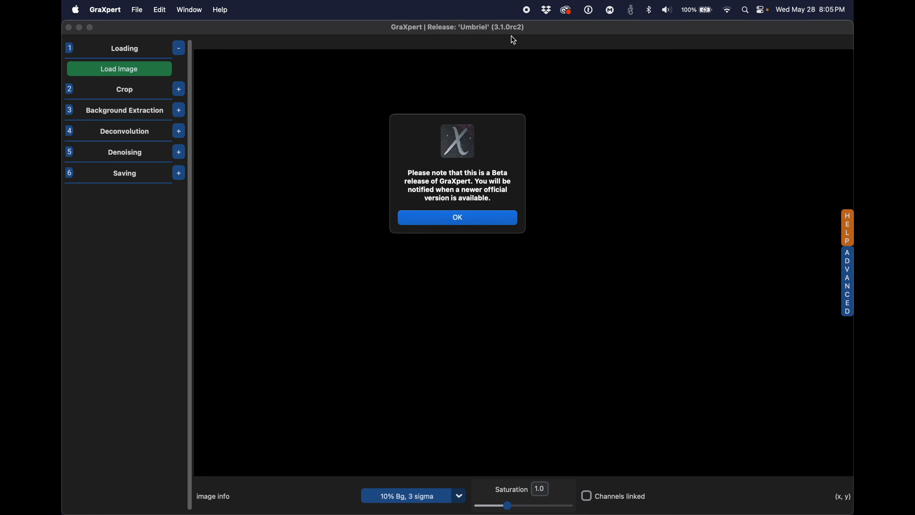
Step: Dismiss the beta release notice and load the stacked image result_9900s.fit from the M101 folder
left_click(473, 214)
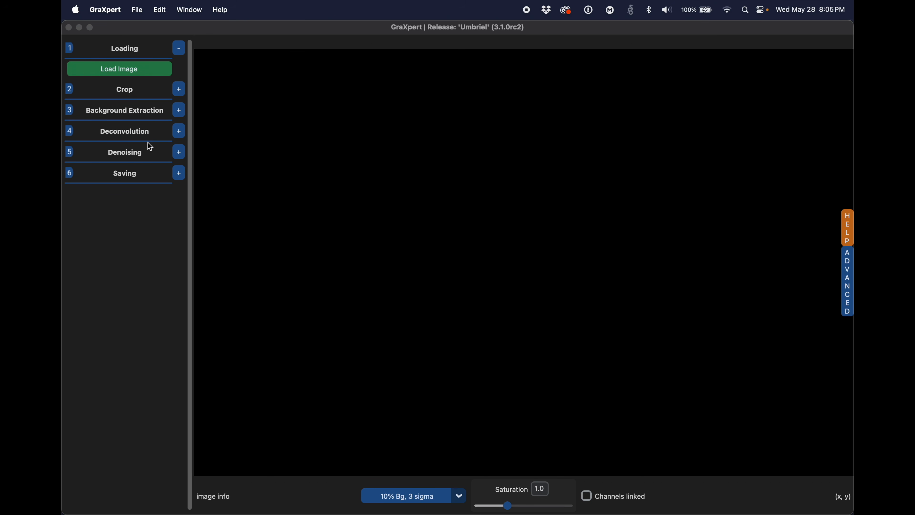
left_click(138, 70)
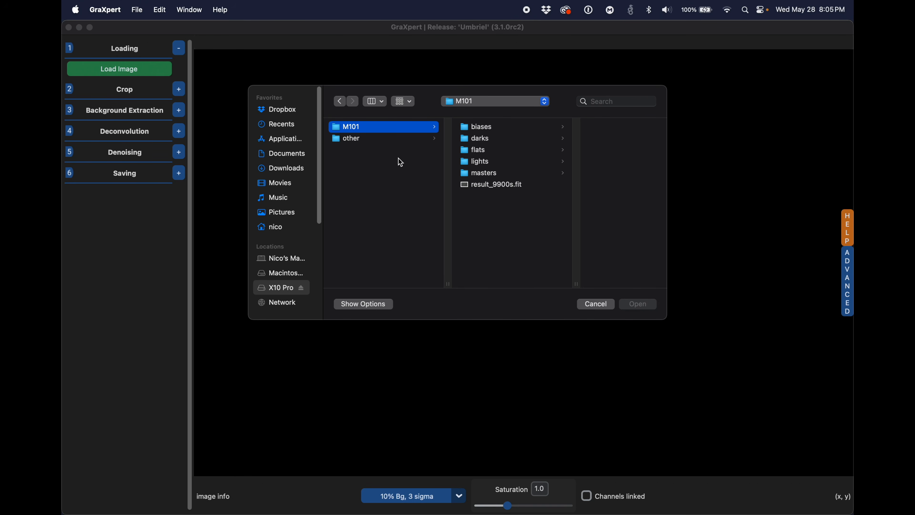
double_click(495, 185)
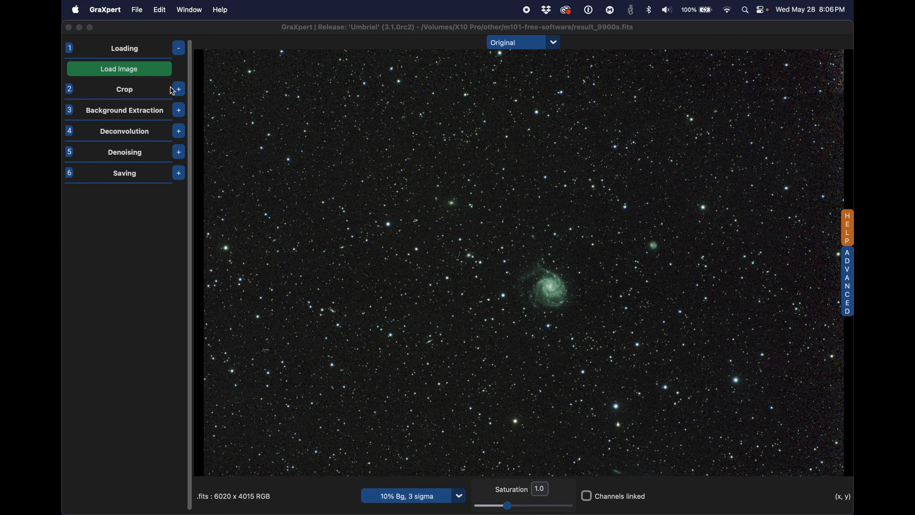
Step: Crop the image to a tighter wide frame around the M101 galaxy, cutting away all four outer edges
left_click(179, 89)
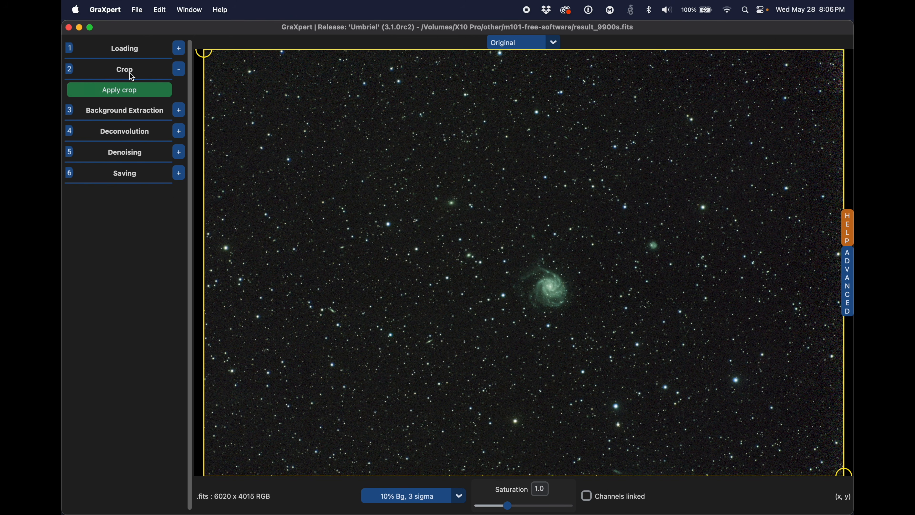
left_click_drag(204, 54, 321, 113)
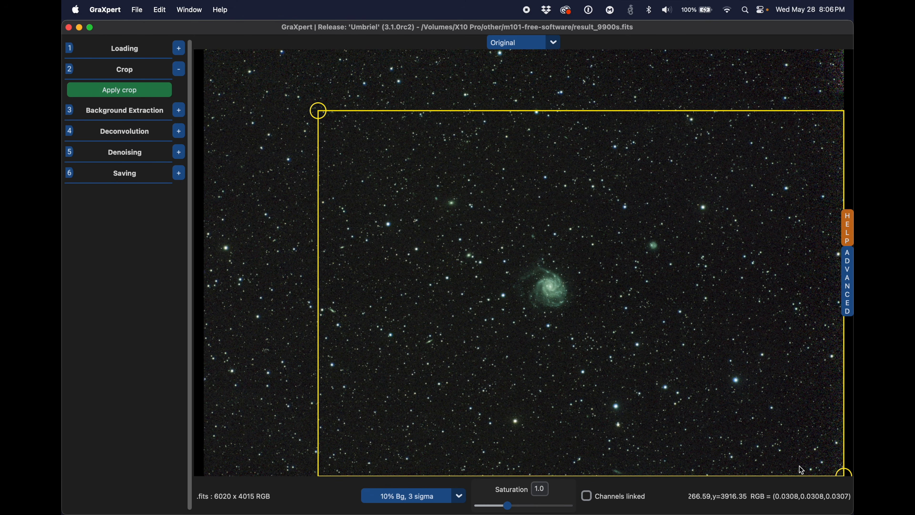
left_click_drag(843, 474, 782, 387)
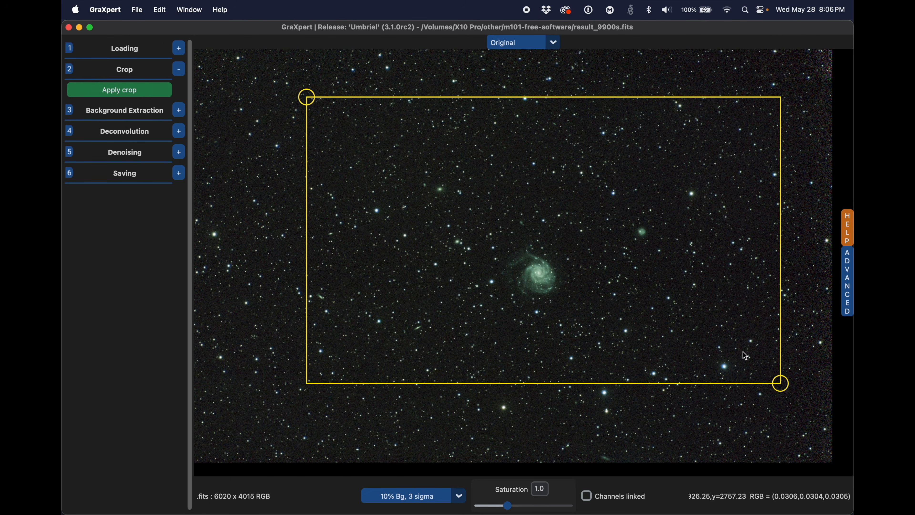
left_click_drag(779, 386, 772, 404)
left_click_drag(305, 97, 315, 124)
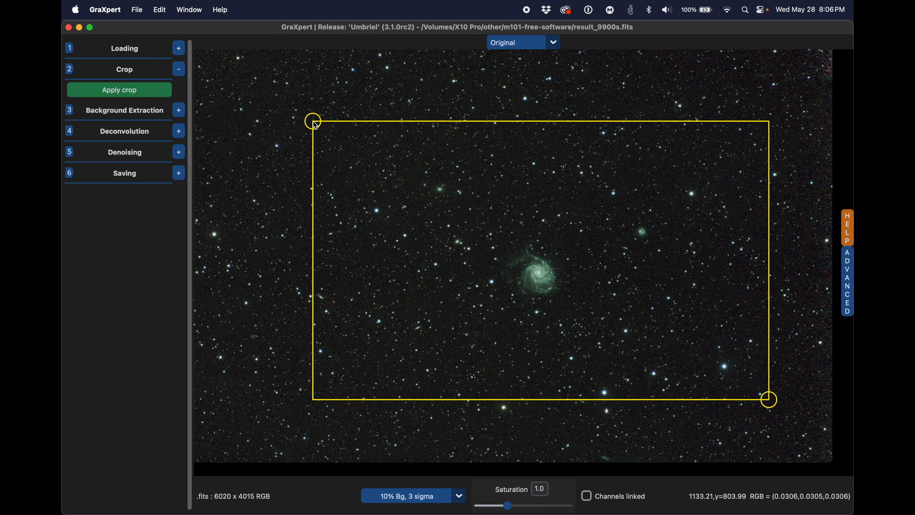
left_click_drag(316, 126, 312, 143)
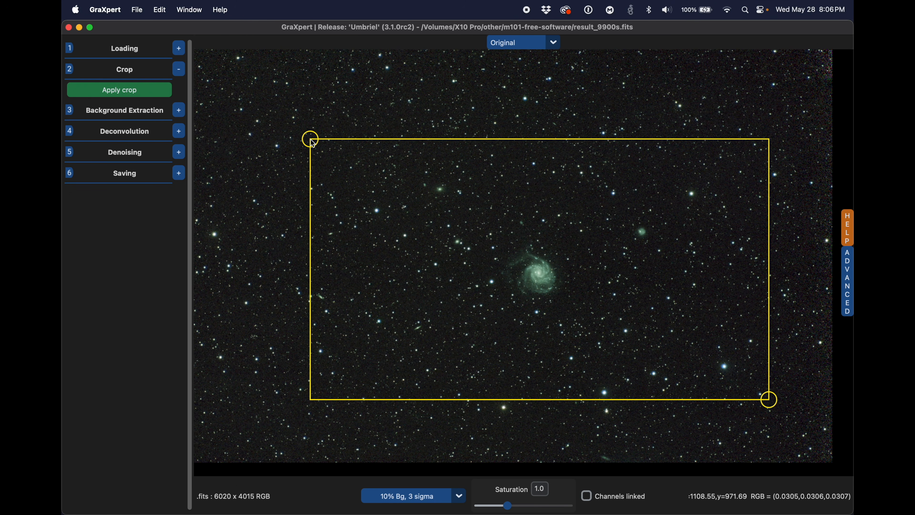
left_click_drag(775, 406, 782, 408)
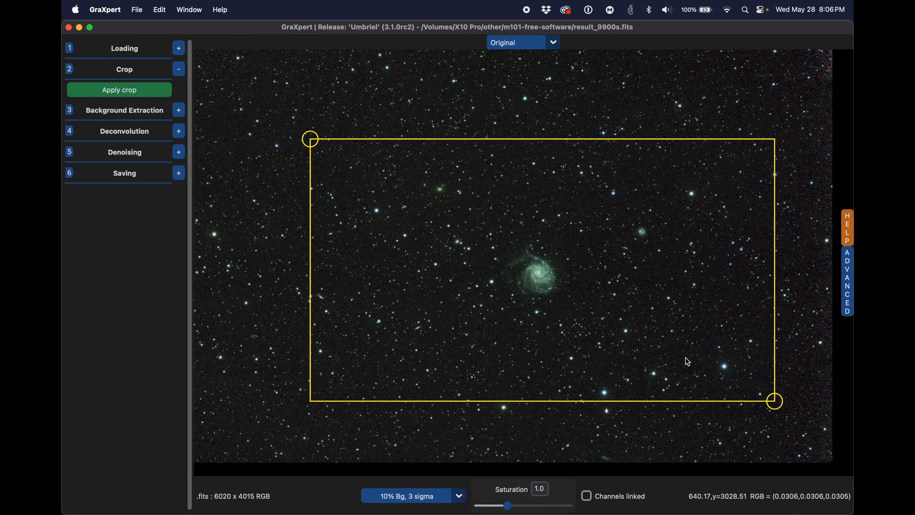
left_click(125, 90)
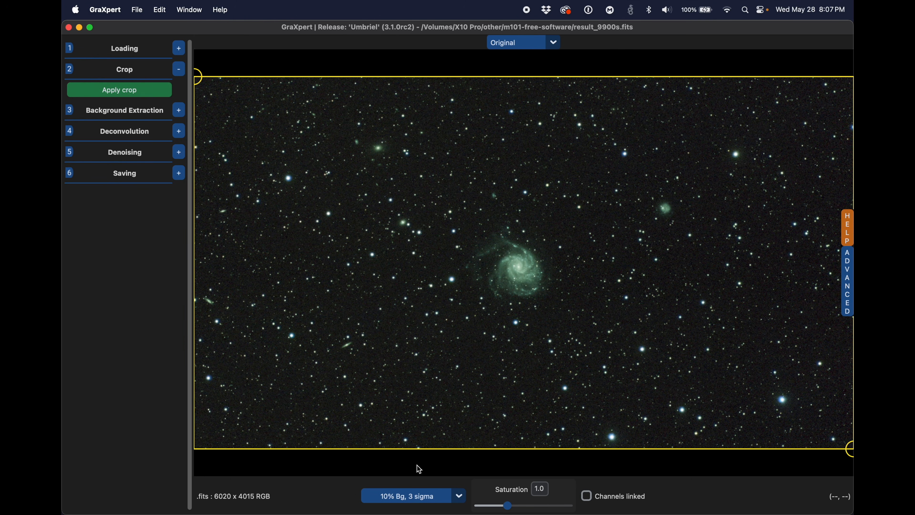
Step: Run the AI background extraction on the cropped image with smoothing set to 0.9
left_click(179, 110)
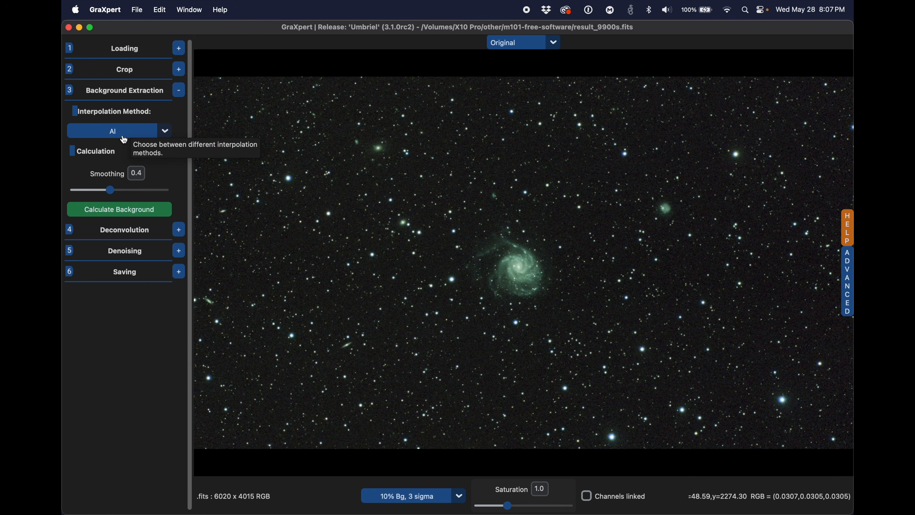
left_click_drag(111, 195, 142, 194)
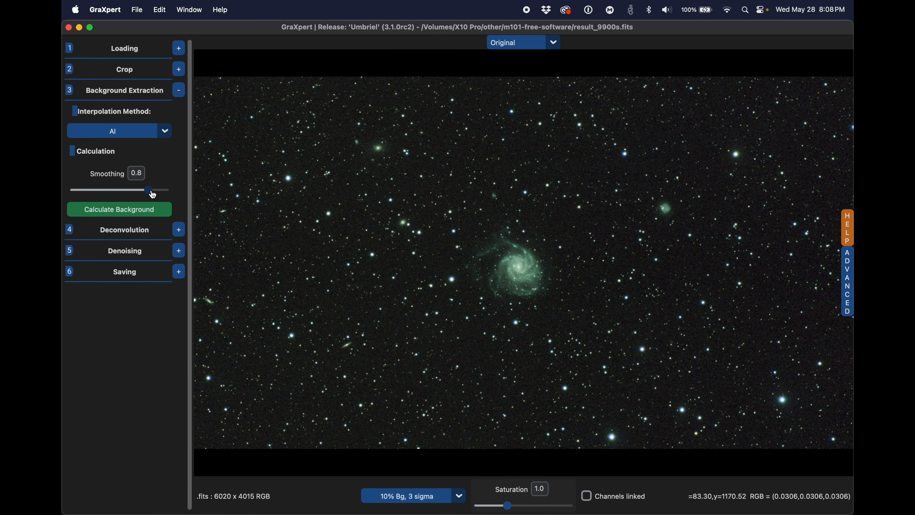
left_click_drag(154, 195, 166, 196)
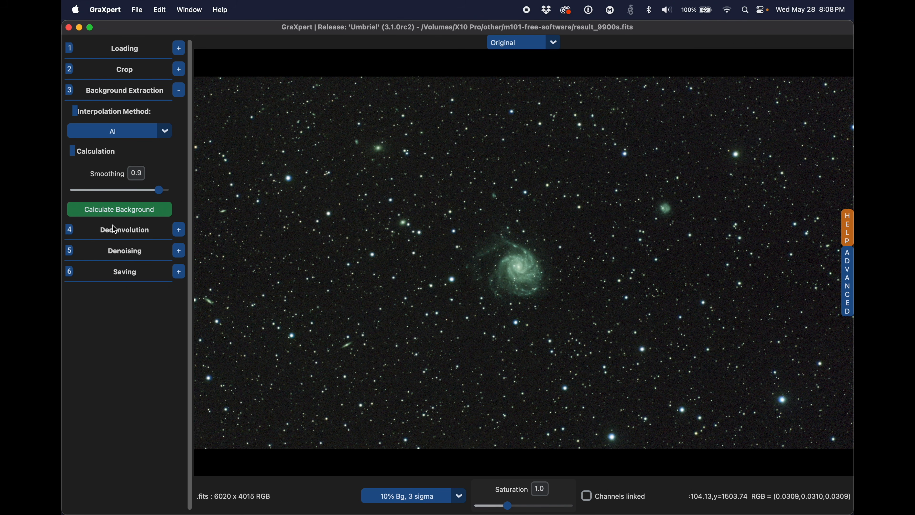
left_click(126, 216)
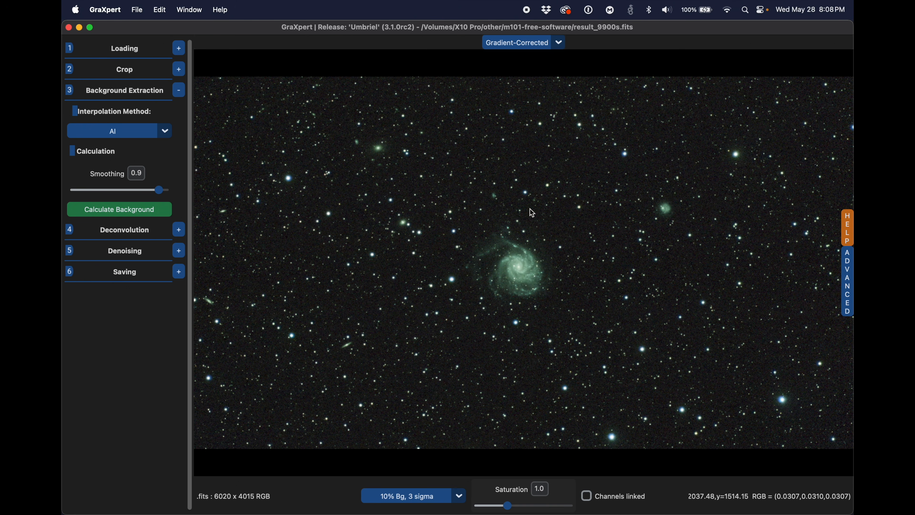
Step: Compare the original, gradient-corrected and extracted background views, finishing on the gradient-corrected image
left_click(559, 43)
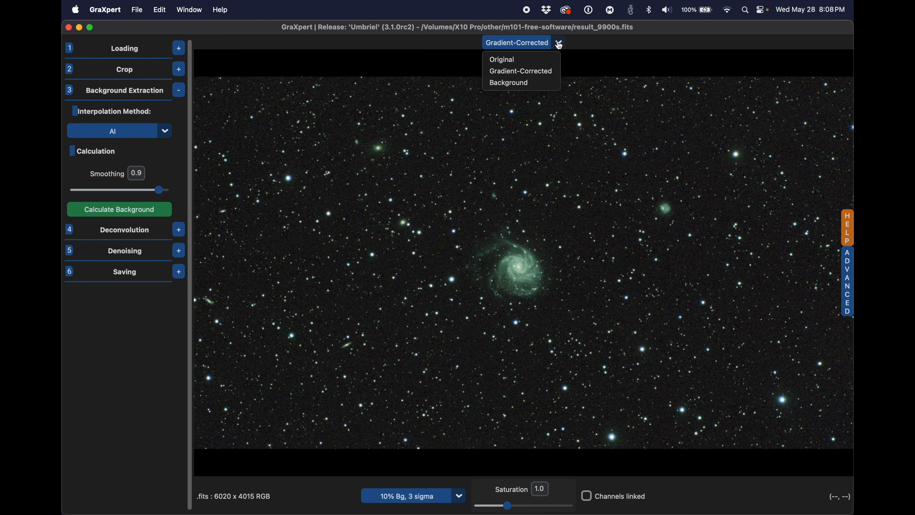
left_click(549, 60)
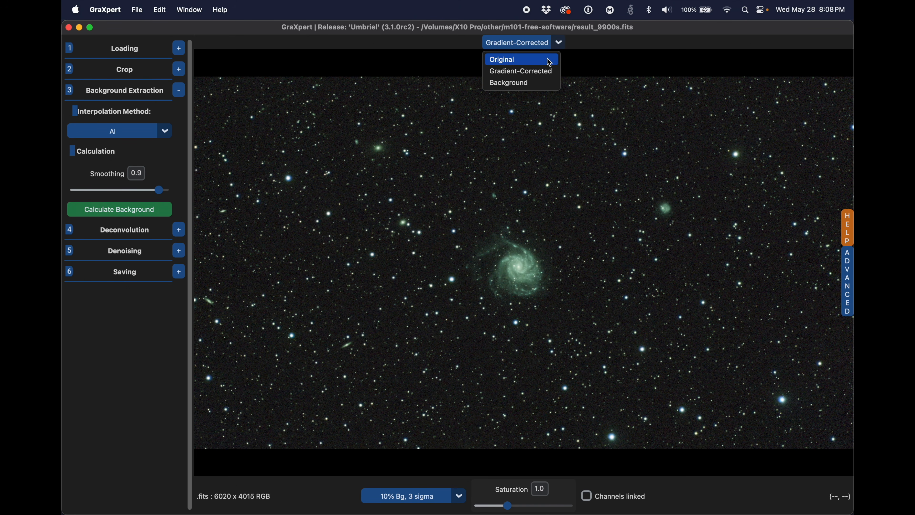
left_click(557, 48)
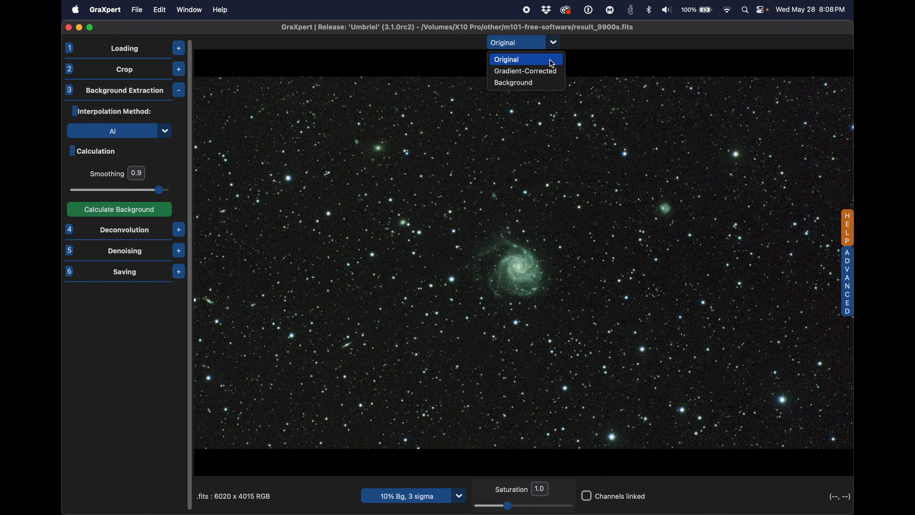
left_click(552, 70)
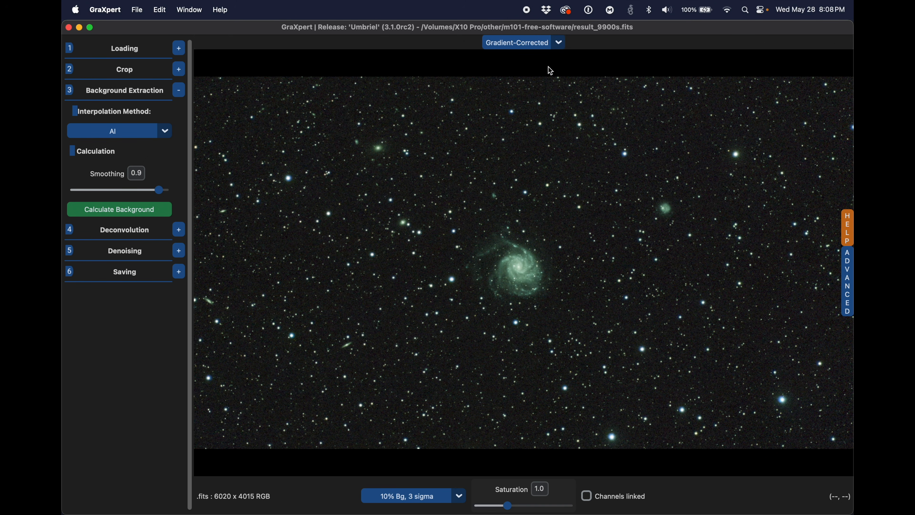
left_click(558, 45)
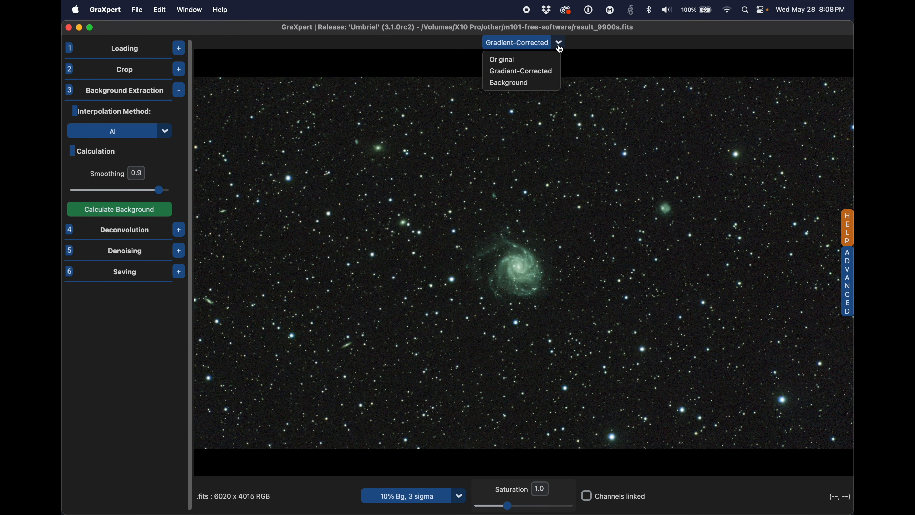
left_click(550, 83)
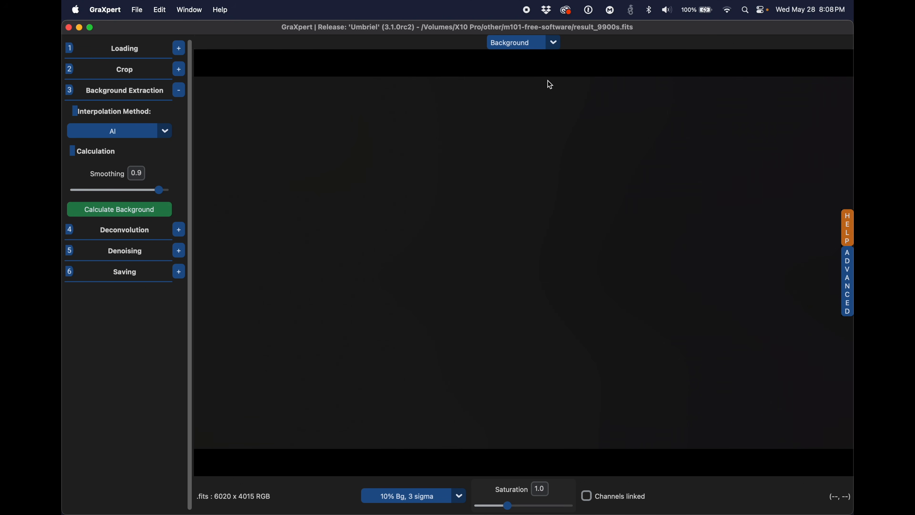
left_click(553, 43)
left_click(544, 71)
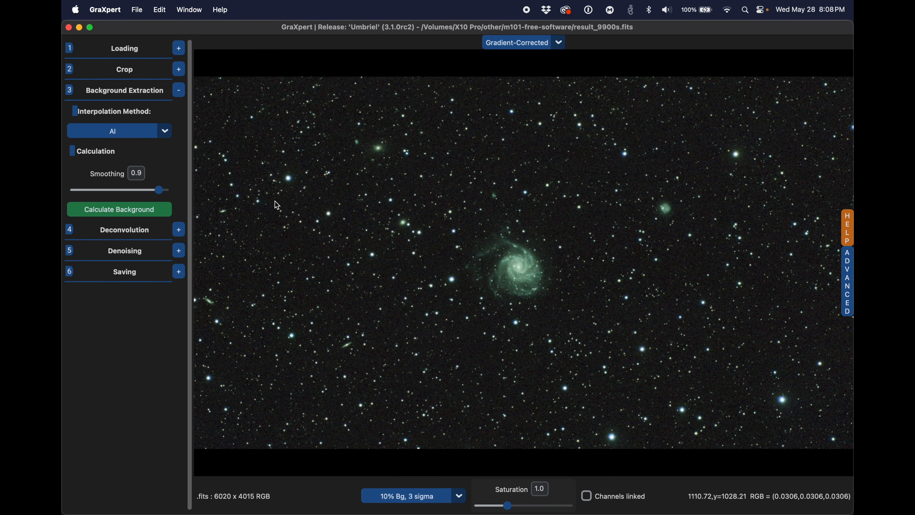
Step: Open the deconvolution settings and review the AI model versions and hardware acceleration option in the advanced settings
left_click(179, 230)
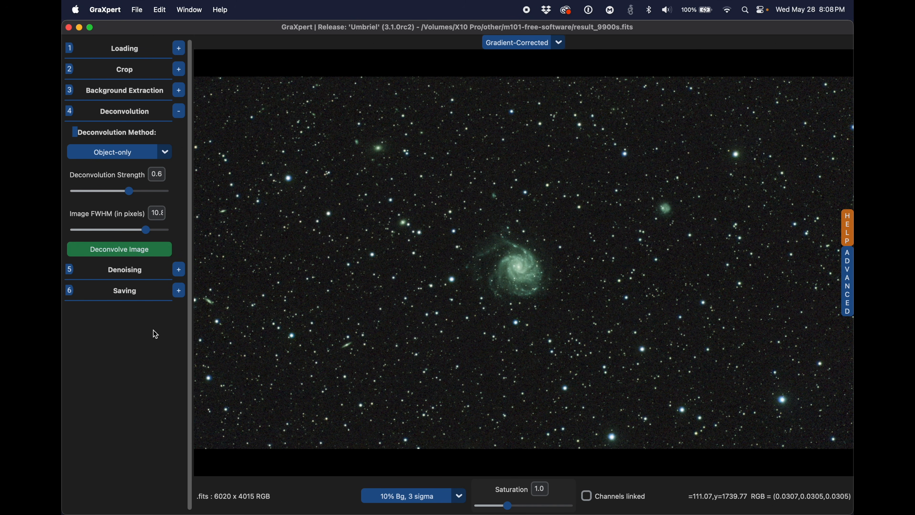
left_click(849, 257)
scroll(849, 257, "down", 5)
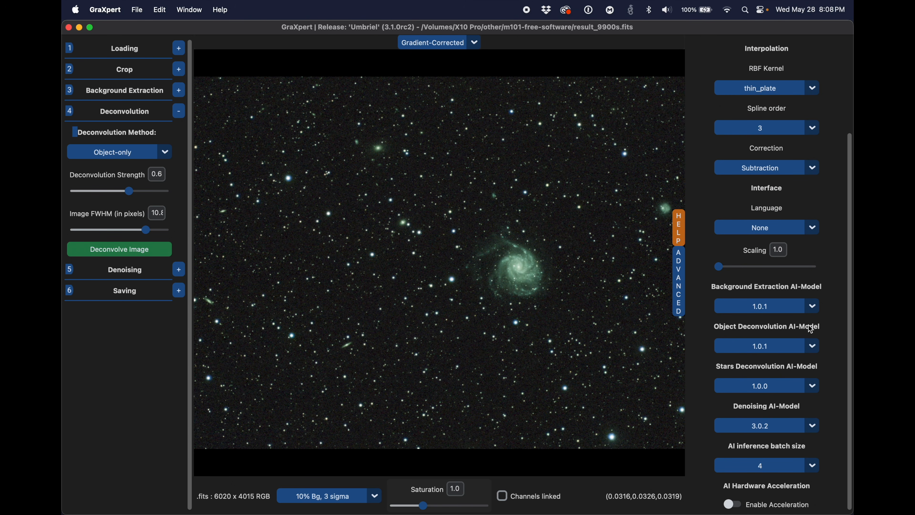
left_click(680, 290)
left_click(849, 304)
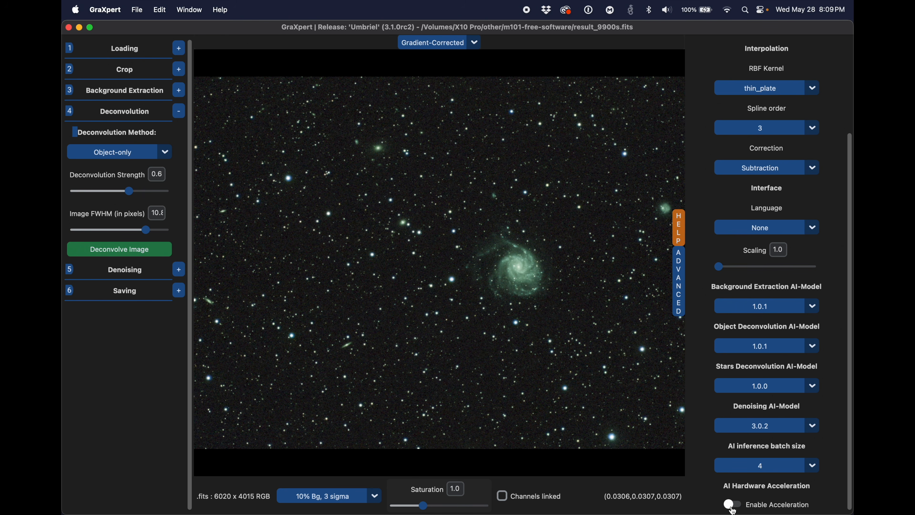
left_click(680, 299)
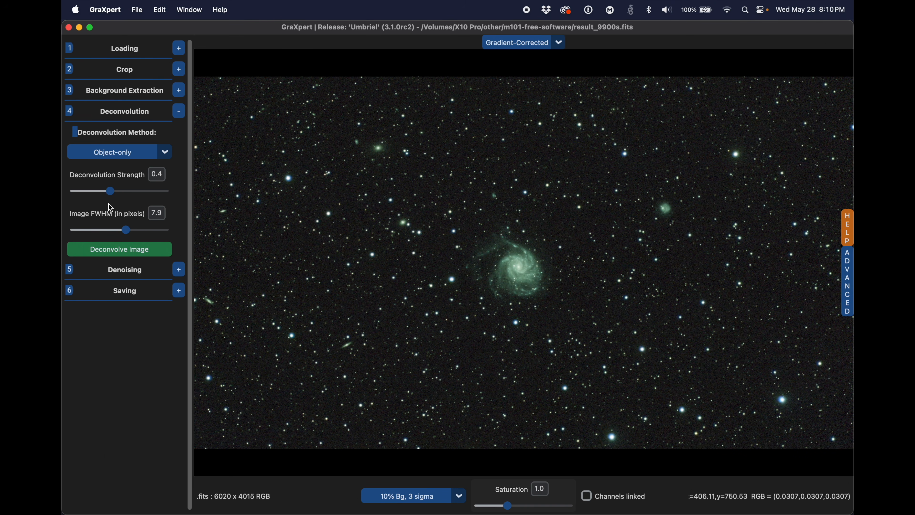
Step: Set the object-only deconvolution strength to 0.4 and the image FWHM to 6.4 pixels
mouse_move(110, 192)
left_mouse_down()
mouse_move(94, 198)
mouse_move(136, 197)
mouse_move(105, 198)
mouse_move(112, 198)
left_mouse_up()
mouse_move(125, 232)
left_mouse_down()
mouse_move(92, 234)
mouse_move(125, 233)
mouse_move(117, 234)
left_mouse_up()
Step: Switch to Firefox and calculate the CCD resolution for a 3.72 µm pixel size and a 300 mm telescope focal length
mouse_move(327, 514)
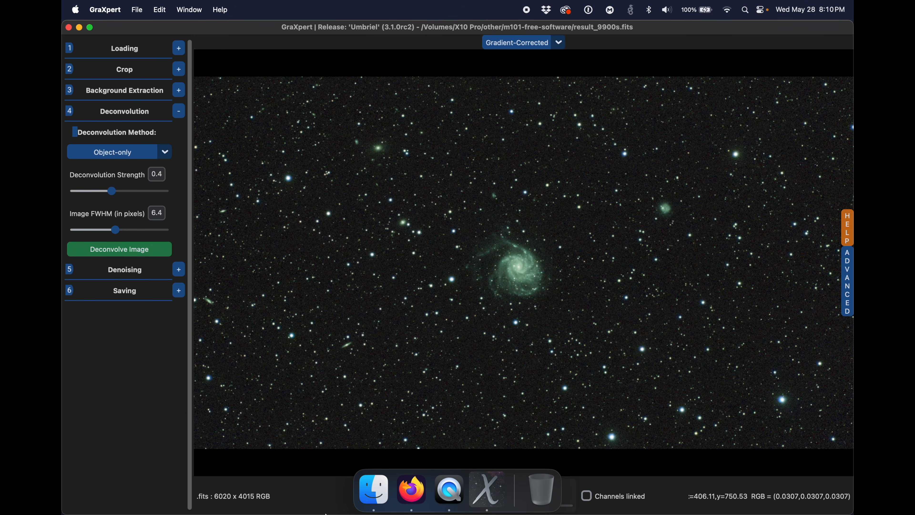
left_click(399, 499)
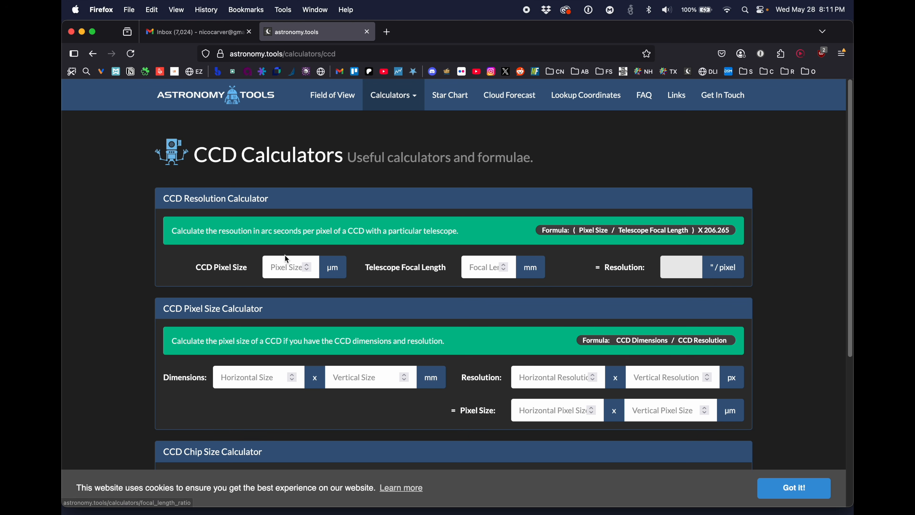
left_click(291, 266)
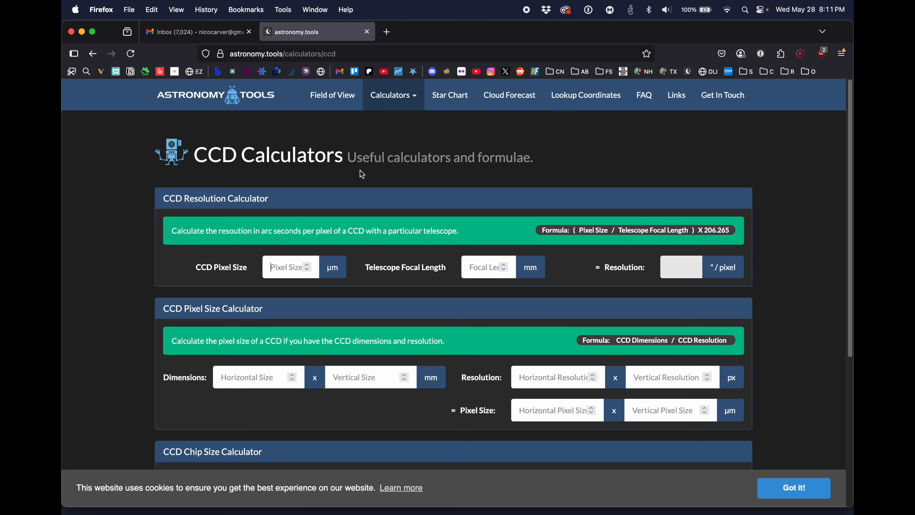
type("3.72")
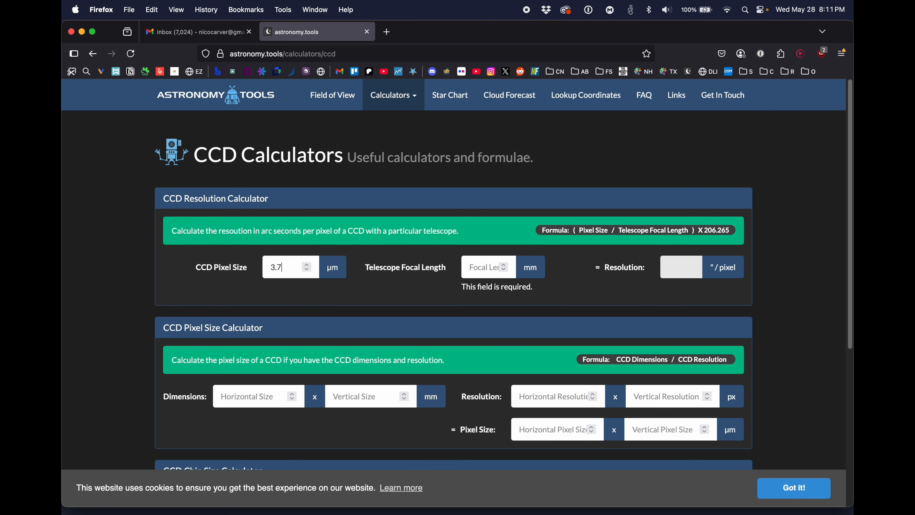
left_click(486, 269)
type("300")
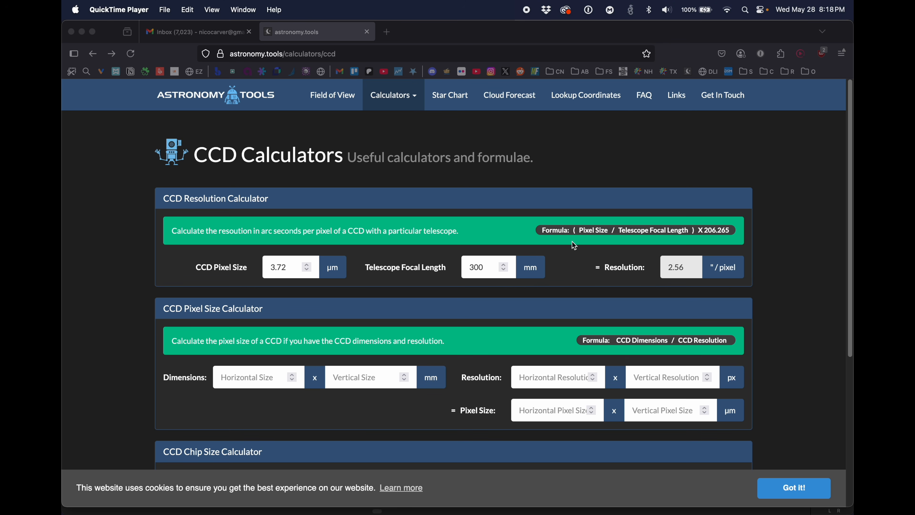
Step: Calculate 11/2.56 in Spotlight and switch back to GraXpert
key("super+space")
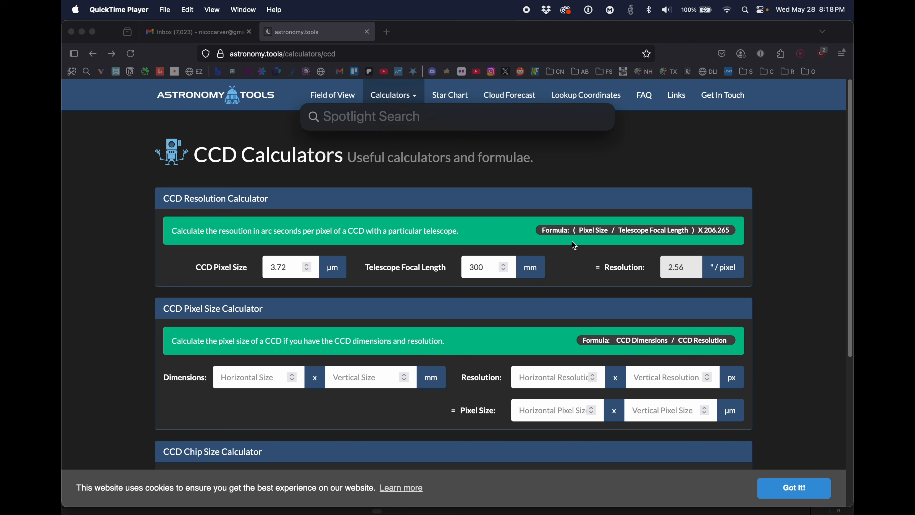
type("11/2")
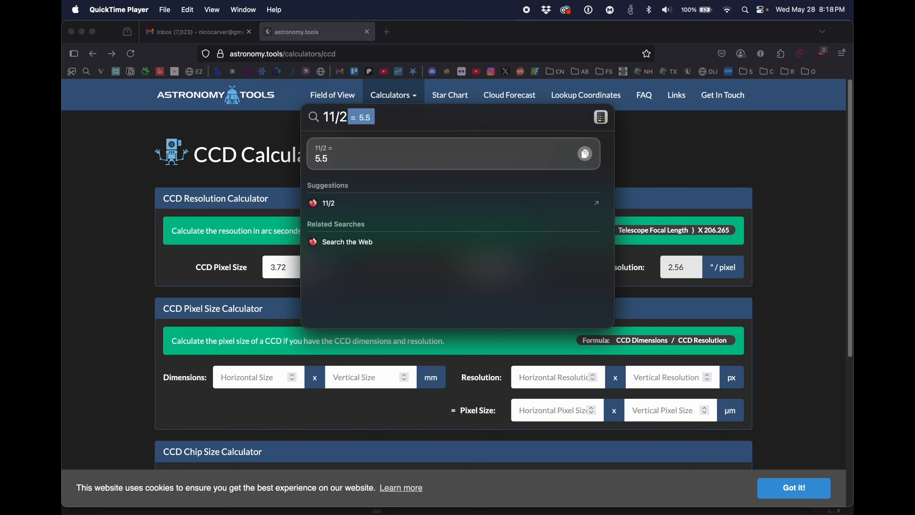
type(".56")
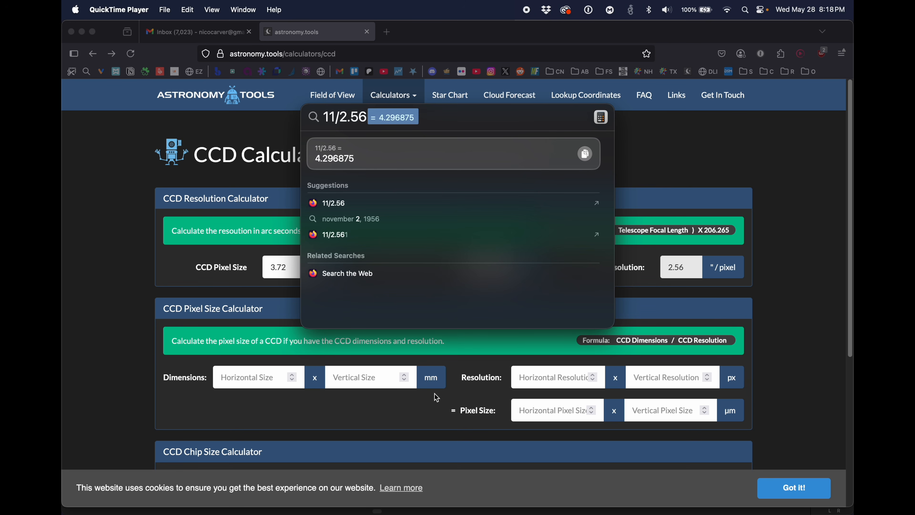
left_click(468, 495)
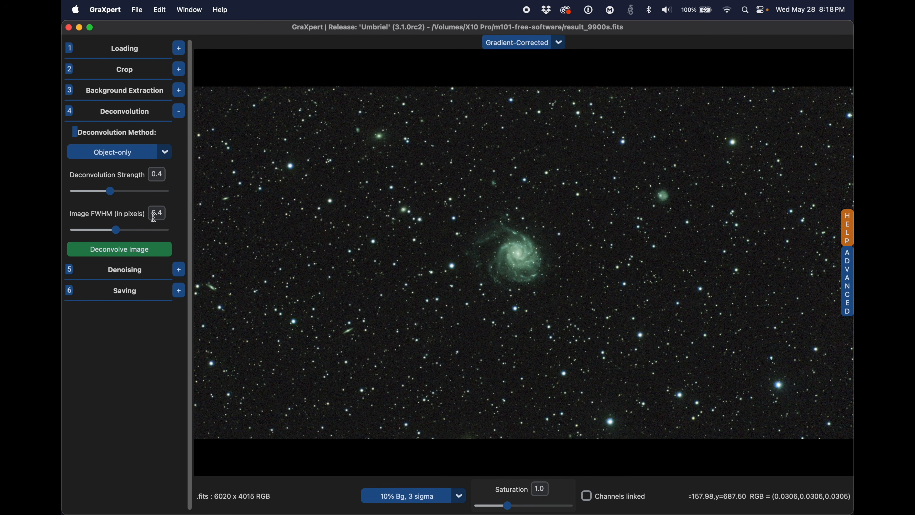
Step: Set the image FWHM to 4.3 pixels and the deconvolution strength to 0.6, and run the object-only deconvolution
left_click_drag(162, 214, 140, 216)
type("4.3")
left_click(159, 178)
left_click(121, 194)
mouse_move(119, 193)
left_mouse_down()
mouse_move(86, 195)
mouse_move(152, 194)
mouse_move(82, 196)
mouse_move(126, 199)
left_mouse_up()
left_click_drag(127, 199, 130, 199)
left_click(135, 253)
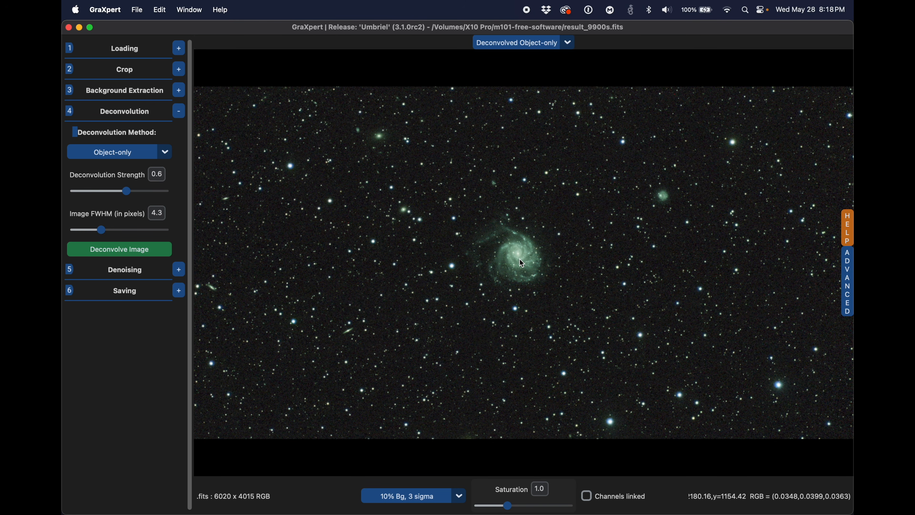
Step: Compare the galaxy's detail in the Gradient-Corrected and Deconvolved Object-only versions, ending on the deconvolved one
scroll(520, 259, "up", 5)
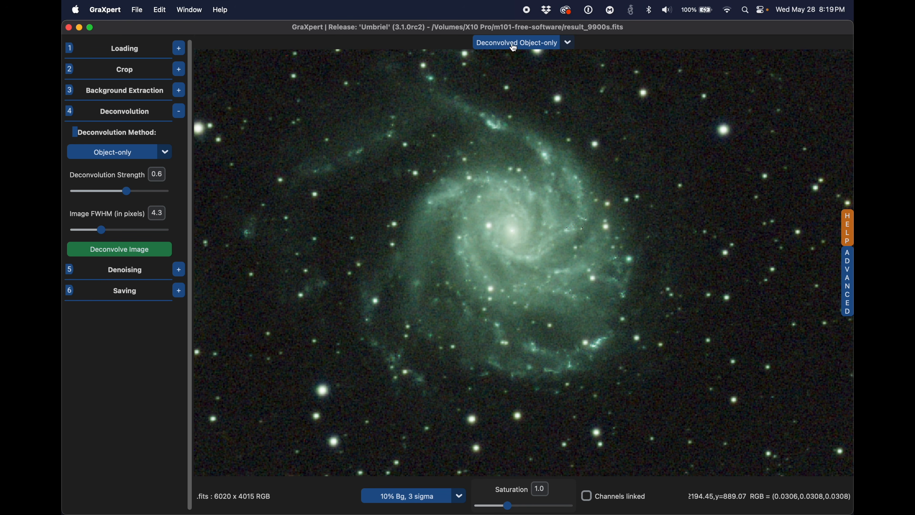
left_click(569, 44)
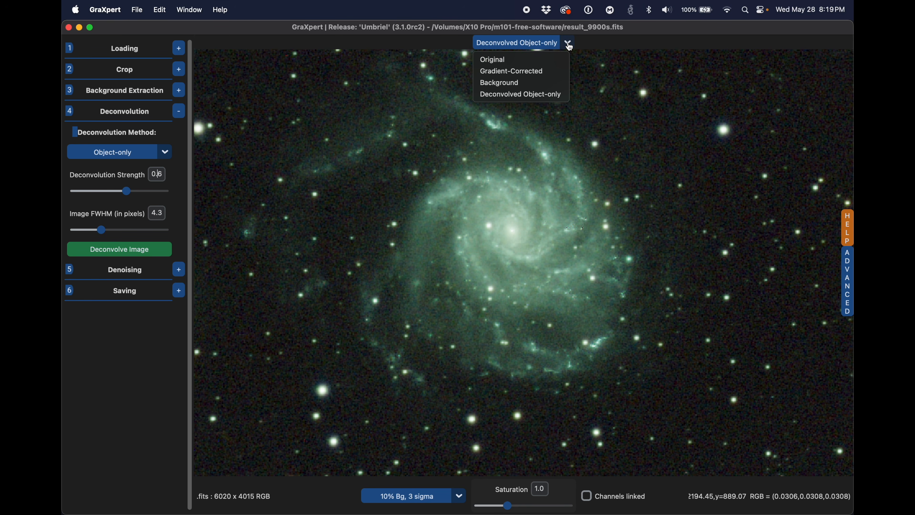
left_click(556, 72)
left_click(561, 42)
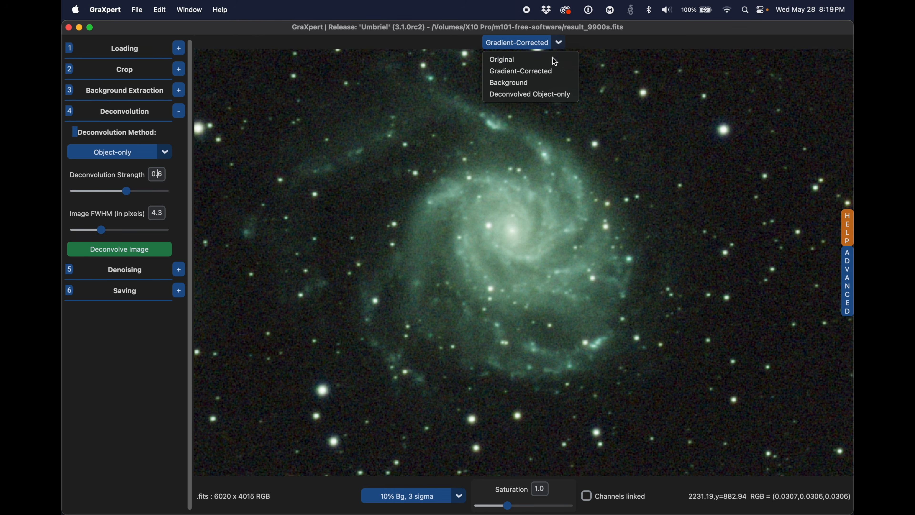
left_click(541, 95)
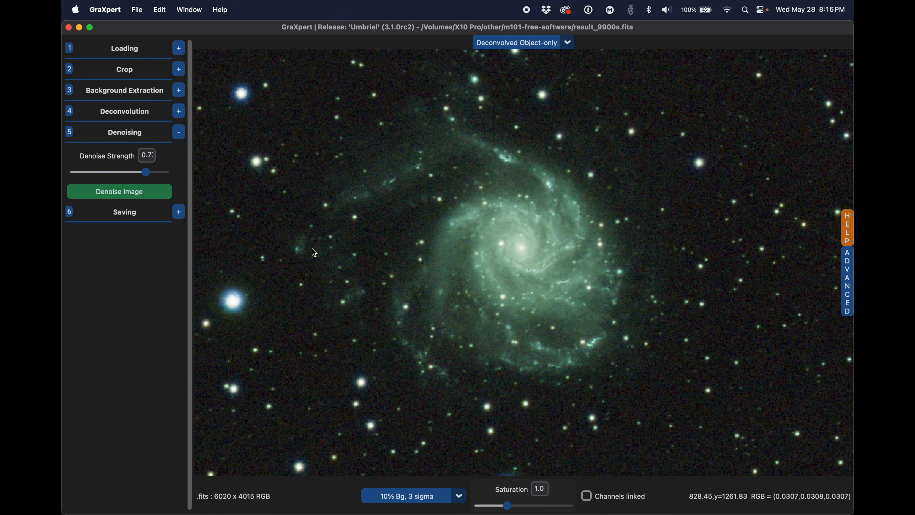
Step: Inspect the noise around the galaxy, reduce the denoise strength to about 0.6 and denoise the image
scroll(392, 260, "up", 5)
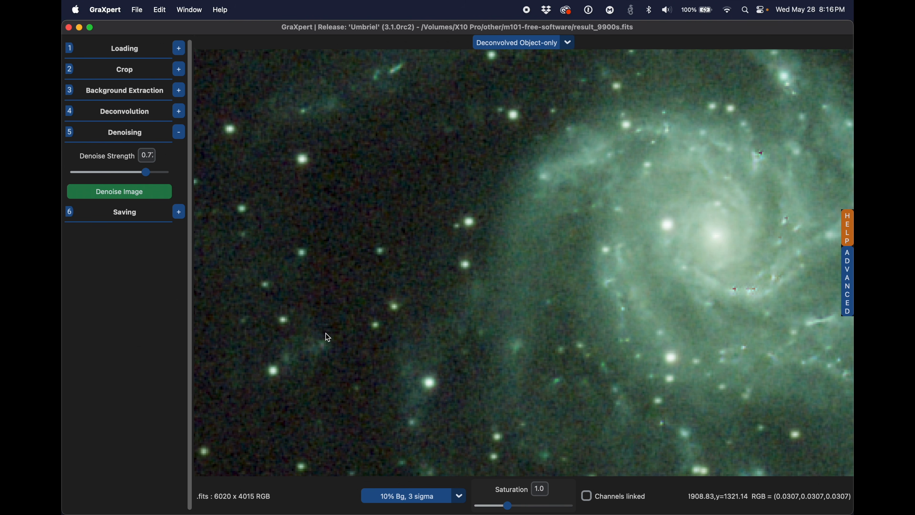
scroll(327, 338, "down", 5)
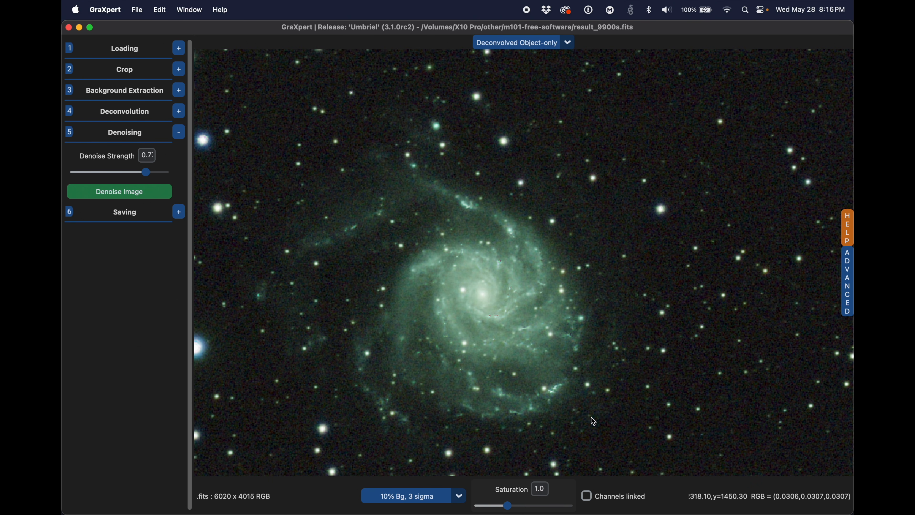
scroll(594, 421, "down", 3)
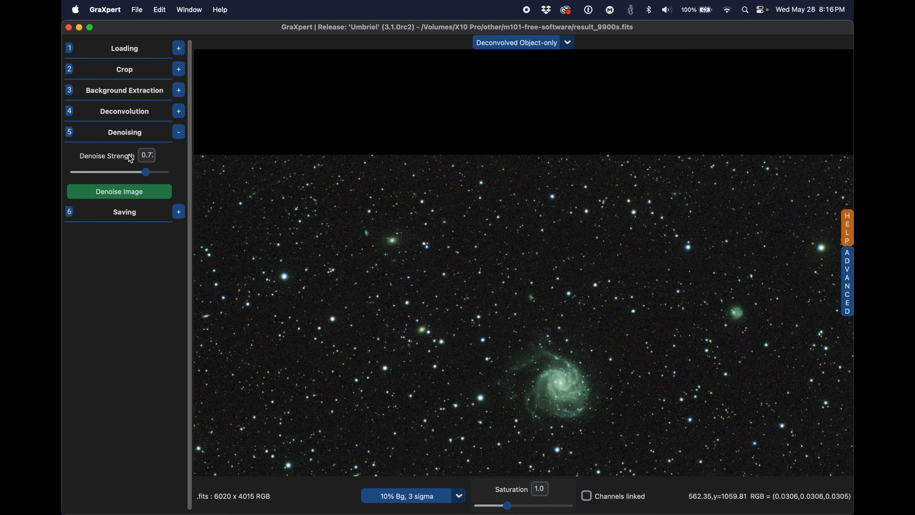
left_click_drag(144, 173, 125, 184)
left_click_drag(126, 185, 132, 185)
left_click_drag(132, 185, 135, 185)
left_click(131, 186)
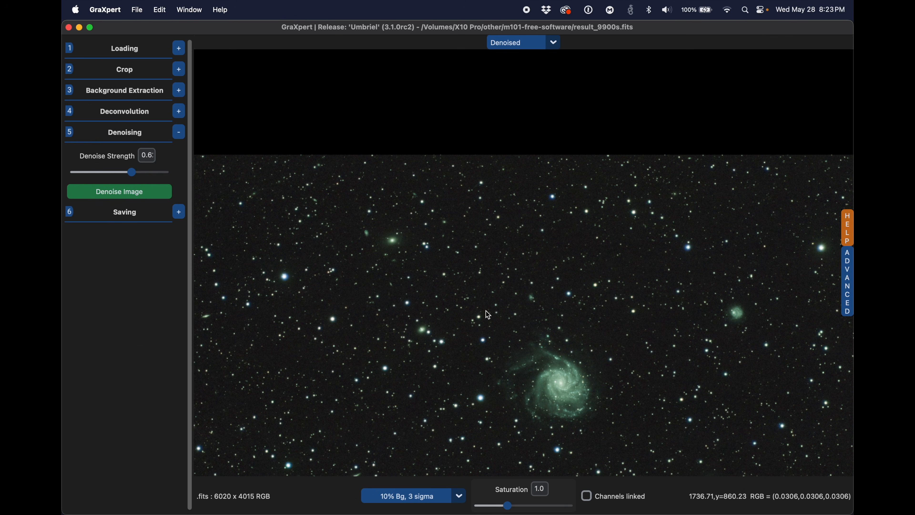
Step: Compare the Deconvolved Object-only version with the Denoised version across the wide star field
left_click(555, 44)
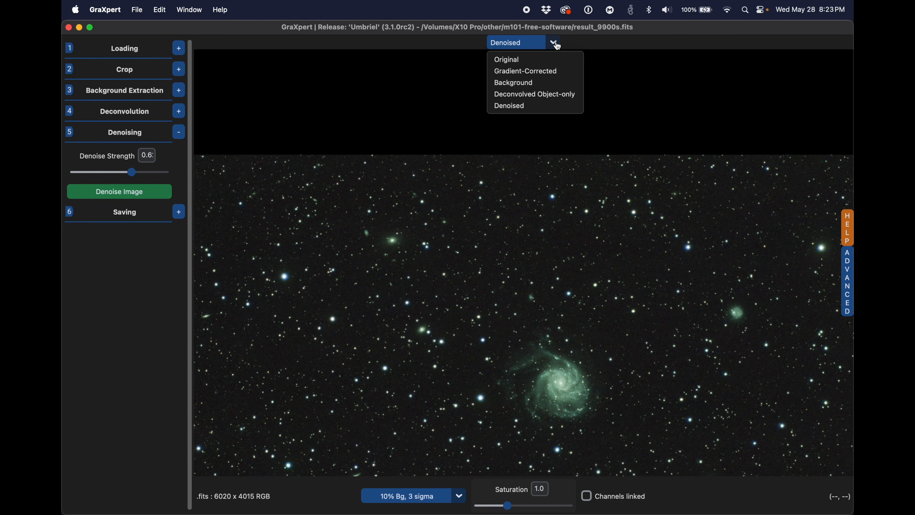
left_click(541, 95)
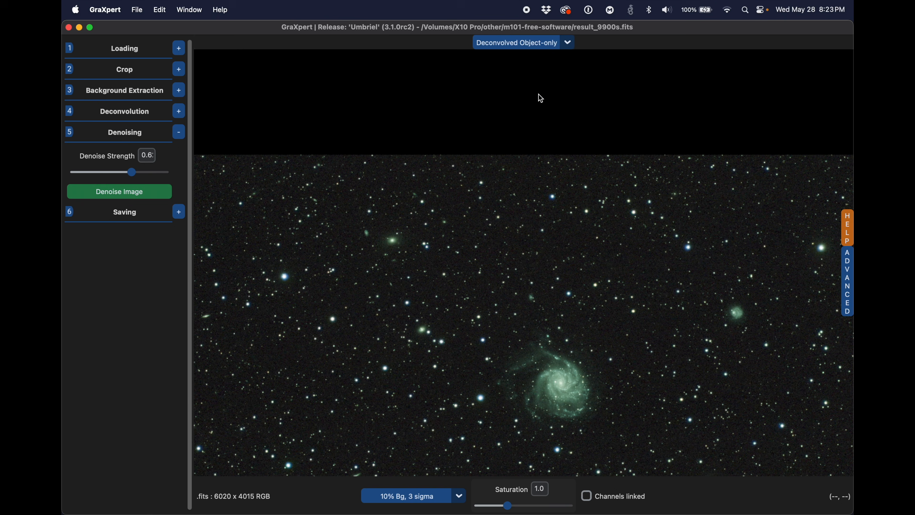
left_click(563, 43)
left_click(526, 107)
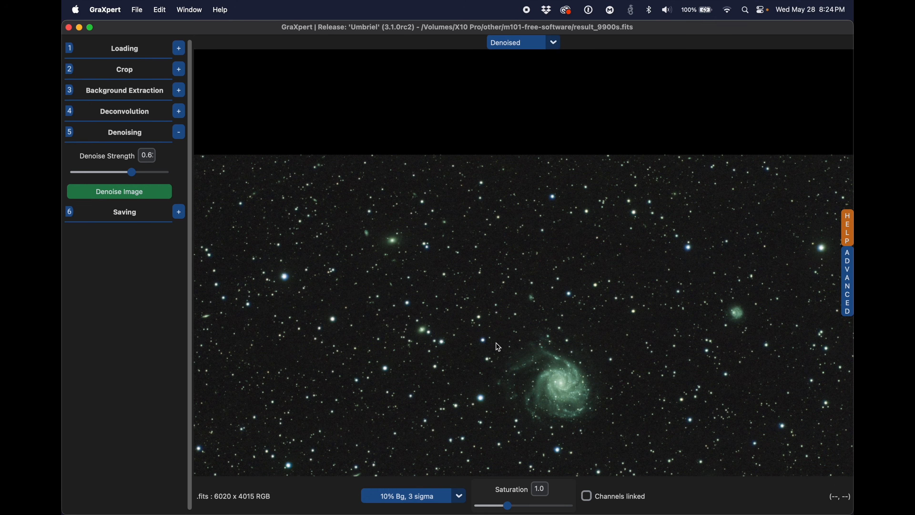
Step: Examine the background noise around the galaxy's outer arm in the Denoised and Deconvolved Object-only versions, finishing on Denoised
scroll(496, 343, "up", 5)
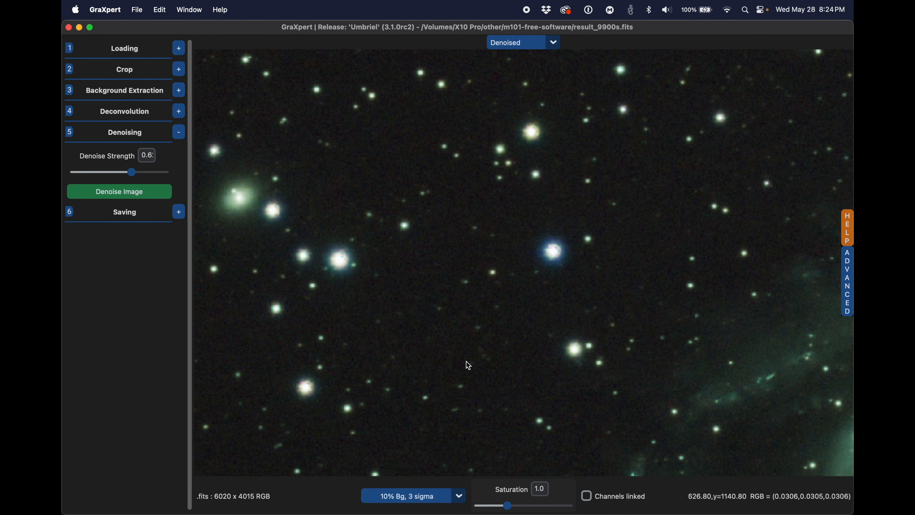
scroll(468, 366, "down", 2)
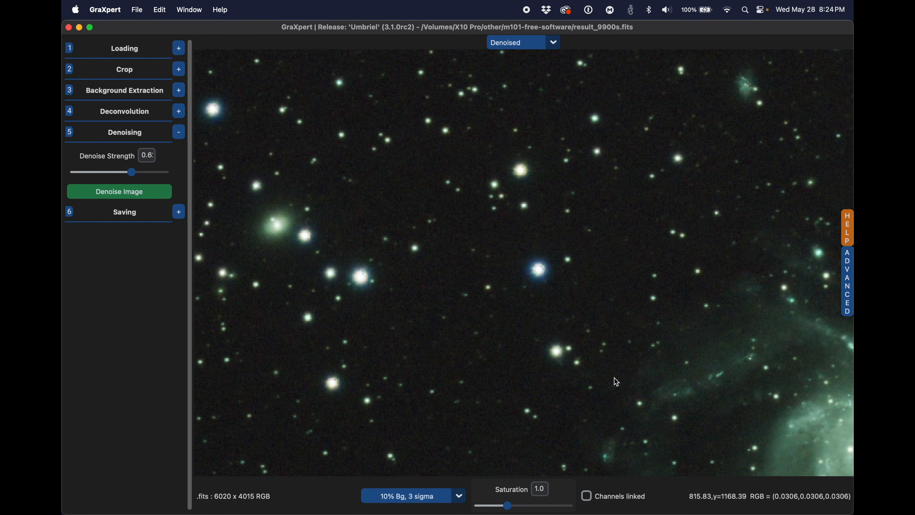
left_click_drag(660, 396, 470, 319)
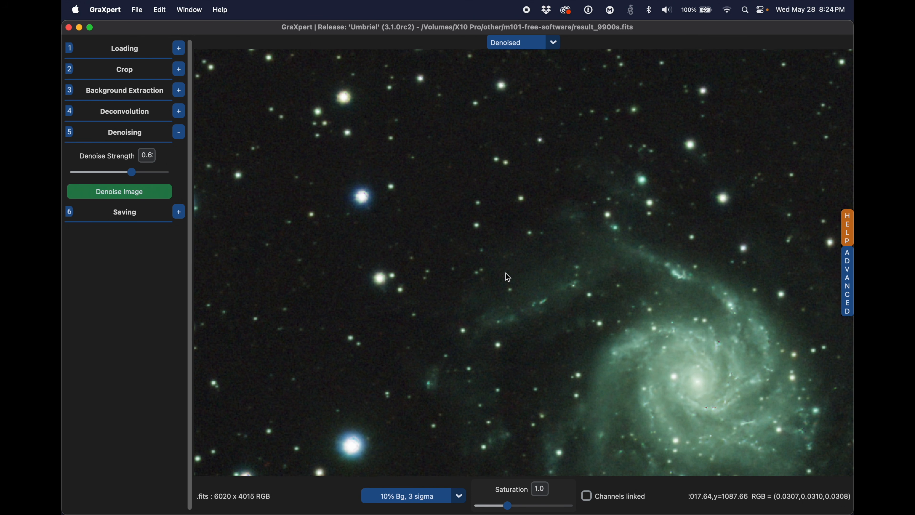
left_click(551, 45)
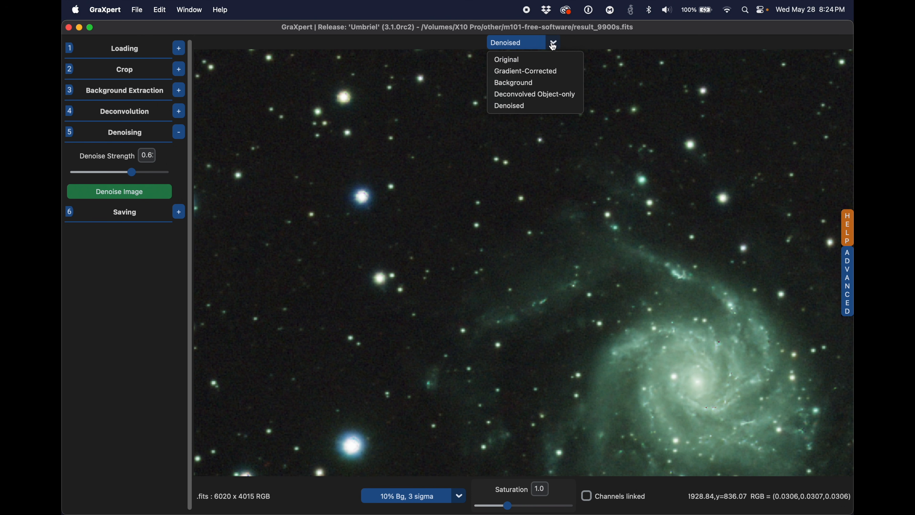
left_click(542, 95)
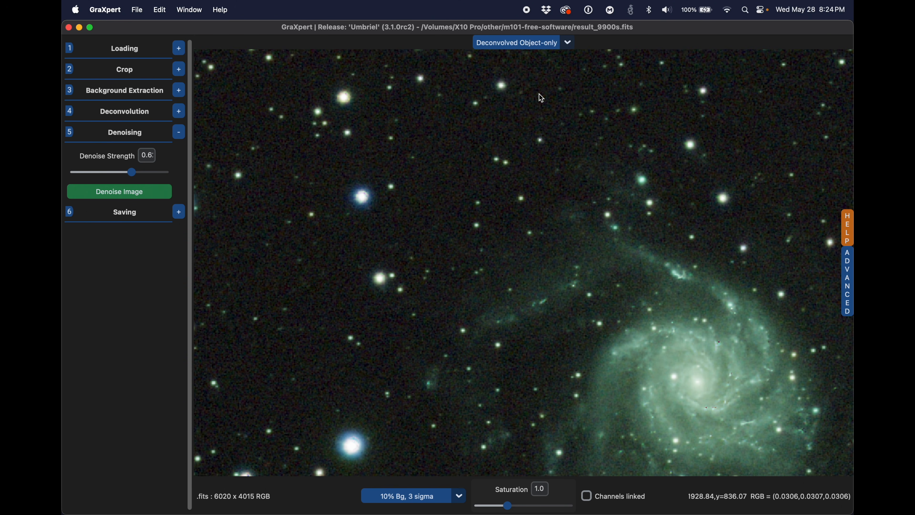
left_click(569, 44)
left_click(547, 106)
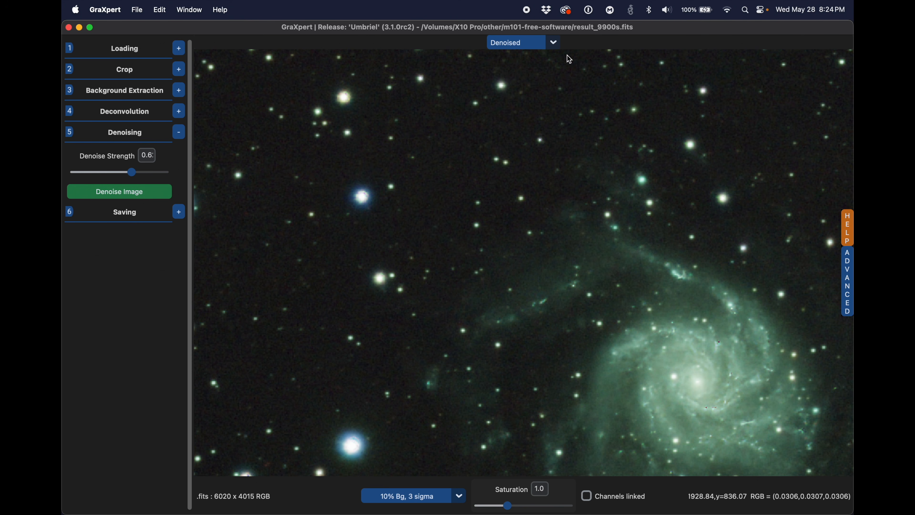
left_click(557, 46)
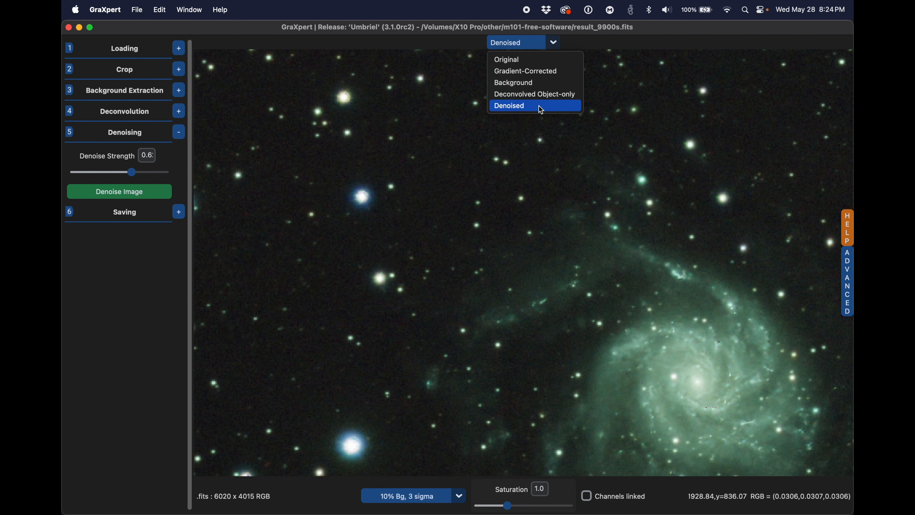
left_click(542, 100)
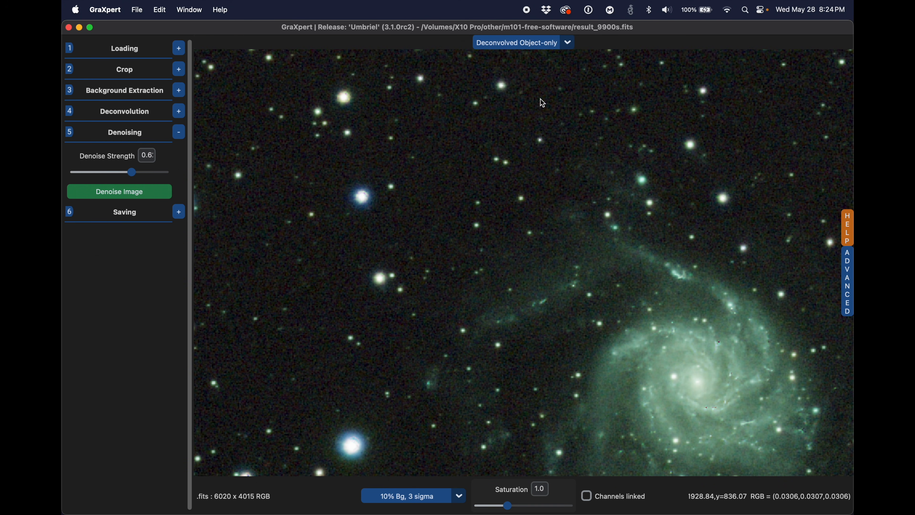
left_click(570, 43)
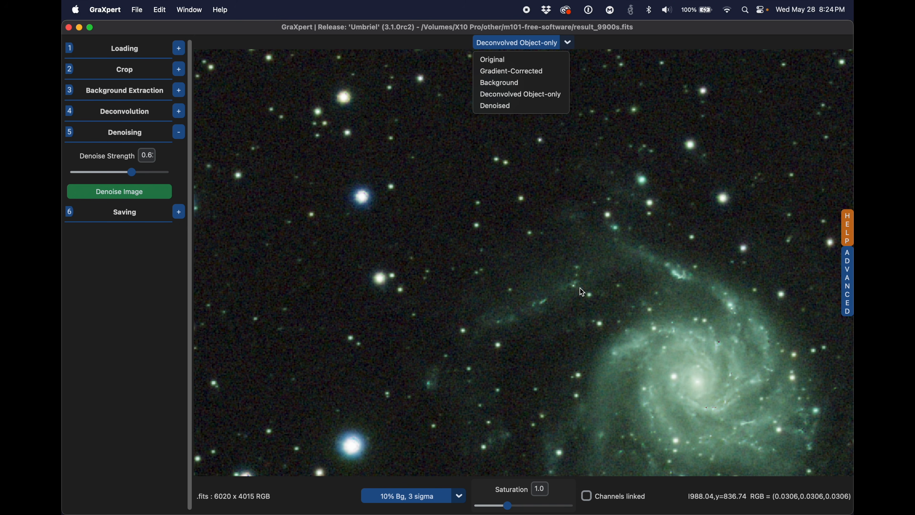
left_click(544, 107)
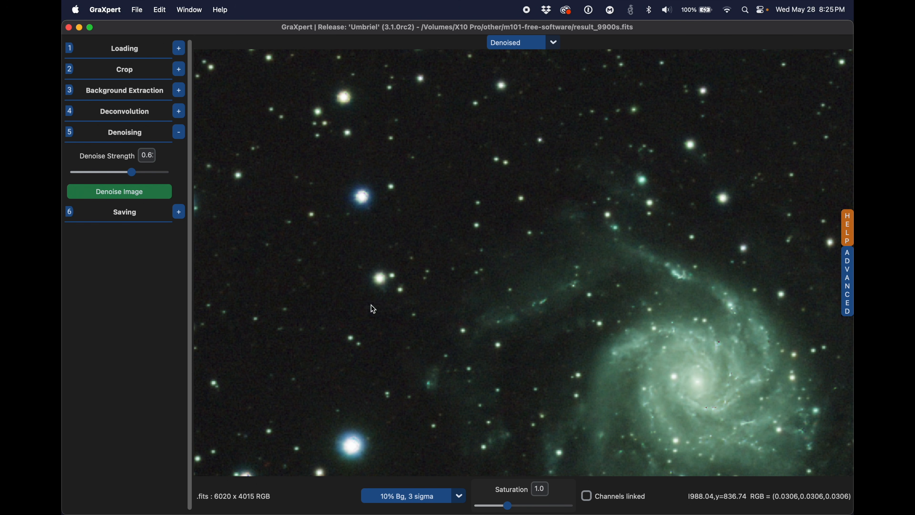
Step: Save the selected denoised image in 32 bit Fits format without the stretch
left_click(179, 213)
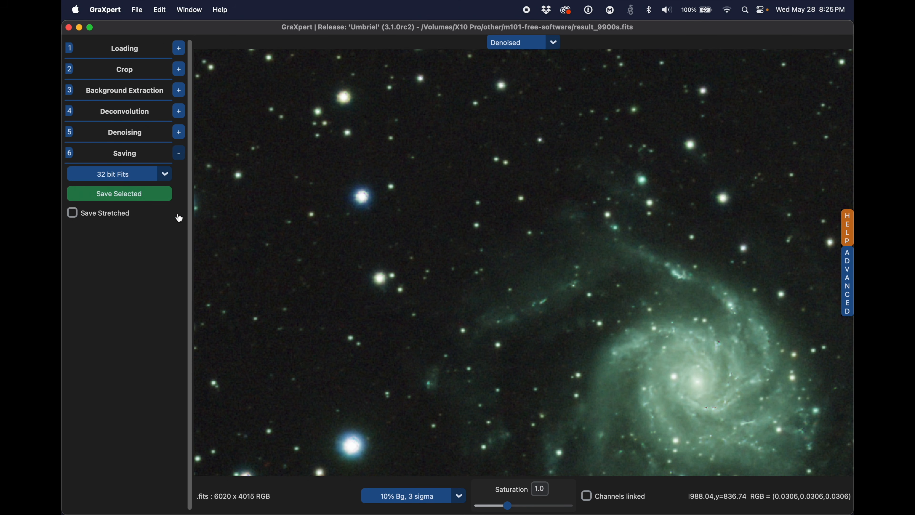
left_click(171, 175)
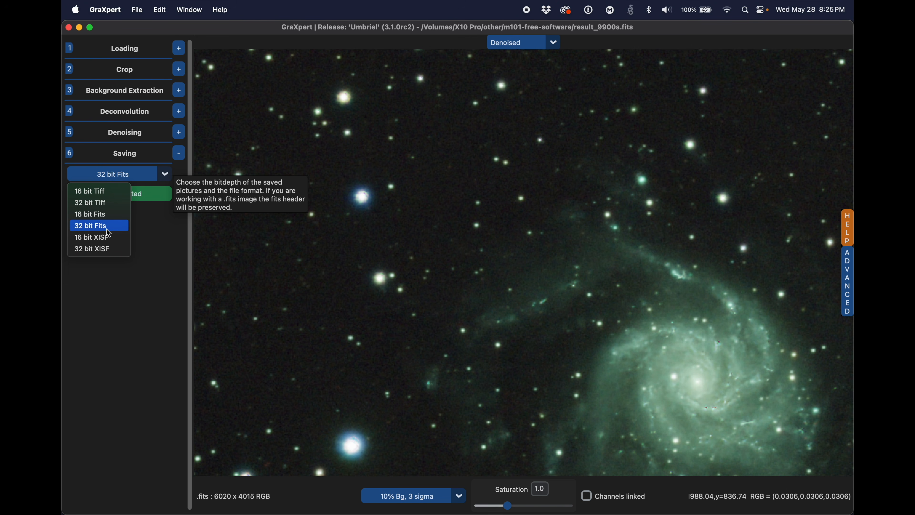
left_click(115, 226)
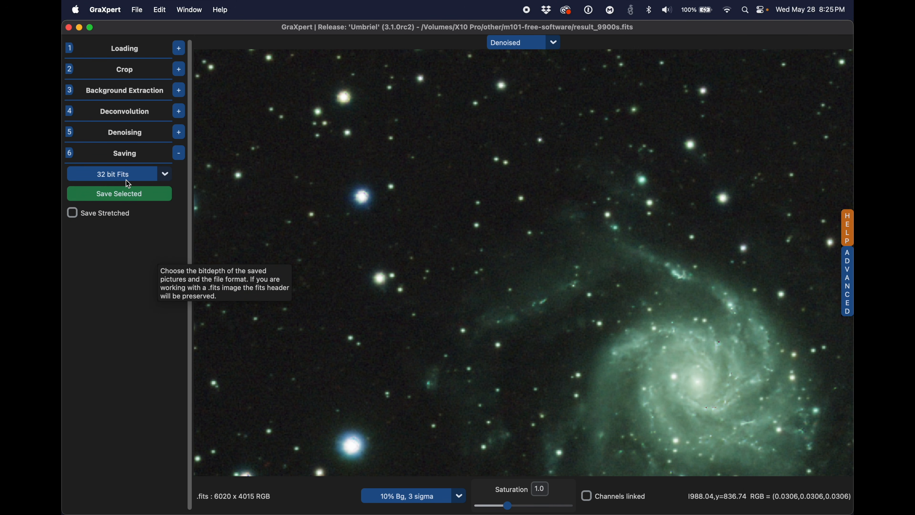
left_click(140, 198)
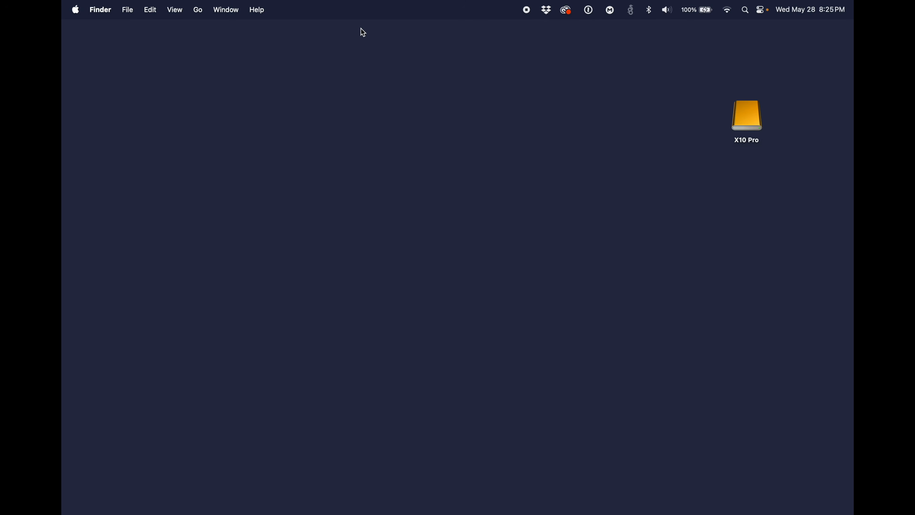
Step: Switch to Siril, open result_9900s_graxpert_denoised.fits from the M101 folder and display it with AutoStretch
key("super+space")
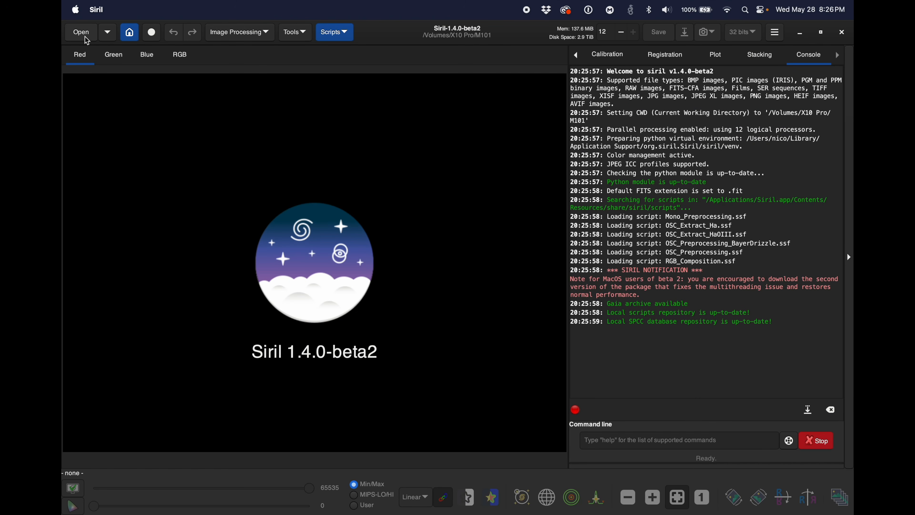
left_click(86, 37)
left_click(396, 216)
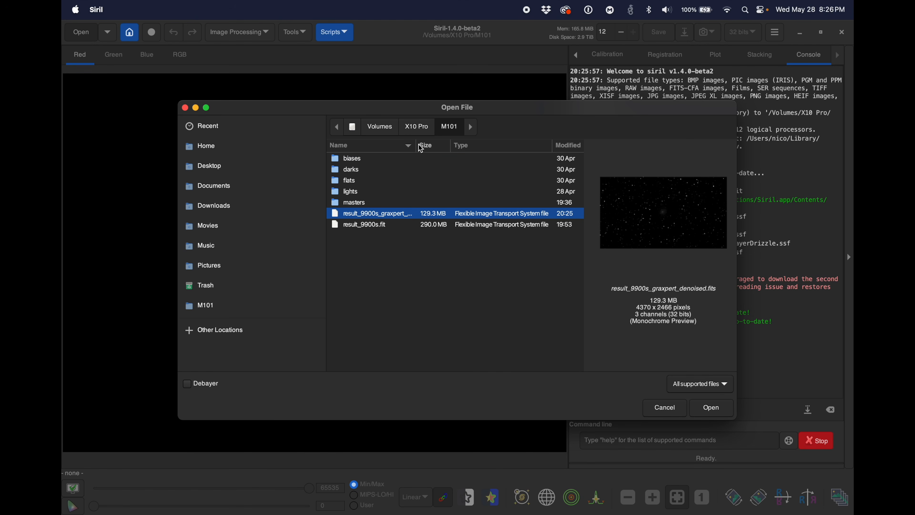
left_click_drag(416, 144, 511, 145)
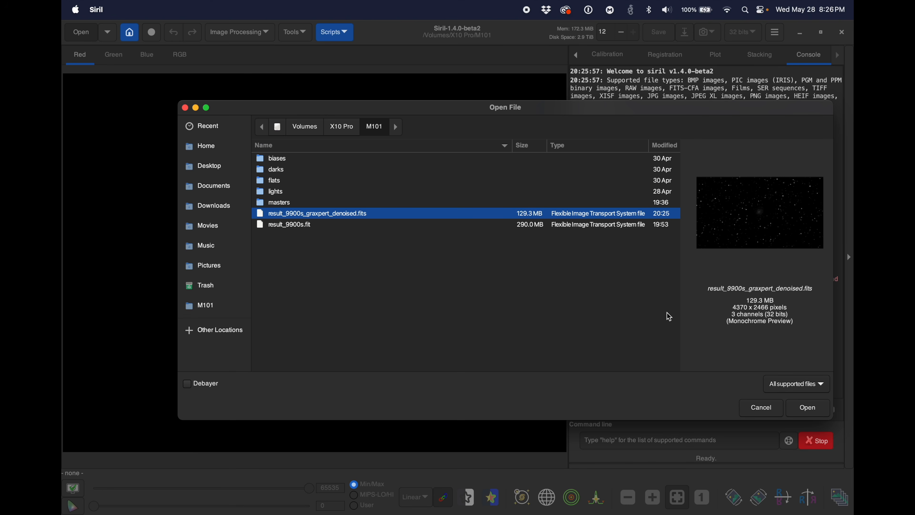
left_click(809, 408)
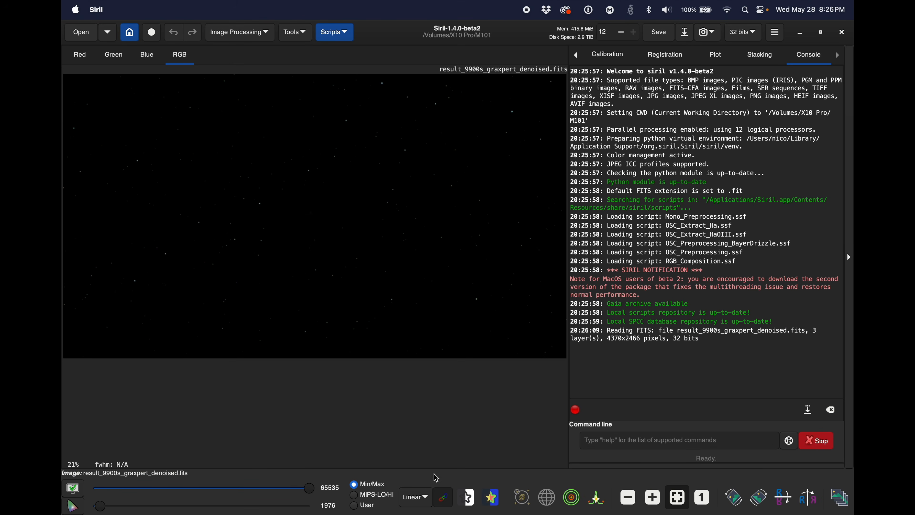
left_click(418, 499)
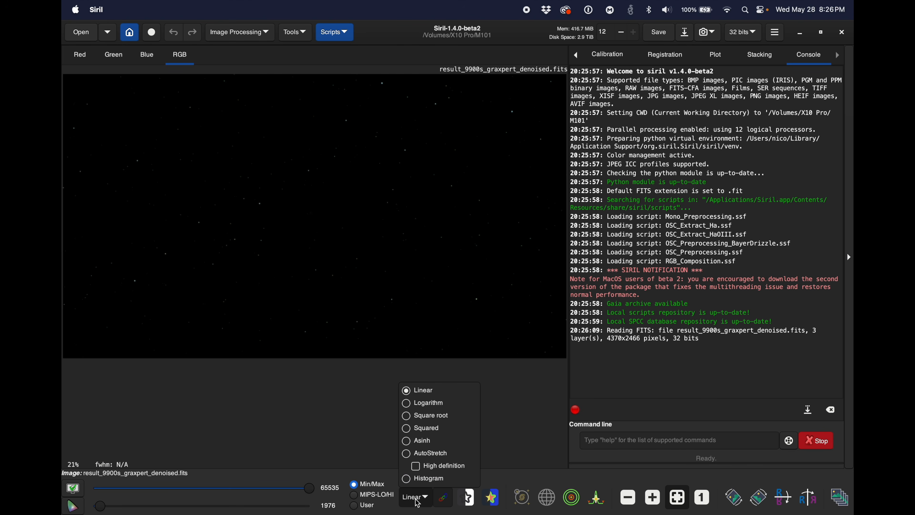
left_click(431, 454)
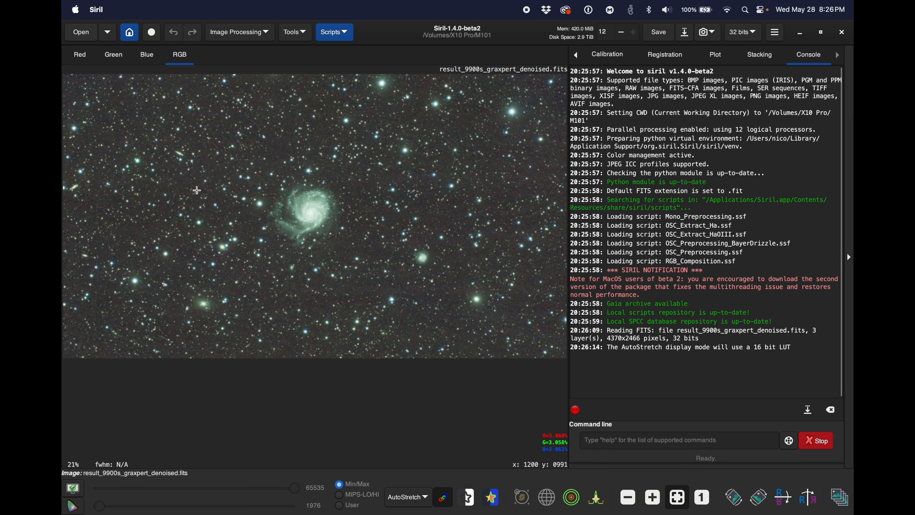
Step: Apply Banding Reduction with an Amount of 1.7, Protect from Highlights enabled and a 1/Sigma Factor of 1.2
left_click(247, 38)
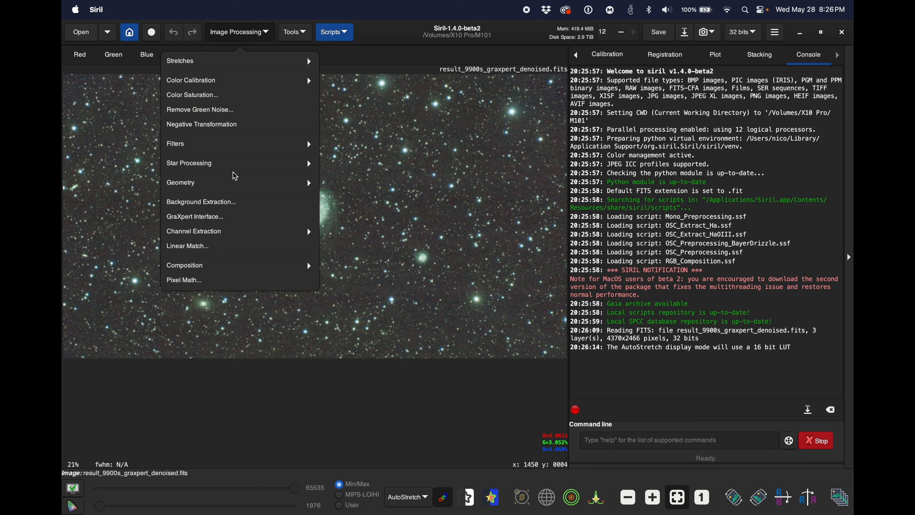
mouse_move(238, 146)
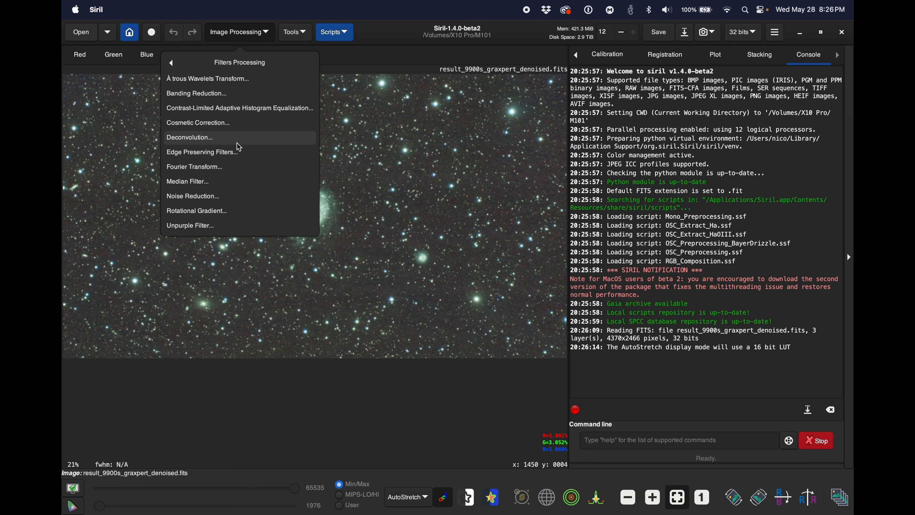
left_click(216, 97)
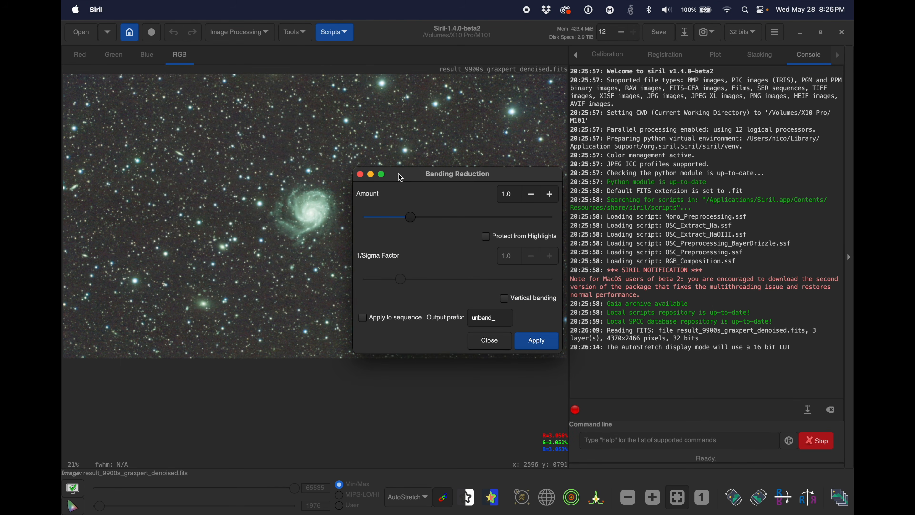
left_click_drag(407, 172, 634, 138)
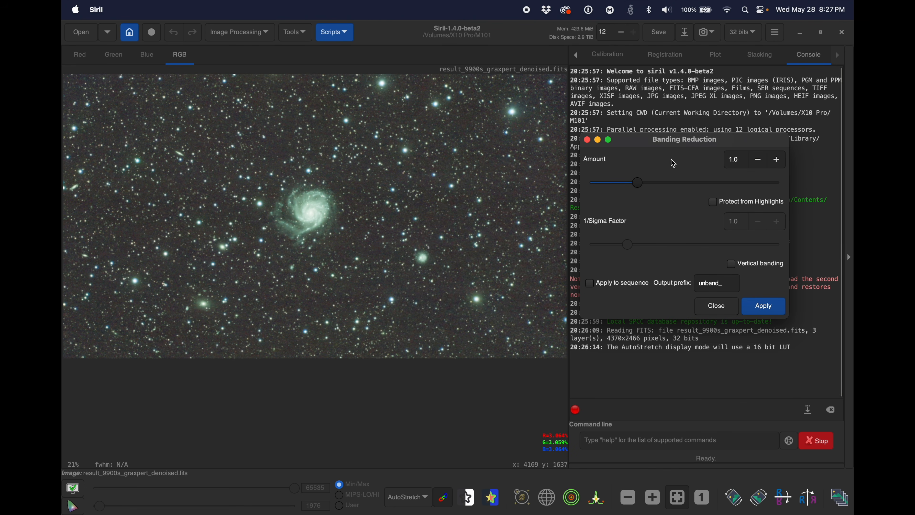
left_click_drag(648, 145, 619, 137)
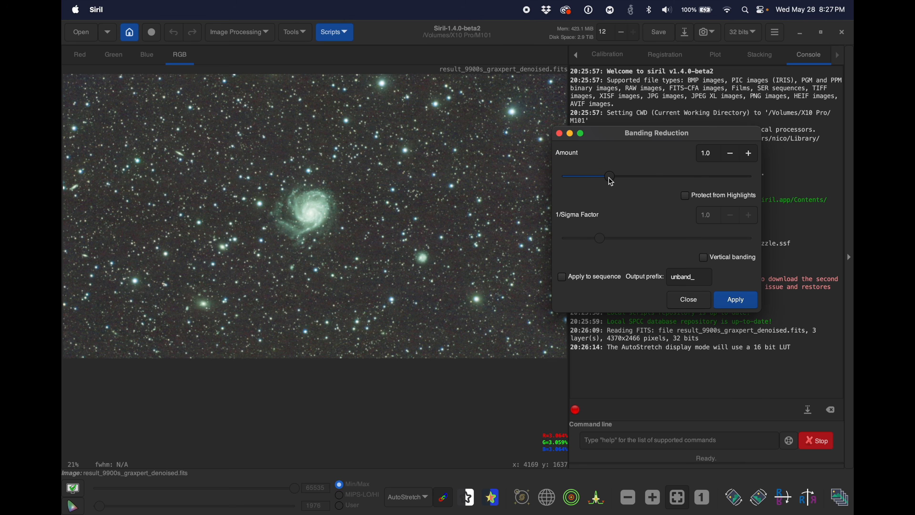
left_click_drag(611, 179, 644, 173)
left_click(685, 196)
left_click_drag(603, 239, 609, 239)
left_click(736, 300)
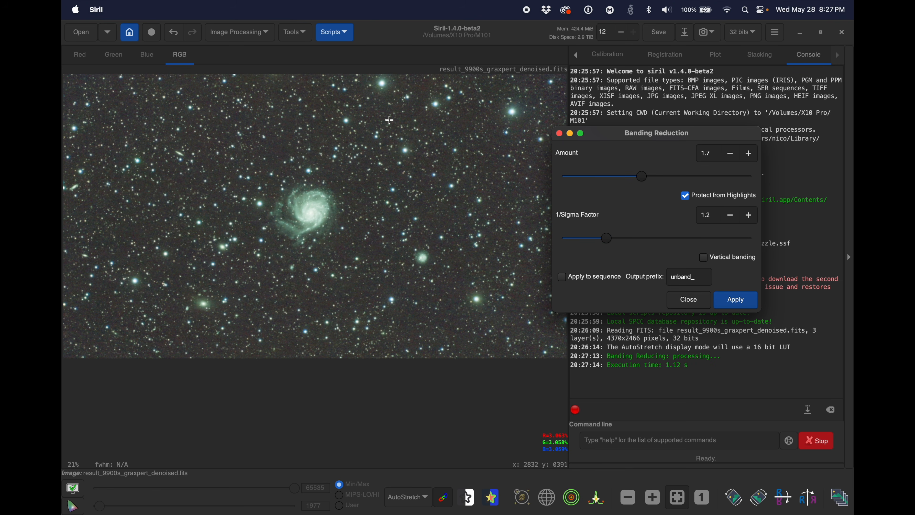
Step: Undo the trial banding reductions and reapply the filter with Amount 1.2 and 1/Sigma Factor 1.0
left_click(174, 34)
left_click(175, 35)
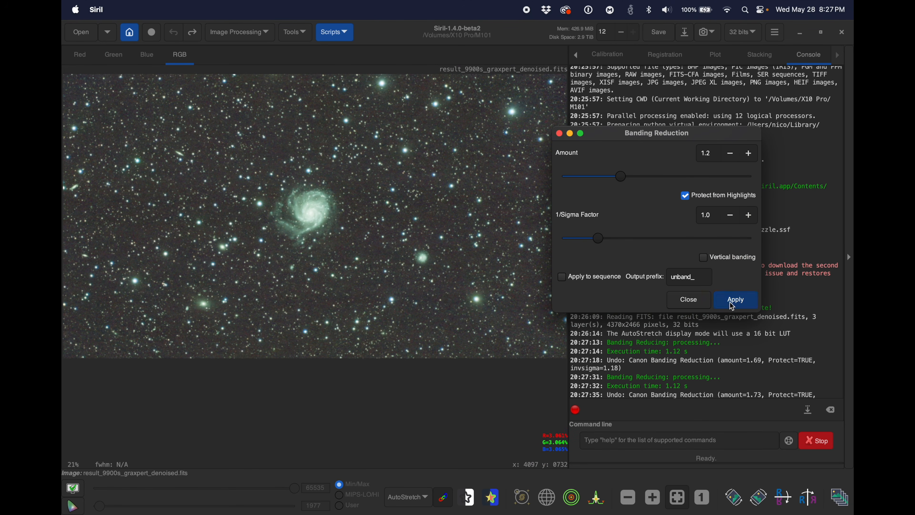
left_click(689, 299)
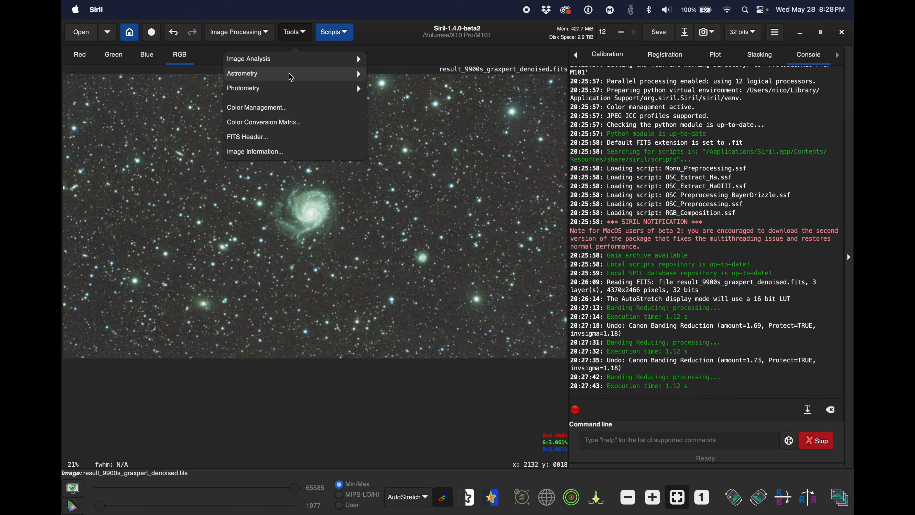
Step: Open the Image Plate Solver and look up m101 to fill in the target coordinates
left_click(267, 76)
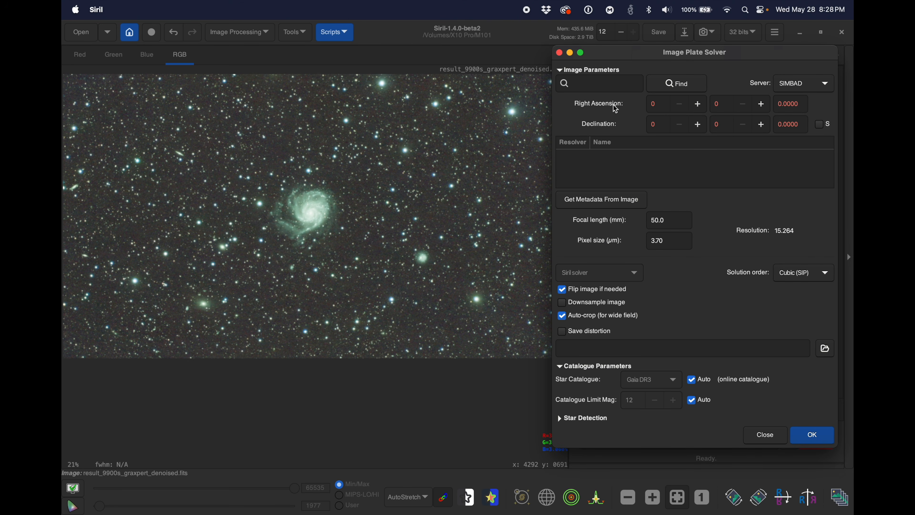
left_click(594, 85)
type("m101")
left_click(685, 84)
Step: Set the focal length to 300 mm and the pixel size to 3.72 µm, and plate solve the image
left_click(674, 221)
type("300")
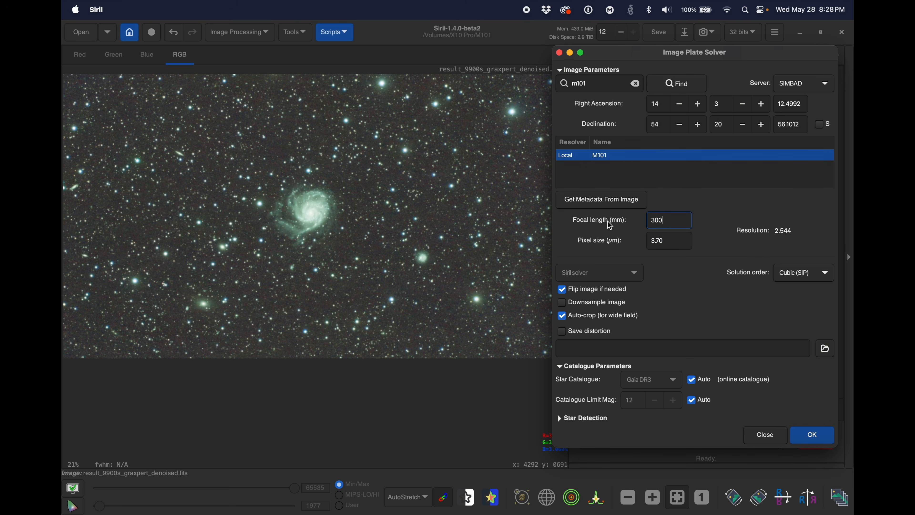
left_click(663, 239)
key("BackSpace")
type("2")
left_click(803, 436)
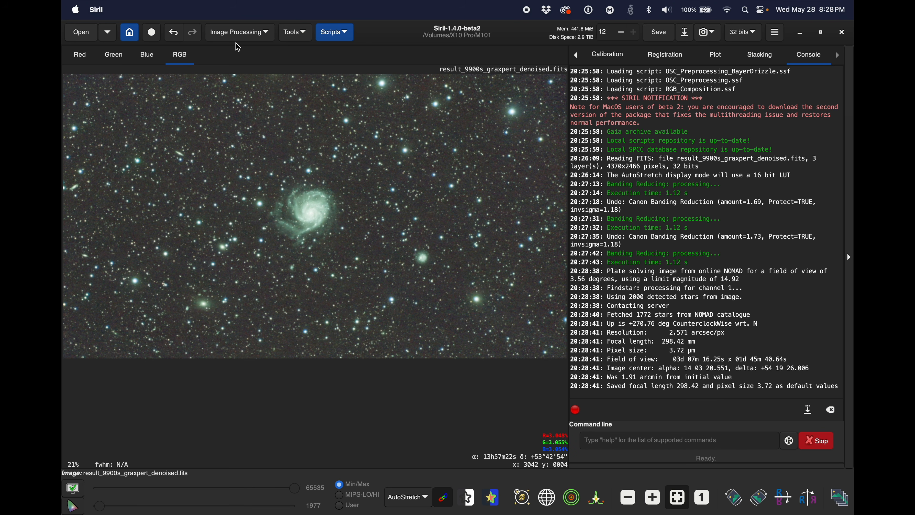
Step: Open Spectrophotometric Color Calibration and choose Average Spiral Galaxy as the white point reference
left_click(241, 36)
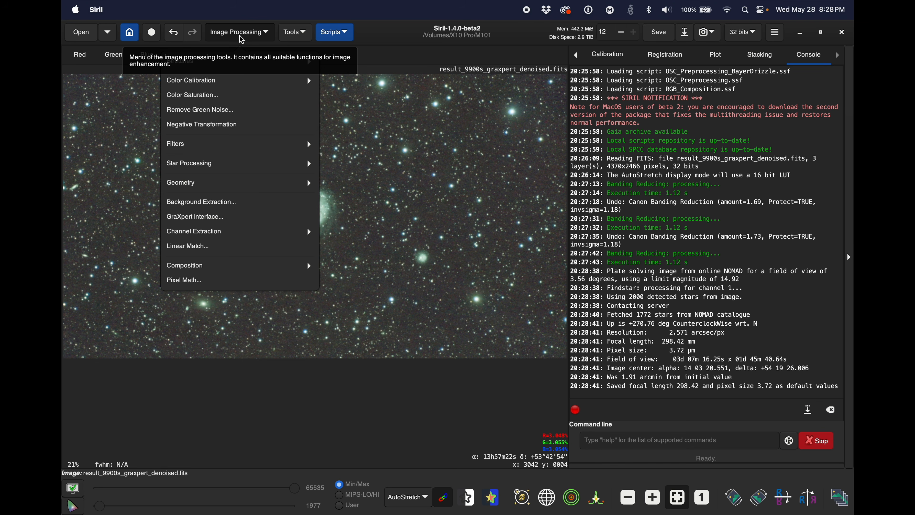
left_click(236, 83)
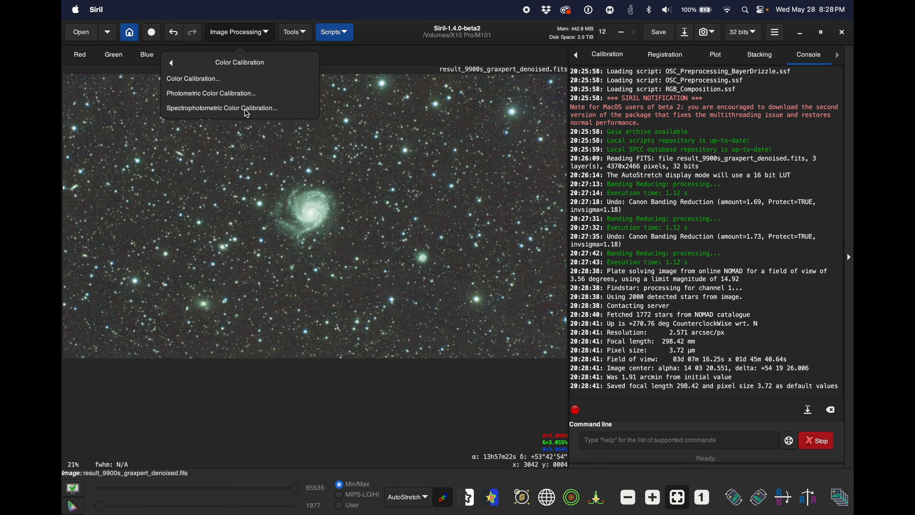
left_click(219, 114)
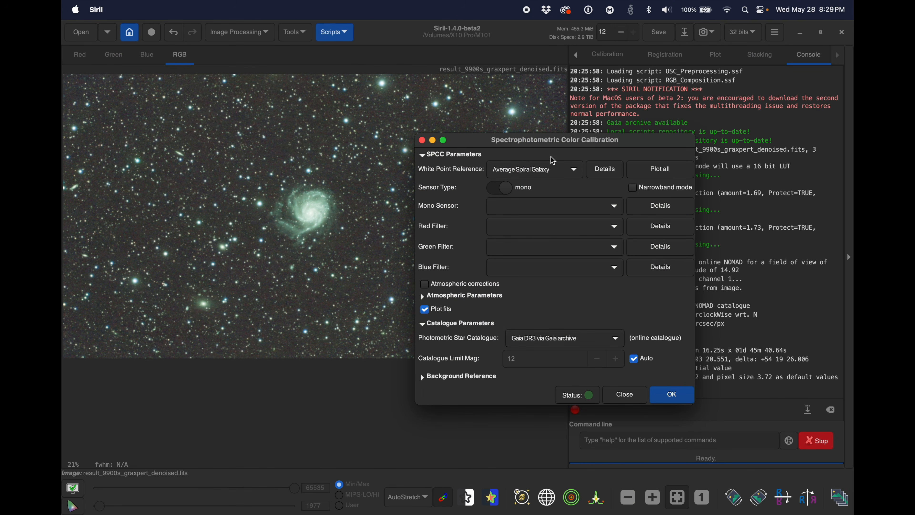
left_click_drag(547, 142, 608, 123)
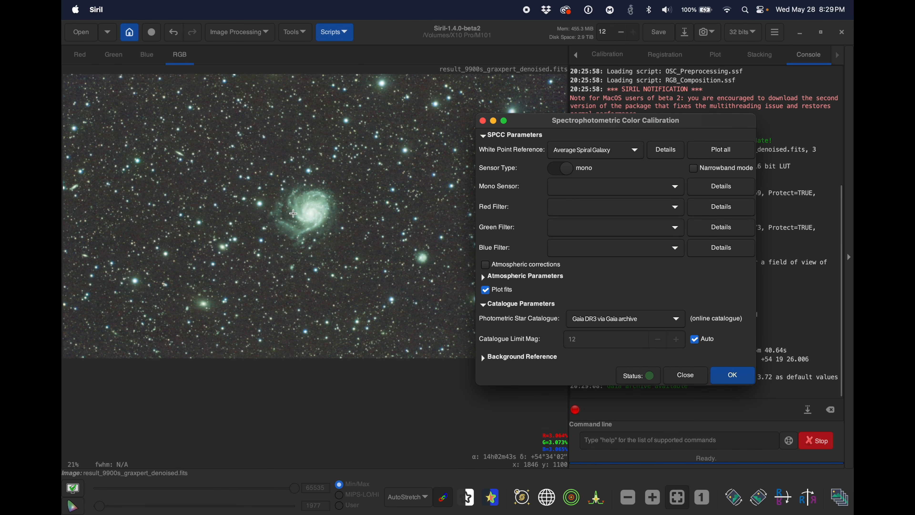
left_click(607, 155)
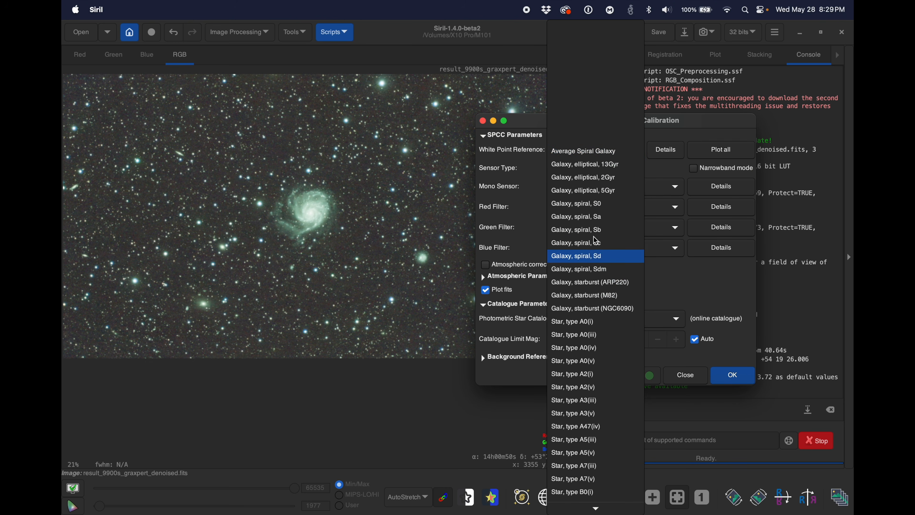
left_click(621, 152)
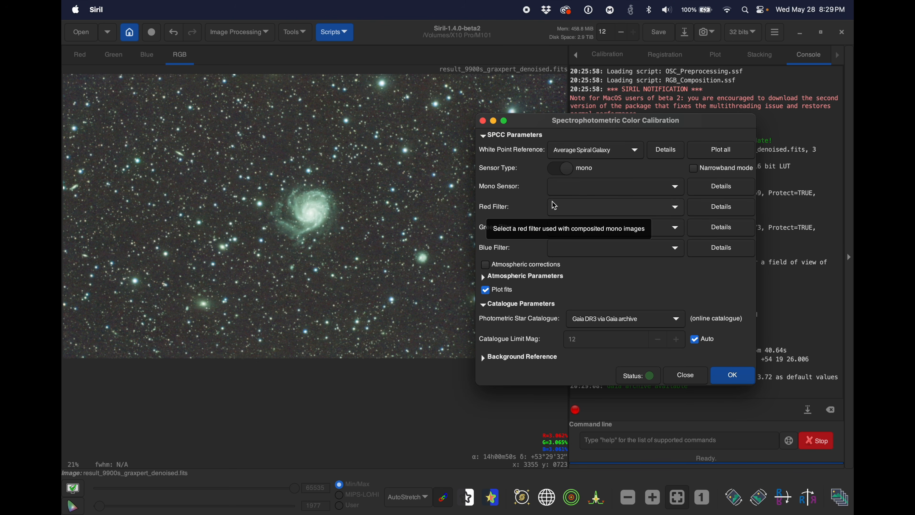
Step: Set the sensor type to one-shot color (OSC) and choose Canon EOS 600D as the OSC sensor
left_click(569, 173)
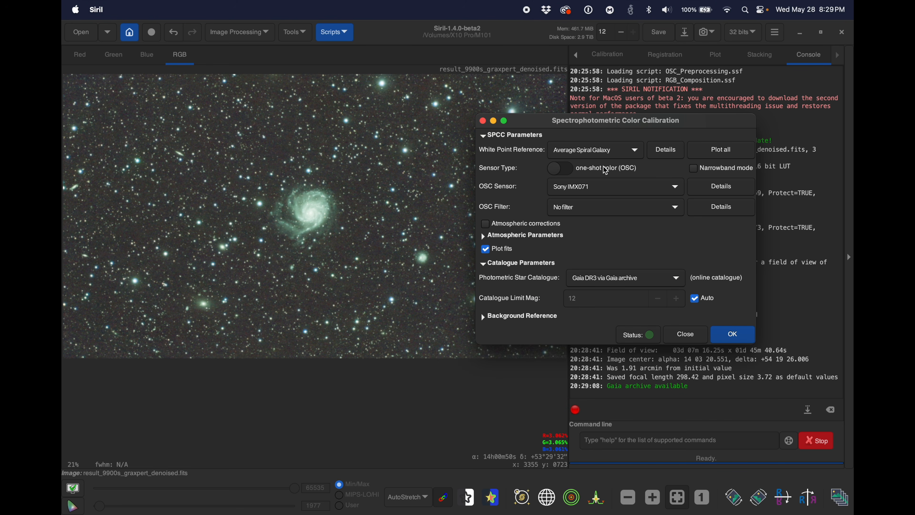
left_click(563, 173)
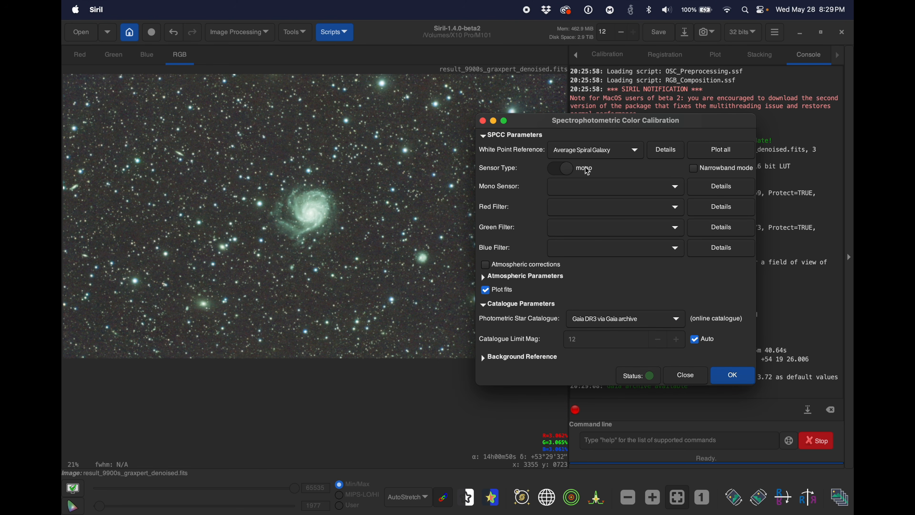
left_click(568, 173)
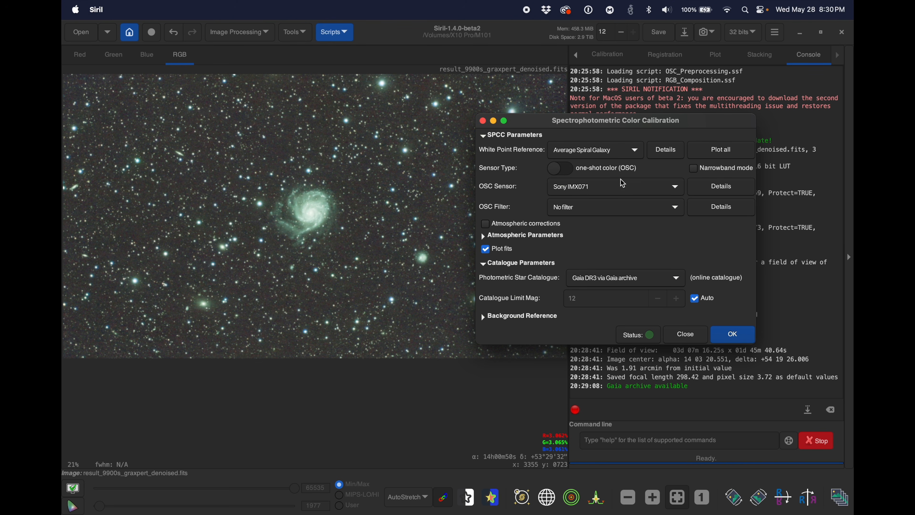
left_click(595, 189)
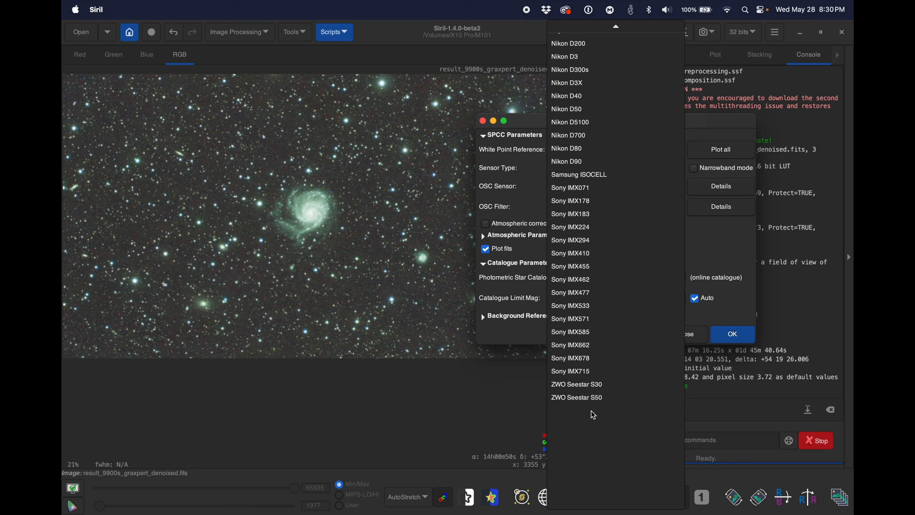
scroll(595, 399, "up", 3)
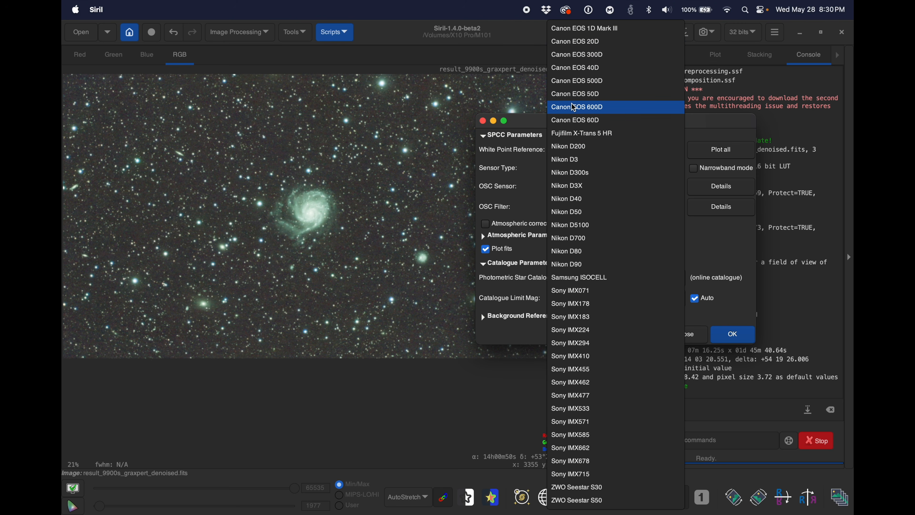
left_click(595, 107)
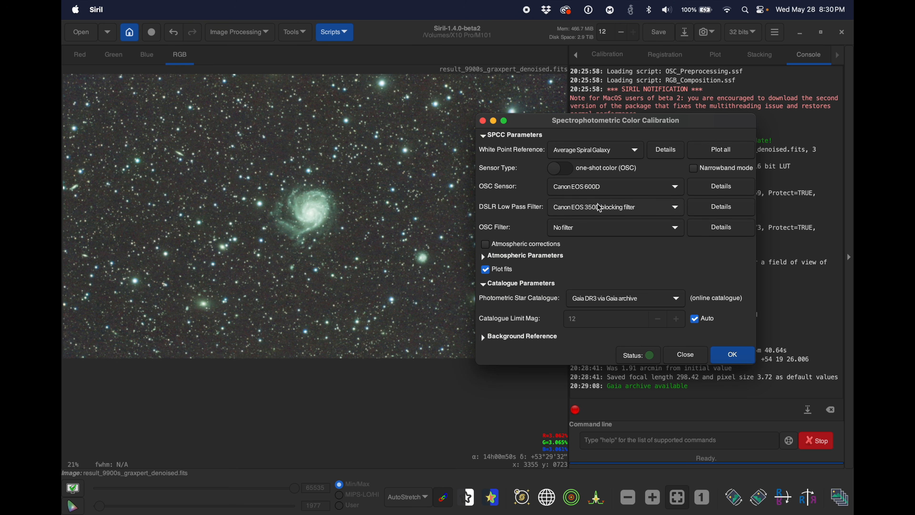
Step: Choose the Canon EOS 350D blocking filter as the DSLR low pass filter and No filter as the OSC filter
left_click(600, 208)
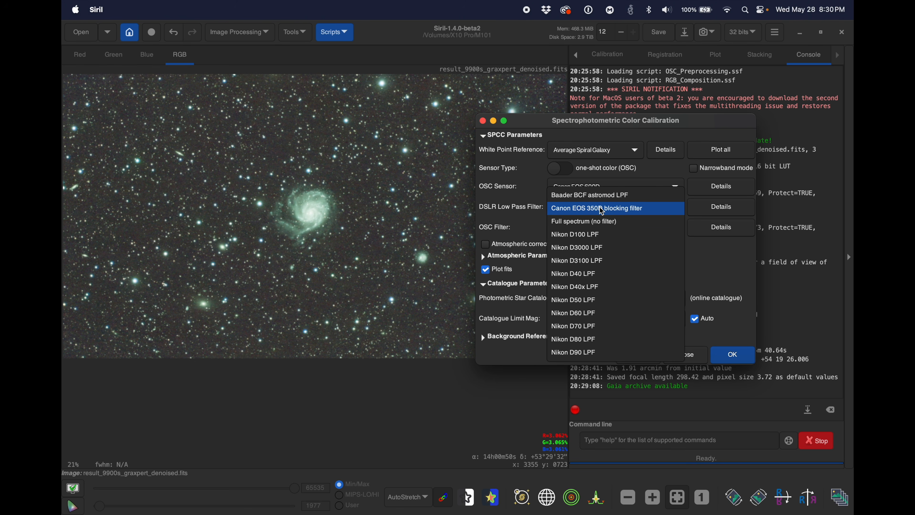
left_click(615, 209)
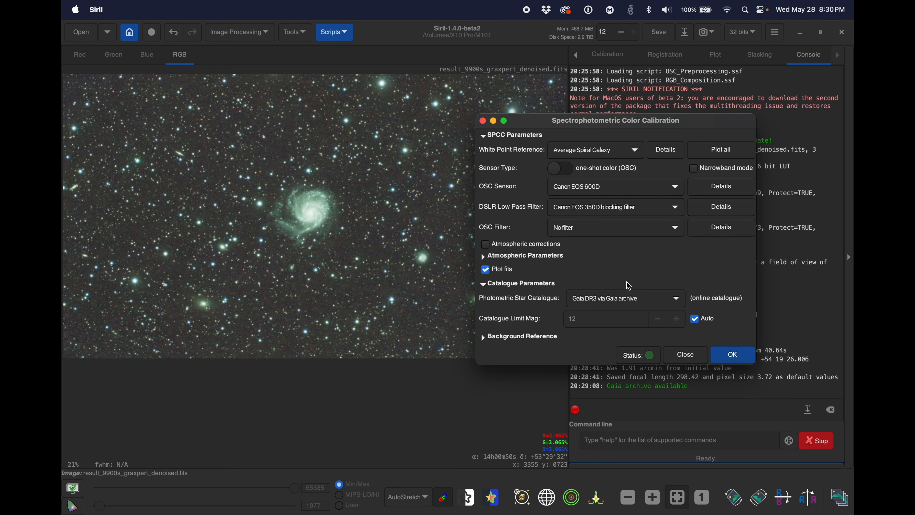
left_click(592, 225)
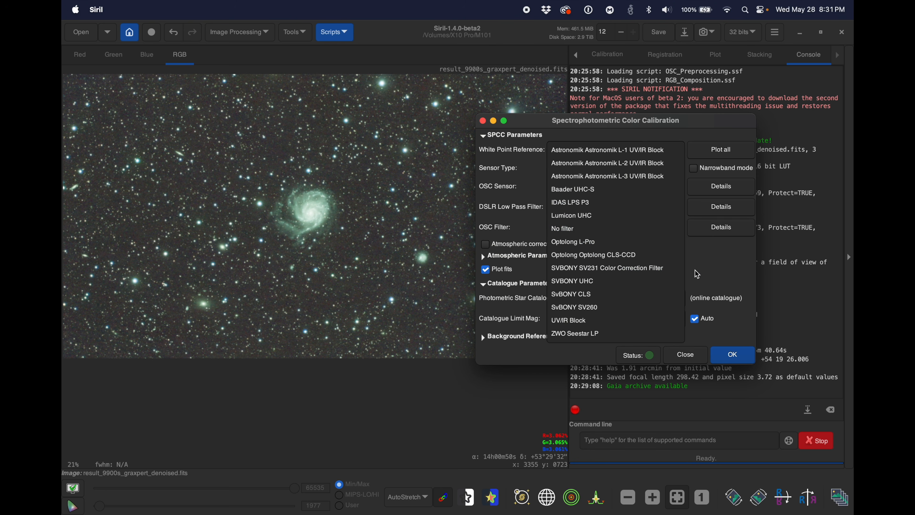
left_click(620, 228)
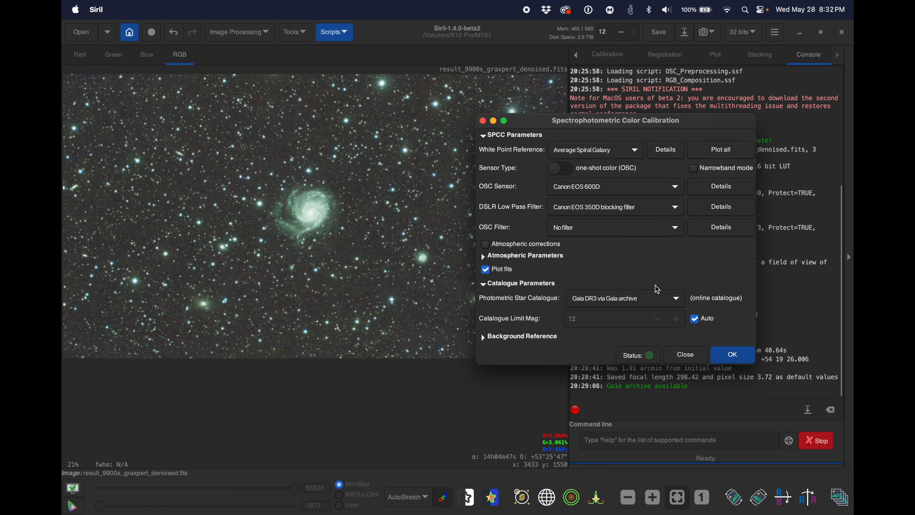
Step: Run the spectrophotometric color calibration with the chosen settings, then close both white balance plots and the calibration dialog
left_click(740, 354)
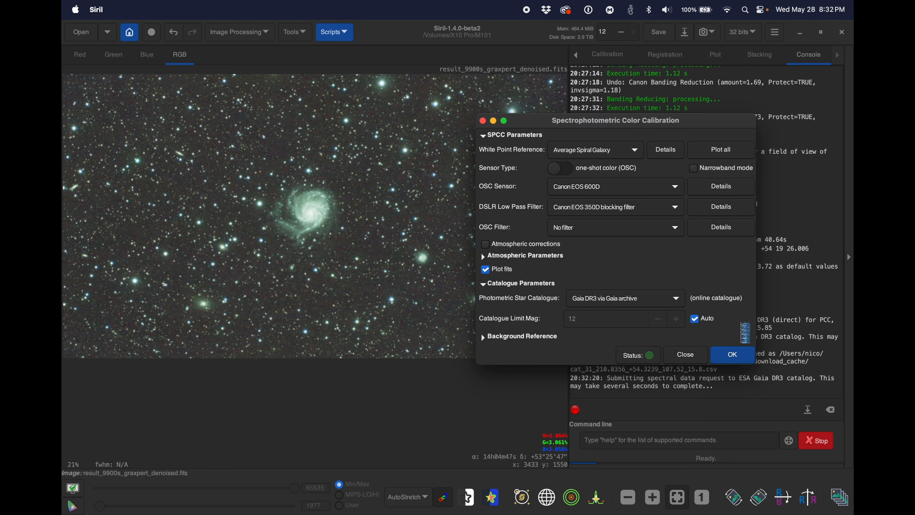
left_click_drag(739, 122, 509, 106)
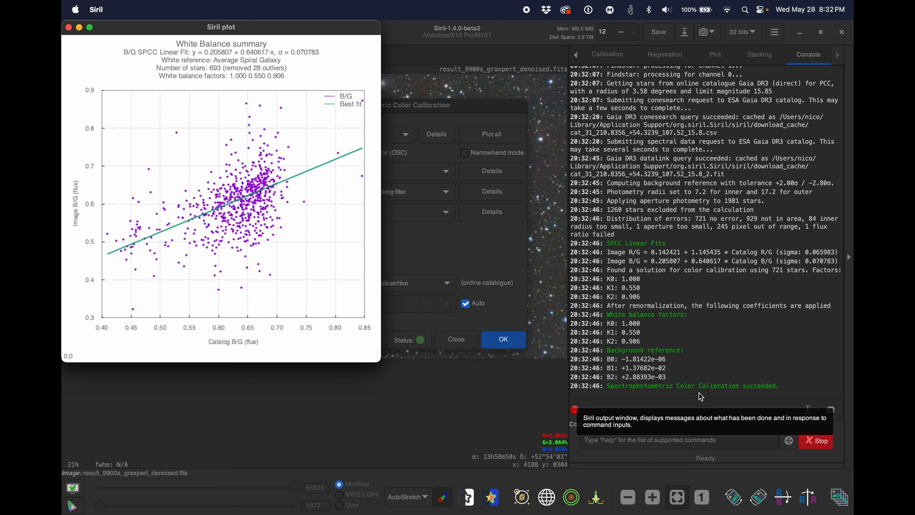
left_click_drag(284, 32, 622, 14)
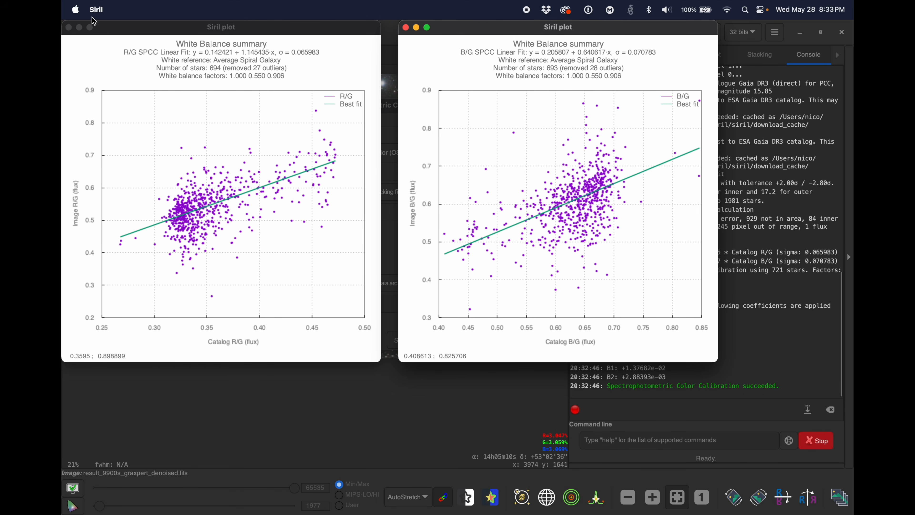
left_click(68, 27)
left_click(405, 28)
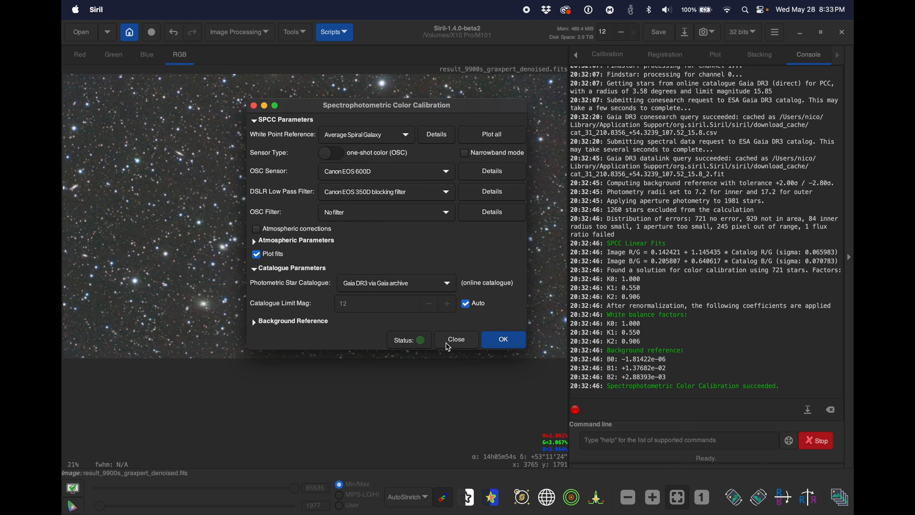
left_click(459, 343)
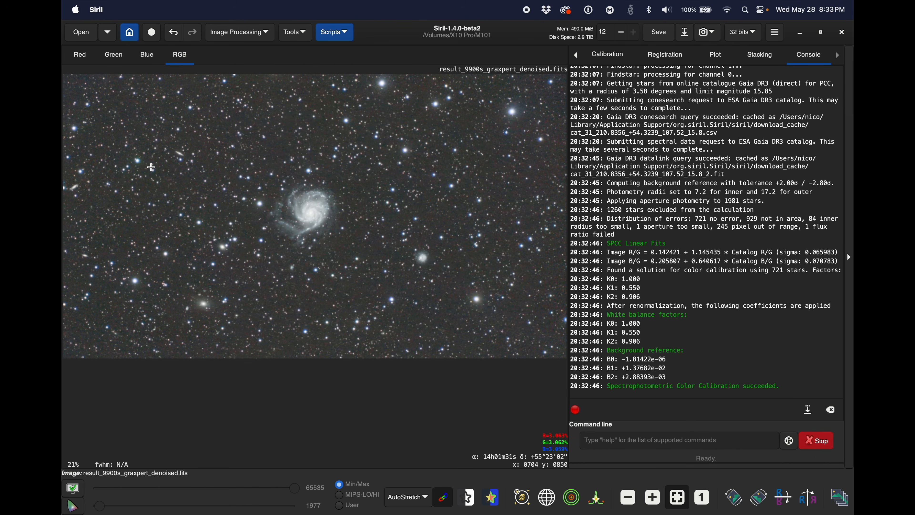
Step: Undo and redo the color calibration twice to compare the image before and after it
left_click(174, 33)
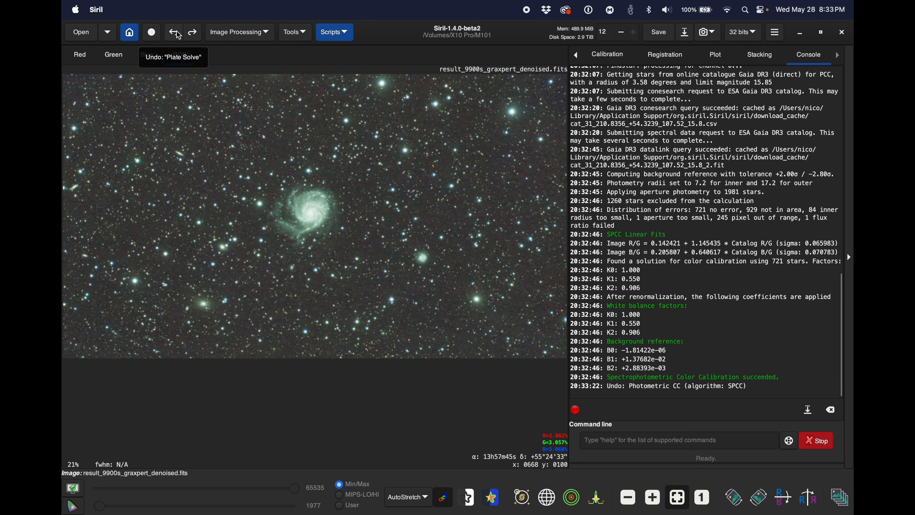
left_click(193, 33)
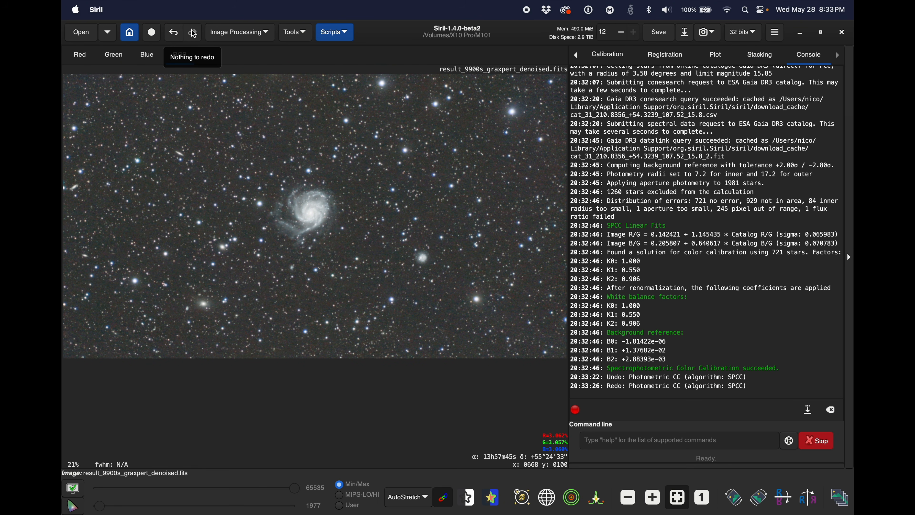
left_click(174, 32)
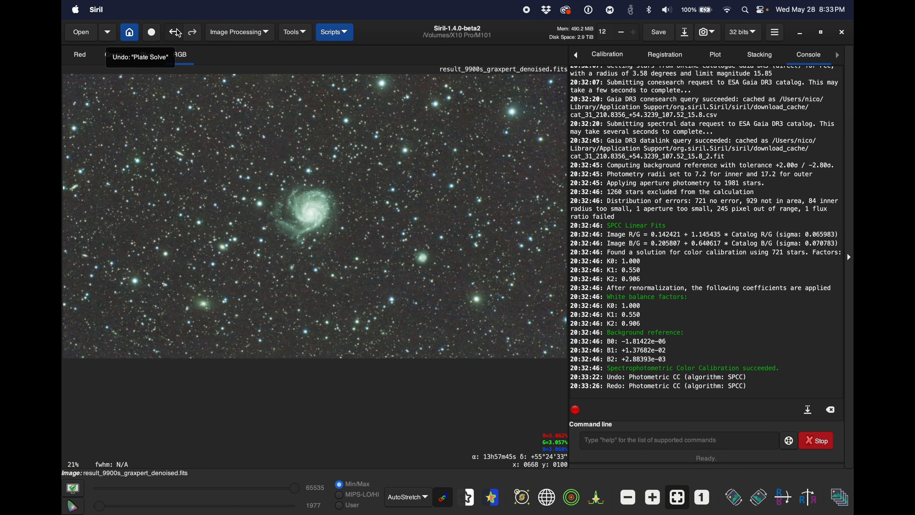
left_click(193, 33)
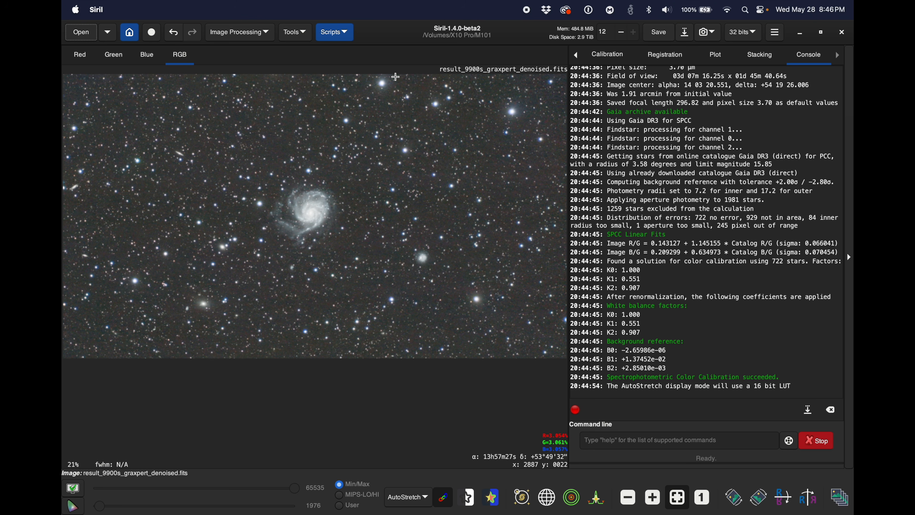
Step: Remove the stars with StarNet, using Pre-stretch linear image and Generate star mask, without recomposing the stars
left_click(240, 32)
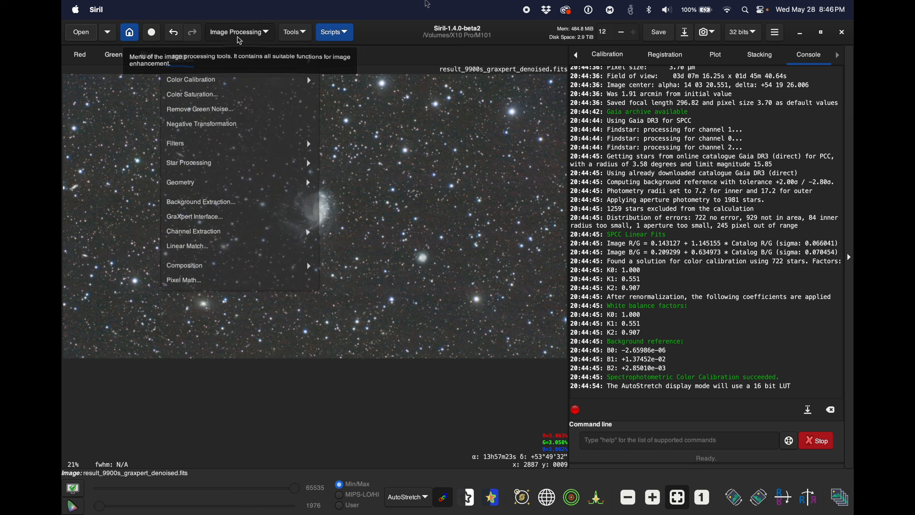
left_click(209, 169)
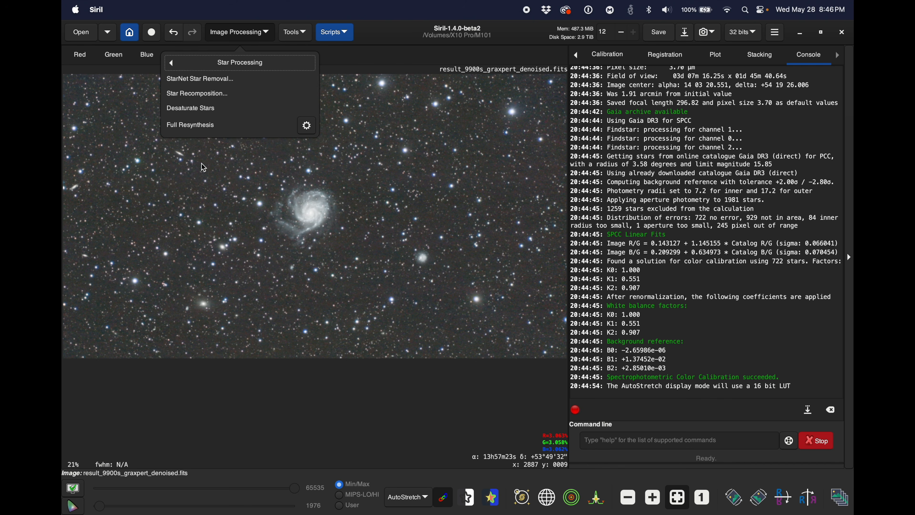
left_click(197, 79)
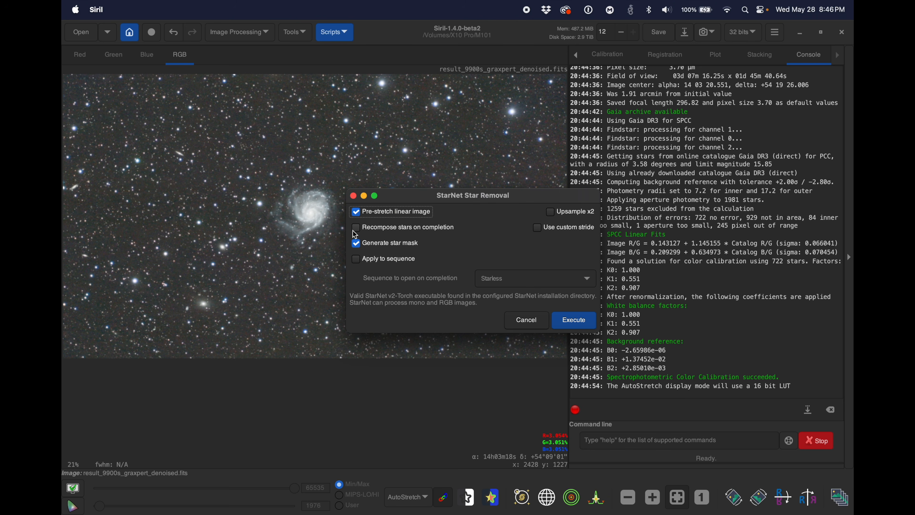
mouse_move(357, 234)
left_click(575, 325)
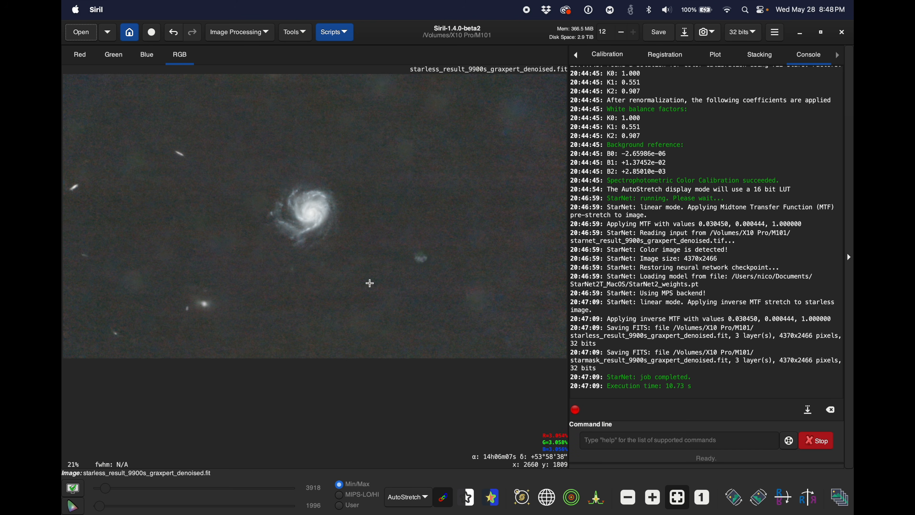
Step: Select an empty background area of about 546 × 518 px below the galaxy and set the display mode to Linear
left_click_drag(378, 280, 314, 340)
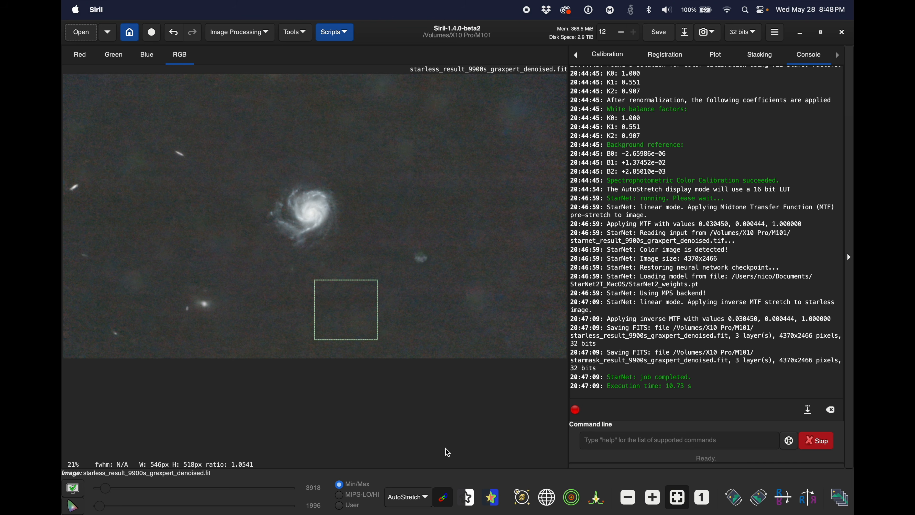
left_click(425, 498)
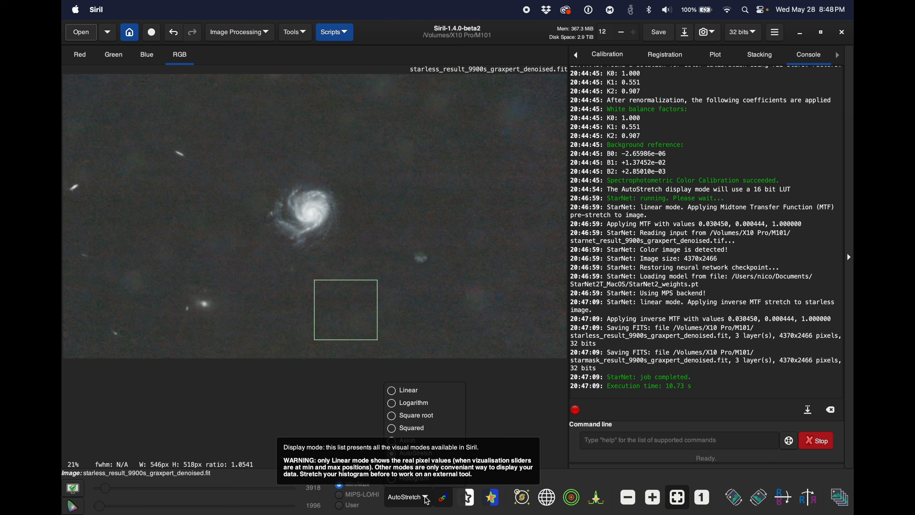
left_click(421, 391)
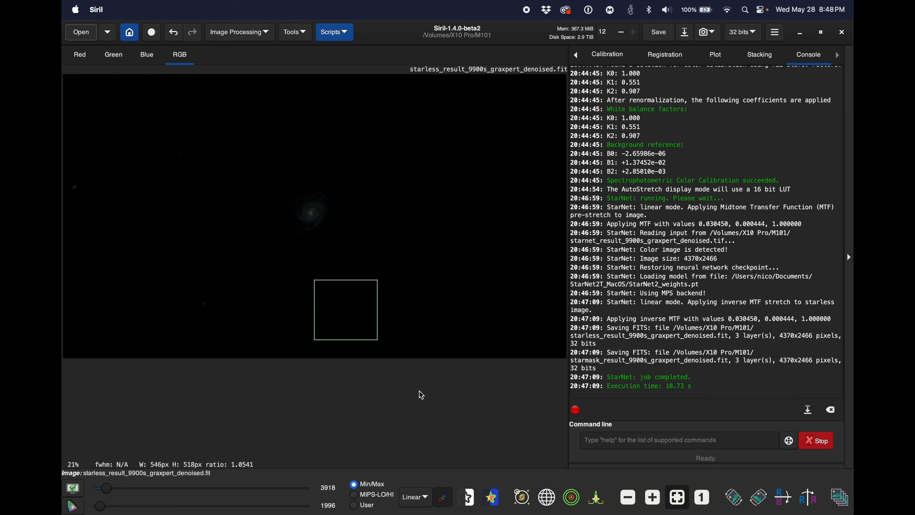
Step: Apply a generalised hyperbolic stretch with the symmetry point sampled from the selected background, local stretch intensity 11.927 and stretch factor 2.015
left_click(249, 32)
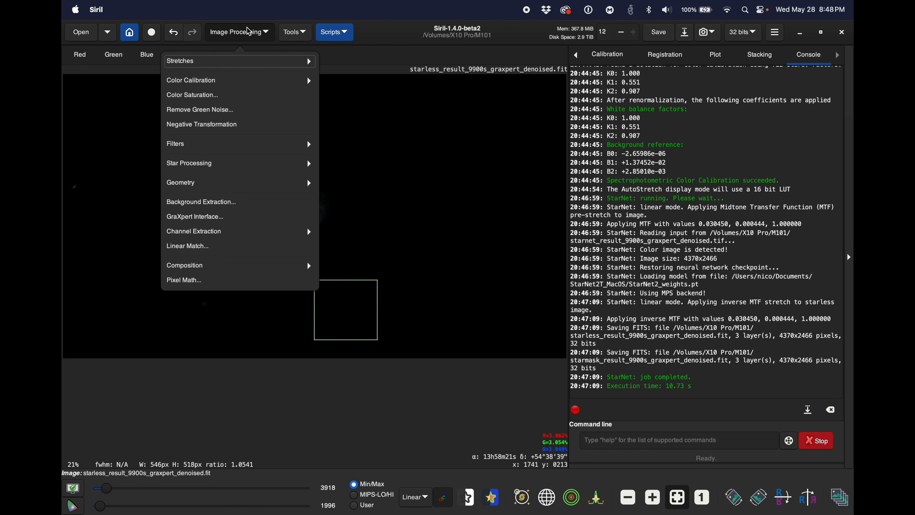
left_click(241, 61)
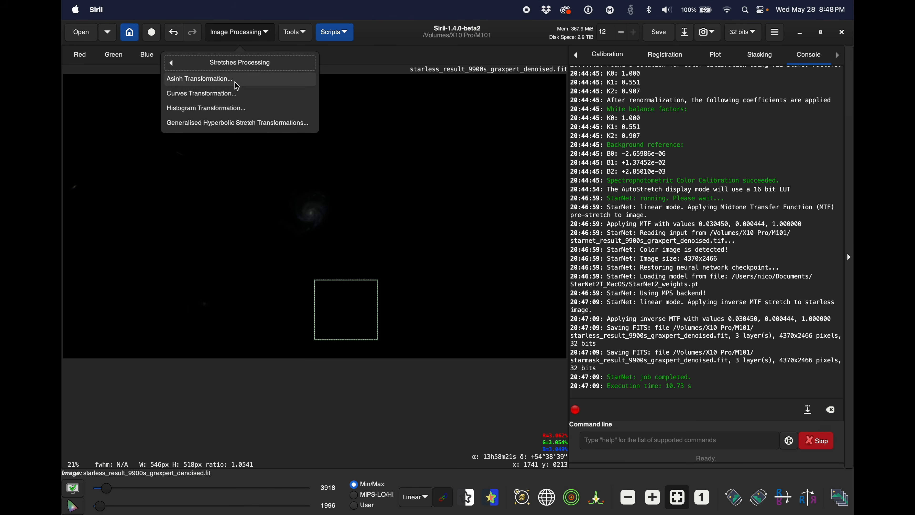
left_click(235, 122)
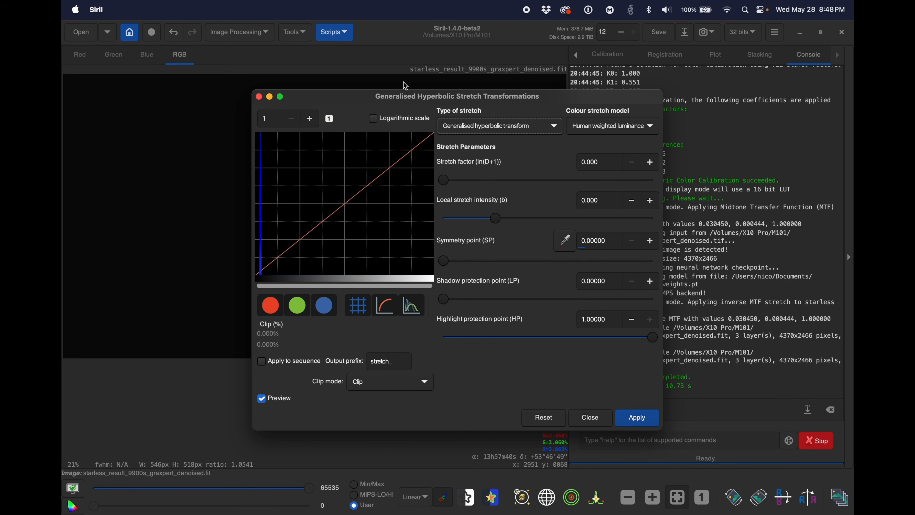
left_click_drag(359, 101, 541, 85)
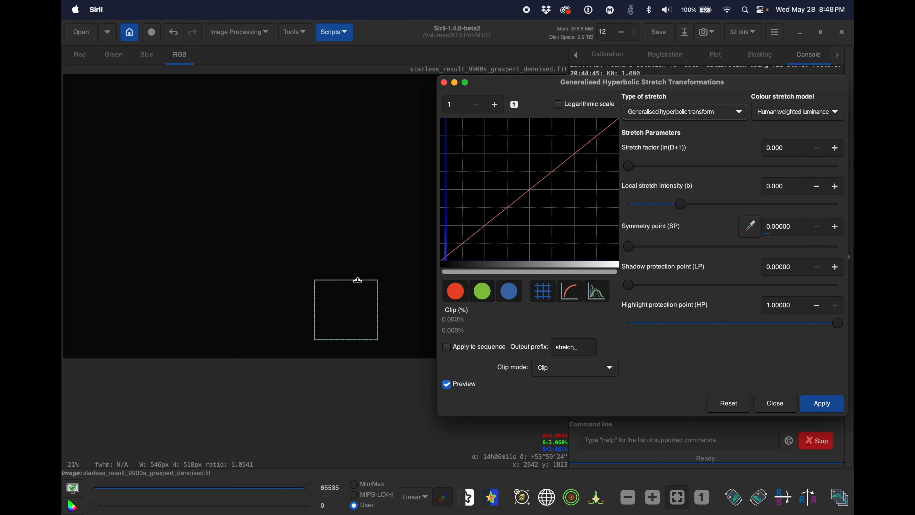
left_click(751, 233)
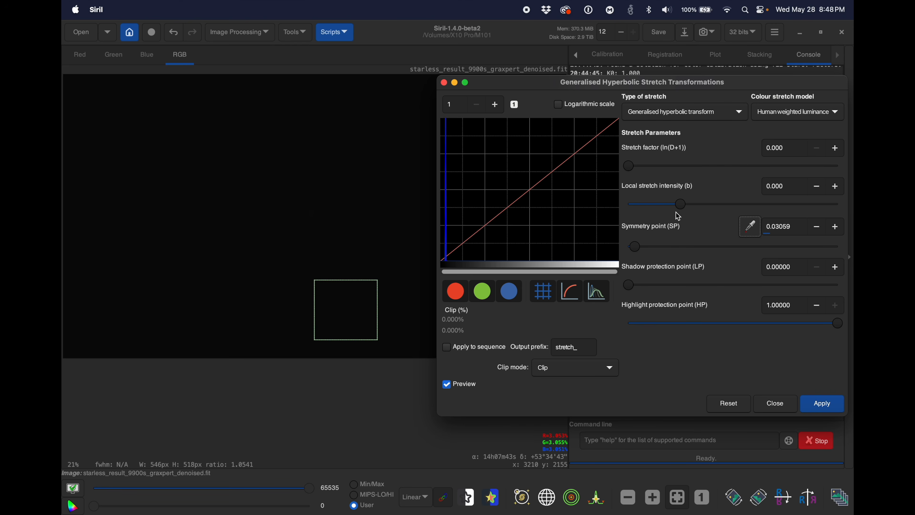
left_click_drag(683, 206, 805, 206)
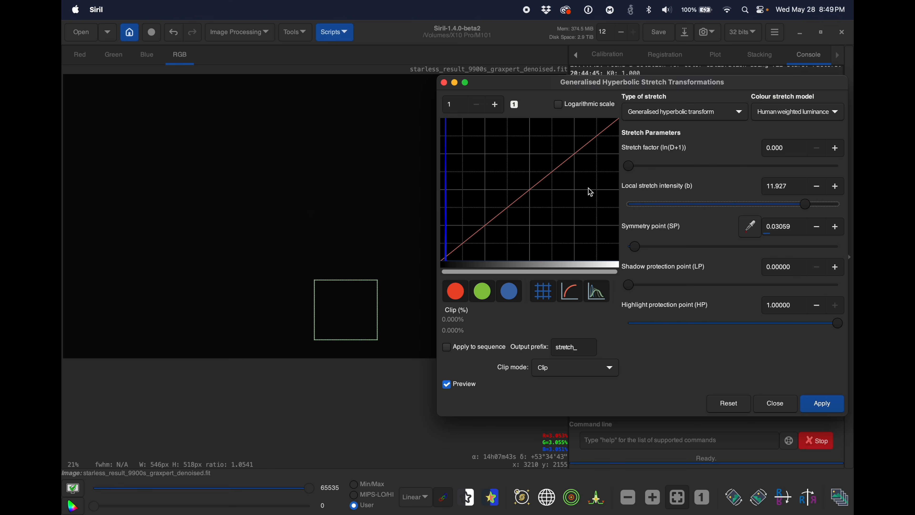
left_click_drag(632, 168, 670, 174)
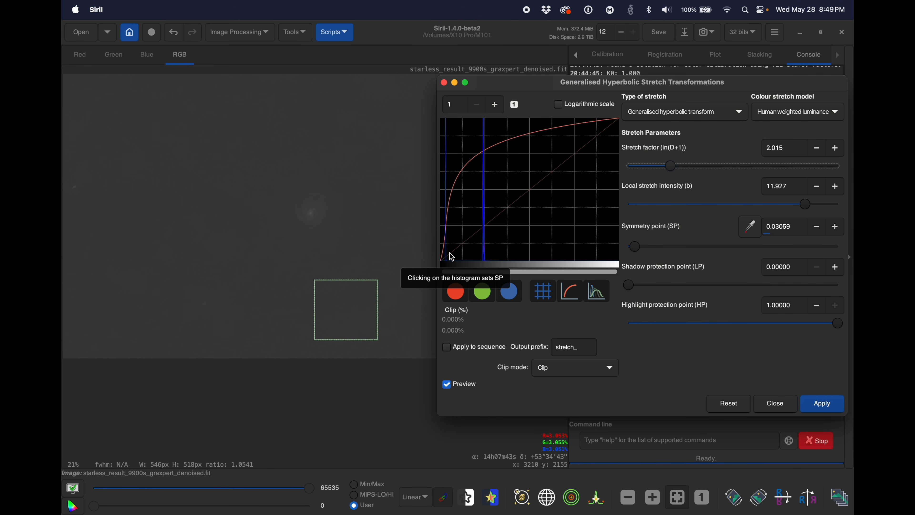
left_click(831, 408)
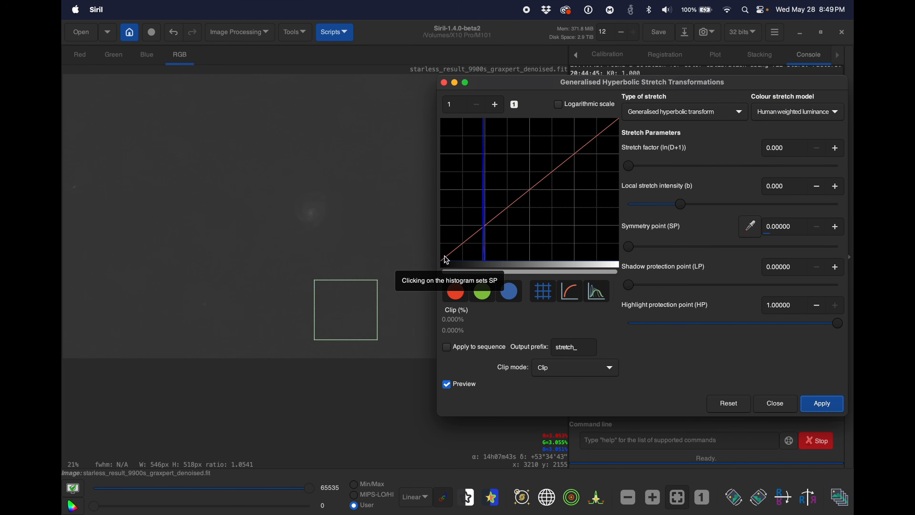
Step: Apply a Linear stretch (BP shift) with the black point at 0.22418 to darken the background
left_click(675, 112)
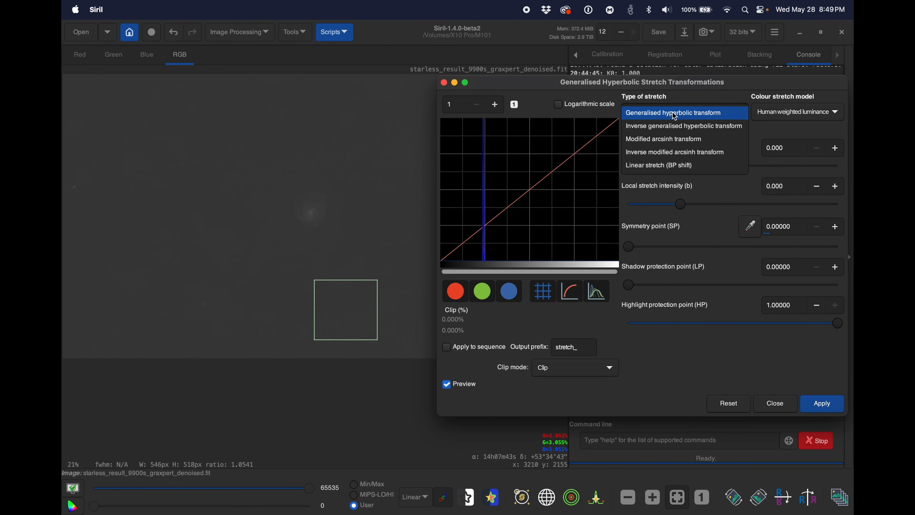
left_click(670, 166)
left_click_drag(628, 167, 678, 172)
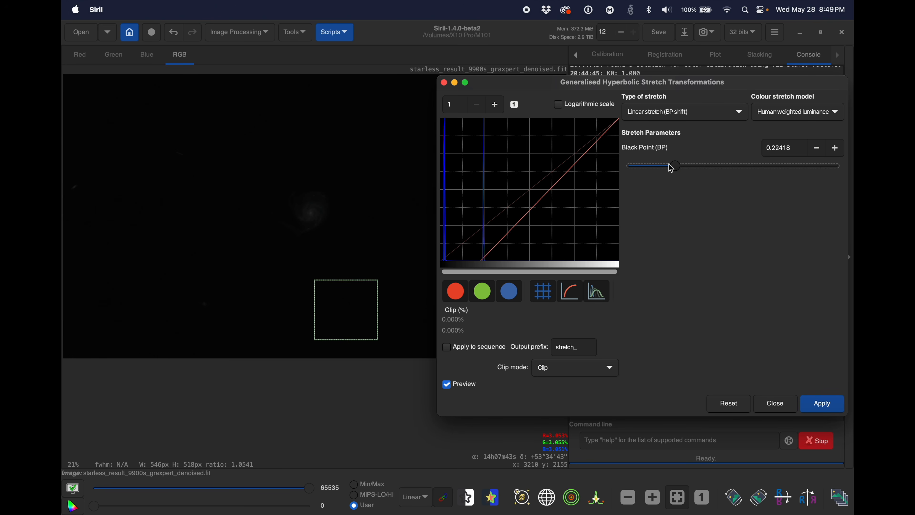
left_click(824, 403)
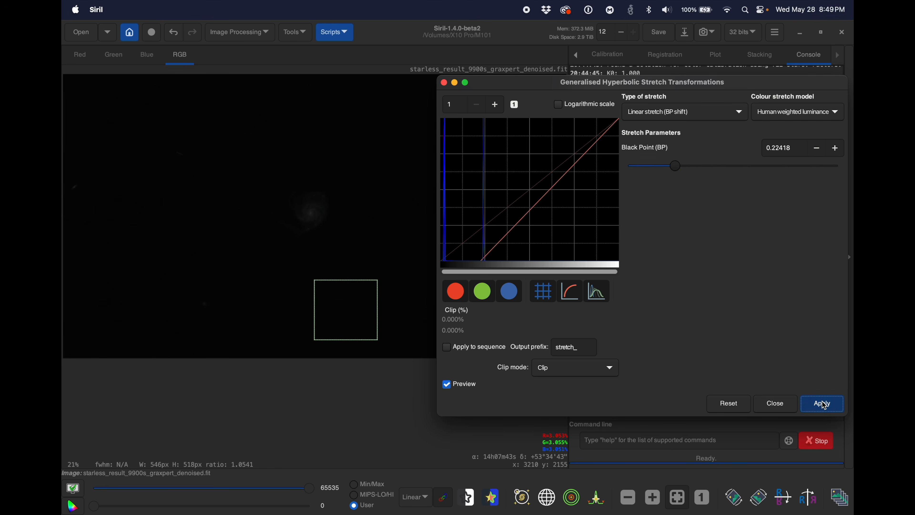
Step: Apply another generalised hyperbolic transform with the symmetry point resampled from the selected background, local stretch intensity 12.431 and stretch factor 1.445
left_click(709, 114)
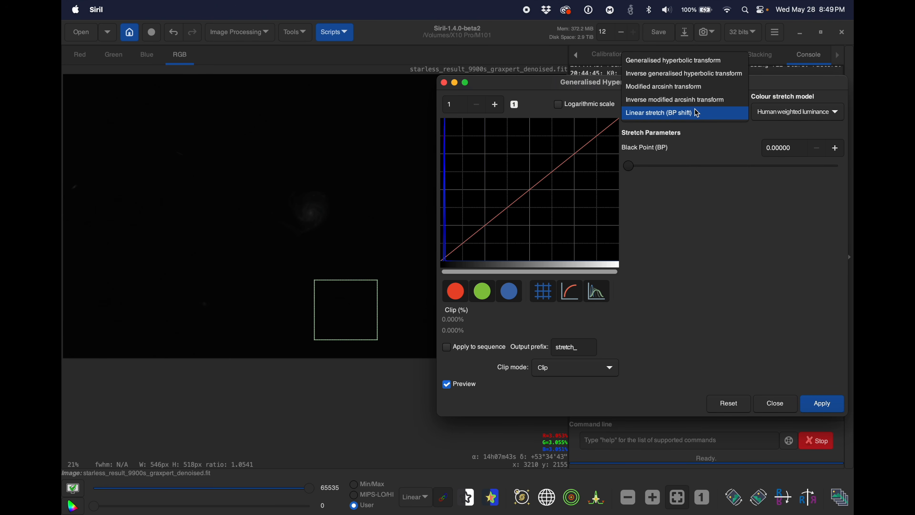
left_click(689, 65)
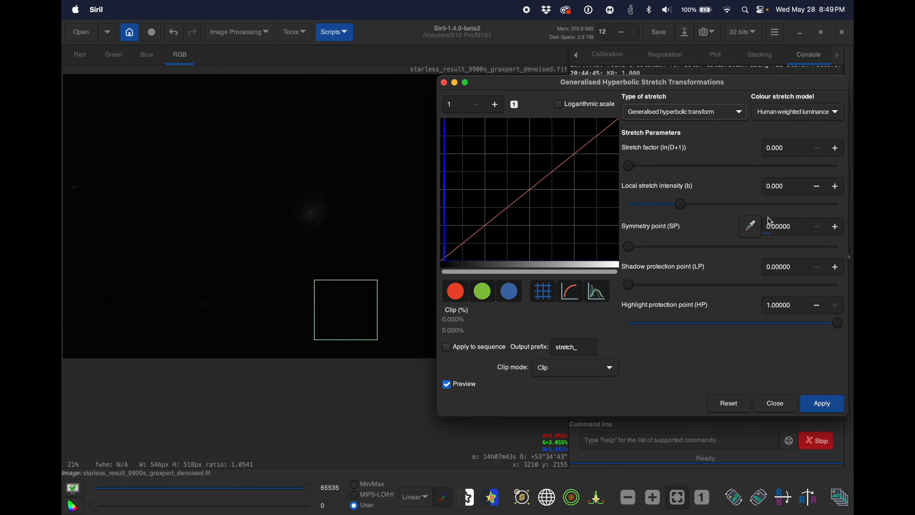
left_click(751, 233)
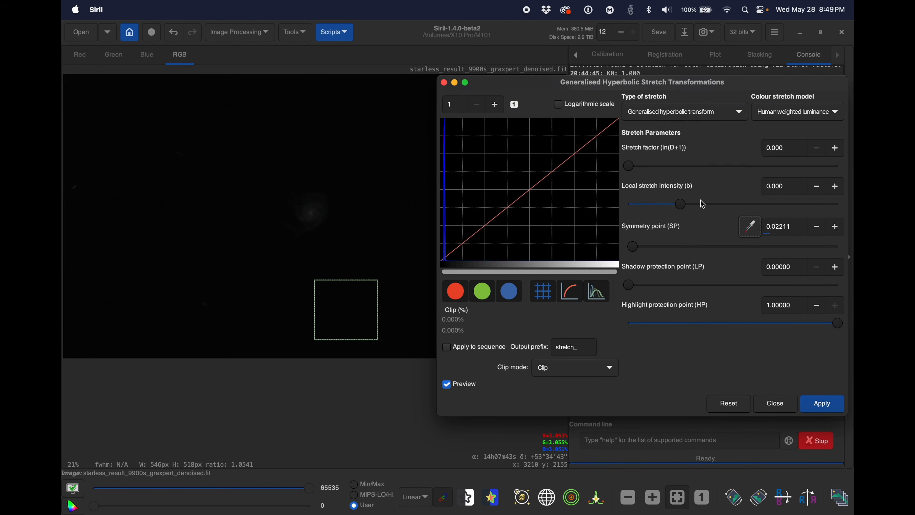
left_click_drag(685, 208, 816, 209)
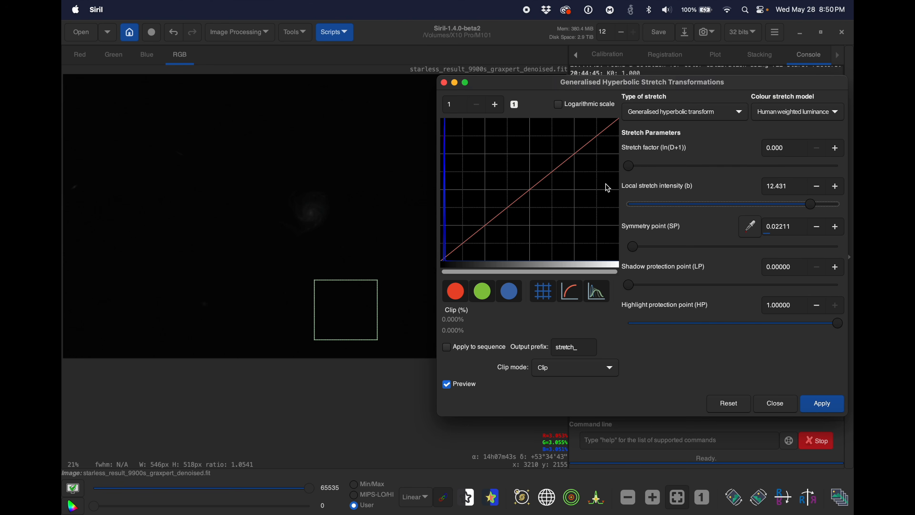
left_click_drag(634, 172, 678, 166)
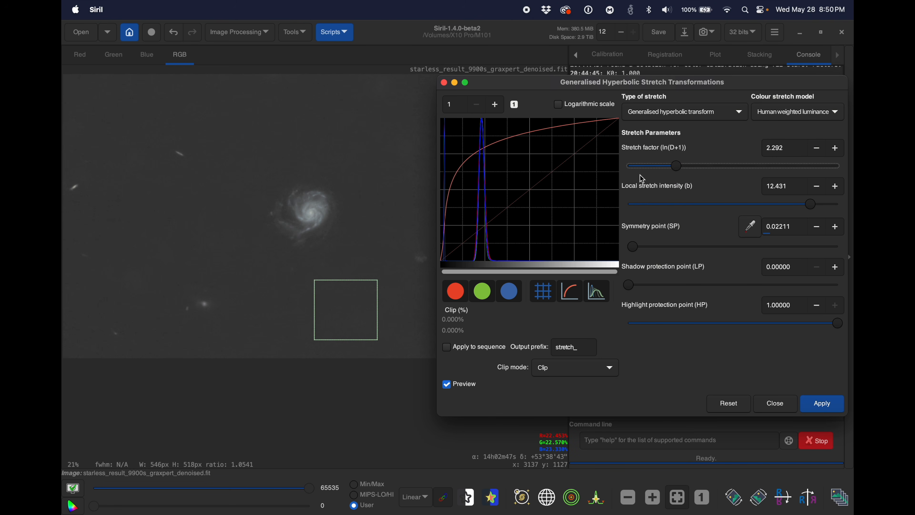
left_click_drag(681, 168, 661, 168)
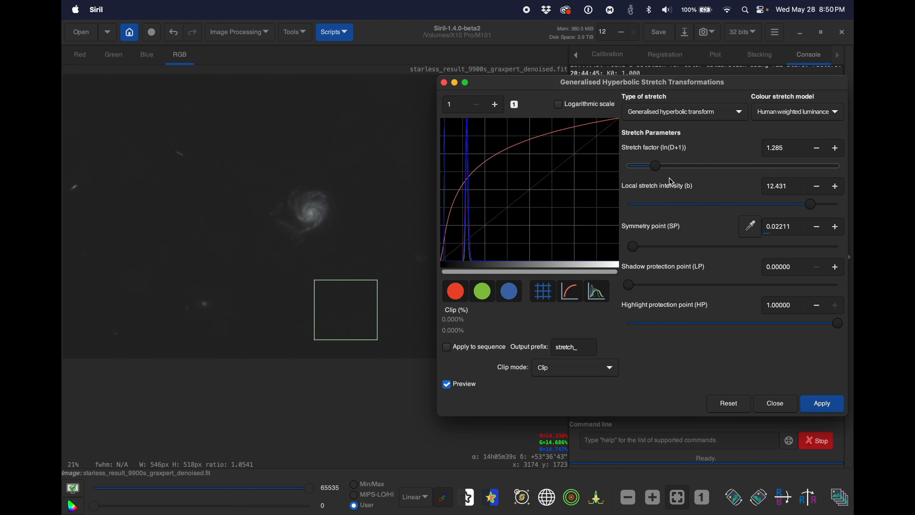
left_click_drag(659, 171, 667, 171)
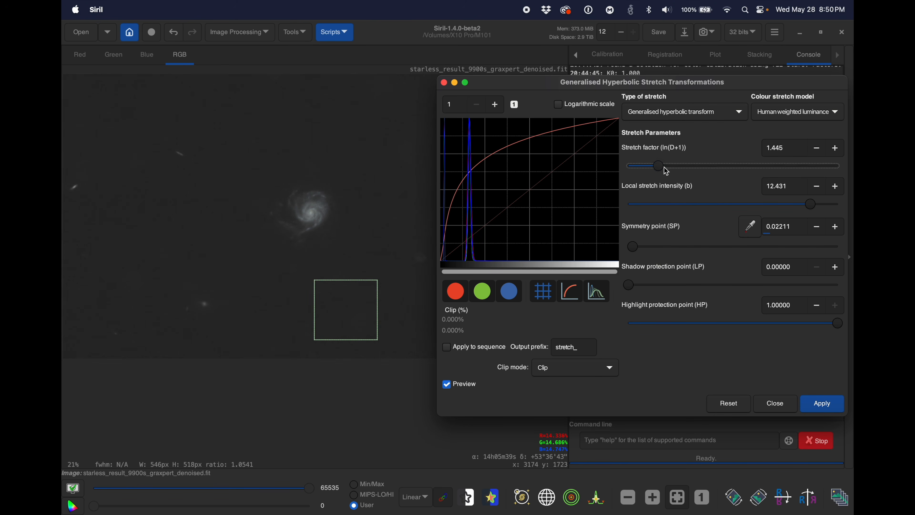
left_click(823, 404)
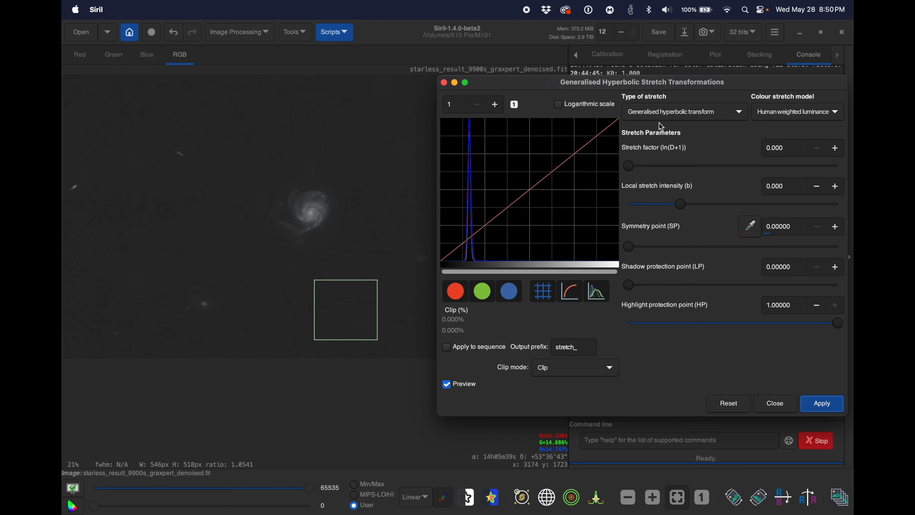
Step: Apply a Linear stretch (BP shift) with the black point at 0.11083 to darken the starless background again
left_click(663, 112)
left_click(657, 164)
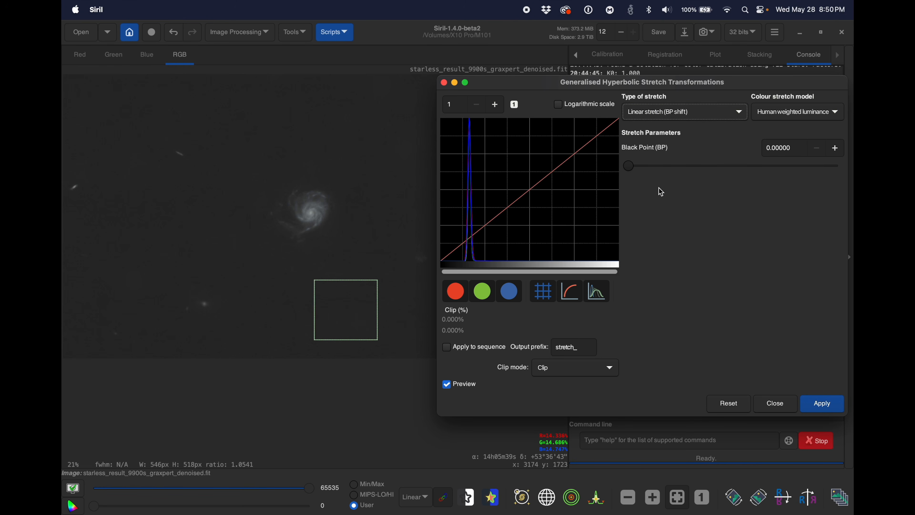
left_click_drag(634, 171, 654, 174)
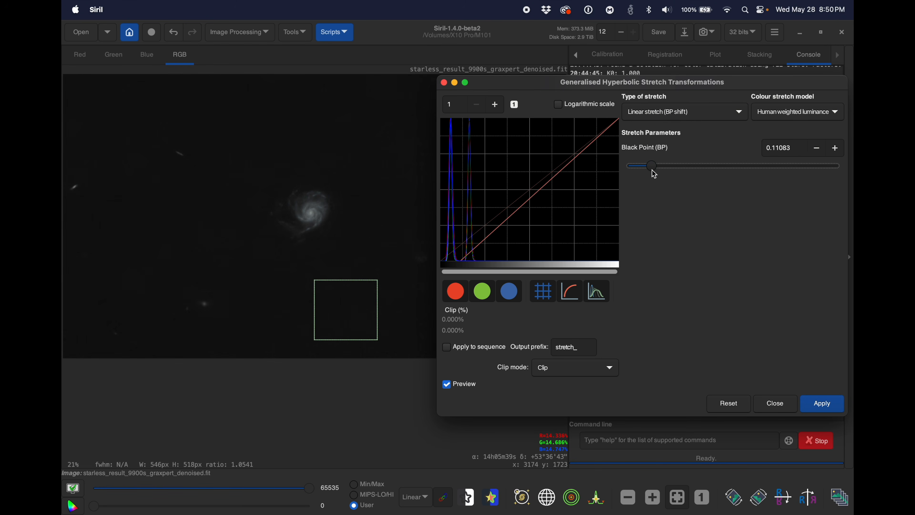
left_click(825, 408)
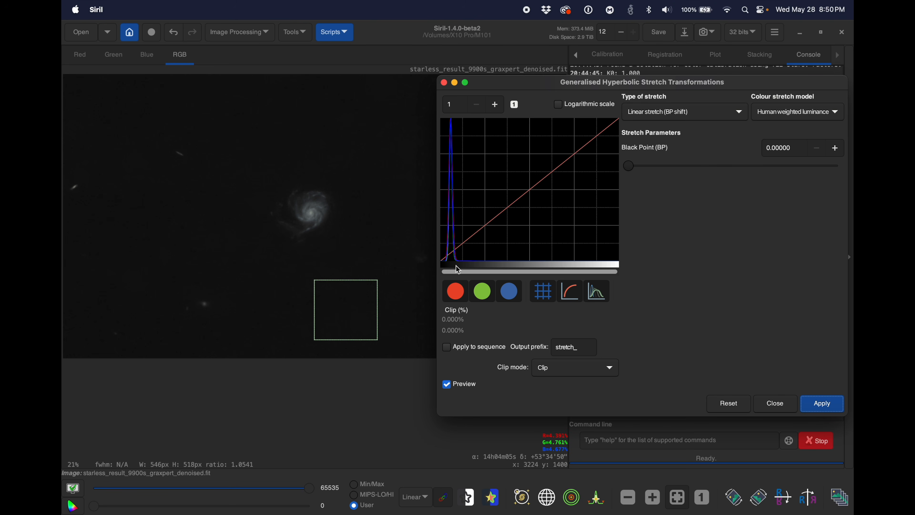
Step: Examine the stretched galaxy's detail and the background at closer zoom, and close the hyperbolic stretch dialog
left_click_drag(502, 87, 651, 130)
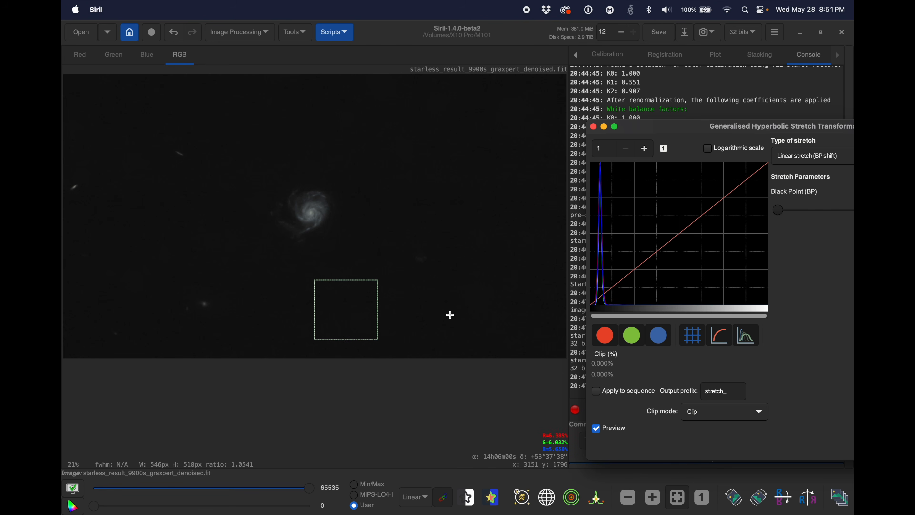
left_click(418, 266)
left_click(653, 498)
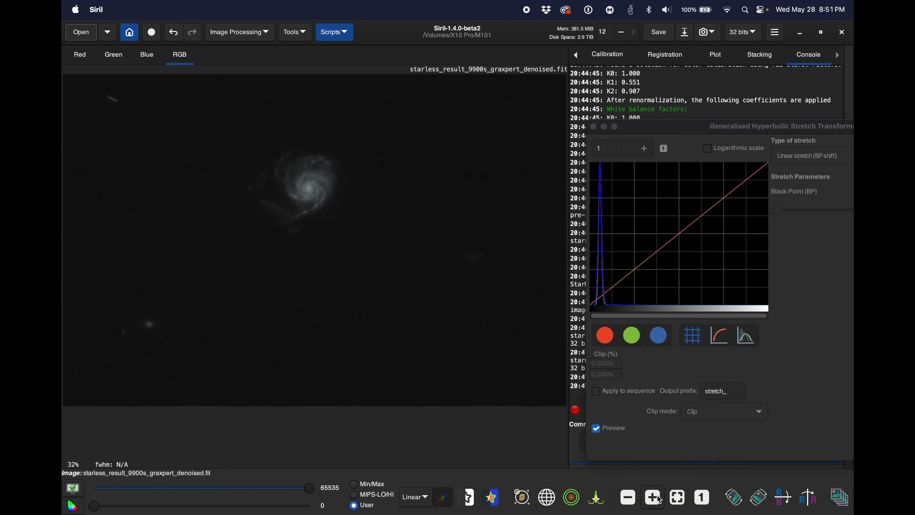
left_click(652, 498)
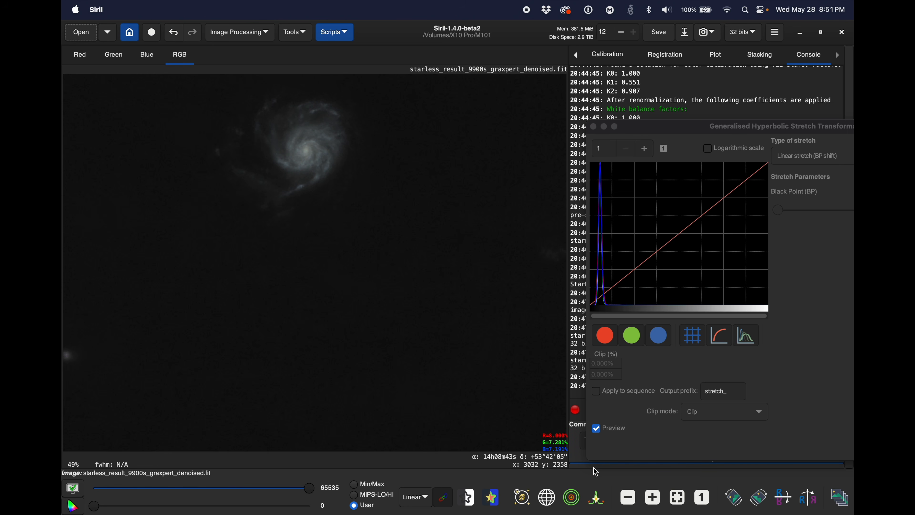
left_click(629, 499)
left_click(631, 498)
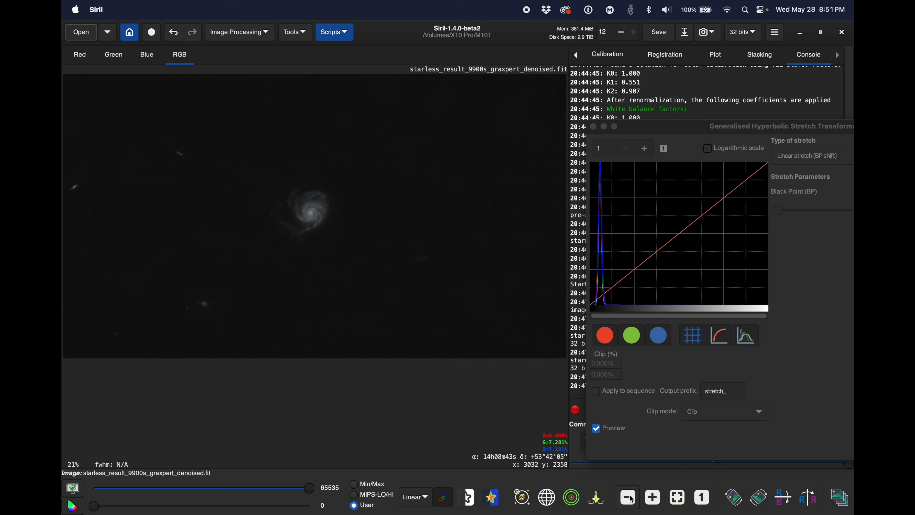
left_click_drag(639, 129, 561, 97)
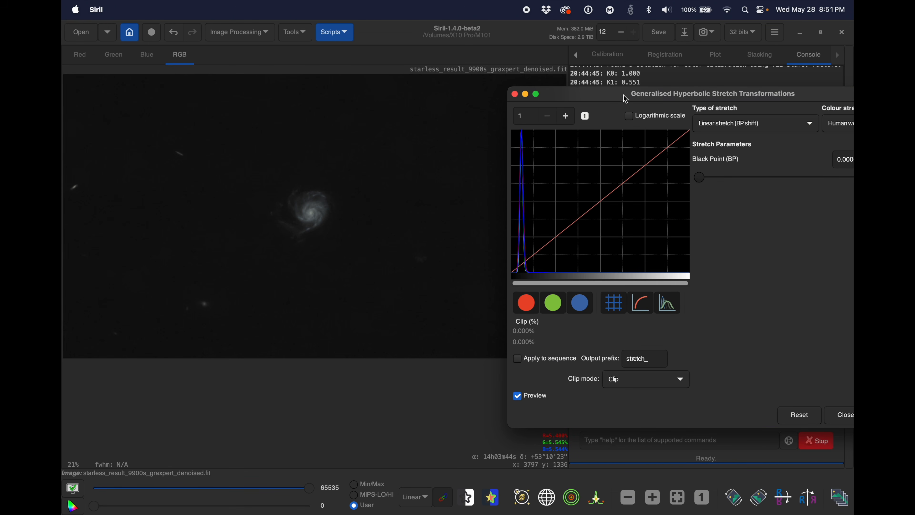
left_click_drag(626, 99, 555, 86)
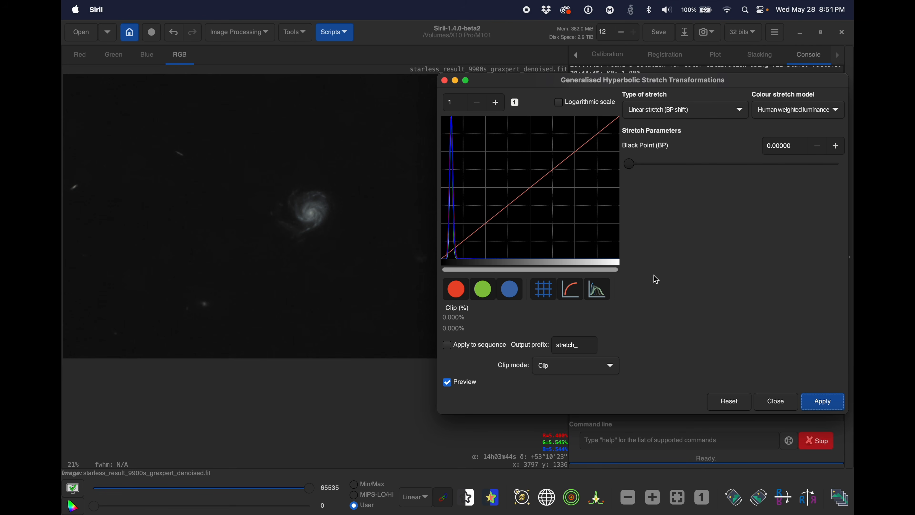
left_click(775, 401)
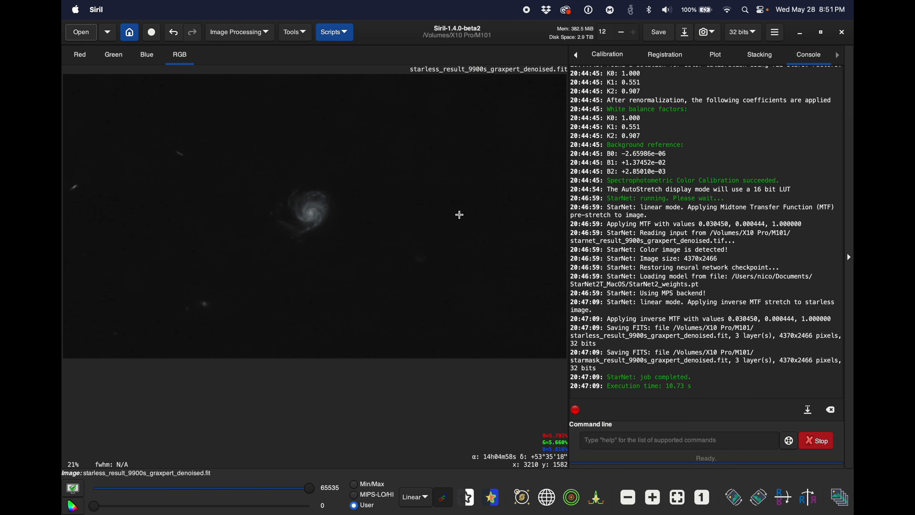
Step: Save the stretched starless image as starless.fit in the M101 folder, in 32-bit floating point FITS format
left_click(685, 33)
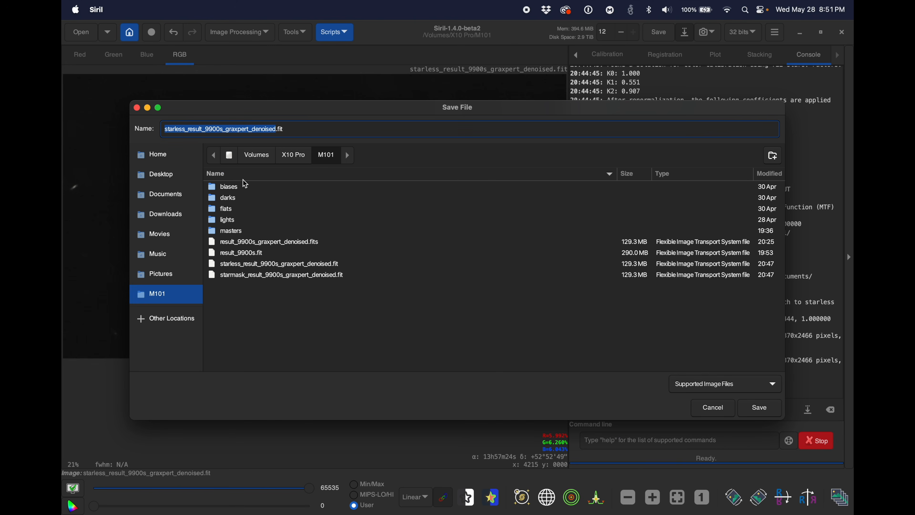
type("starless")
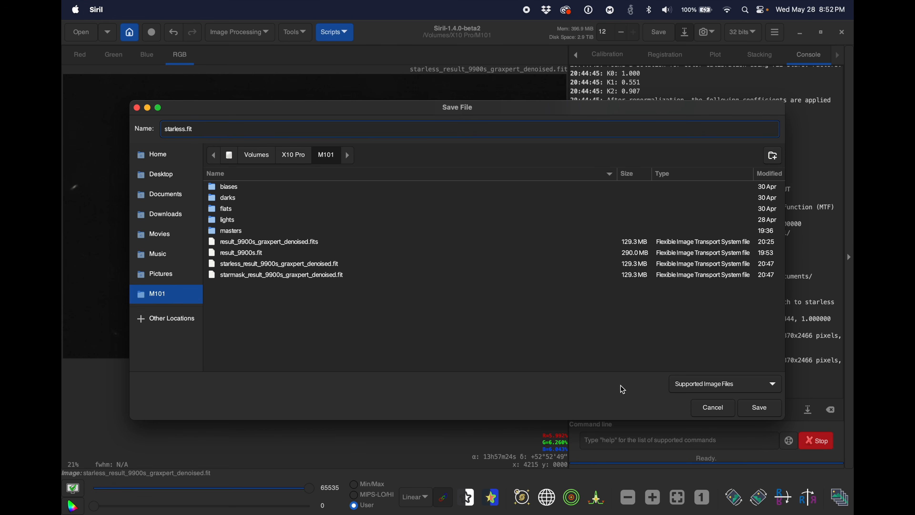
left_click(691, 388)
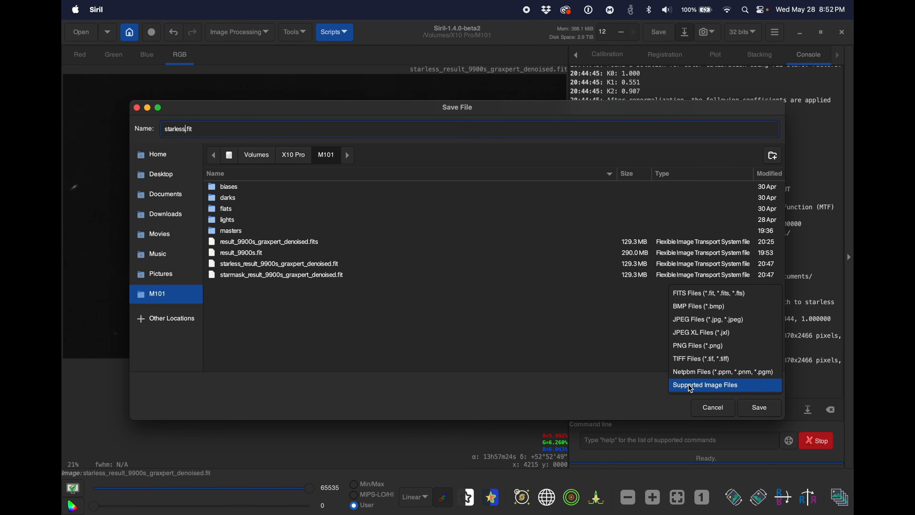
left_click(690, 386)
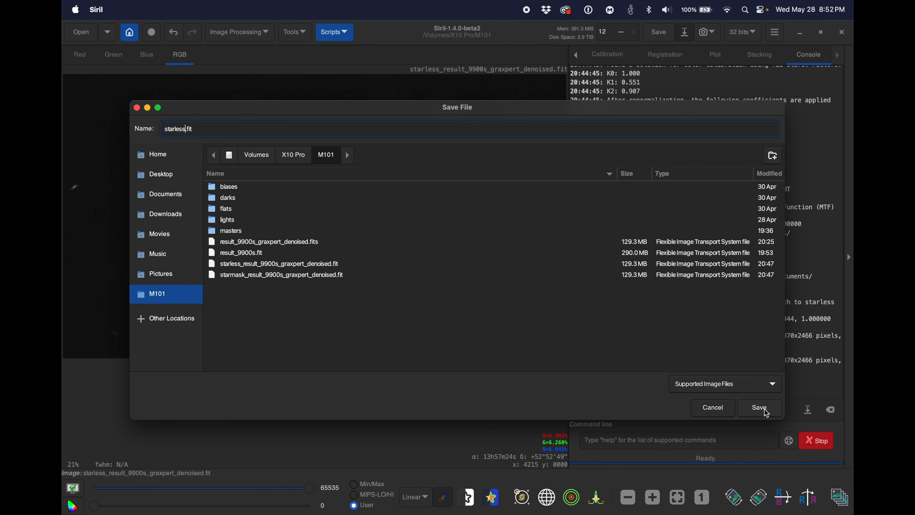
left_click(761, 408)
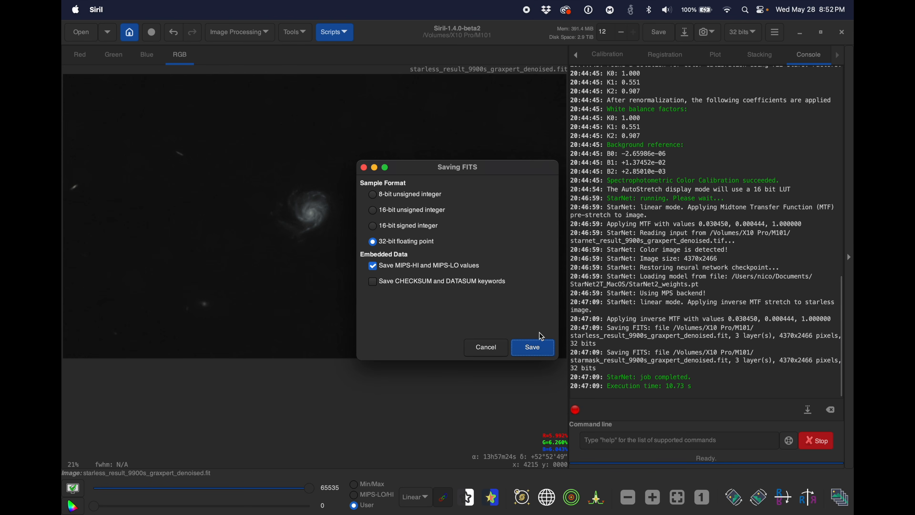
left_click(533, 348)
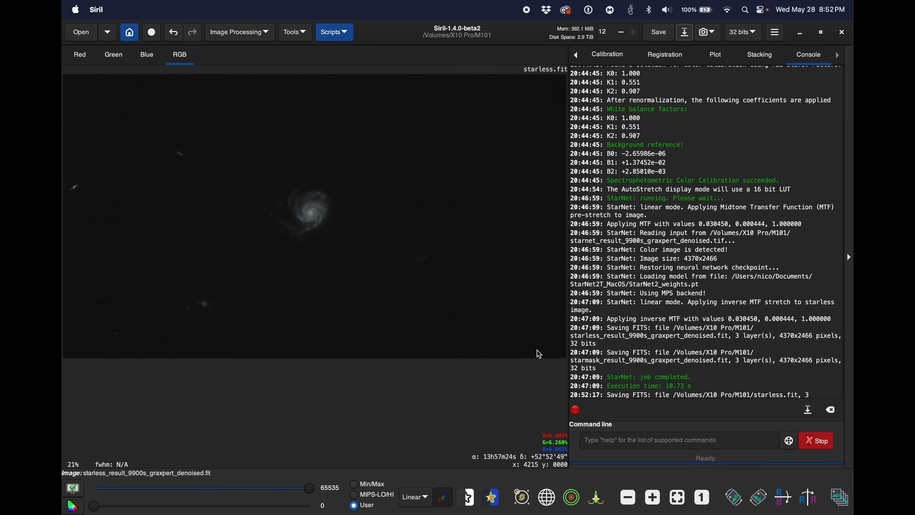
Step: Open the star mask starmask_result_9900s_graxpert_denoised.fit from the M101 folder
left_click(82, 32)
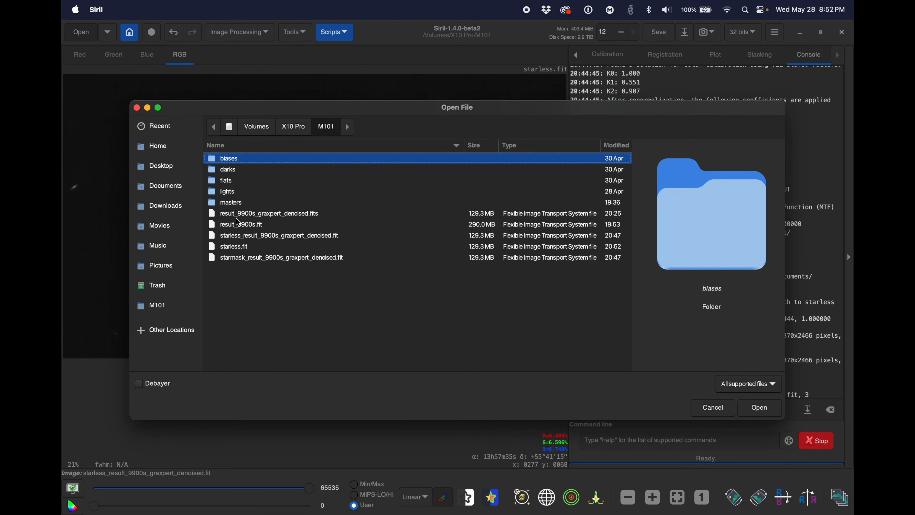
left_click(270, 260)
left_click(759, 407)
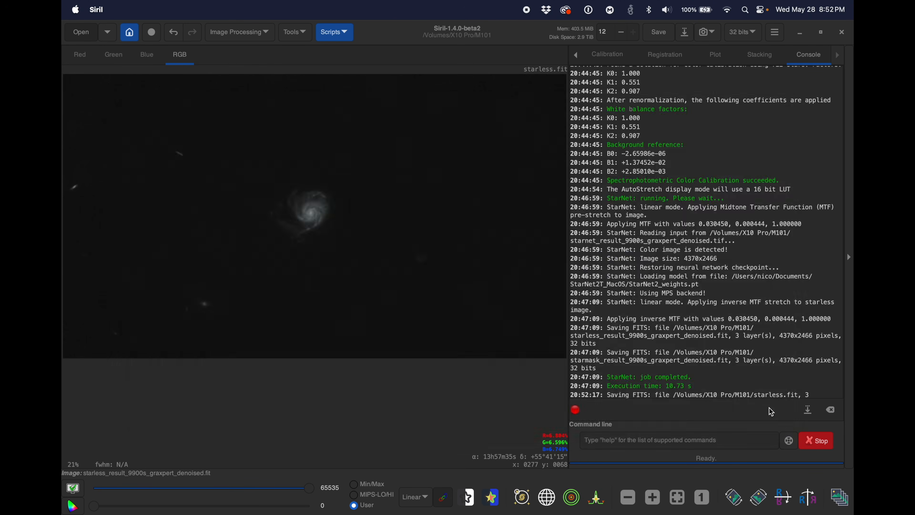
Step: Apply a Histogram Transformation to the star mask with midtones at 0.0892857, rescaling only values above 0 for the out-of-range pixels
left_click(241, 33)
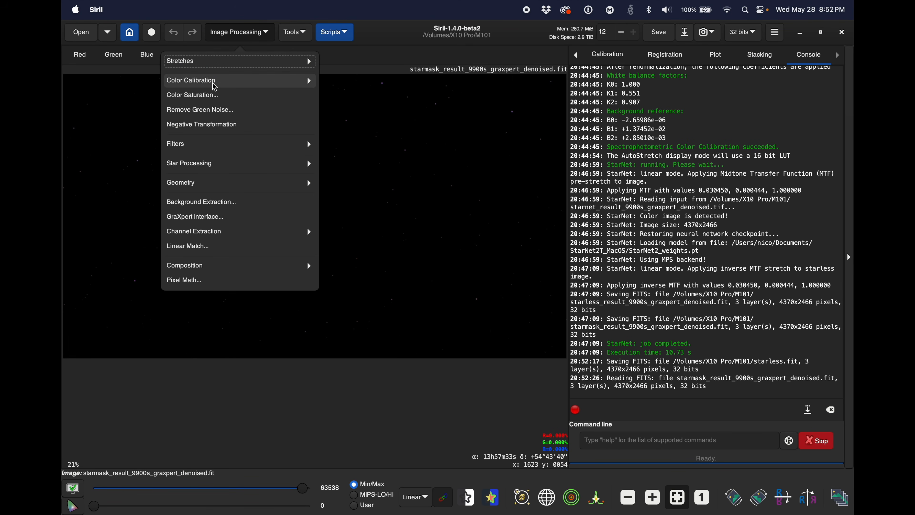
left_click(215, 64)
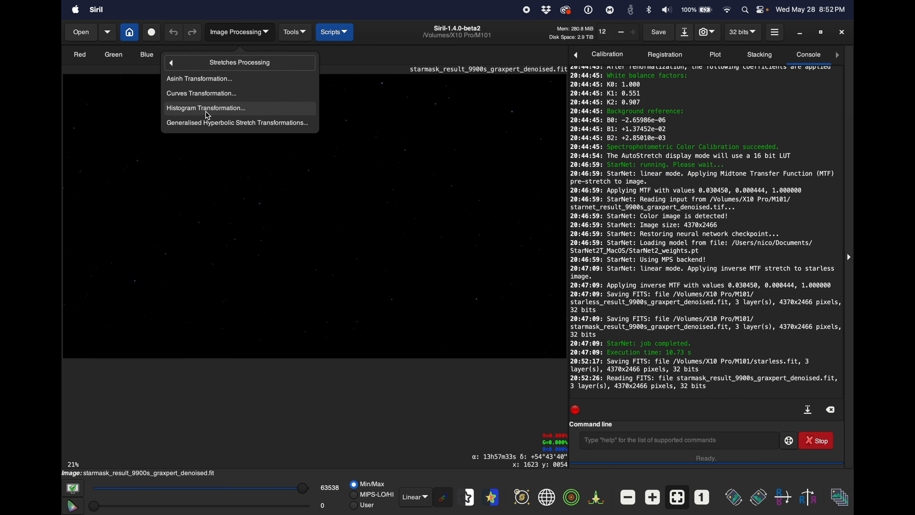
left_click(192, 109)
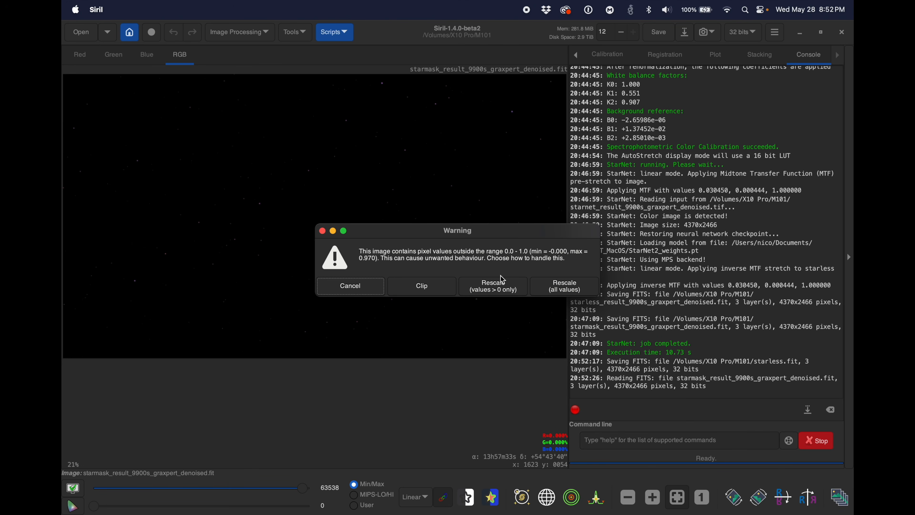
left_click(495, 289)
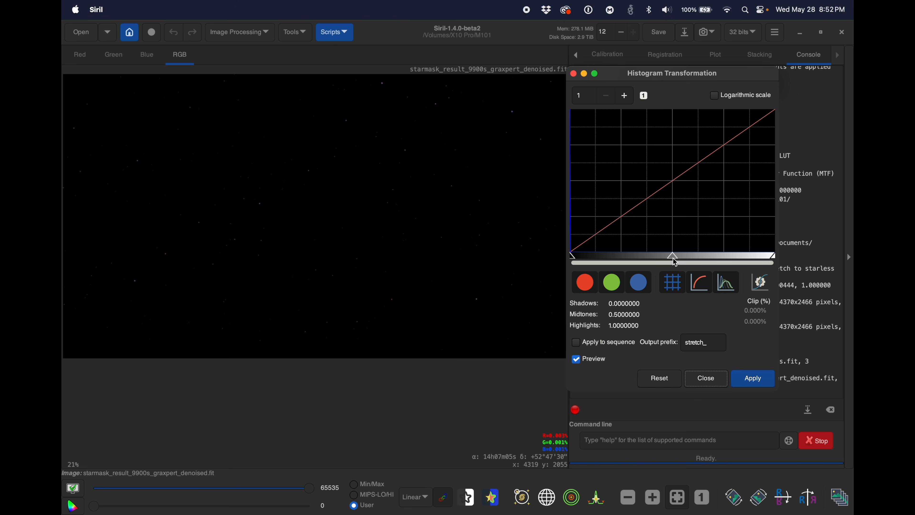
left_click_drag(673, 256, 589, 257)
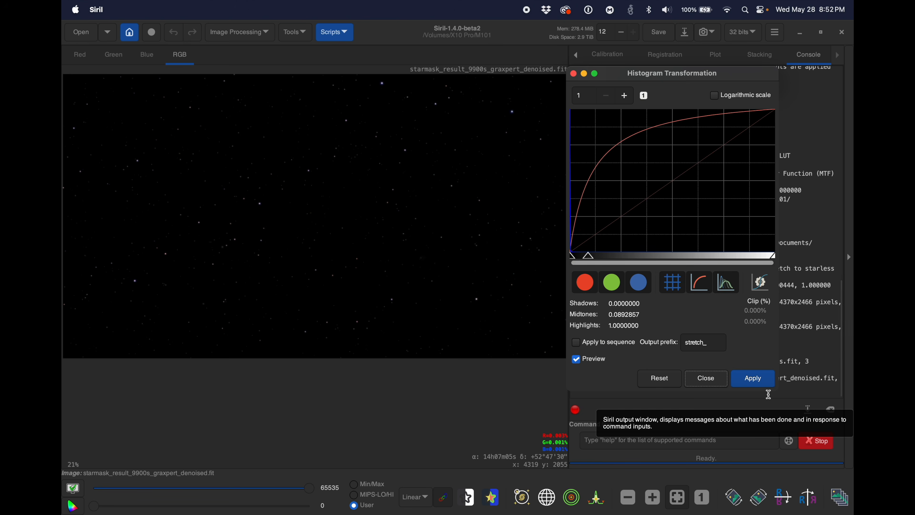
left_click(753, 378)
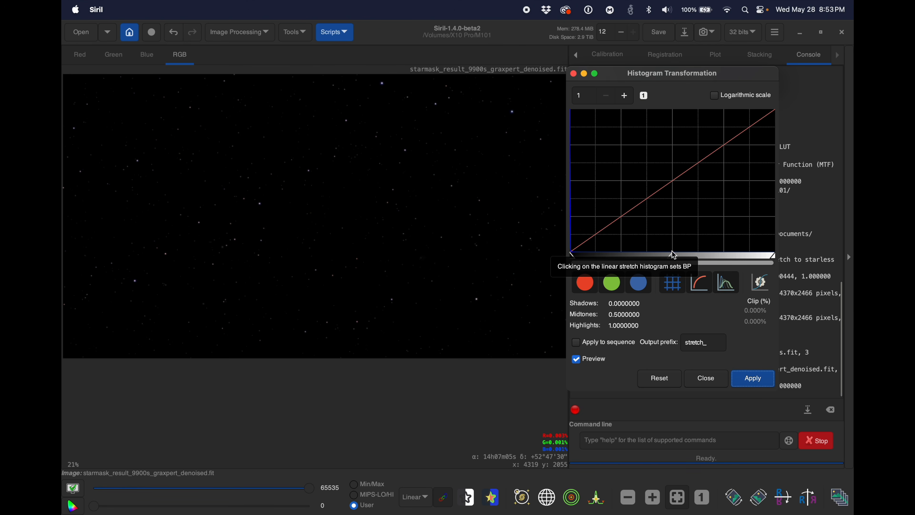
Step: Apply a second histogram stretch to the stars with midtones at 0.1250000 and close the dialog
left_click_drag(673, 256, 597, 257)
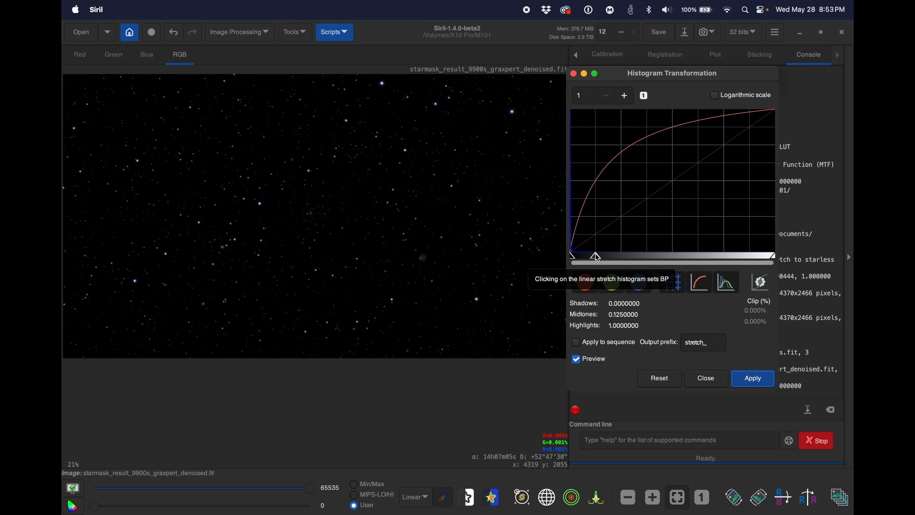
left_click(754, 379)
left_click(712, 382)
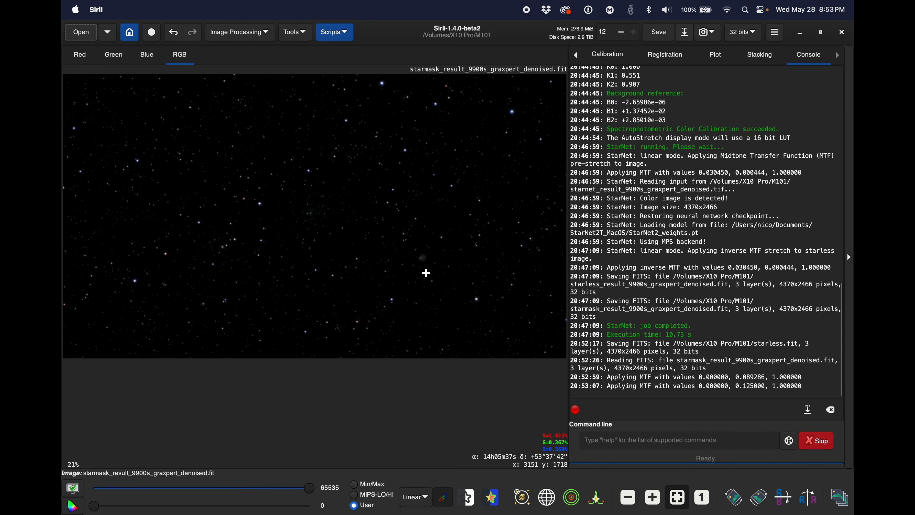
Step: Save the stretched star mask as stars.fit in the M101 folder, in 32-bit floating point FITS format
left_click(686, 35)
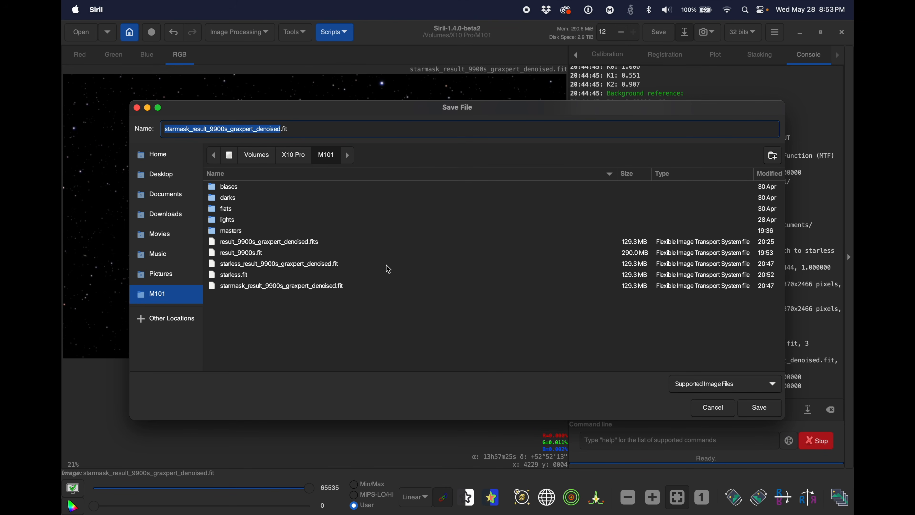
type("stars")
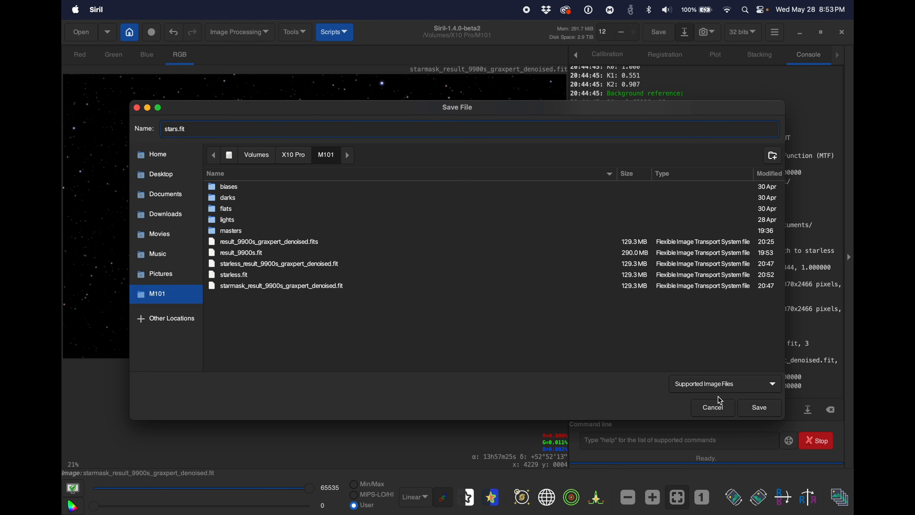
left_click(761, 408)
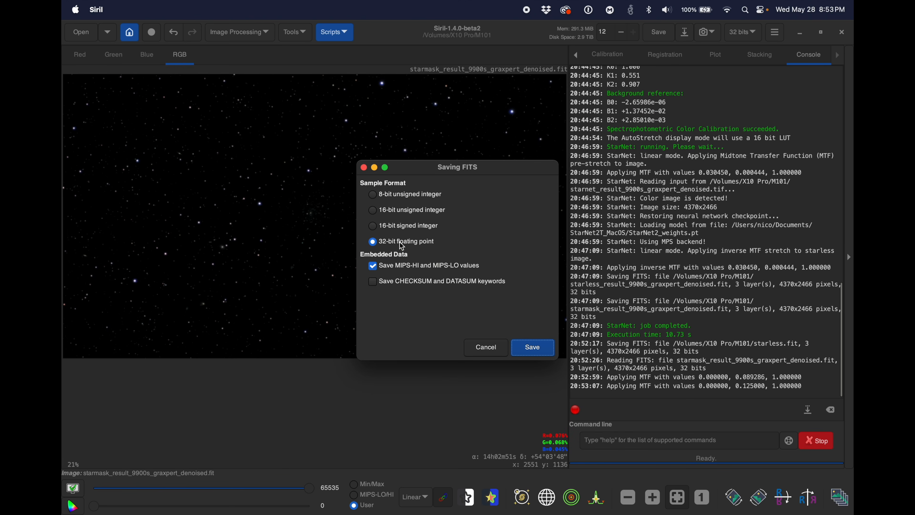
left_click(532, 348)
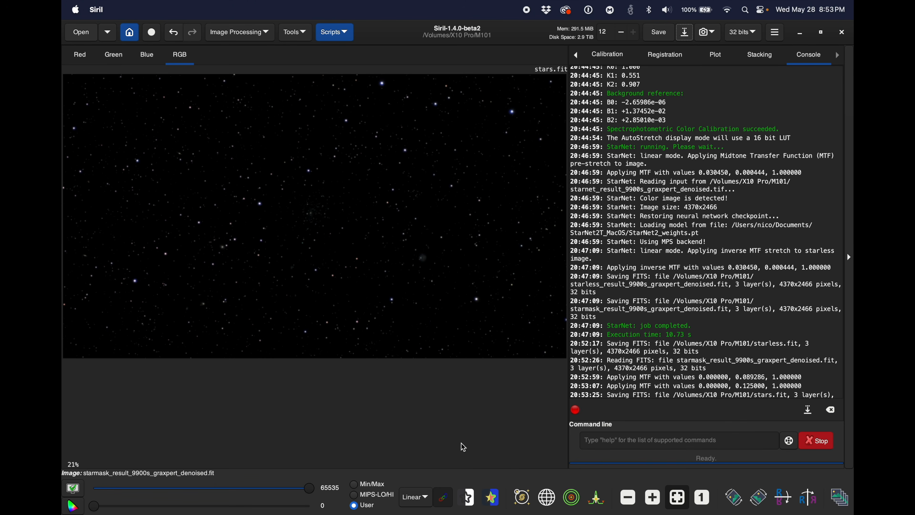
Step: Quit Siril and launch GIMP
left_click(97, 10)
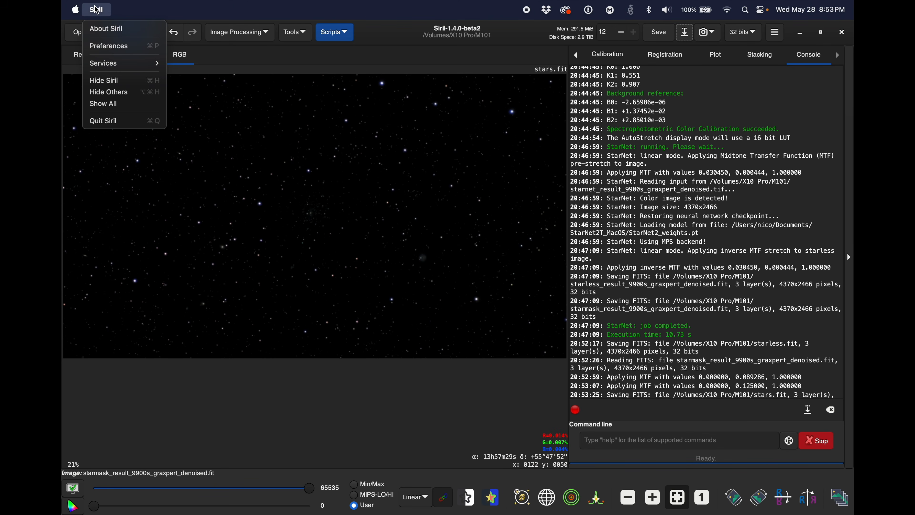
left_click(114, 121)
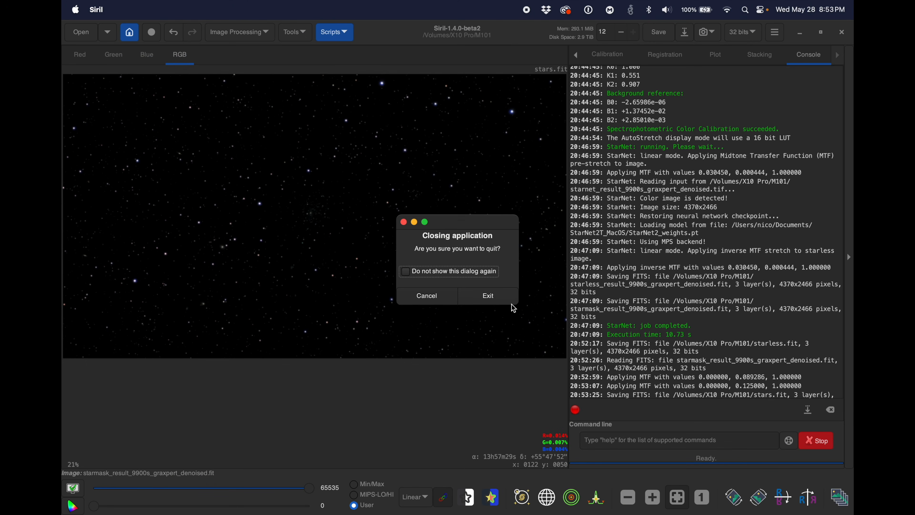
left_click(500, 299)
key("super+space")
type("gi")
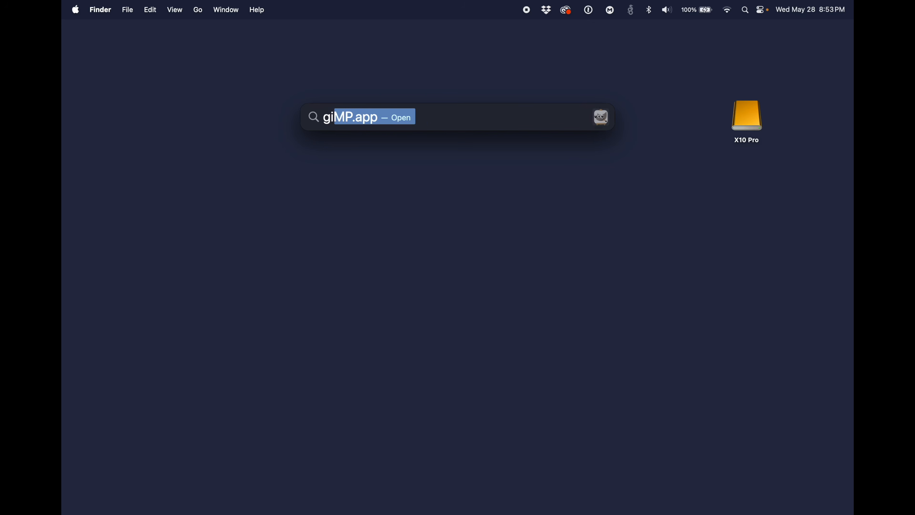
type("mp")
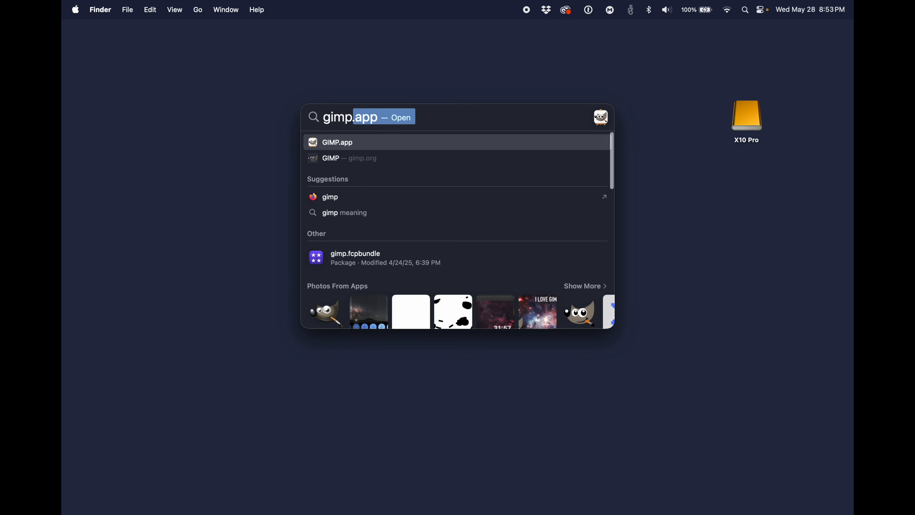
key("Return")
Step: Start opening images as layers and browse to the M101 folder on the X10 Pro volume, allowing access to the removable volume
left_click(121, 11)
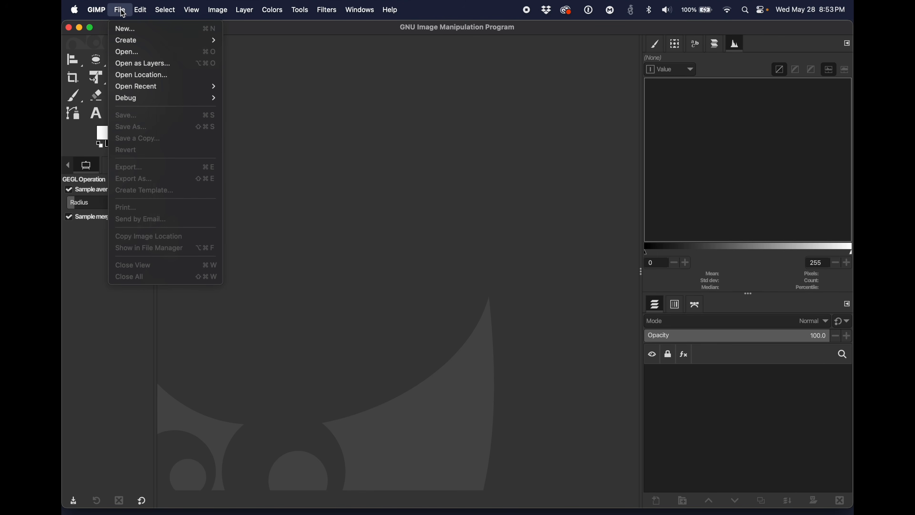
left_click(138, 64)
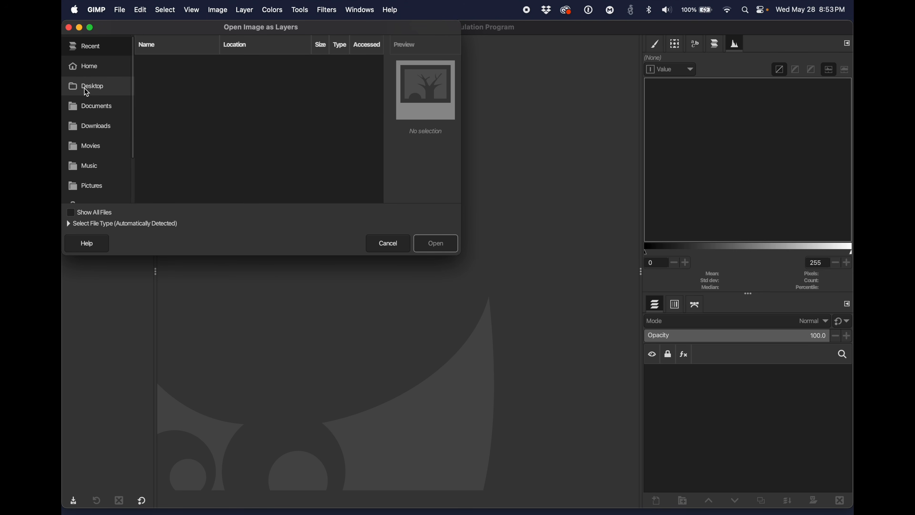
scroll(74, 189, "down", 1)
scroll(76, 194, "down", 3)
left_click(76, 194)
left_click(177, 69)
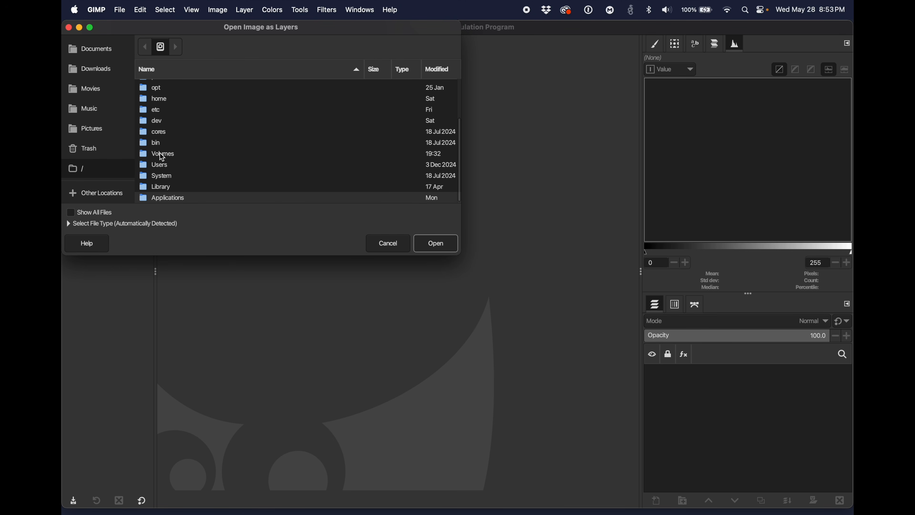
double_click(162, 154)
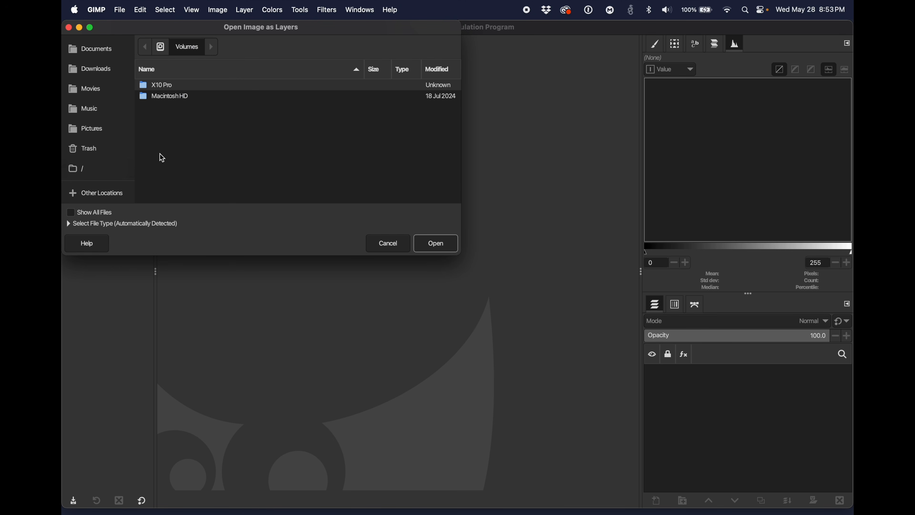
double_click(161, 85)
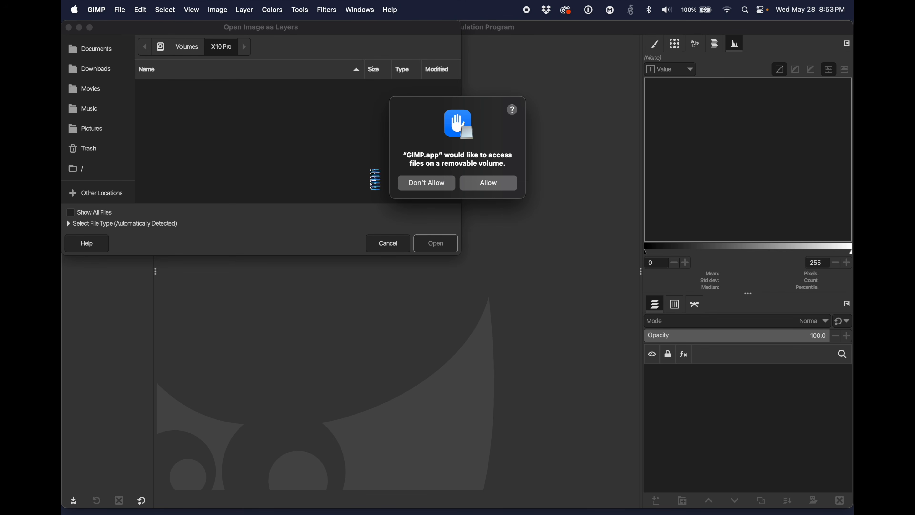
left_click(501, 178)
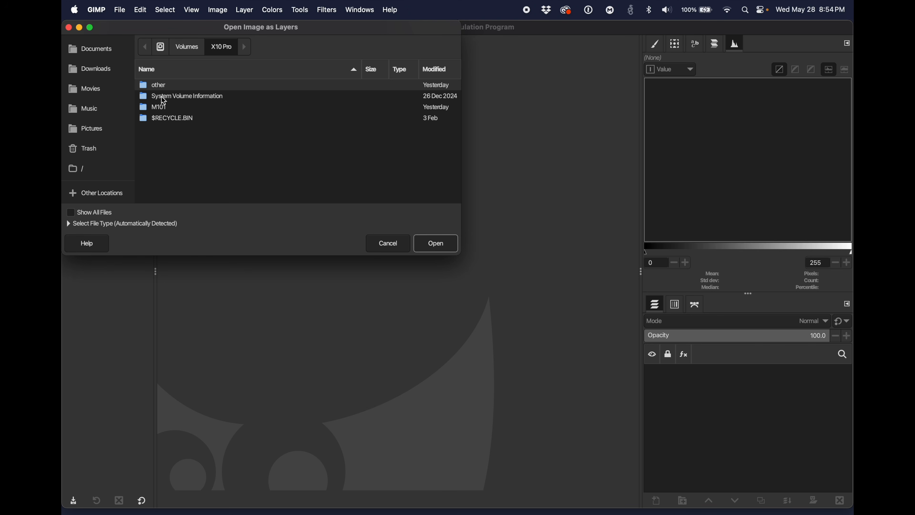
double_click(159, 108)
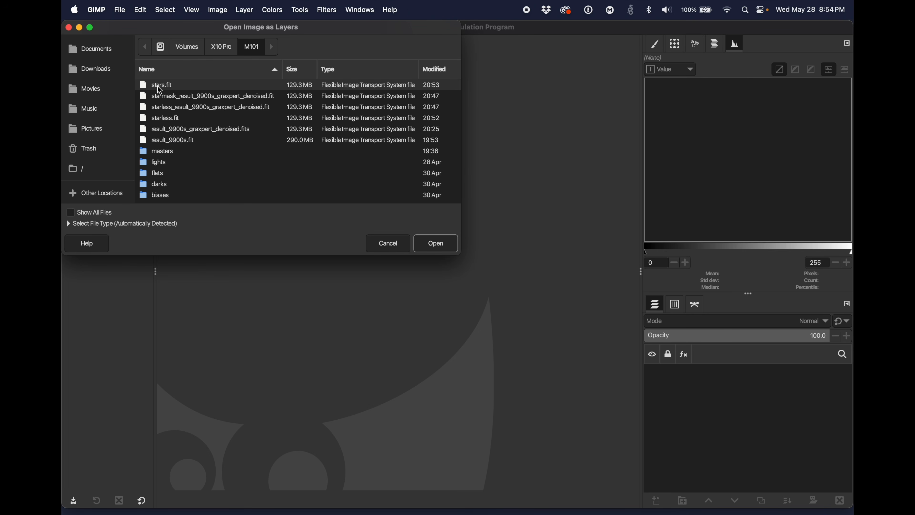
Step: Open stars.fit and starless.fit together as layers, replacing undefined pixels with black for both files
left_click(164, 120)
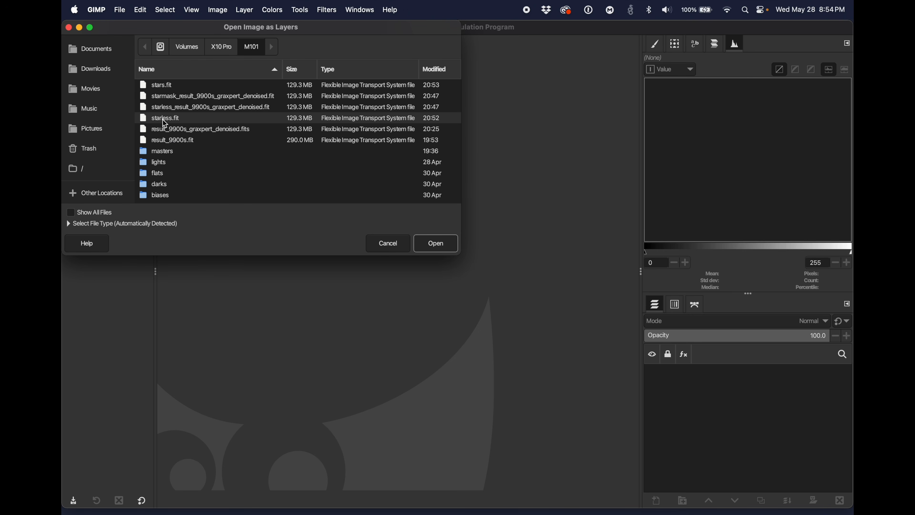
left_click(163, 89)
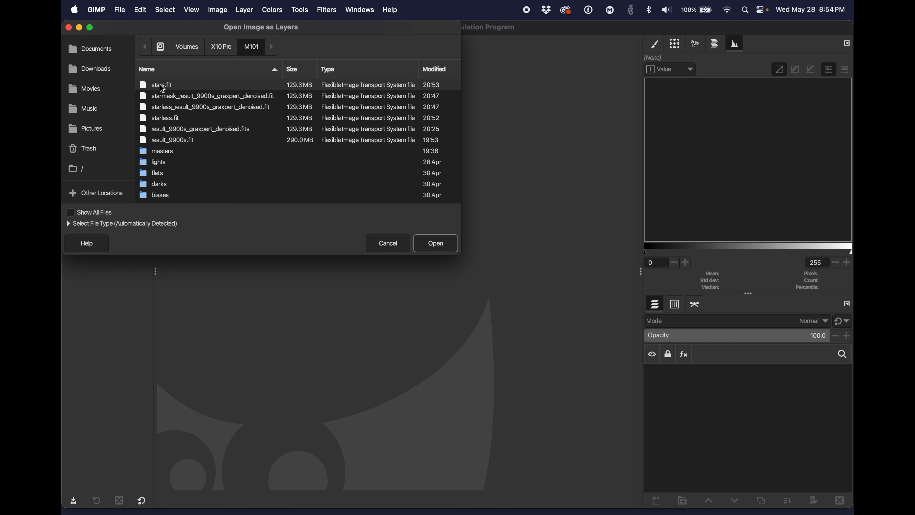
left_click(165, 120)
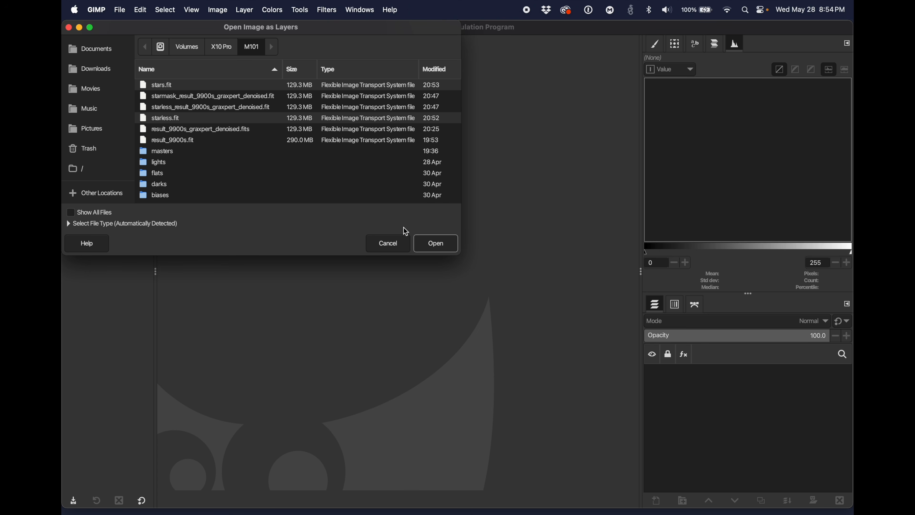
left_click(436, 244)
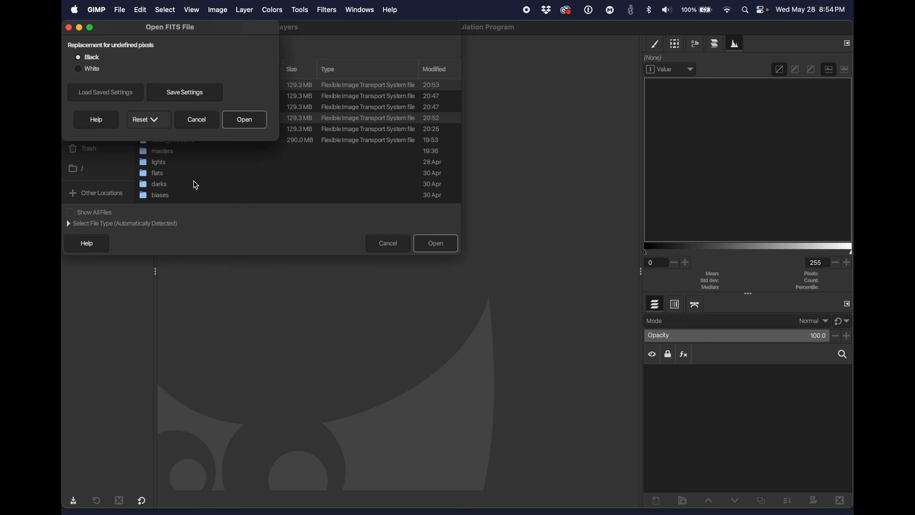
left_click(253, 124)
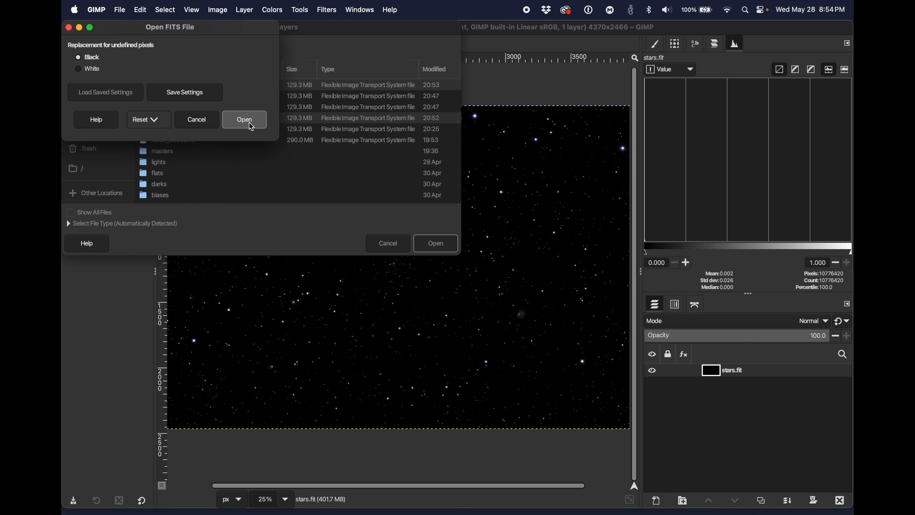
left_click(252, 125)
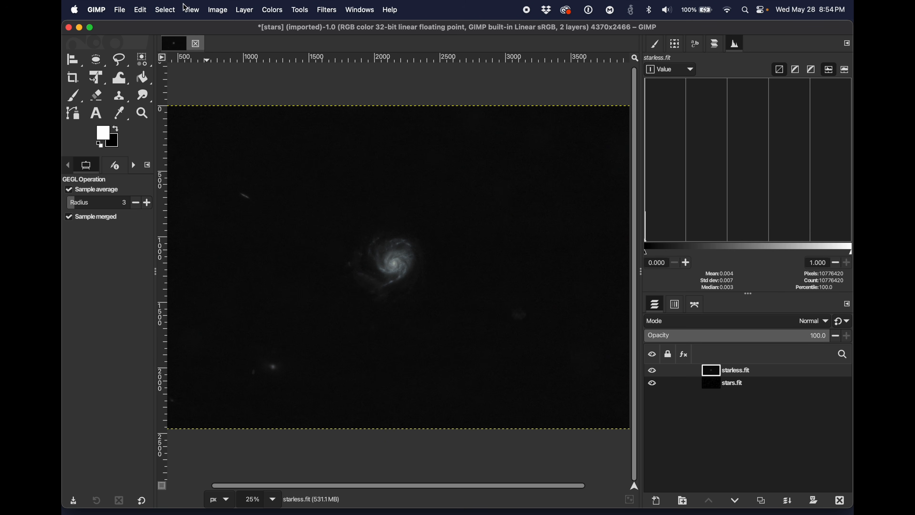
Step: Hide the rulers and the layer boundary in the image view
left_click(198, 12)
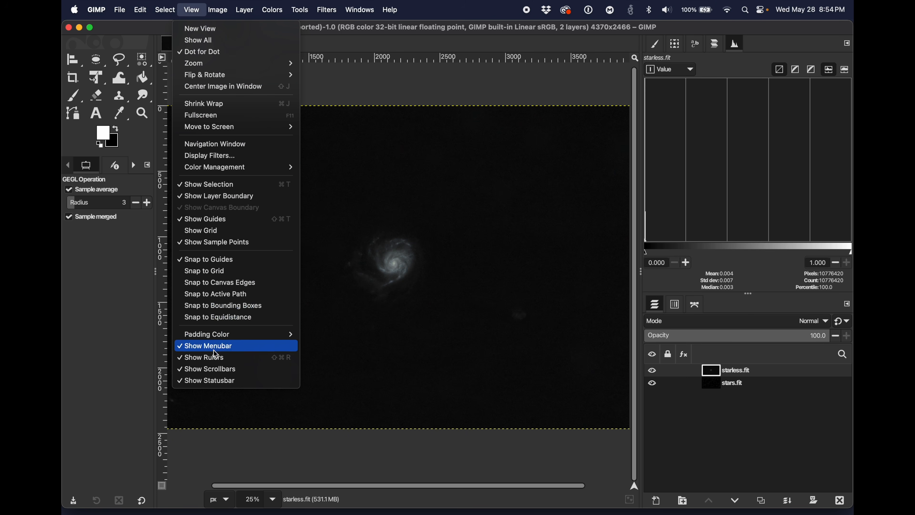
left_click(215, 357)
left_click(196, 11)
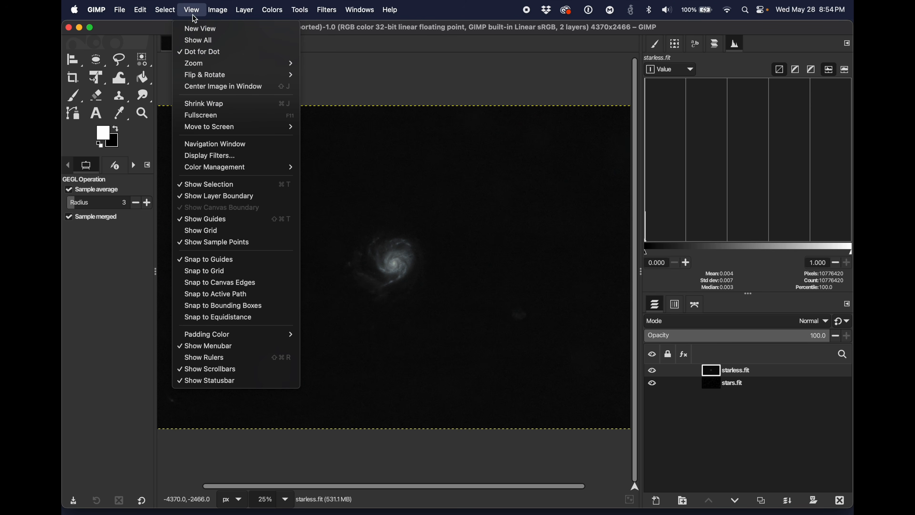
left_click(202, 196)
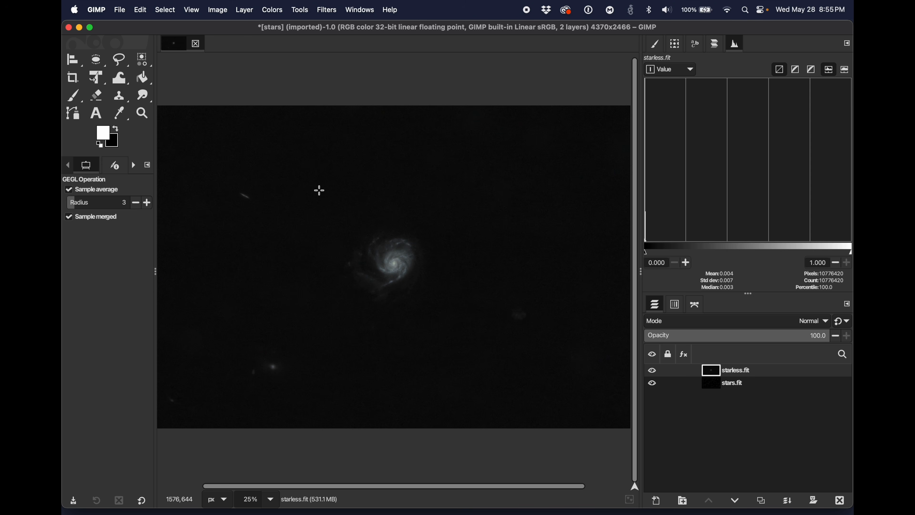
Step: Select the dark background of the starless layer by color and invert the selection to cover the galaxy
left_click(143, 62)
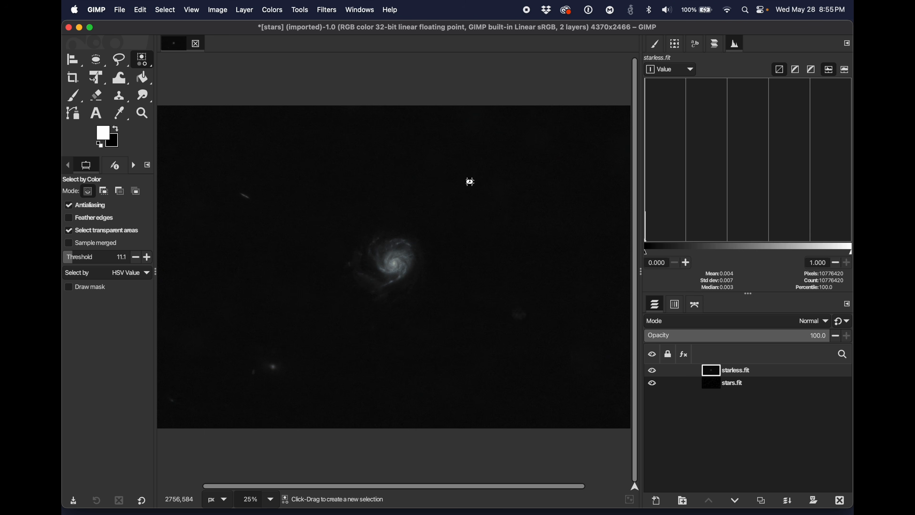
left_click(475, 182)
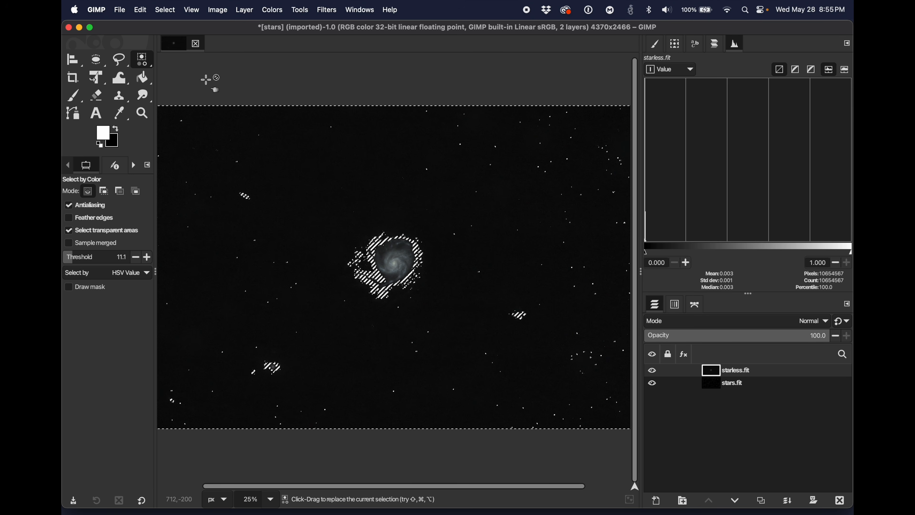
left_click(171, 9)
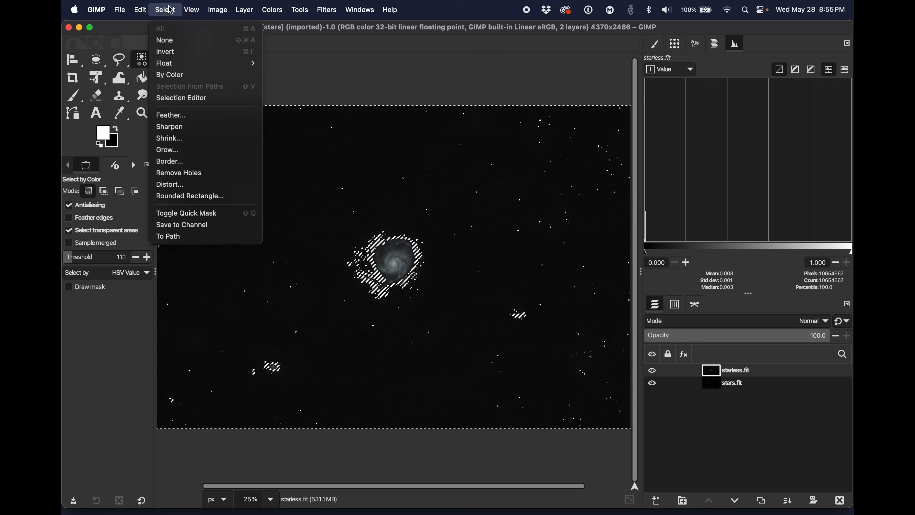
left_click(167, 51)
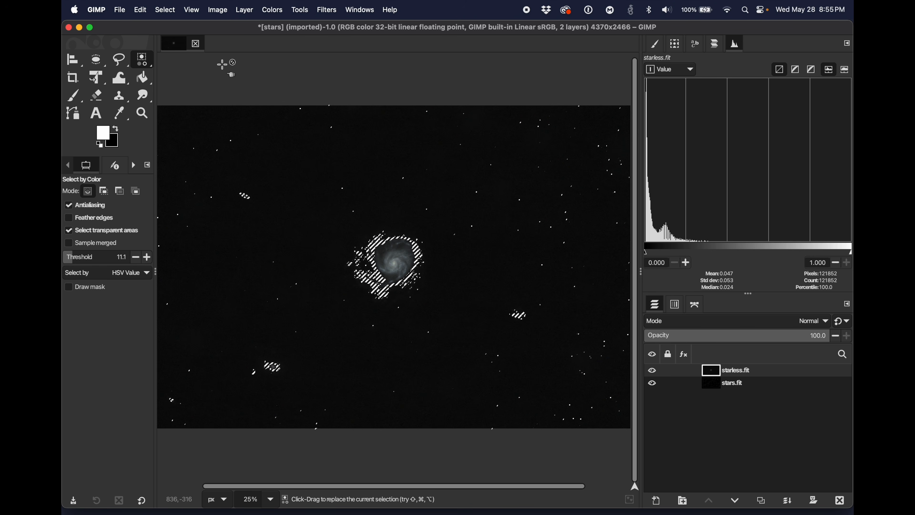
Step: Show the selection as a Quick Mask, try a white Paintbrush stroke on the background and undo it
left_click(165, 10)
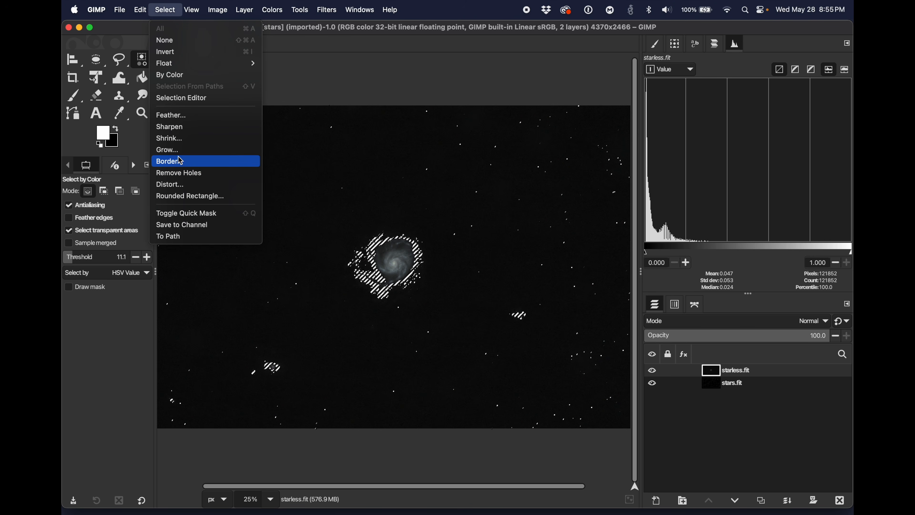
left_click(201, 213)
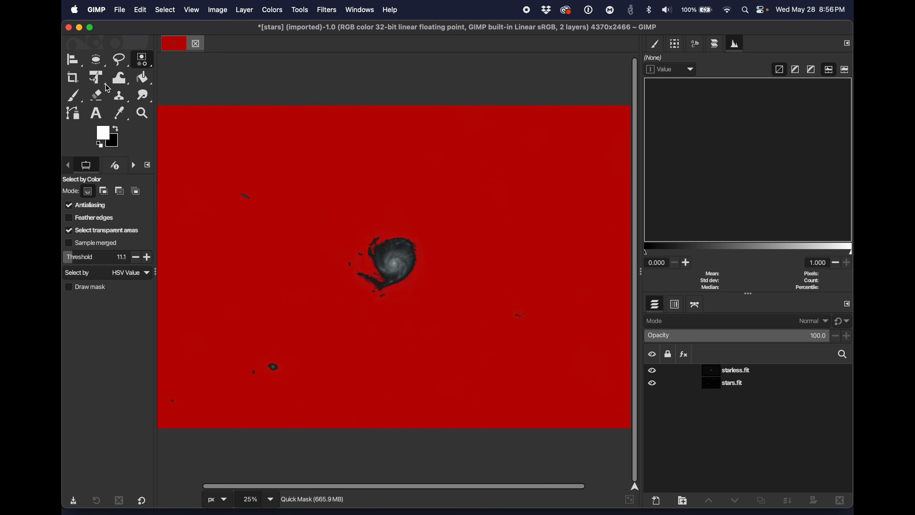
left_click(80, 96)
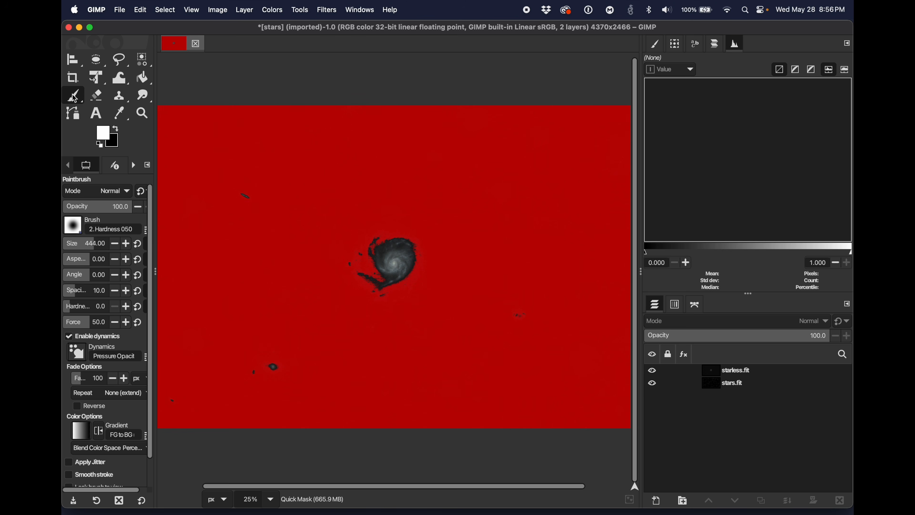
mouse_move(569, 169)
left_mouse_down()
mouse_move(572, 213)
mouse_move(588, 162)
left_mouse_up()
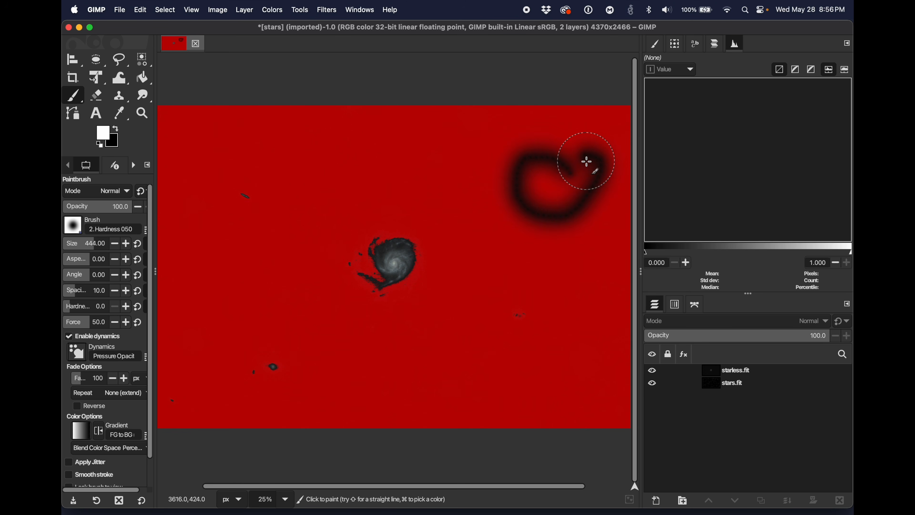
key("super+z")
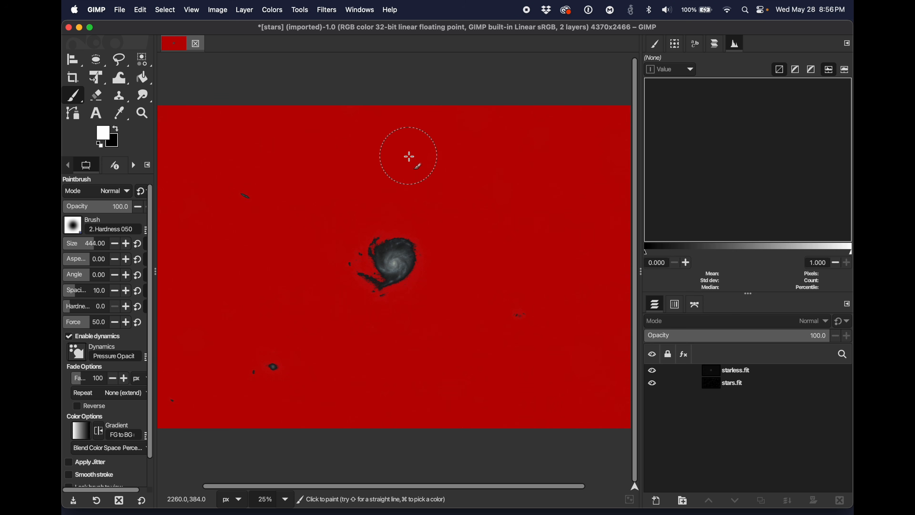
Step: Paint stray background spots out of the Quick Mask in black with an 849-size brush, and turn the mask back into a selection
left_click(116, 129)
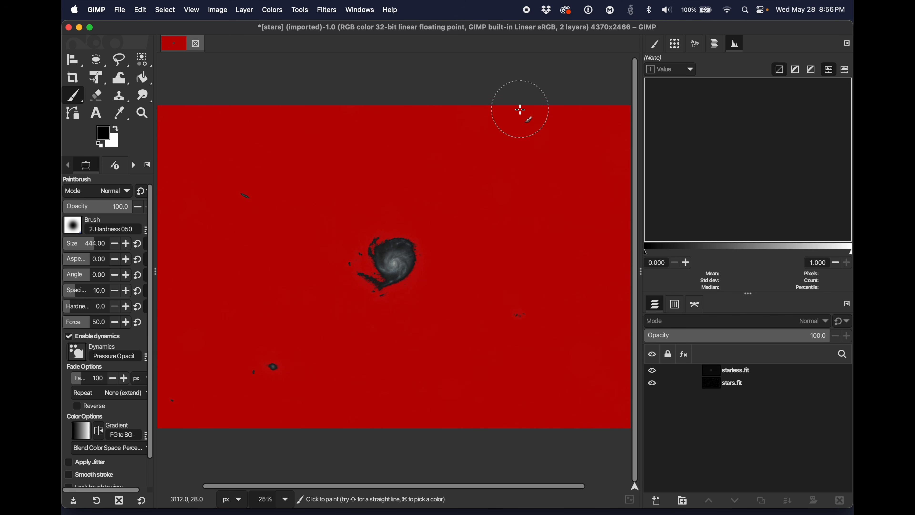
key("bracketright")
key("bracketright")
key("bracketright")
key("bracketright")
key("bracketright")
key("bracketright")
key("bracketright")
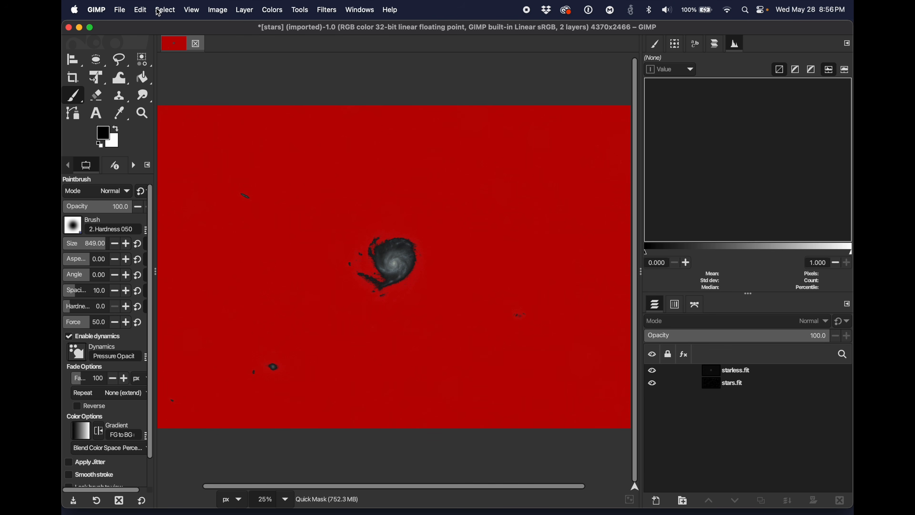
left_click(166, 10)
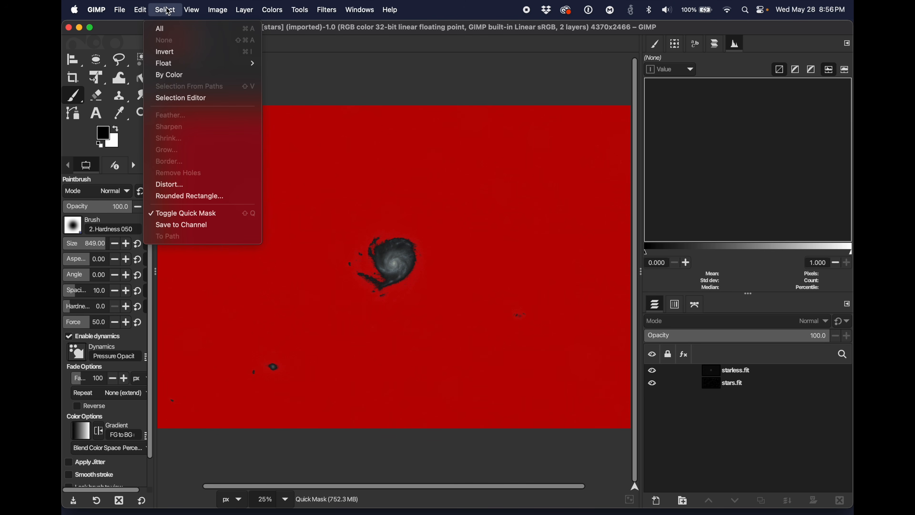
left_click(180, 213)
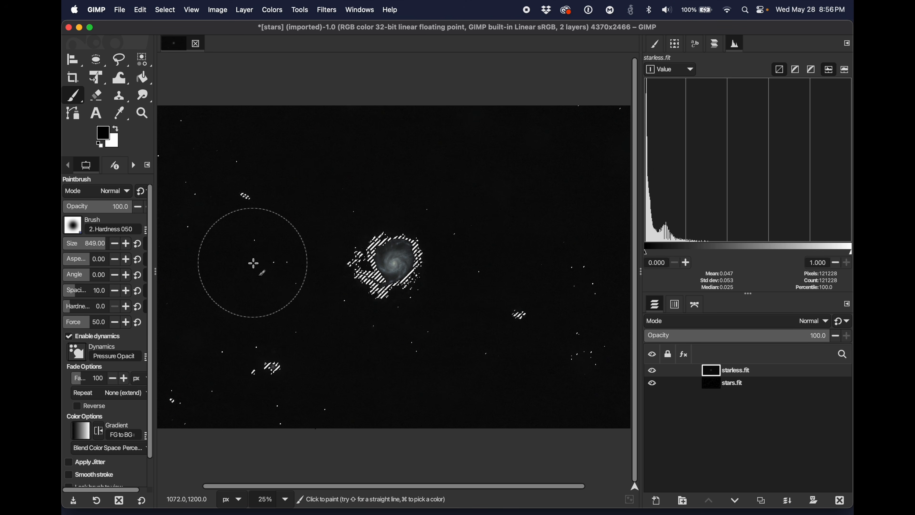
Step: Apply a Saturation adjustment with scale 1.905 to the selected galaxy on the starless layer
left_click(278, 9)
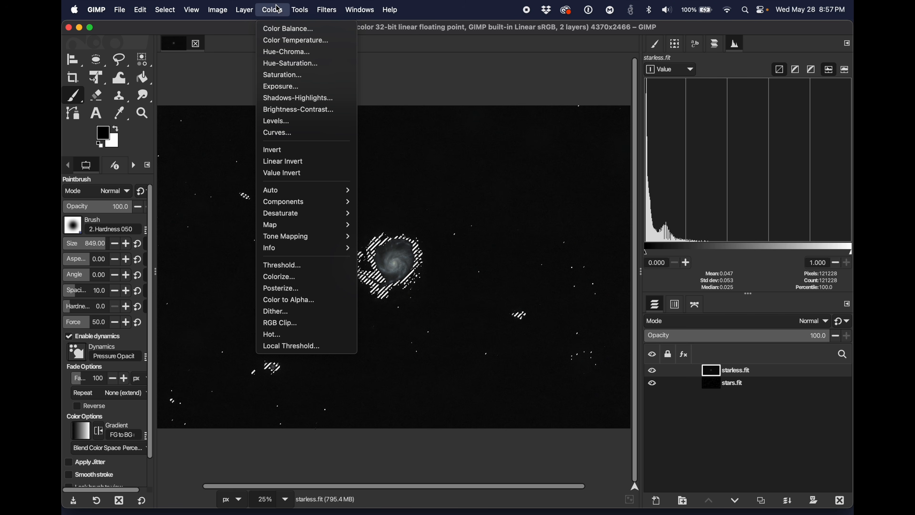
left_click(282, 77)
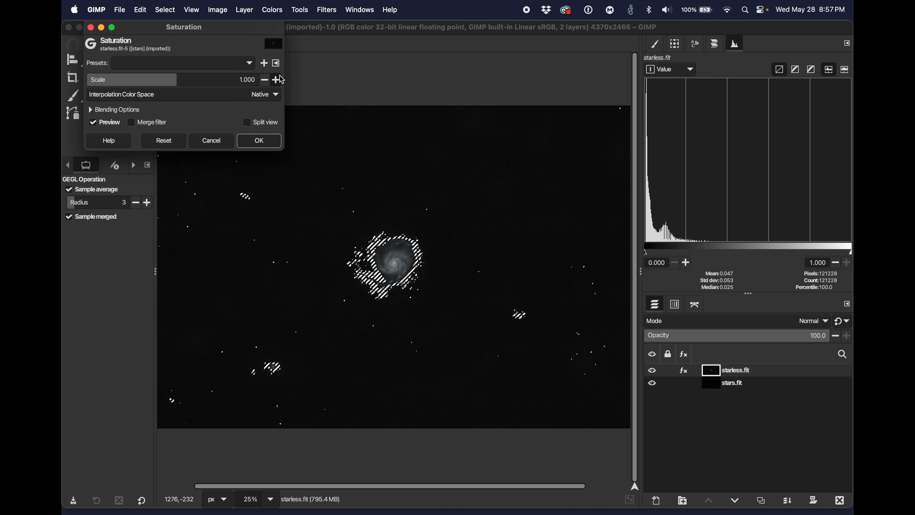
left_click_drag(178, 77, 248, 81)
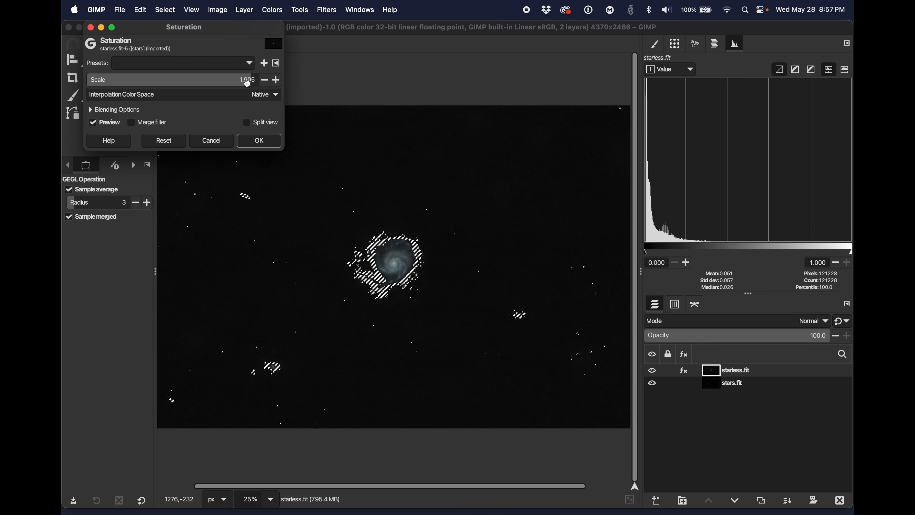
left_click(258, 141)
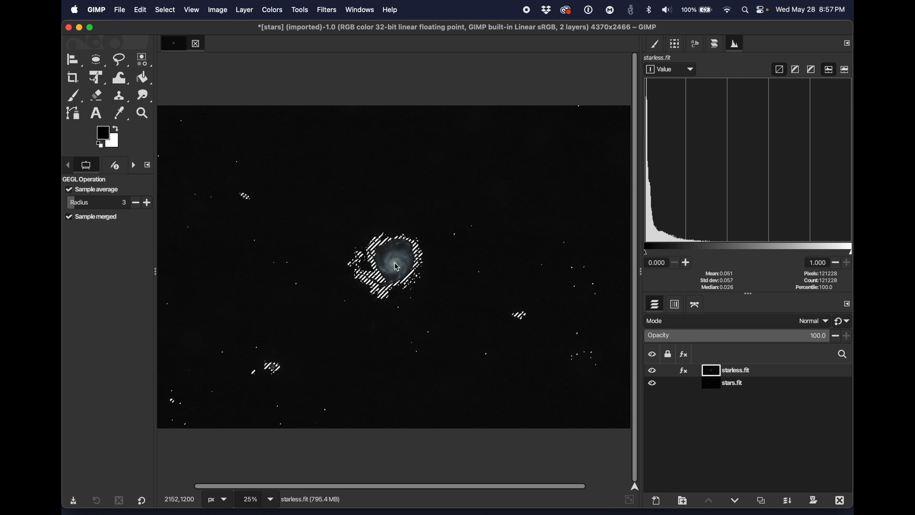
Step: View the galaxy at 100% and compare it with and without the starless layer's Saturation effect
key("plus")
key("plus")
key("plus")
key("plus")
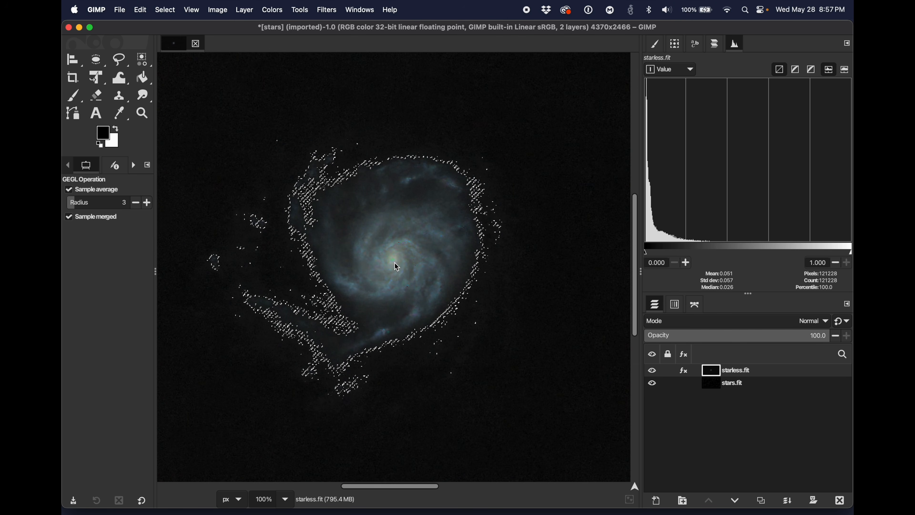
left_click(684, 372)
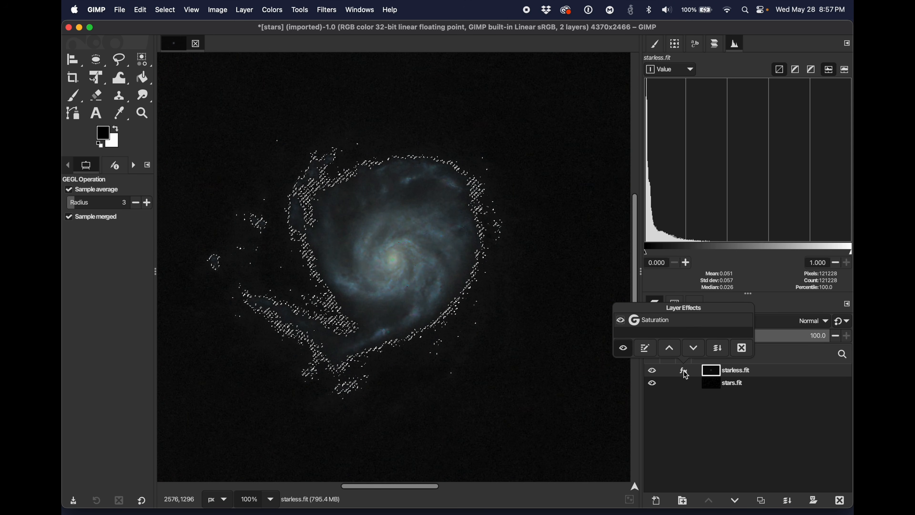
left_click(621, 321)
left_click(621, 322)
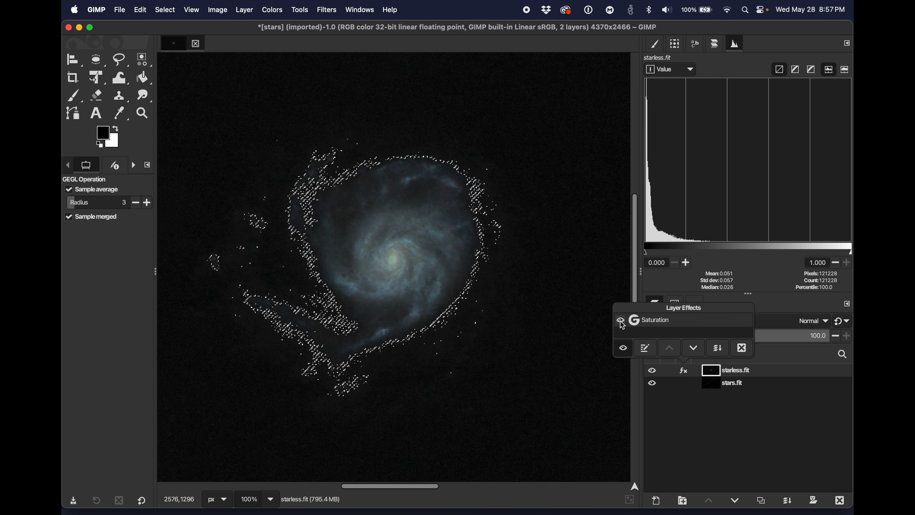
left_click(621, 322)
left_click(621, 321)
left_click(621, 322)
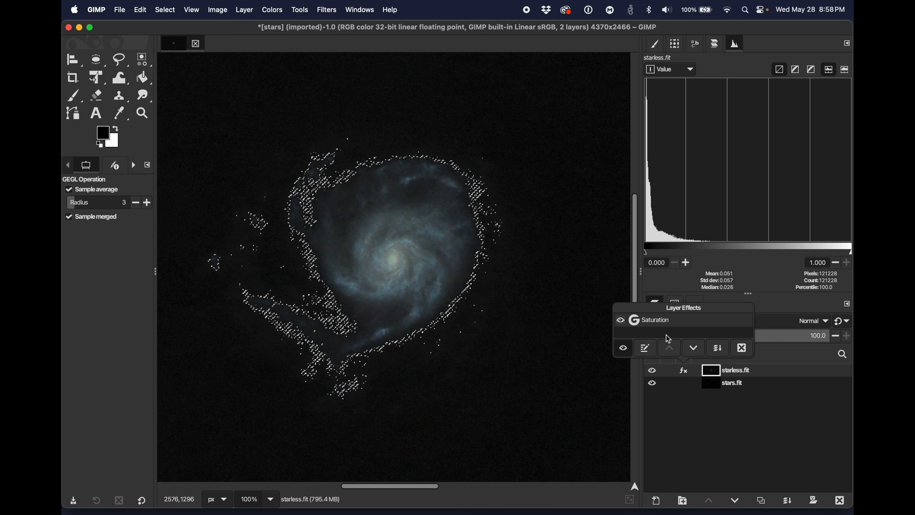
left_click(761, 375)
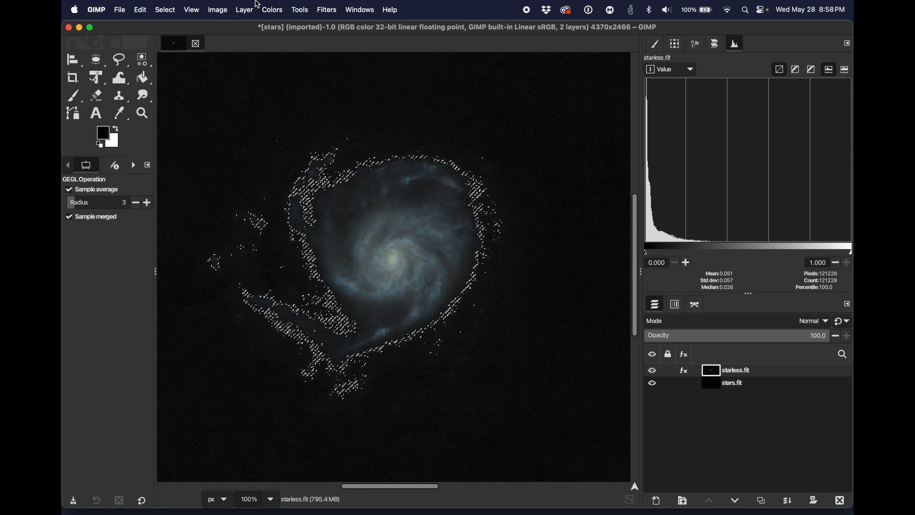
Step: Start a Hue-Saturation adjustment on the selected galaxy, with master saturation at 28.3 and yellow saturation at 51.8
left_click(272, 10)
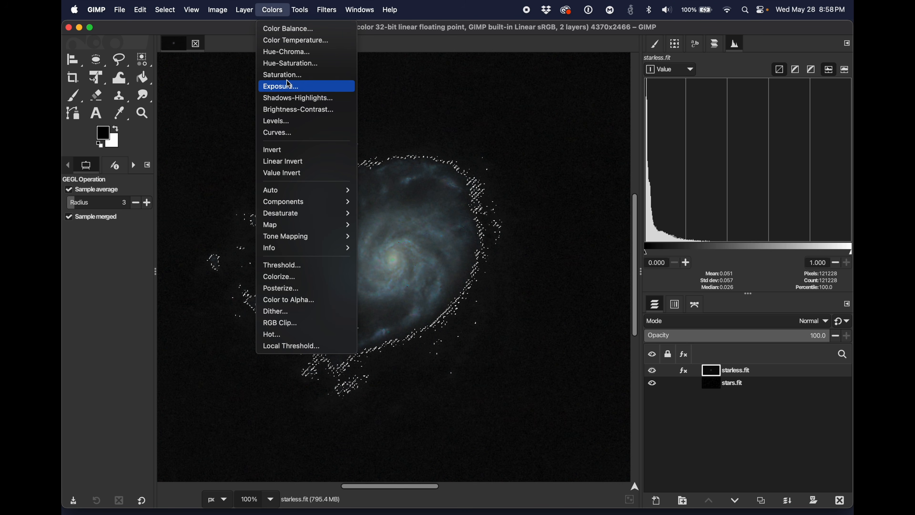
left_click(292, 64)
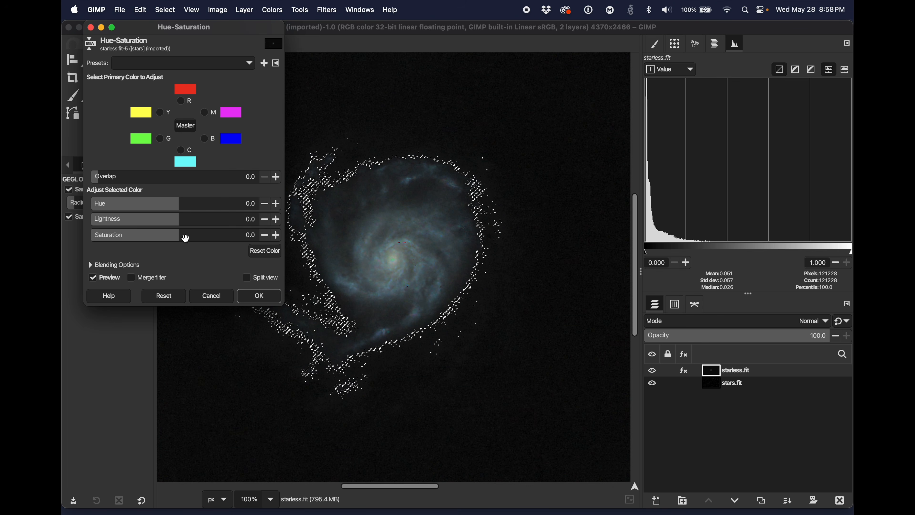
left_click_drag(179, 237, 198, 238)
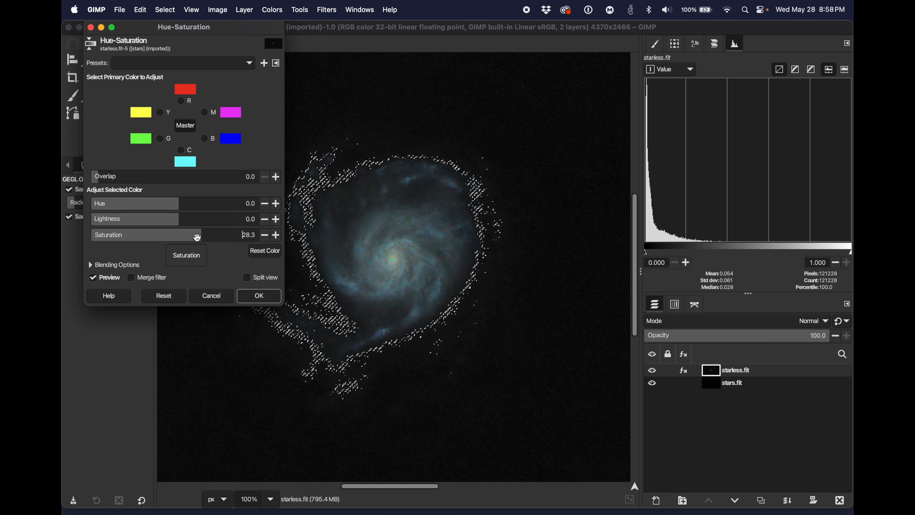
left_click(163, 113)
left_click_drag(177, 237, 216, 239)
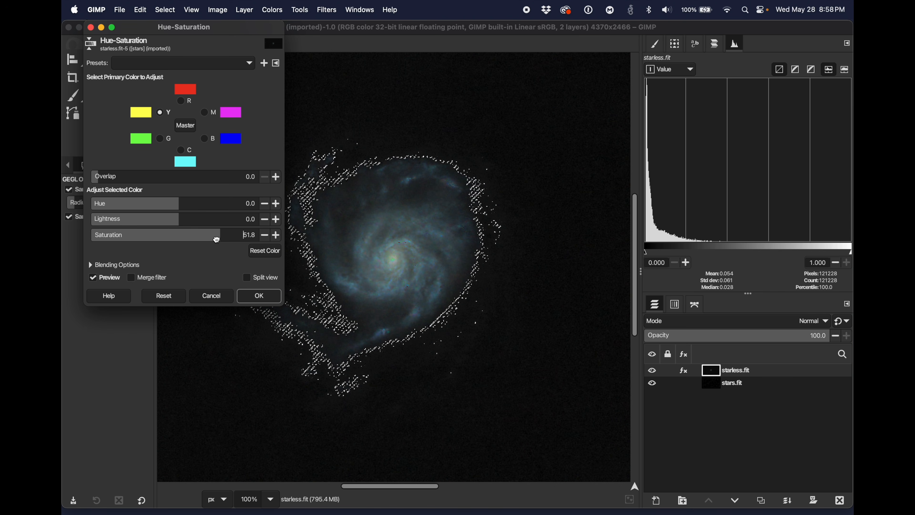
Step: Raise the magenta saturation, and set cyan saturation to 38.1 and blue saturation to 36.8
left_click(204, 112)
left_click_drag(174, 235, 207, 232)
left_click(184, 150)
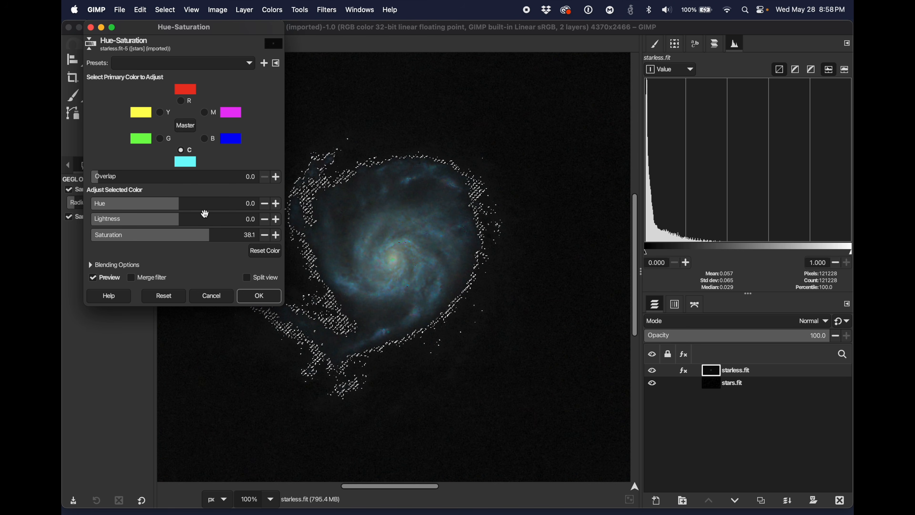
left_click(210, 138)
left_click_drag(177, 237, 201, 240)
Step: Set magenta saturation to 55.7 and yellow saturation to 57.7, and apply the Hue-Saturation adjustment
left_click(205, 112)
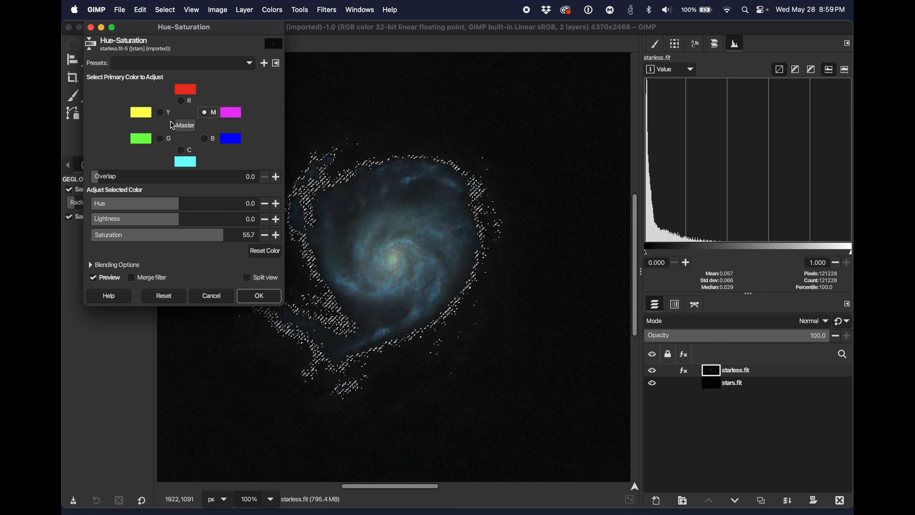
left_click(161, 112)
left_click_drag(212, 234, 223, 236)
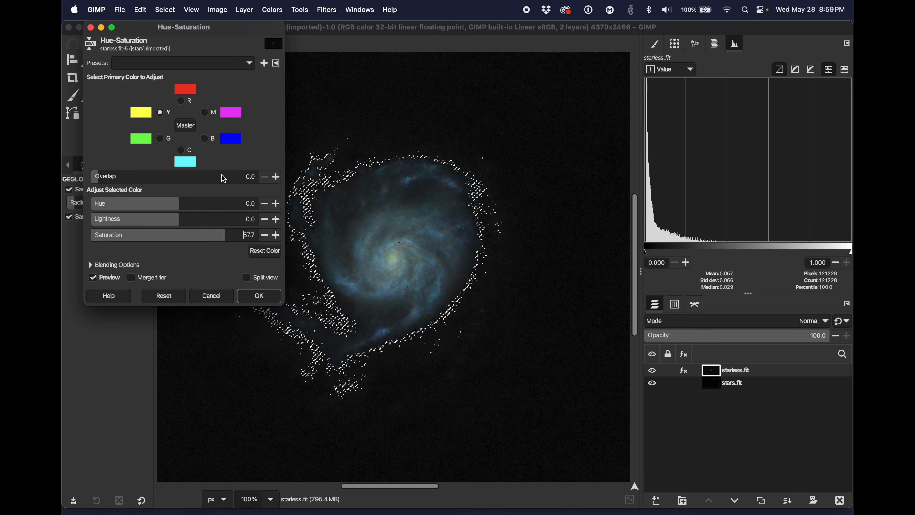
left_click(258, 295)
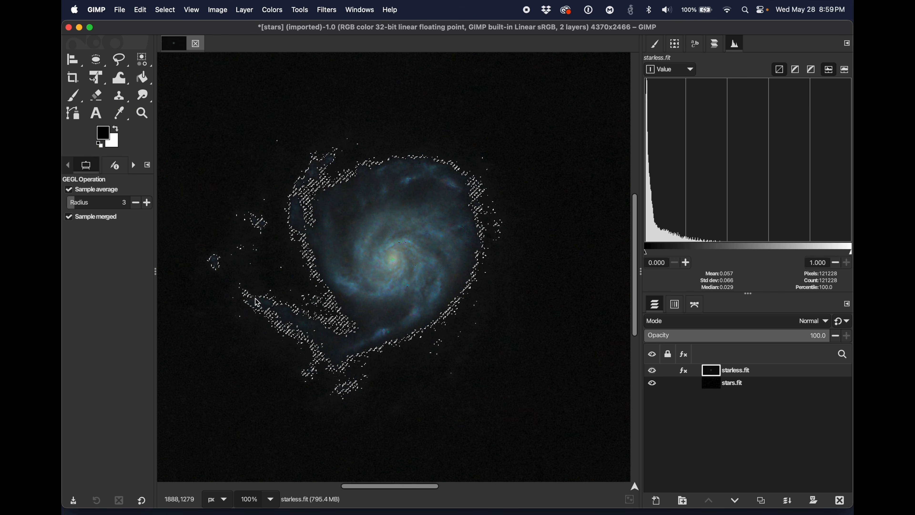
Step: Edit the starless layer's Hue-Saturation effect to yellow saturation 53.1 and blue saturation 49.8
left_click(685, 371)
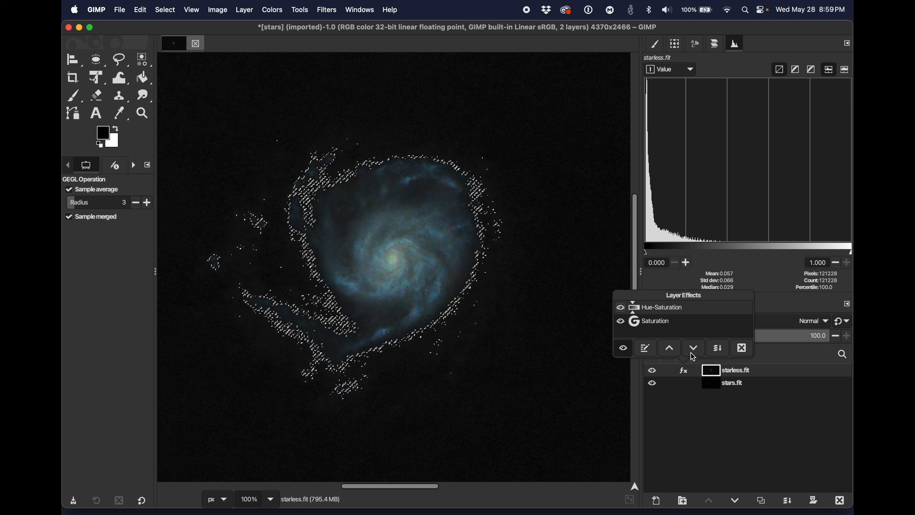
double_click(649, 309)
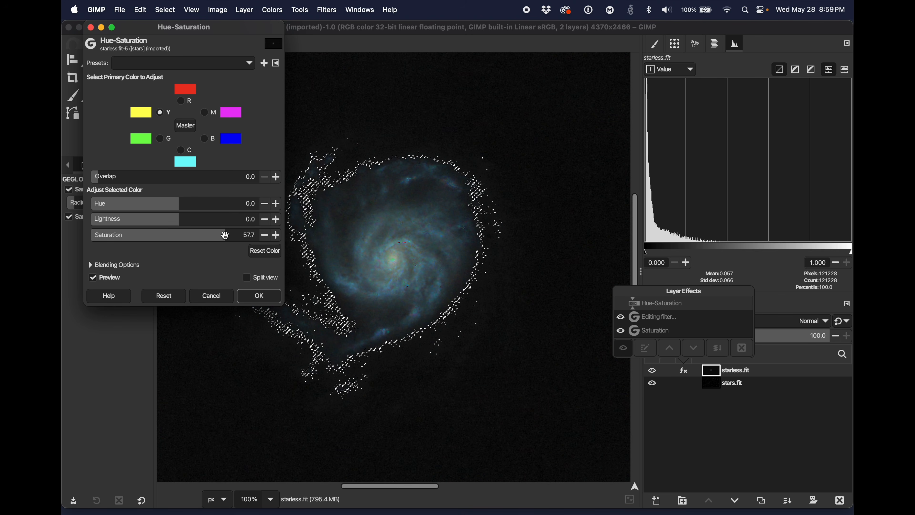
left_click(199, 237)
mouse_move(199, 236)
left_mouse_down()
mouse_move(216, 243)
mouse_move(148, 239)
mouse_move(207, 241)
left_mouse_up()
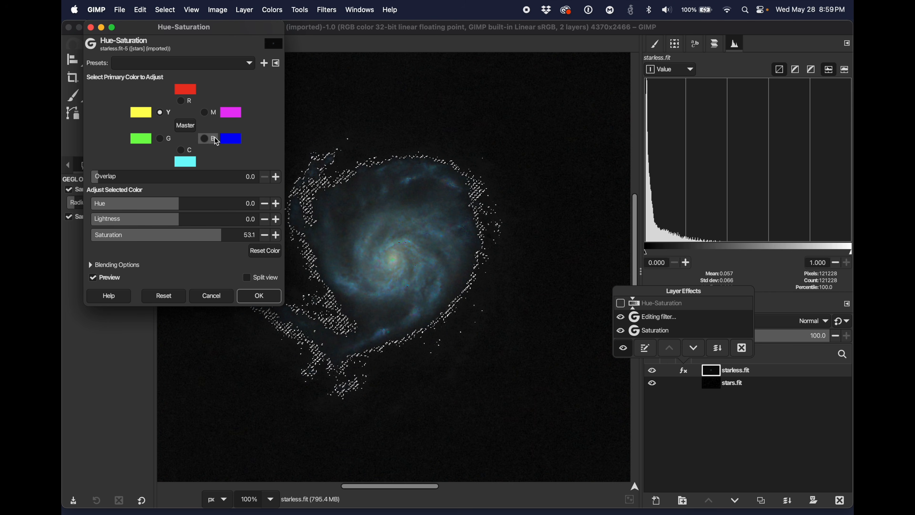
left_click(209, 140)
left_click_drag(221, 241, 219, 240)
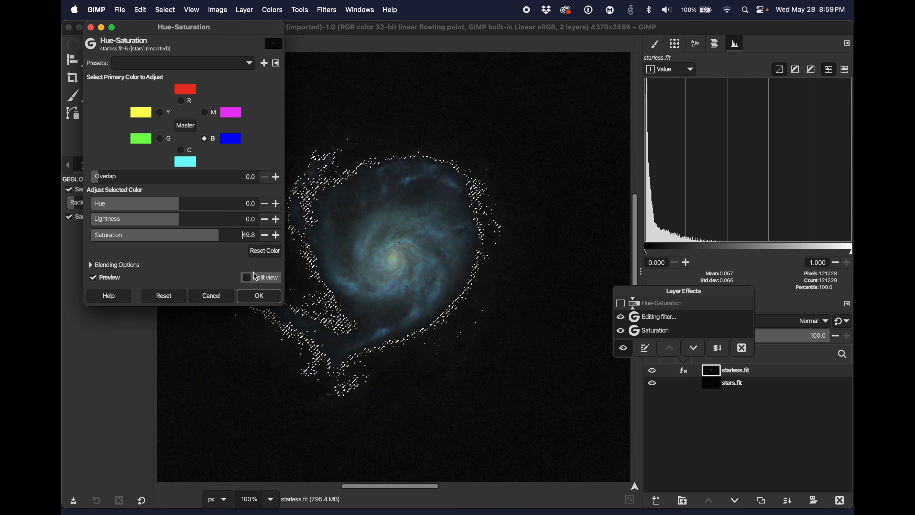
left_click(265, 299)
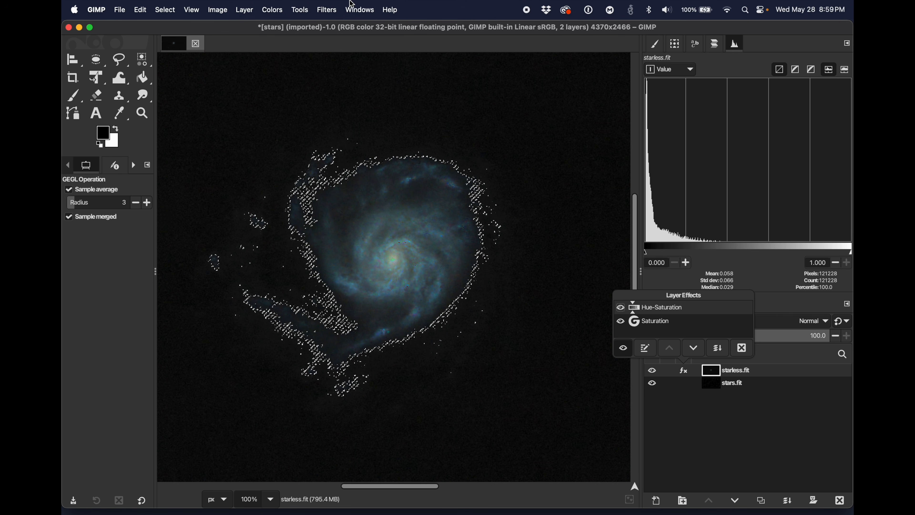
Step: Apply Sharpen (Unsharp Mask) to the selected galaxy with radius 2.267 and amount 0.438
left_click(273, 10)
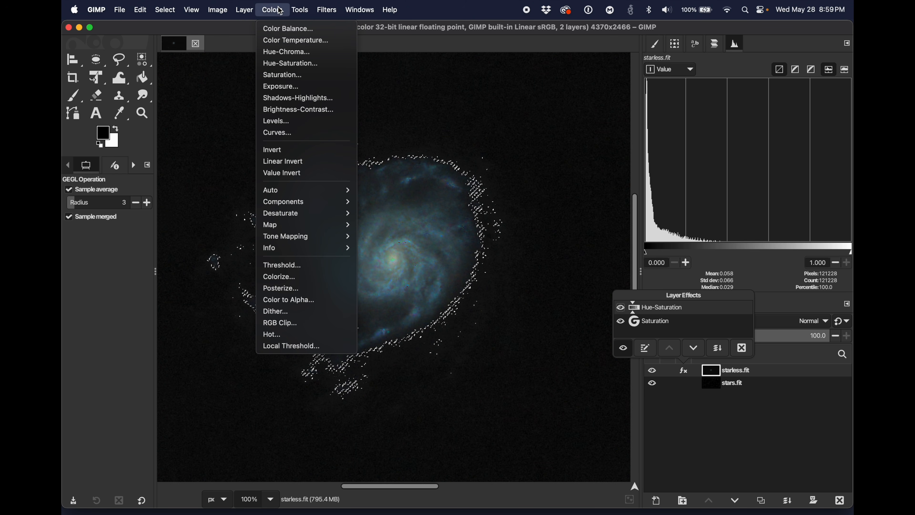
mouse_move(327, 13)
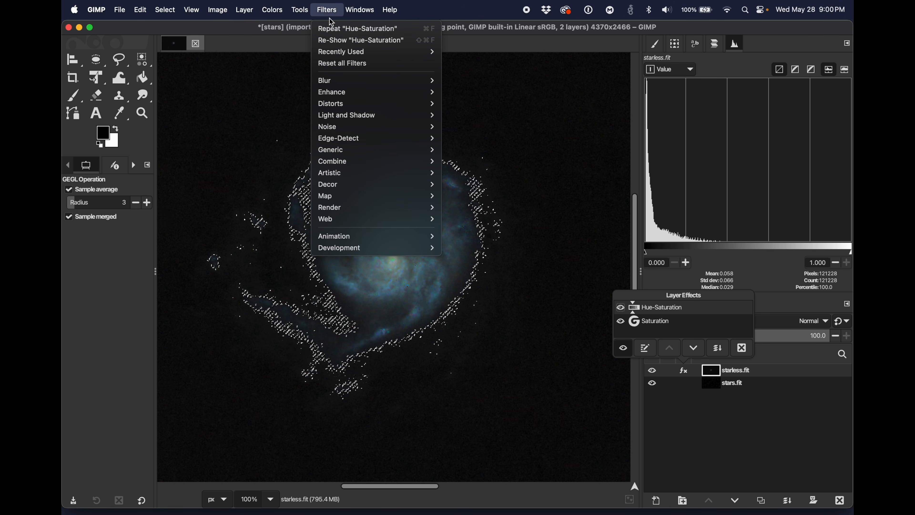
mouse_move(338, 93)
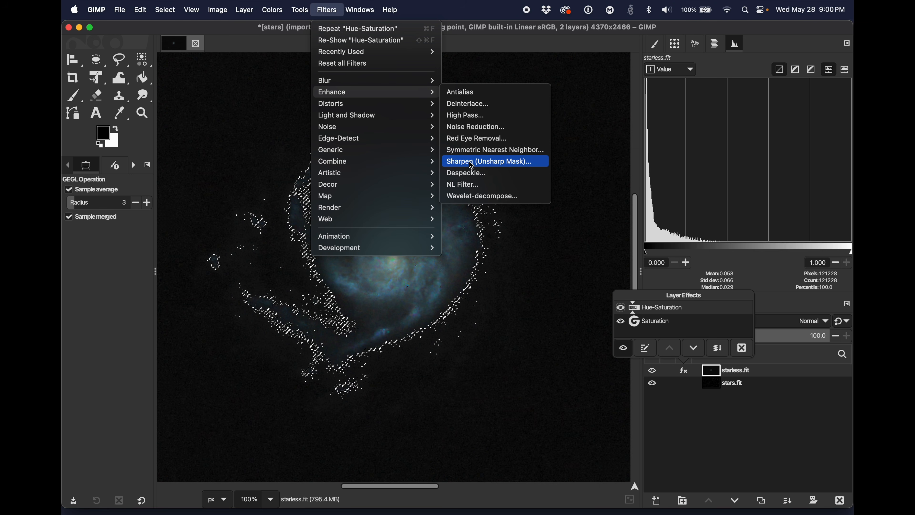
left_click(486, 164)
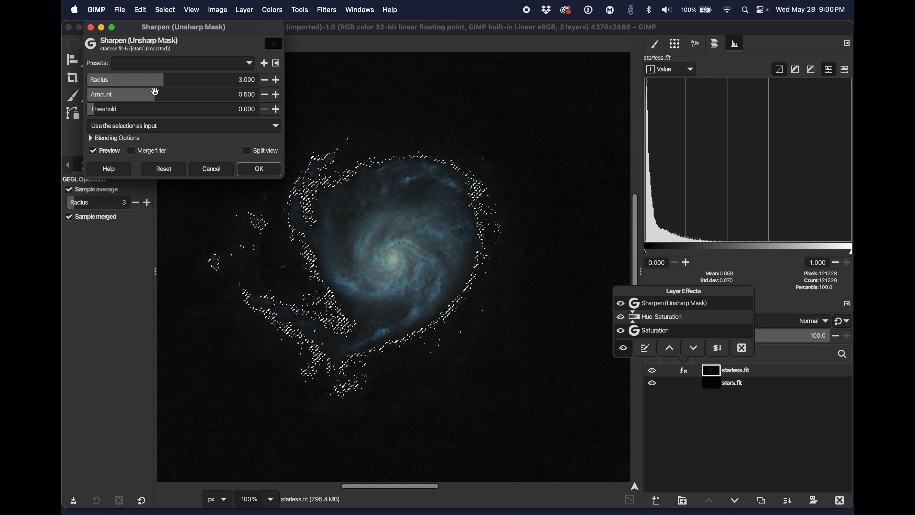
mouse_move(161, 80)
left_mouse_down()
mouse_move(124, 79)
mouse_move(176, 79)
left_mouse_up()
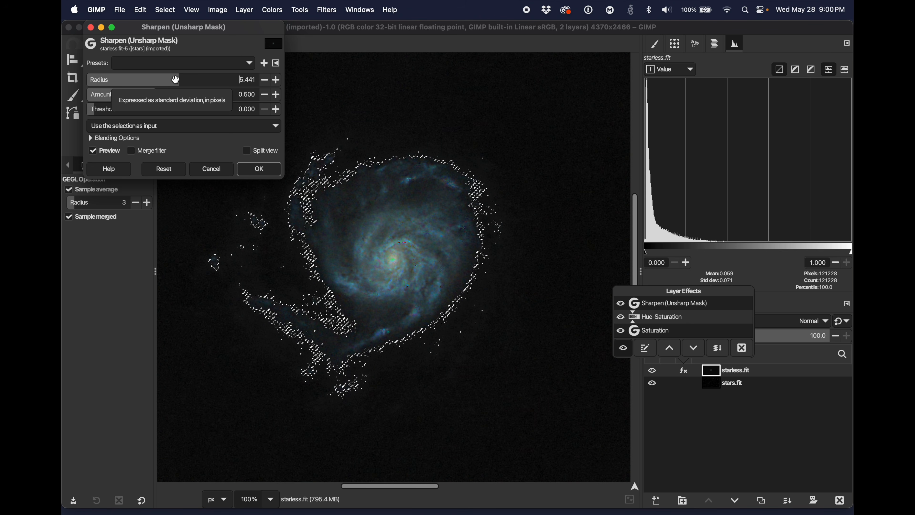
left_click_drag(176, 80, 154, 80)
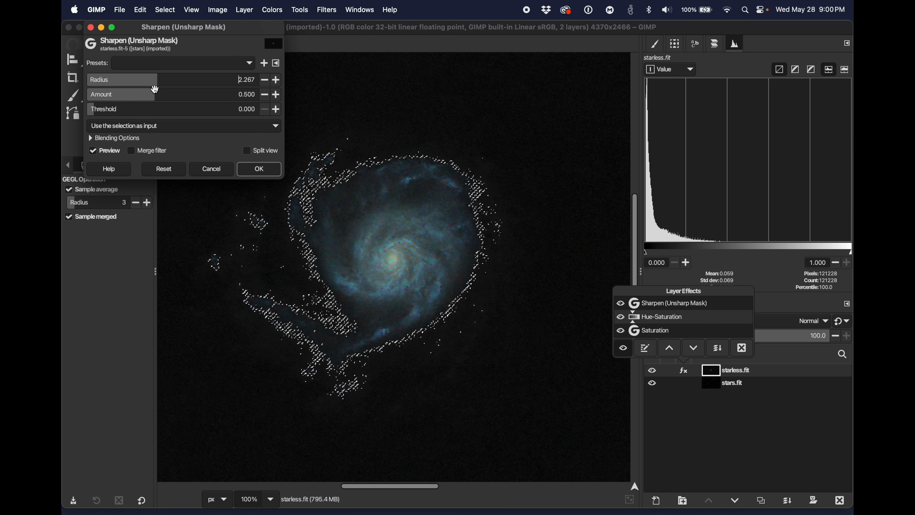
left_click_drag(156, 93, 196, 93)
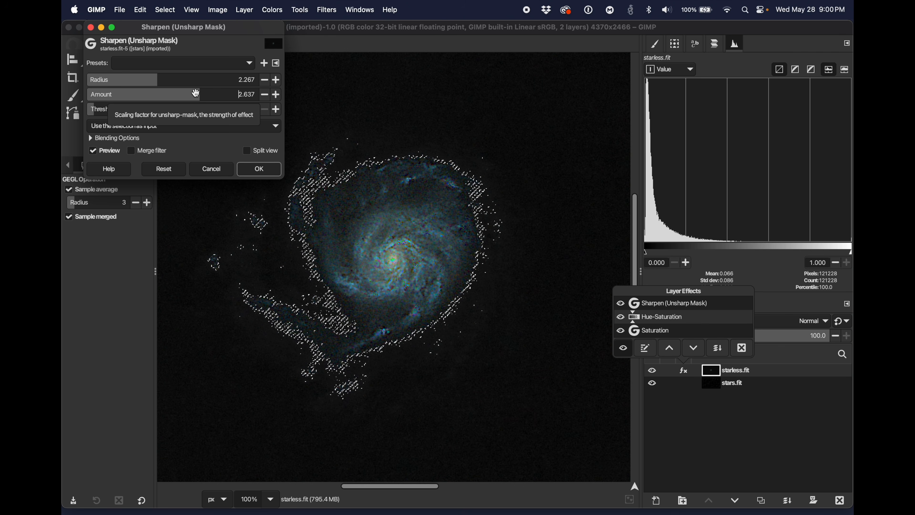
left_click_drag(196, 94, 152, 98)
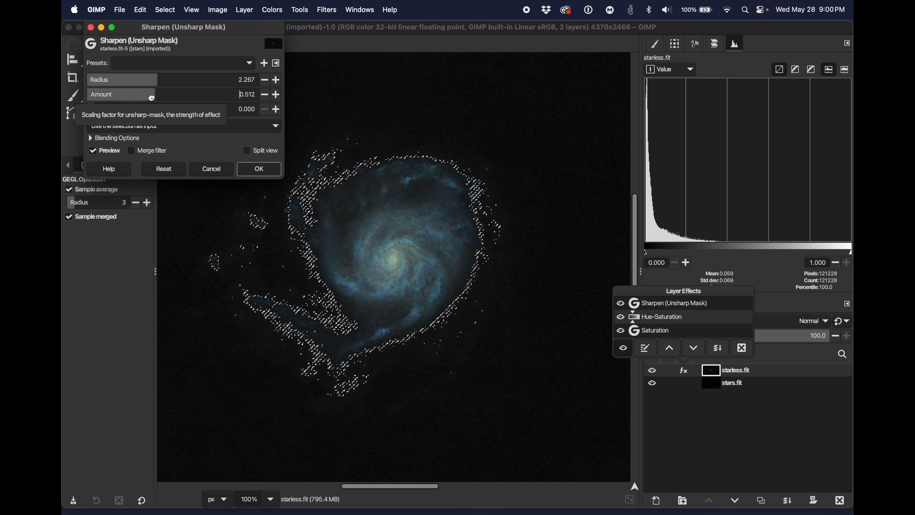
left_click_drag(152, 98, 149, 98)
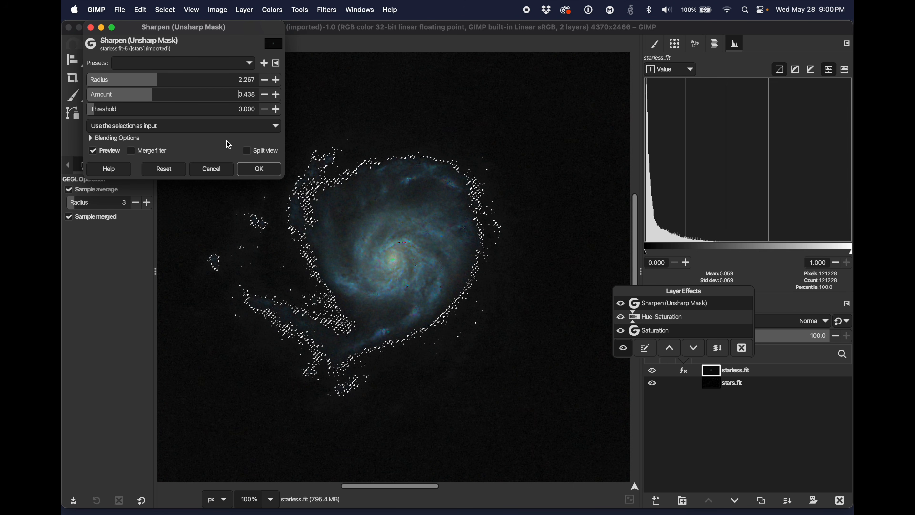
left_click(260, 170)
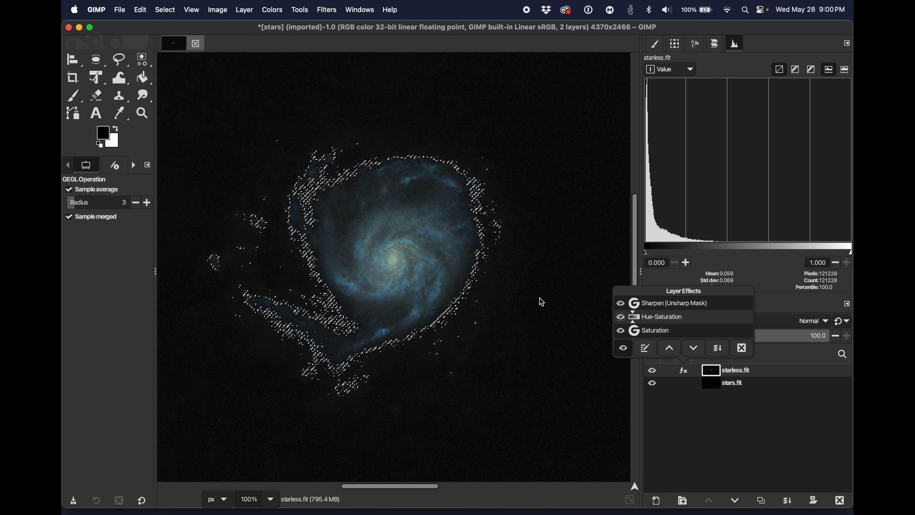
Step: Compare the galaxy's detail with and without the Sharpen (Unsharp Mask) effect at 100% zoom
left_click(634, 304)
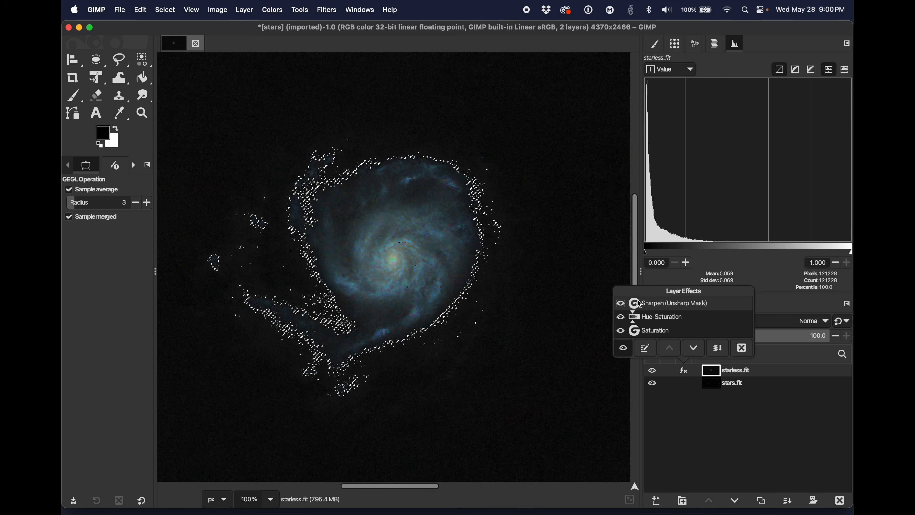
left_click(621, 305)
left_click(621, 305)
left_click(621, 305)
left_click(622, 306)
left_click(622, 305)
left_click(621, 305)
left_click(622, 306)
left_click(621, 305)
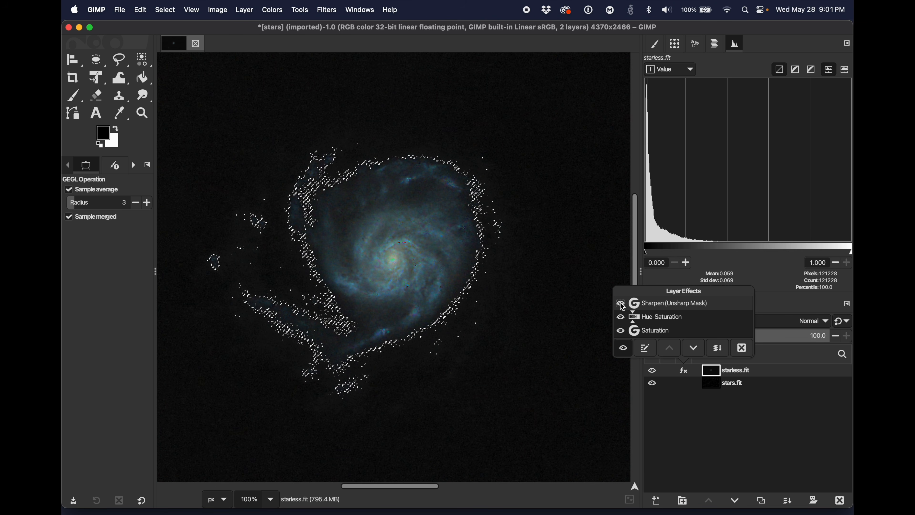
left_click(622, 305)
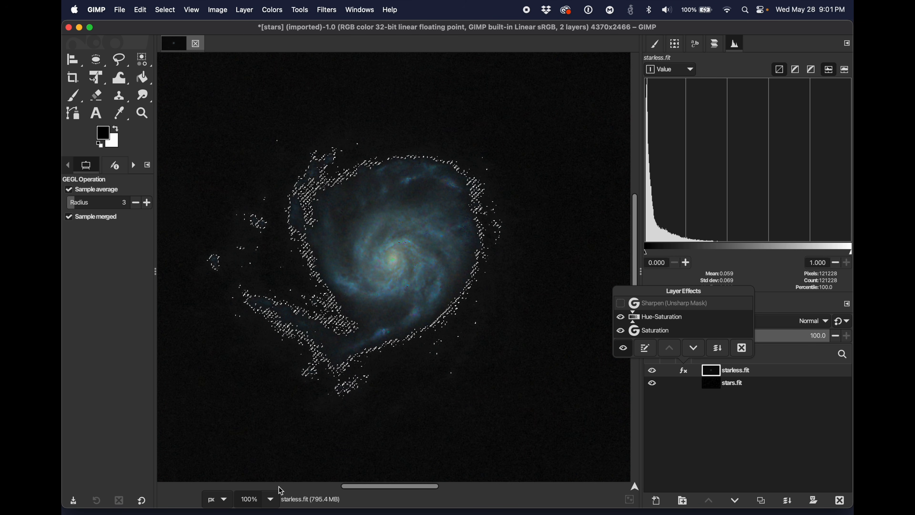
Step: Set the view to 66.7% and compare the galaxy with the Sharpen (Unsharp Mask) effect shown and hidden
left_click(271, 500)
left_click(271, 500)
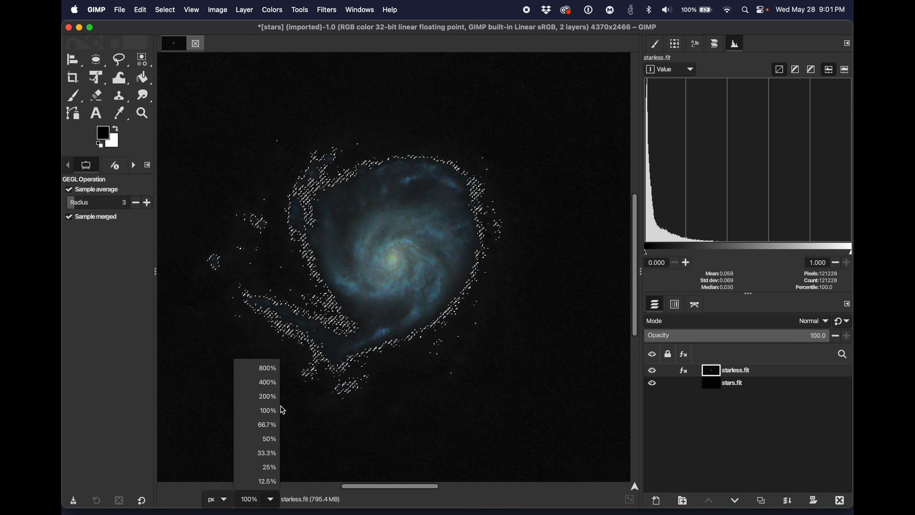
left_click(268, 425)
left_click(684, 370)
left_click(623, 298)
left_click(623, 298)
left_click(623, 298)
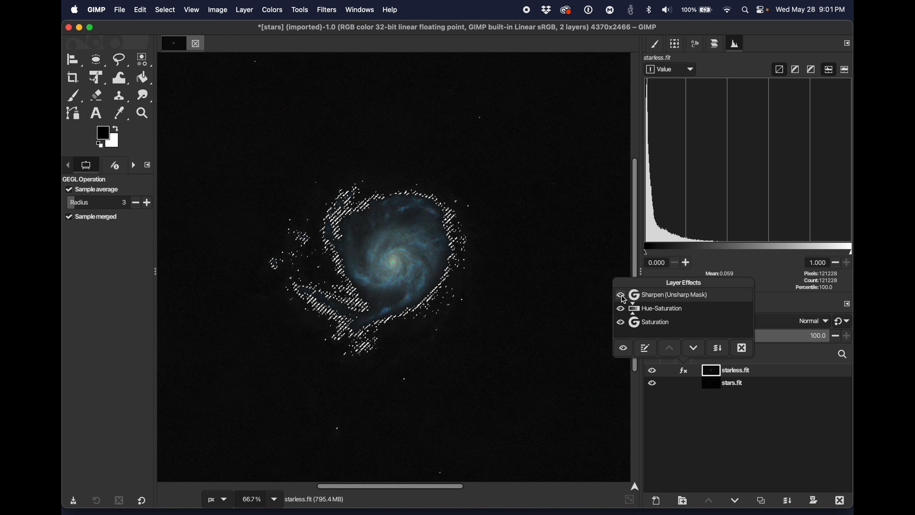
left_click(624, 297)
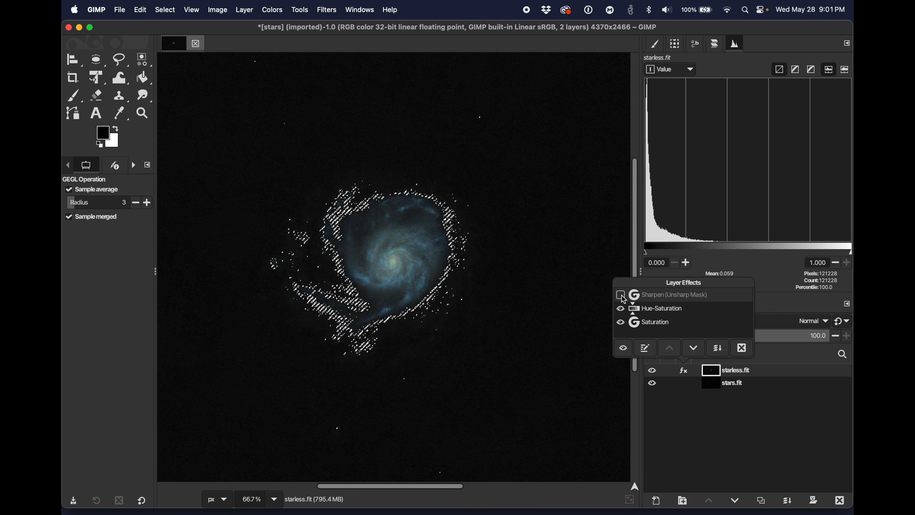
Step: Turn the starless layer's Sharpen (Unsharp Mask) effect back on and close the layer effects list
left_click(624, 301)
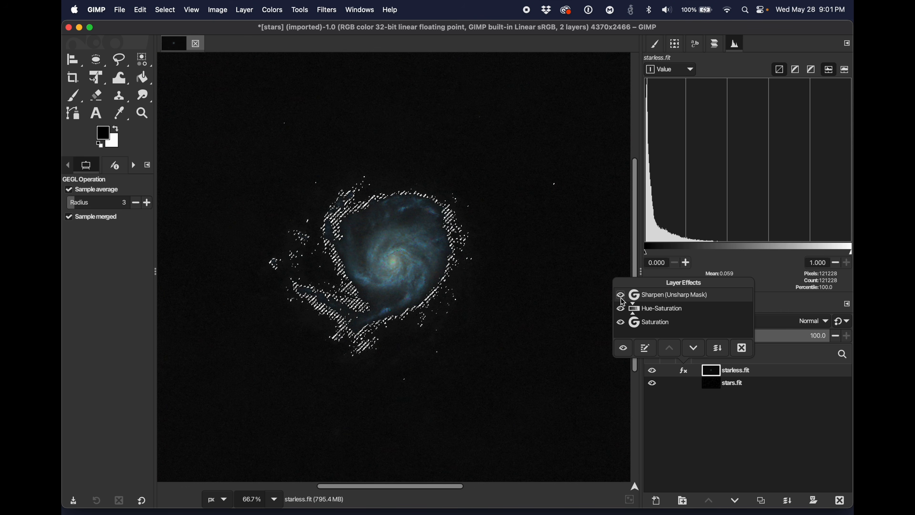
left_click(534, 399)
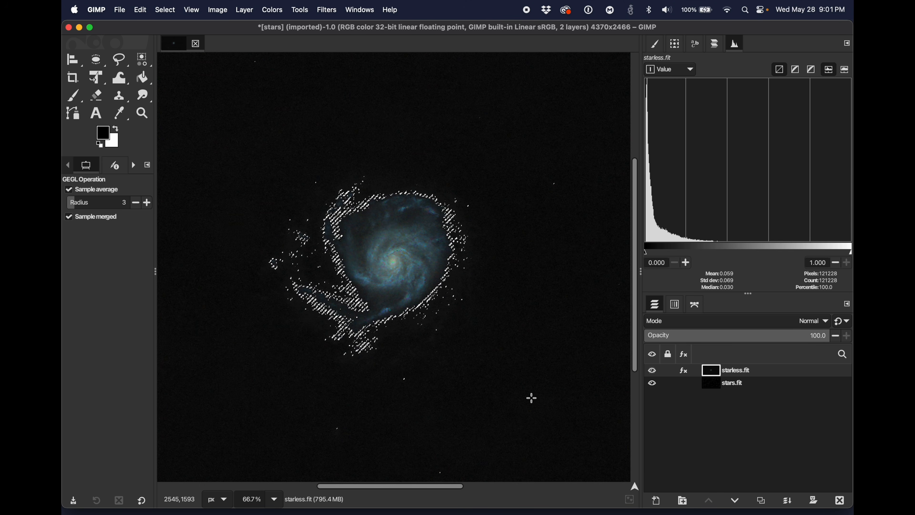
scroll(532, 398, "down", 3)
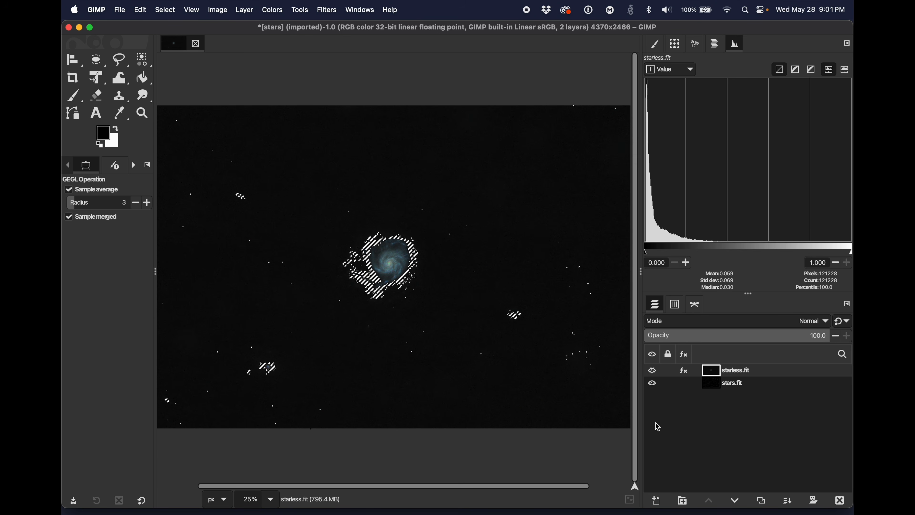
Step: Place the stars.fit layer above starless.fit and set its blend mode to Screen
mouse_move(746, 388)
left_mouse_down()
mouse_move(735, 364)
mouse_move(732, 390)
left_mouse_up()
left_click(732, 373)
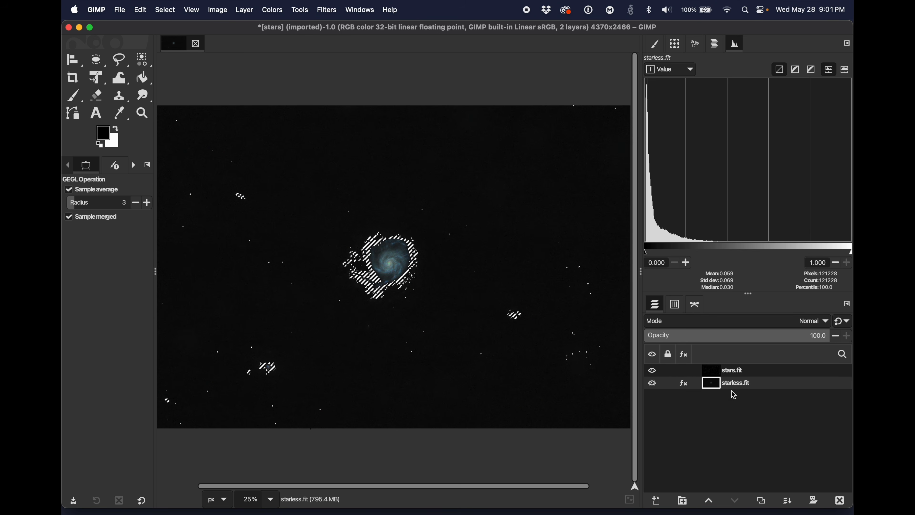
left_click(731, 370)
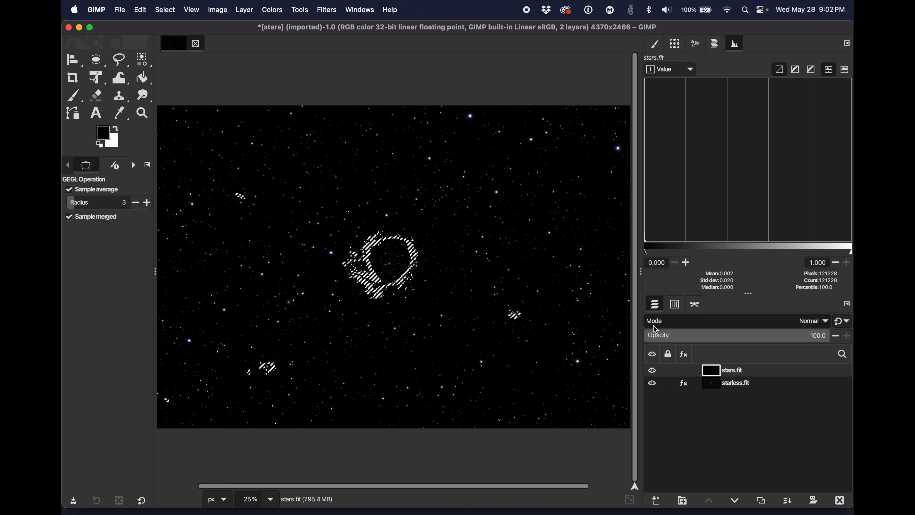
left_click(813, 323)
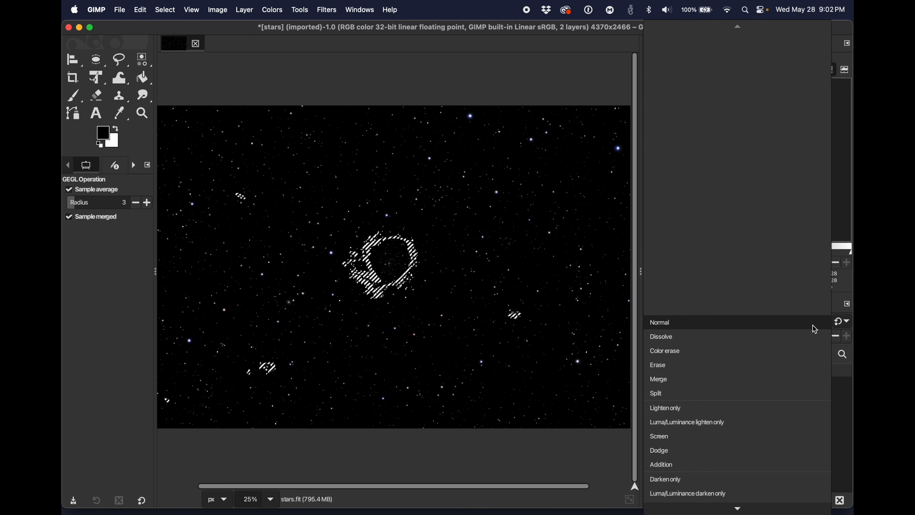
left_click(717, 441)
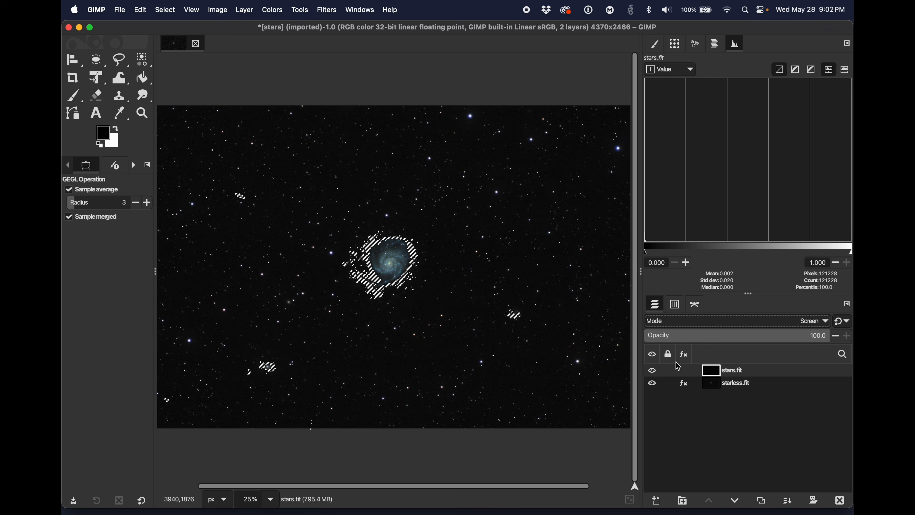
Step: Apply Curves to the selected galaxy on starless.fit with a slightly lowered shadow point and input 36.68 at output 44.92, and clear the selection
left_click(714, 390)
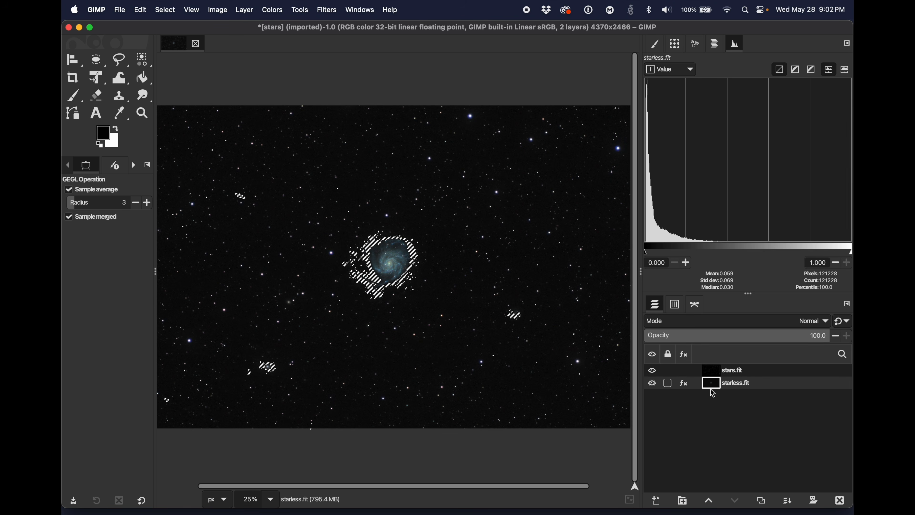
left_click(271, 13)
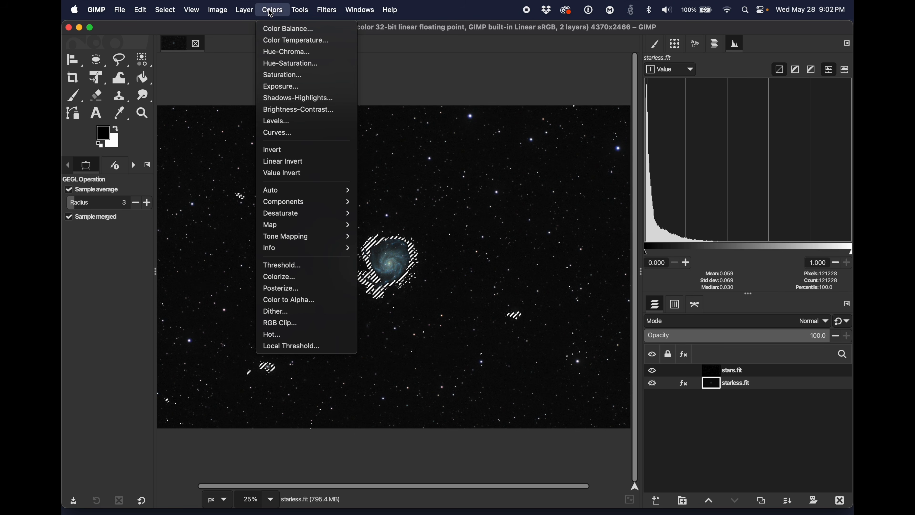
left_click(273, 133)
left_click_drag(150, 177, 149, 170)
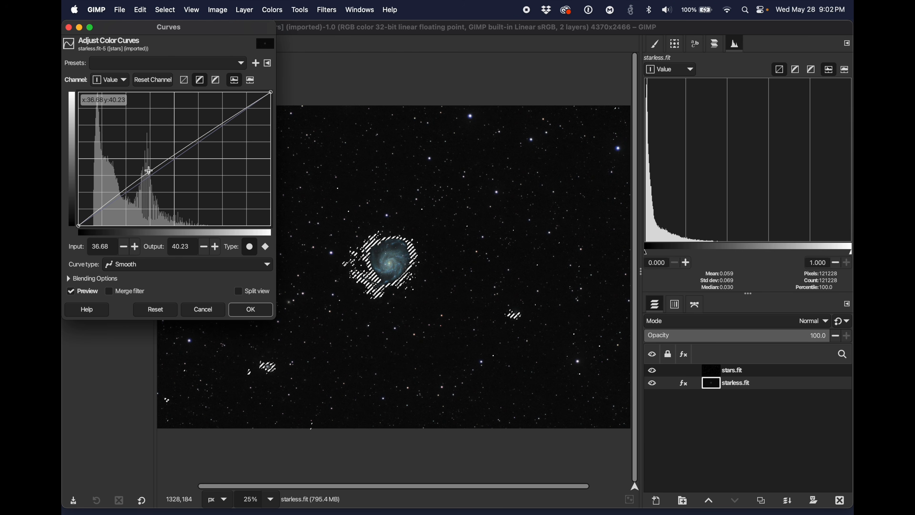
left_click(101, 210)
left_click_drag(101, 210, 102, 213)
left_click_drag(148, 170, 147, 164)
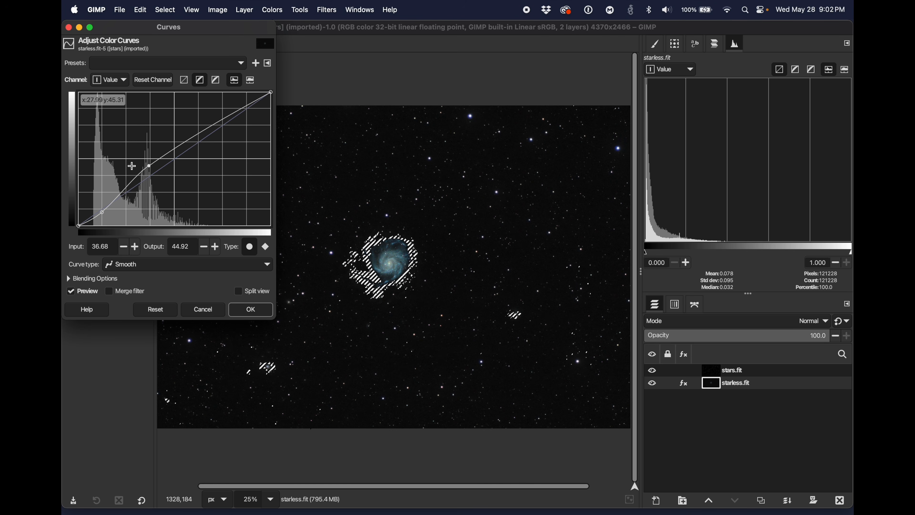
left_click(251, 309)
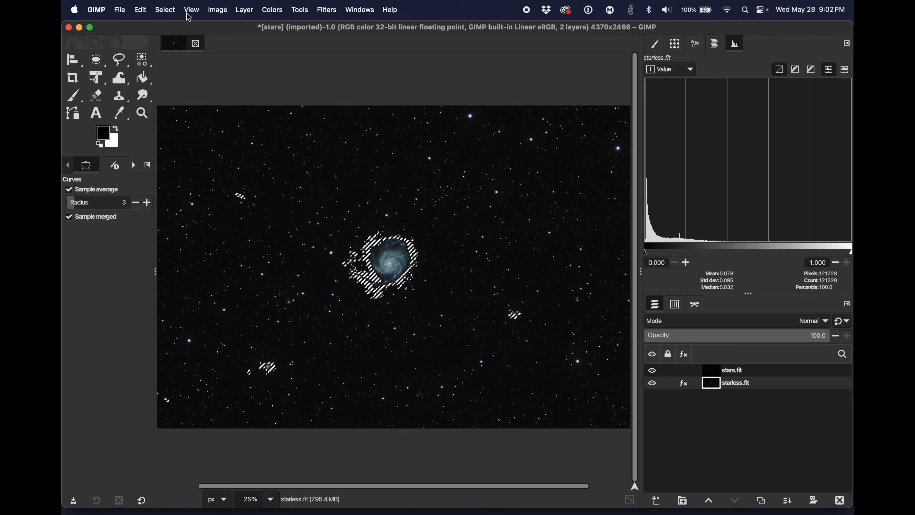
left_click(167, 10)
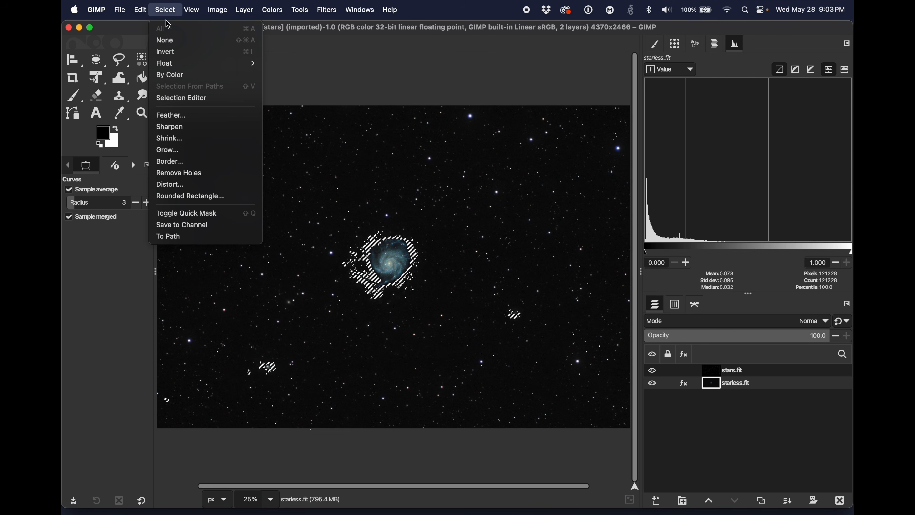
left_click(167, 40)
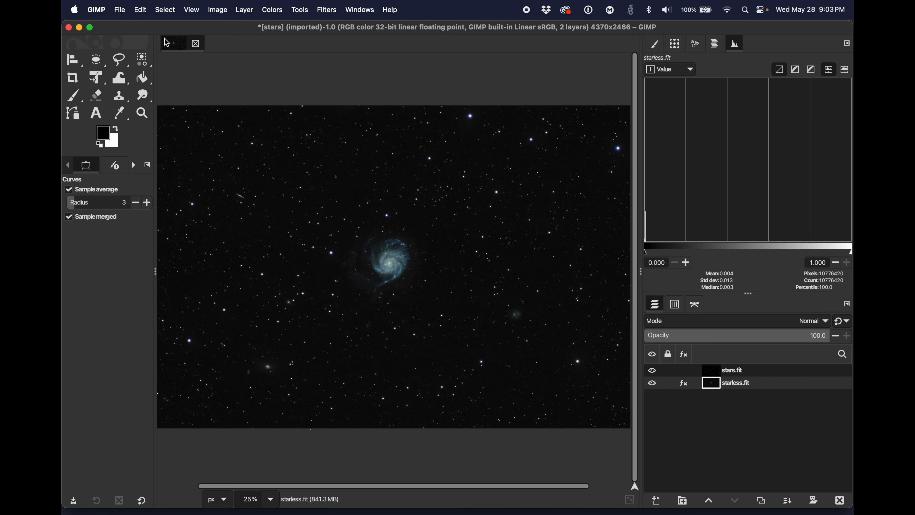
Step: Examine the combined galaxy and star field at zoom levels between 9.09% and 66.7%
key("plus")
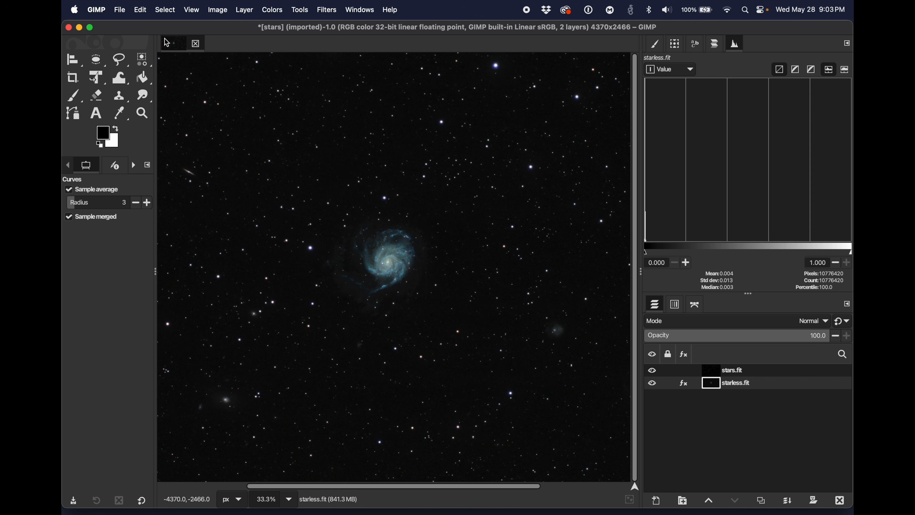
key("plus")
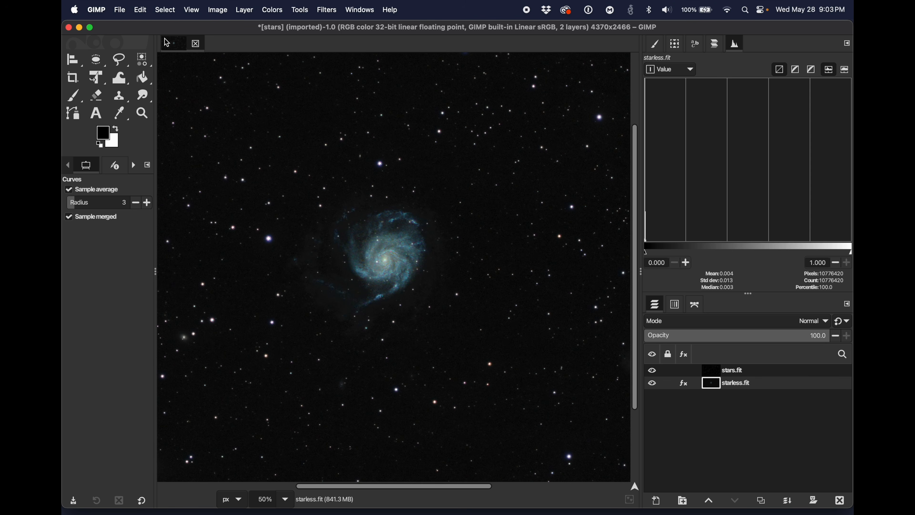
key("minus")
key("minus")
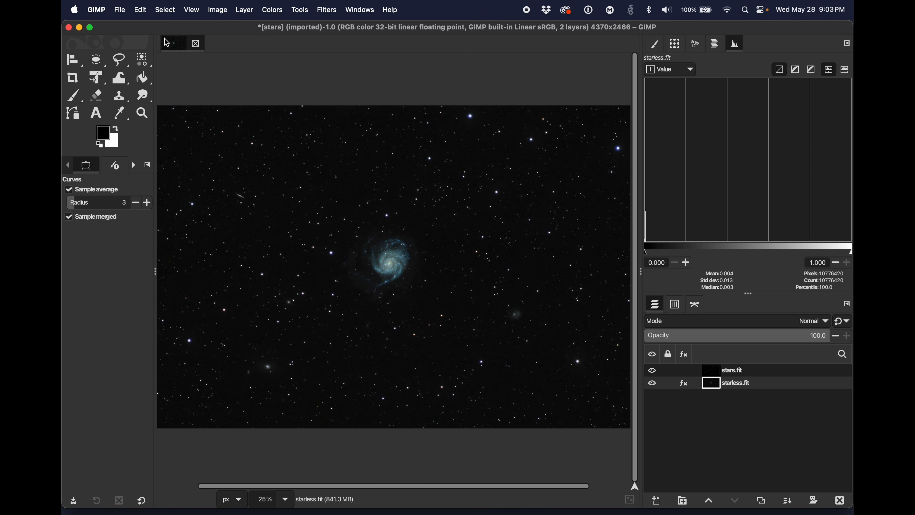
key("minus")
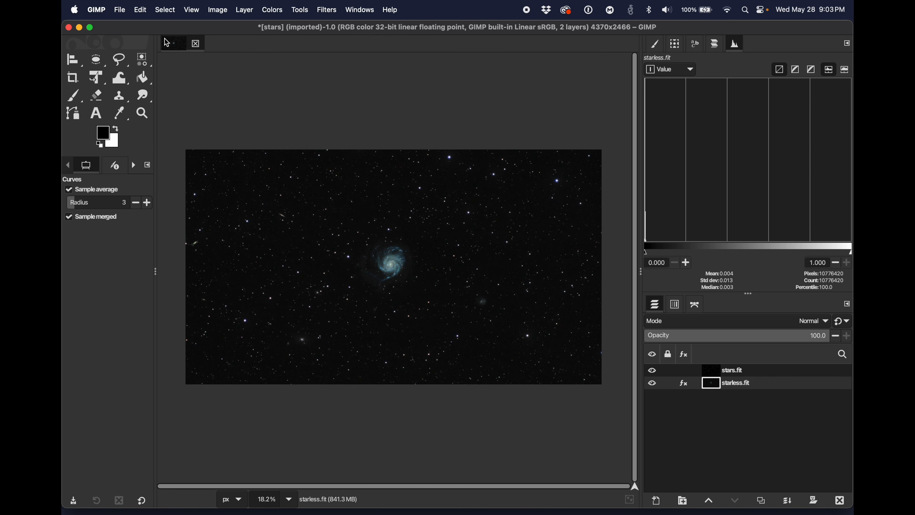
key("minus")
key("minus")
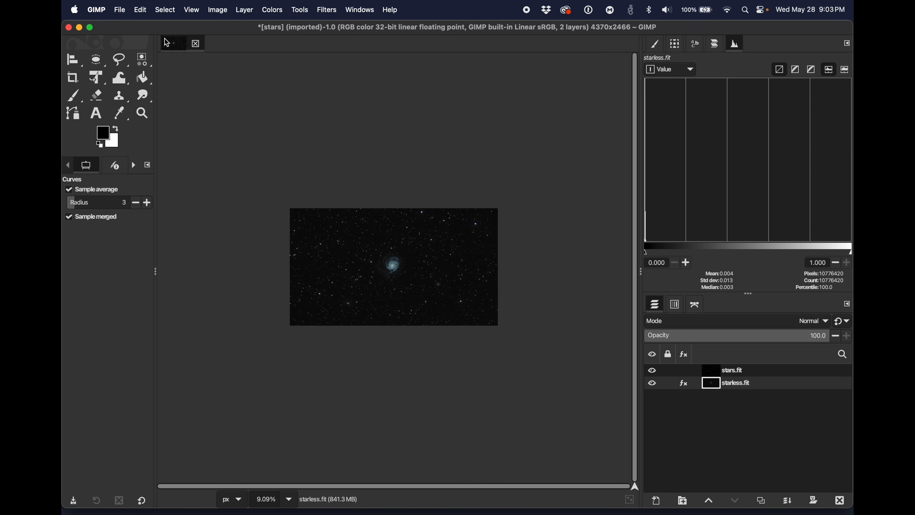
key("plus")
key("plus")
key("plus")
key("plus")
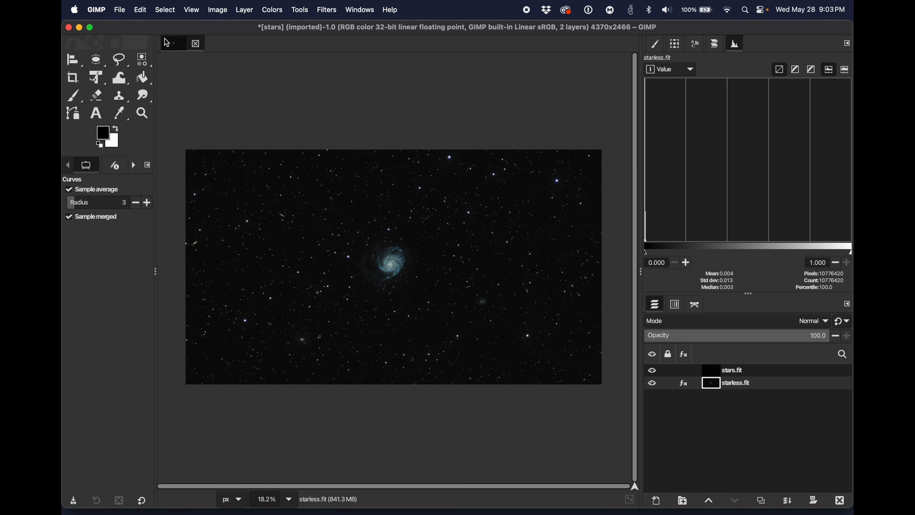
key("plus")
key("plus")
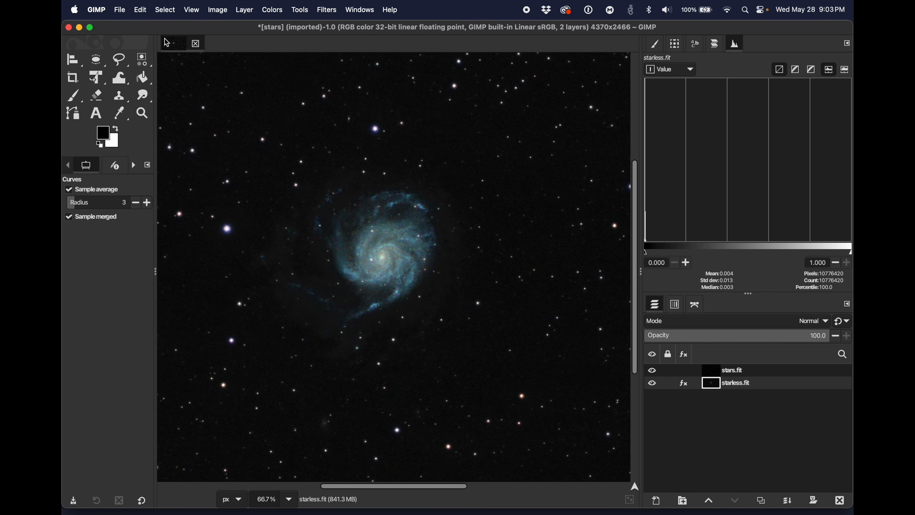
key("minus")
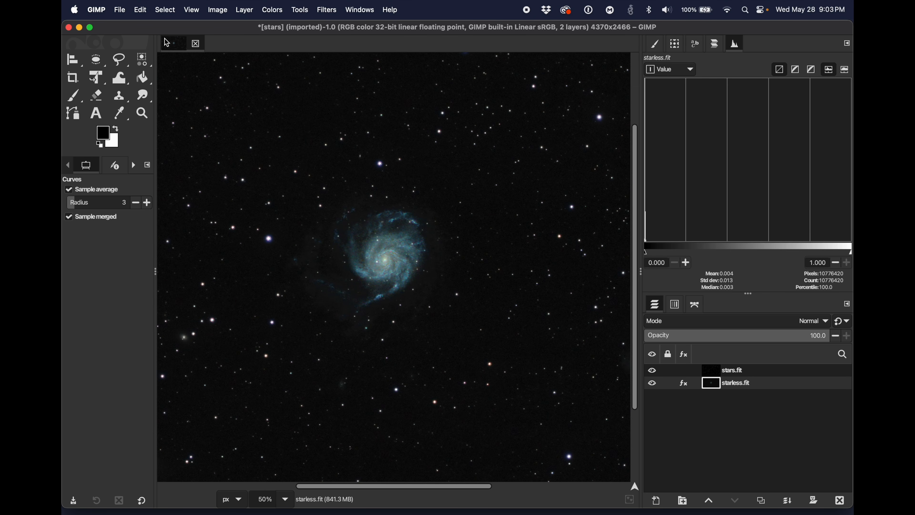
key("minus")
key("minus")
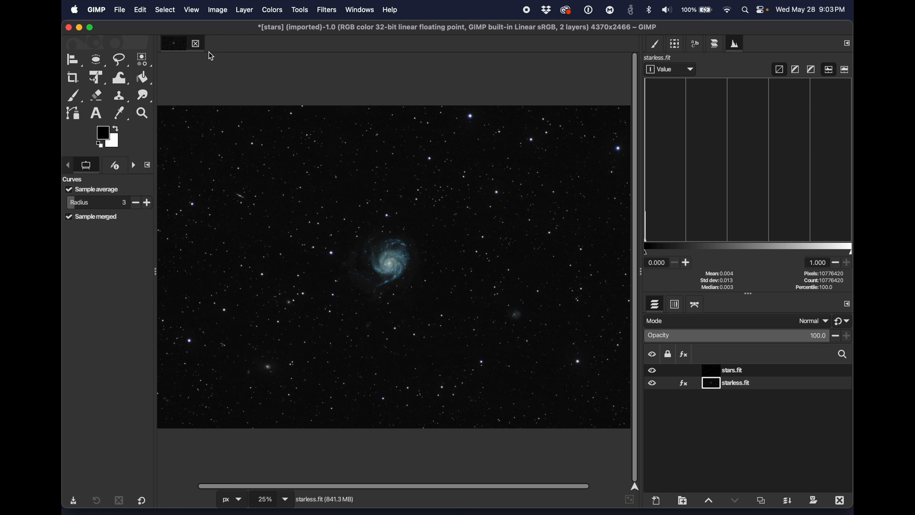
right_click(709, 372)
key("Escape")
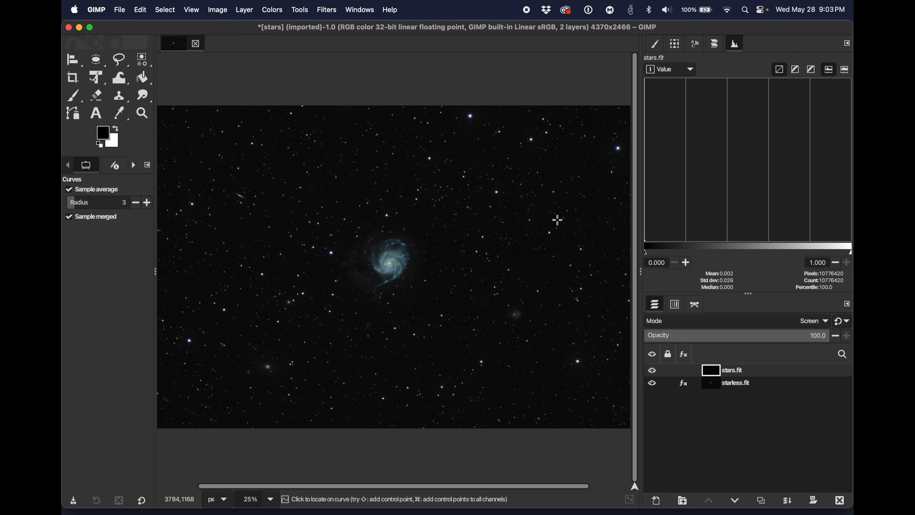
left_click(271, 10)
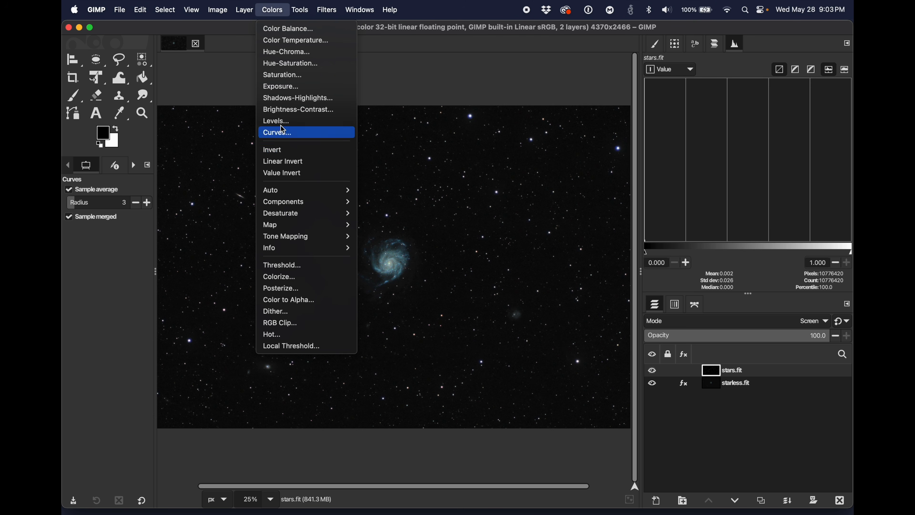
left_click(279, 132)
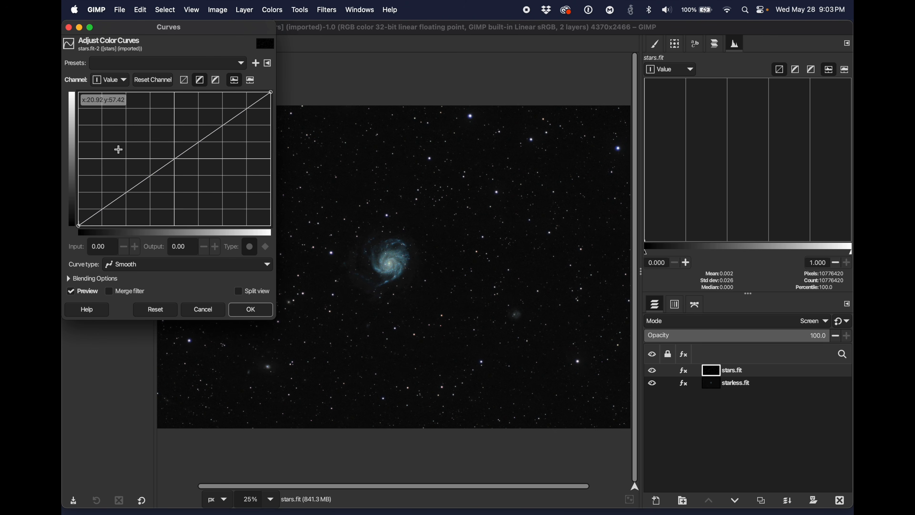
mouse_move(162, 164)
left_mouse_down()
mouse_move(151, 127)
mouse_move(179, 181)
mouse_move(169, 161)
left_mouse_up()
left_click(202, 308)
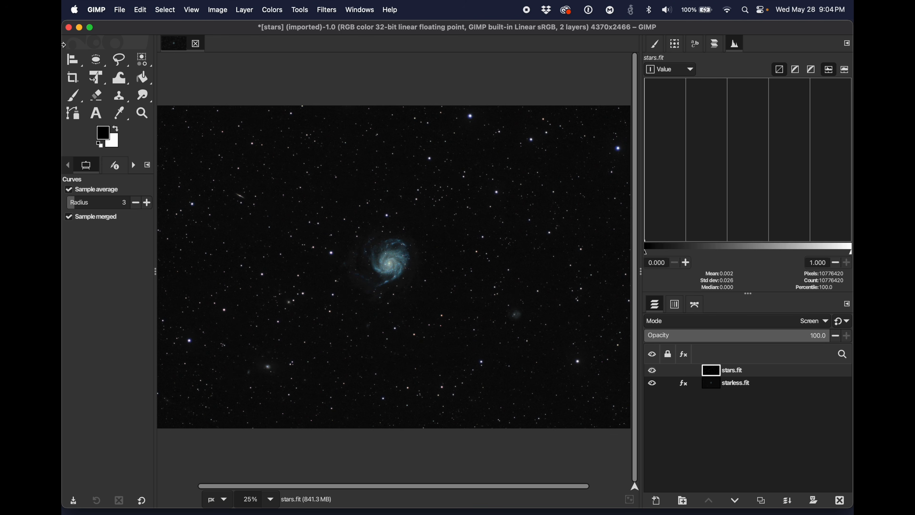
Step: Save the layered image as m101-may2025.xcf in the M101 folder
left_click(120, 10)
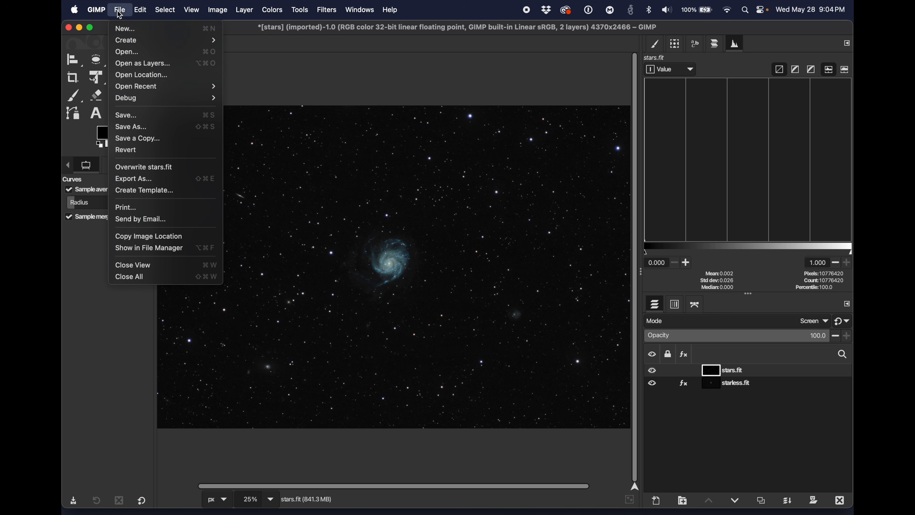
left_click(128, 115)
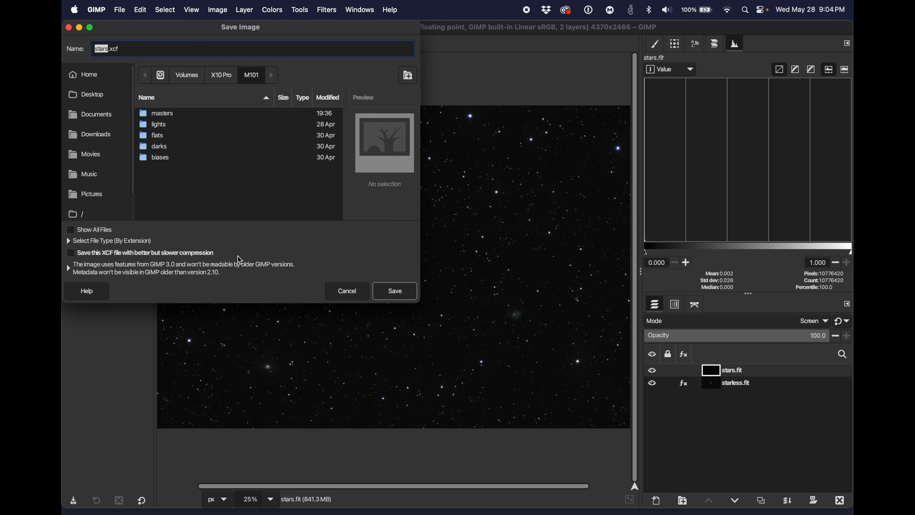
type("m101-may2025")
left_click(398, 290)
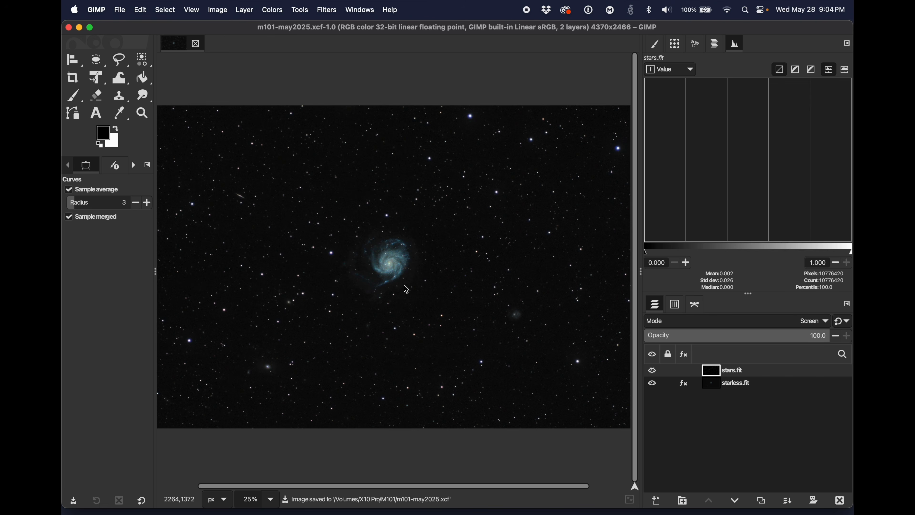
Step: Start exporting the combined picture to the M101 folder as m101-may2025.jpg, choosing JPEG image as the file type
left_click(120, 10)
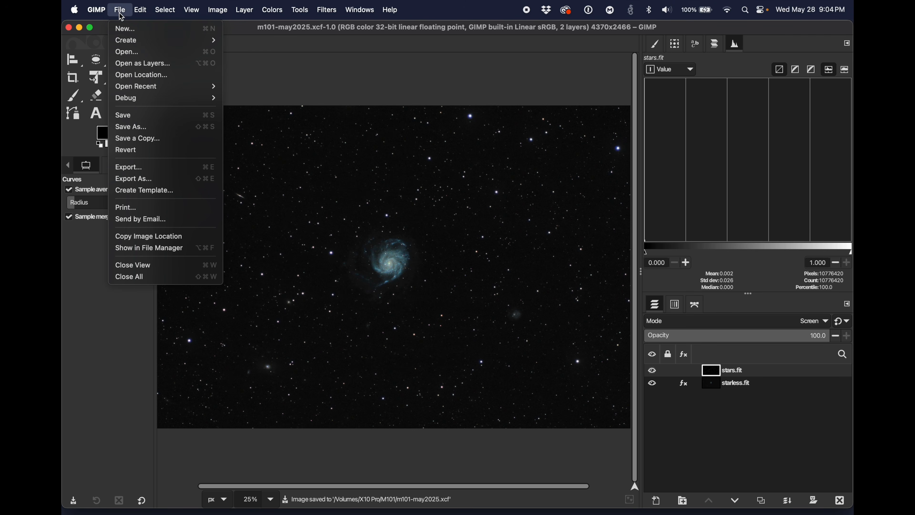
left_click(151, 167)
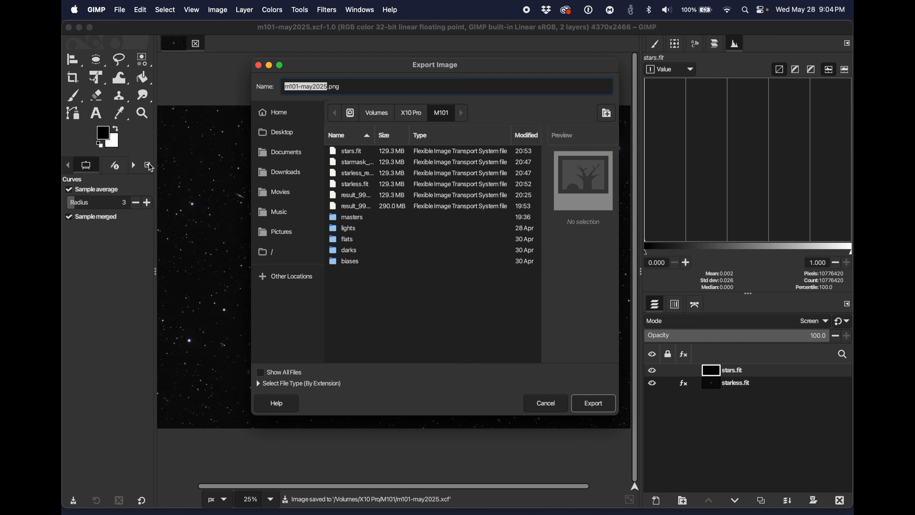
left_click(261, 375)
left_click(261, 375)
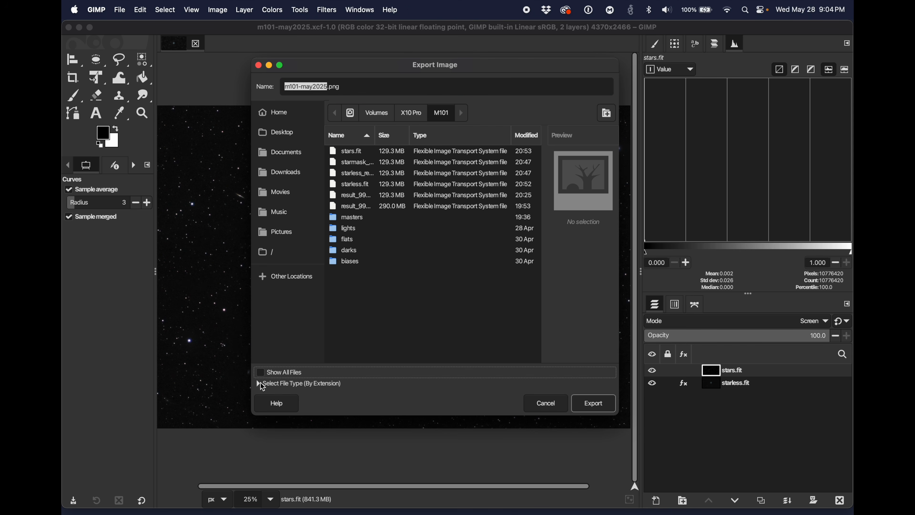
left_click(258, 384)
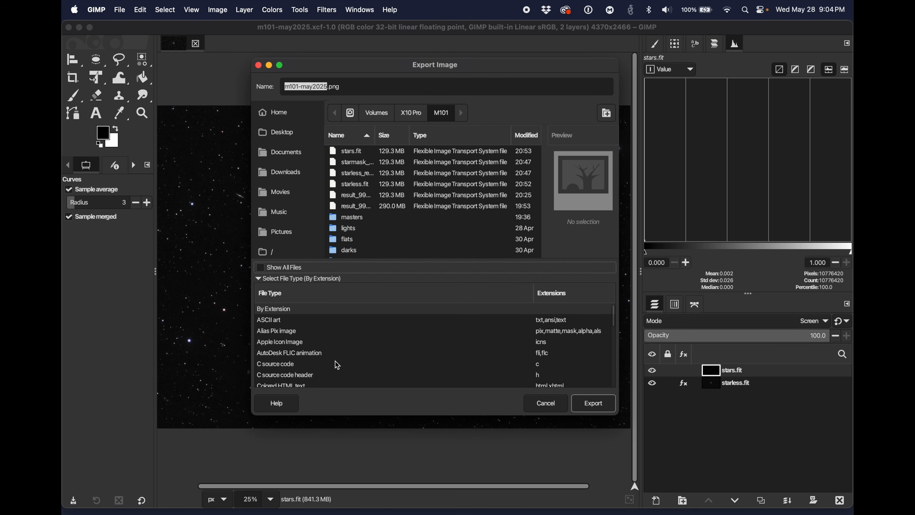
scroll(353, 371, "down", 3)
scroll(355, 373, "down", 10)
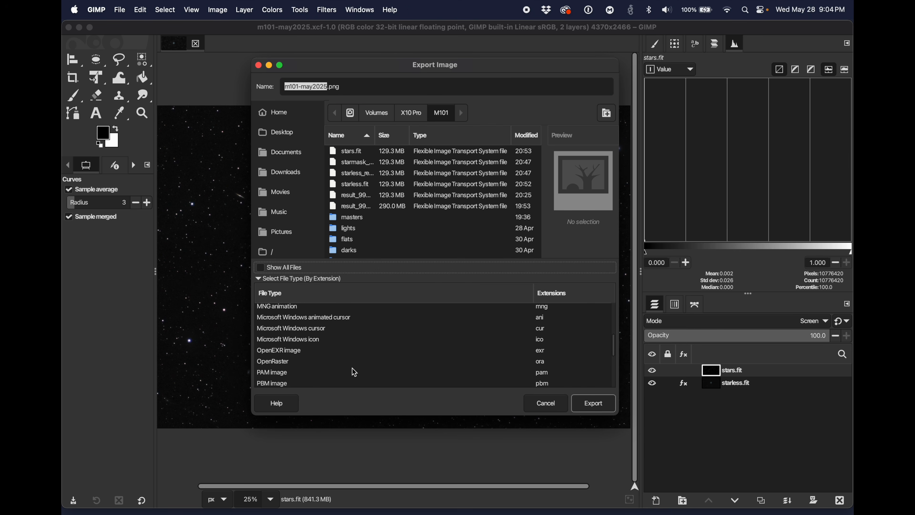
scroll(355, 373, "down", 5)
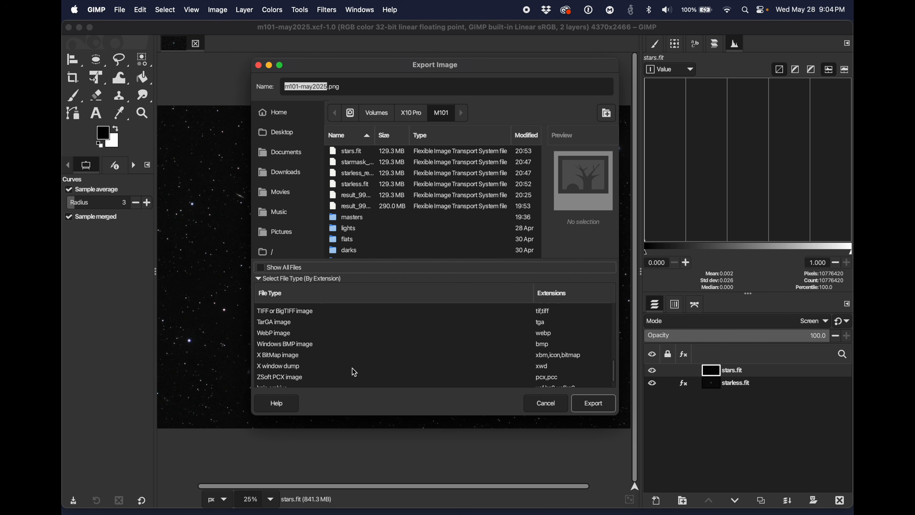
scroll(355, 373, "up", 10)
scroll(355, 372, "up", 5)
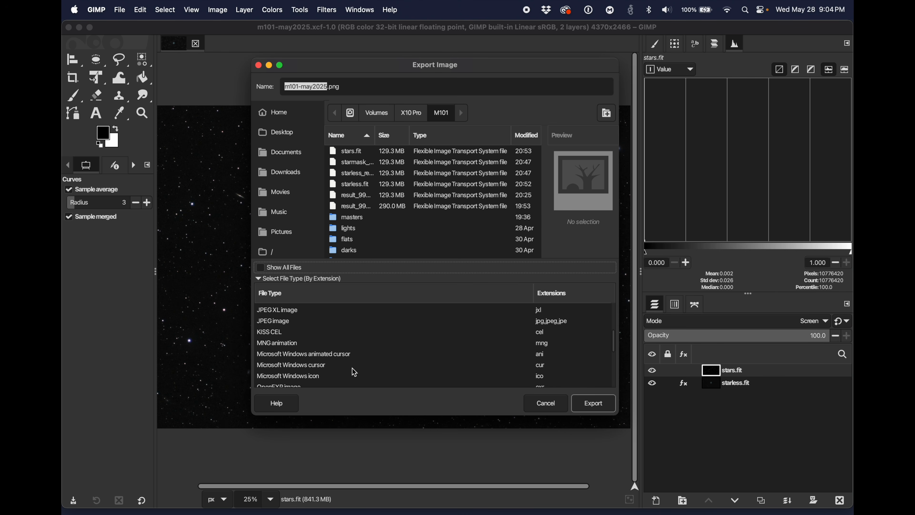
scroll(355, 372, "down", 1)
left_click(286, 349)
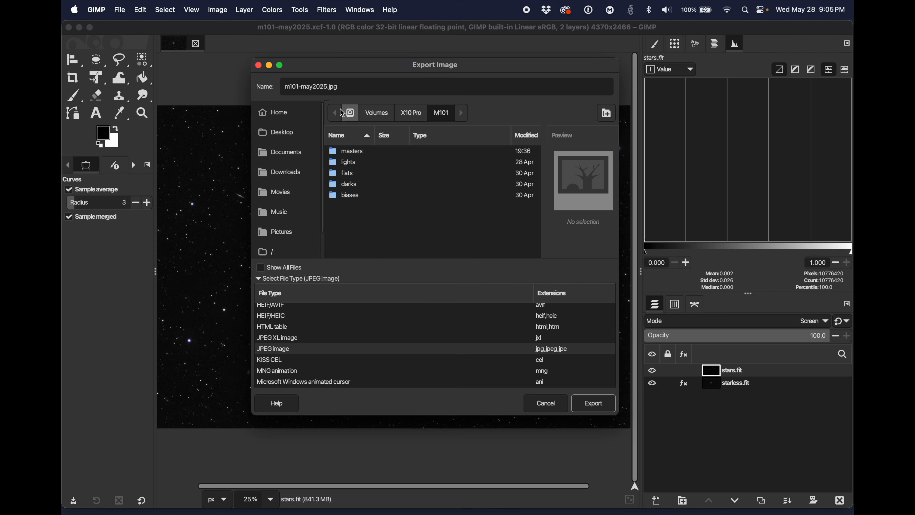
left_click(588, 399)
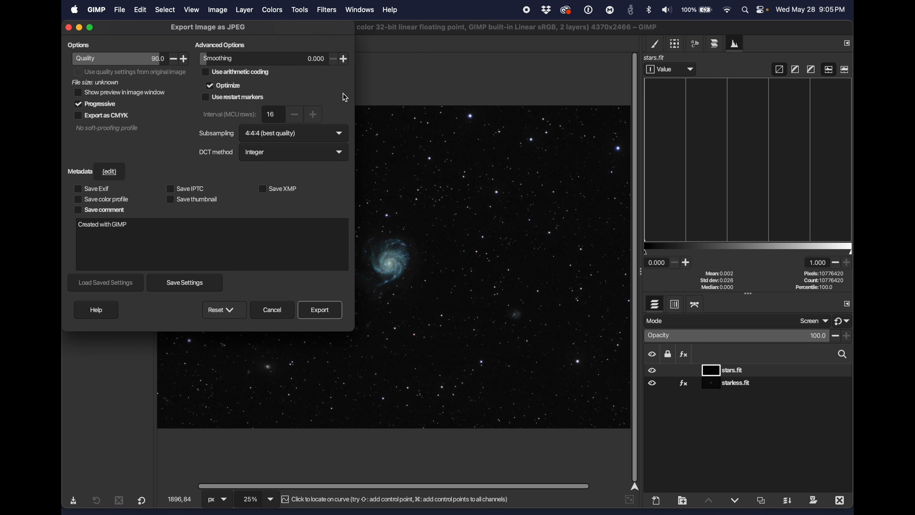
Step: Set the JPEG quality to 100 and complete the export
left_click_drag(300, 31, 493, 113)
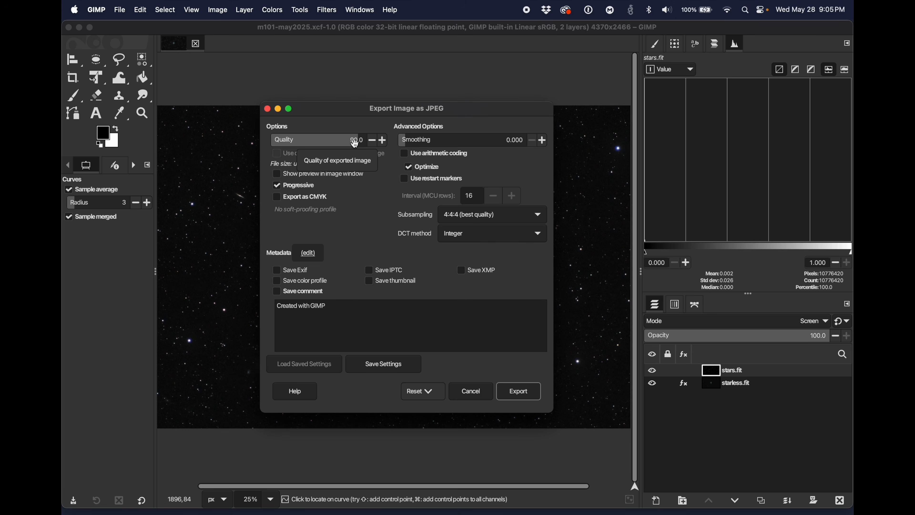
left_click_drag(355, 144, 372, 147)
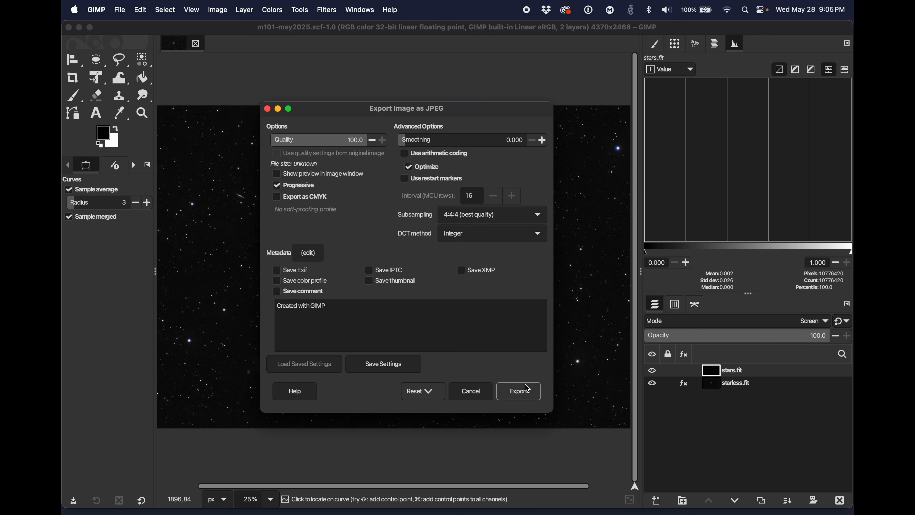
left_click(524, 396)
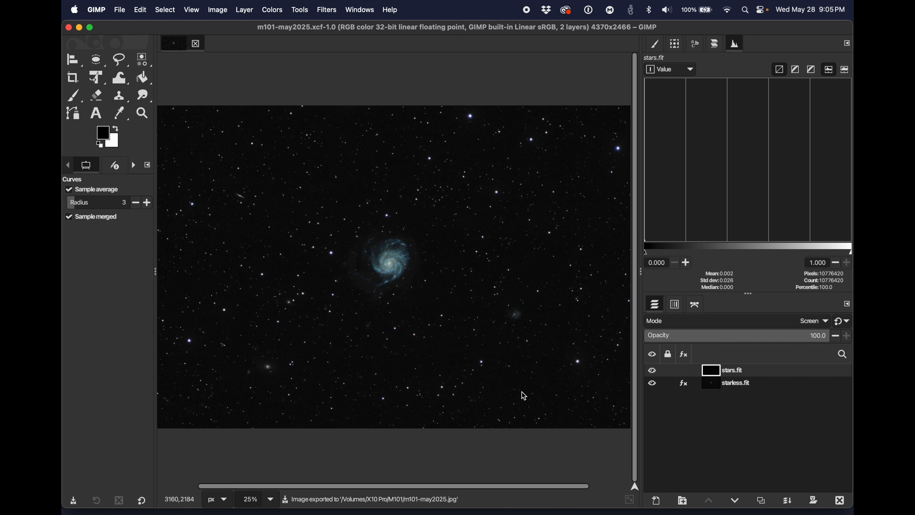
Step: Switch to Finder, check the details of m101-may2025.jpg in the M101 folder on the X10 Pro drive, and open the file
key("super+Tab")
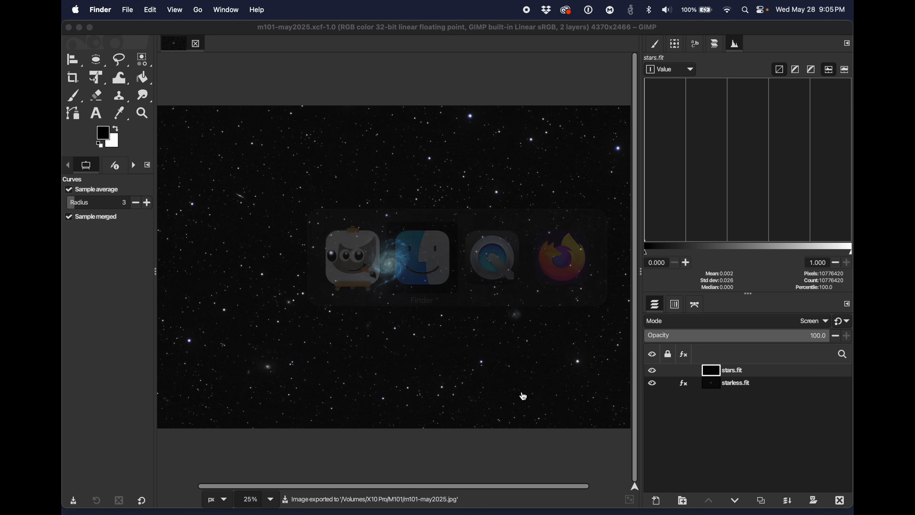
key("super+n")
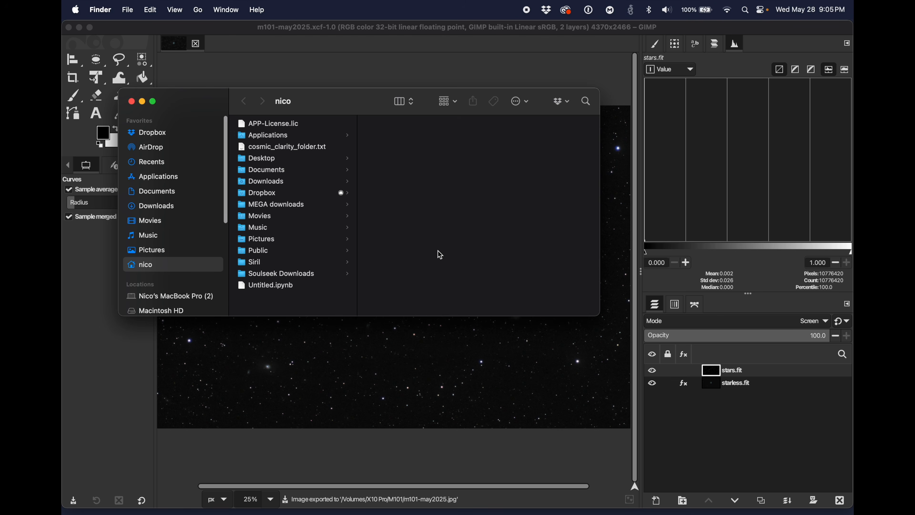
scroll(157, 269, "down", 3)
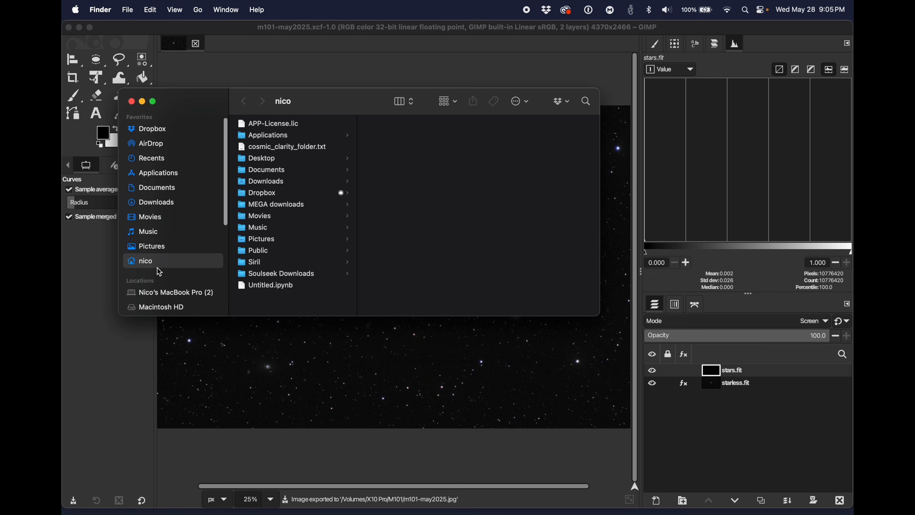
left_click(157, 285)
left_click(279, 126)
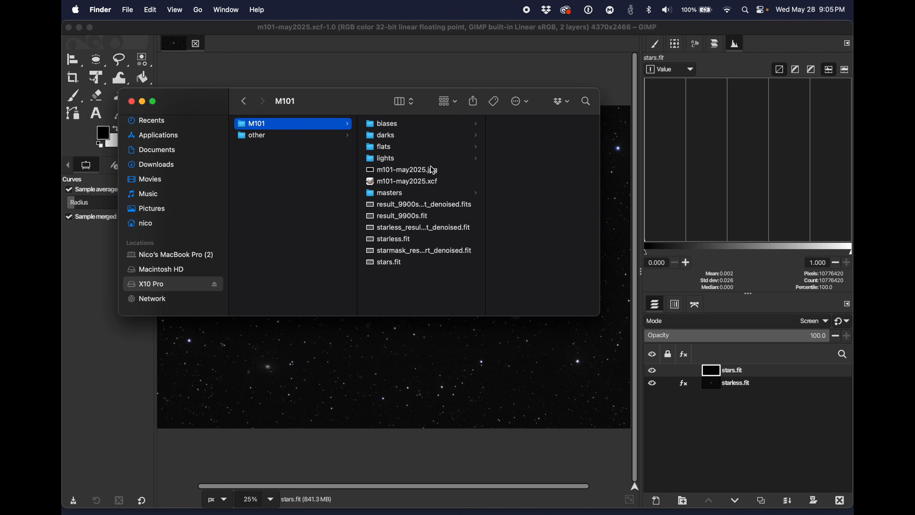
left_click(408, 173)
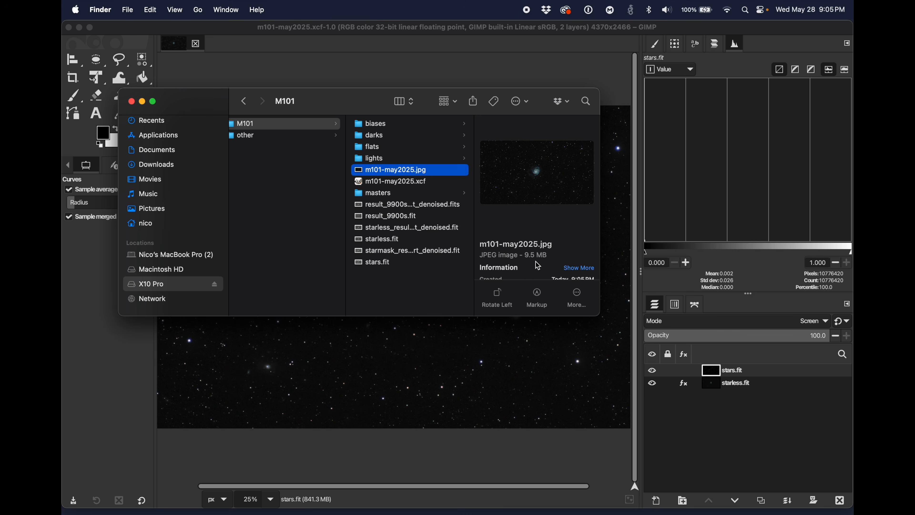
scroll(539, 266, "down", 3)
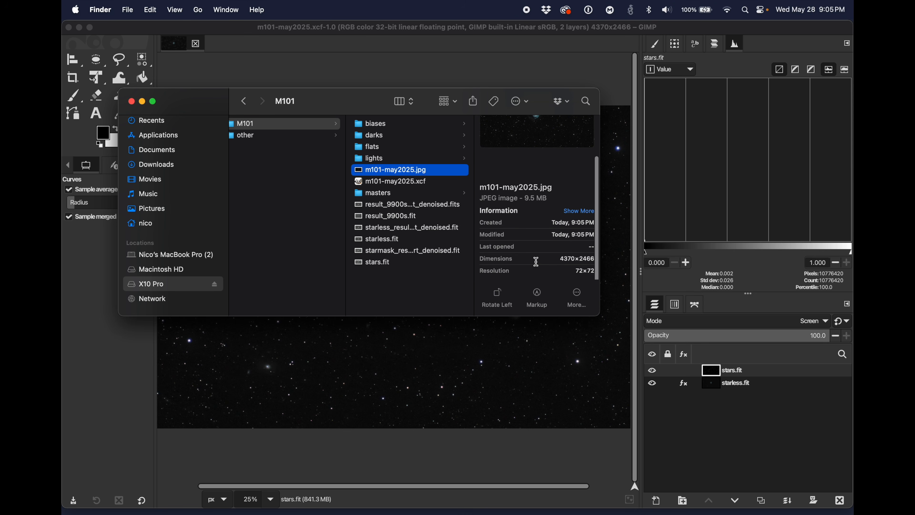
scroll(536, 262, "up", 3)
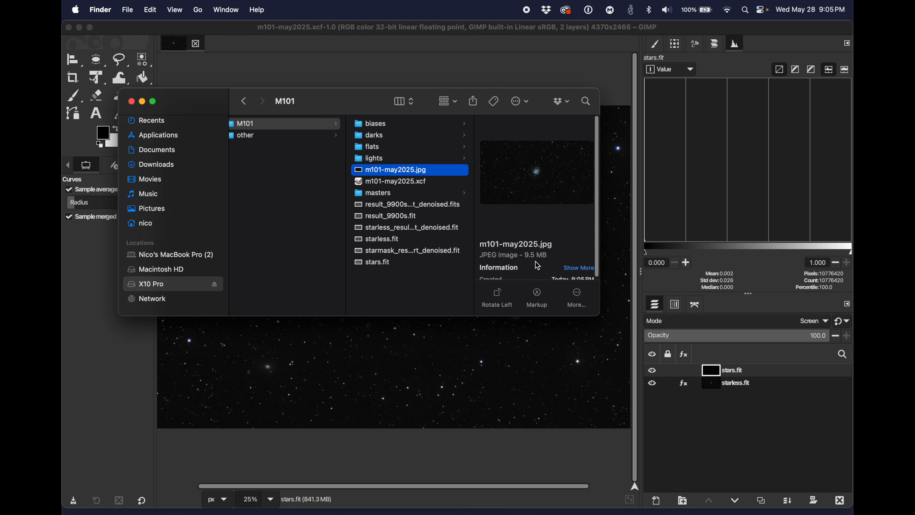
double_click(362, 174)
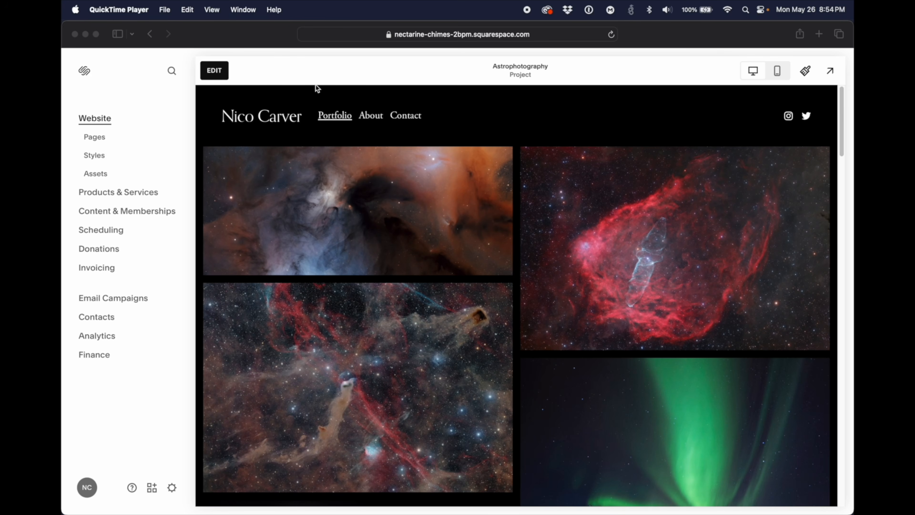
Step: Switch to Squarespace in Safari, put the Astrophotography page into editing mode, and view its gallery's options for adding images
left_click(226, 71)
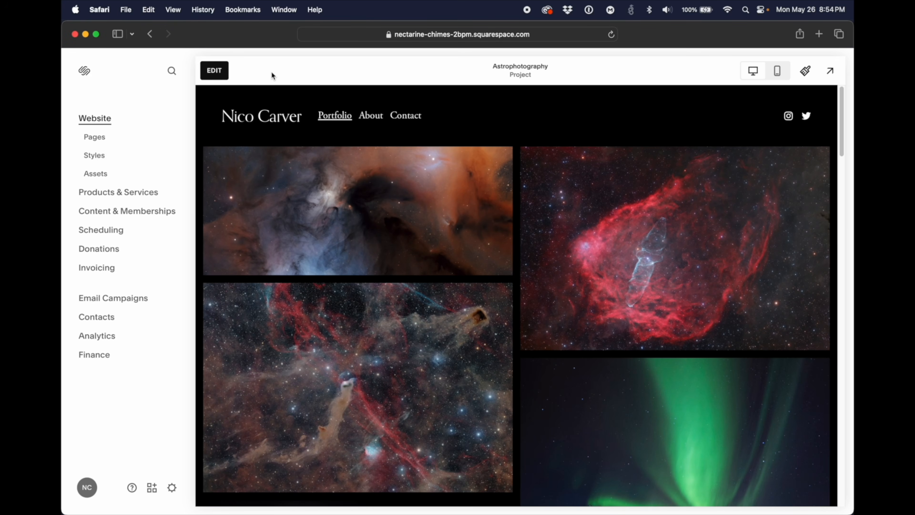
left_click(215, 71)
mouse_move(528, 125)
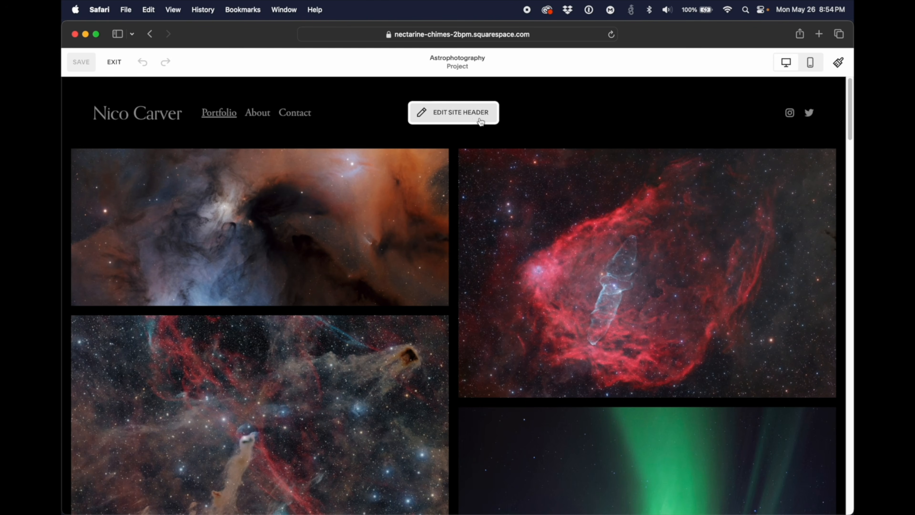
mouse_move(502, 197)
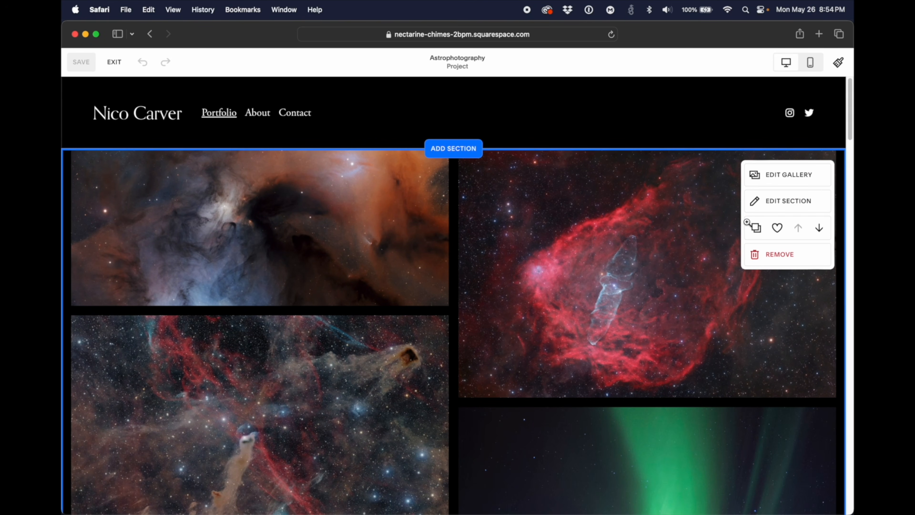
left_click(794, 186)
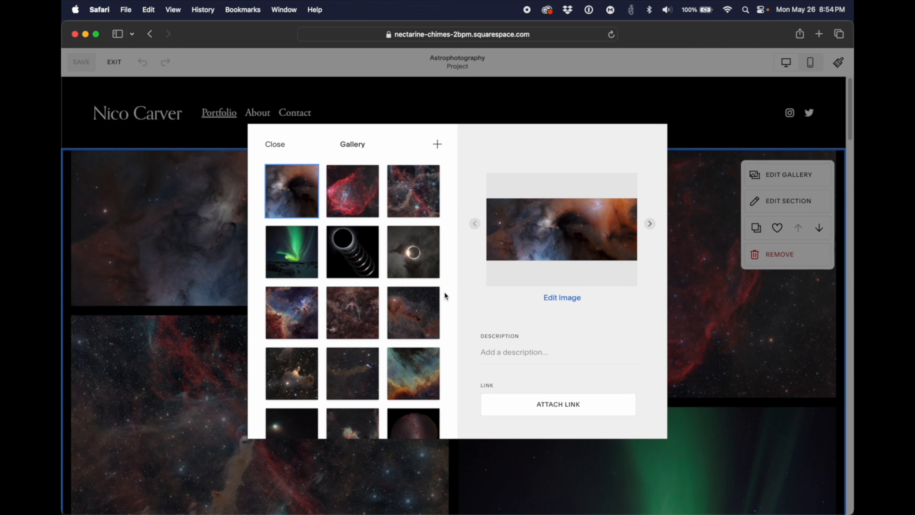
left_click(438, 146)
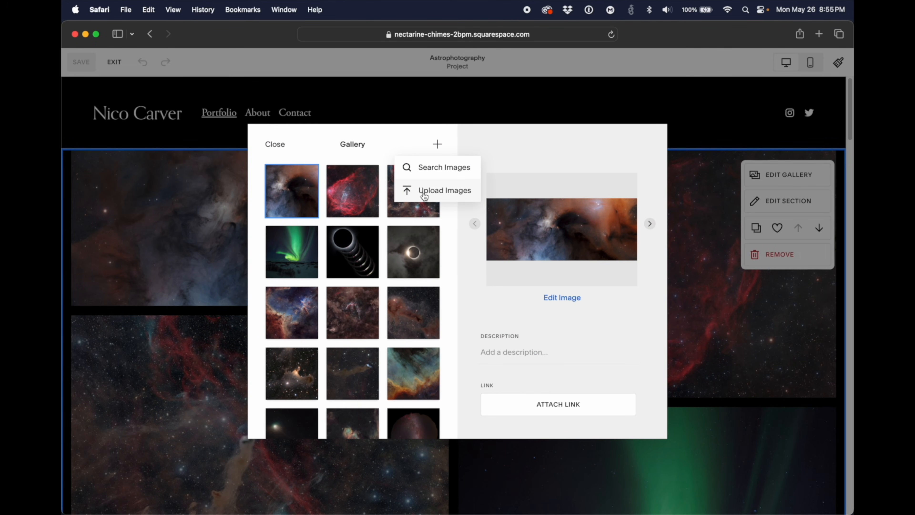
left_click(275, 145)
Step: Set the Astrophotography gallery section's type to Slideshow: Simple and try out its display settings
left_click(767, 216)
left_click(746, 305)
left_click(741, 323)
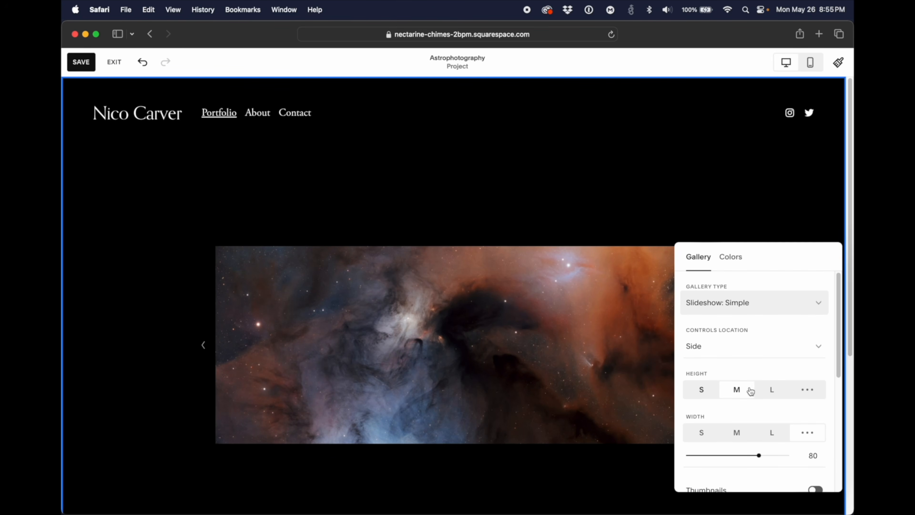
left_click(703, 389)
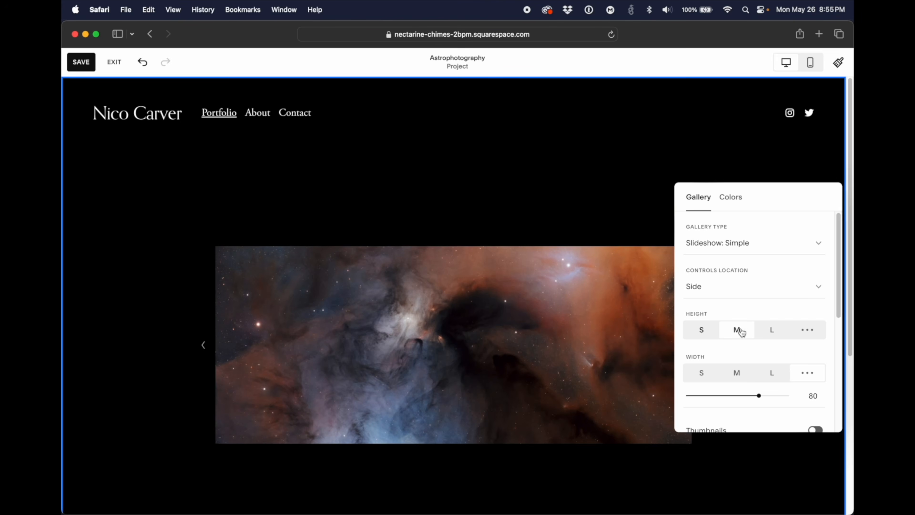
left_click(750, 244)
left_click(749, 220)
left_click(818, 329)
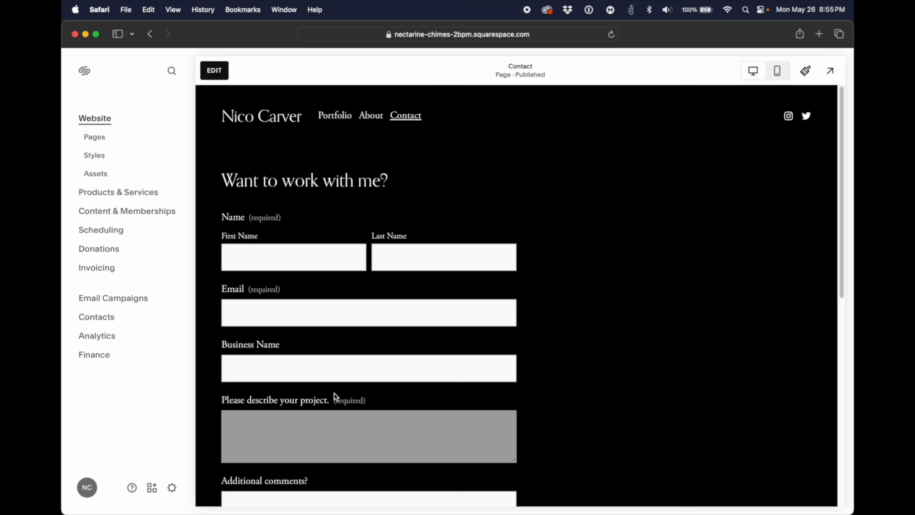
Step: Review the Contact page's form fields and the selling setup on the Products & Services overview
scroll(438, 204, "down", 5)
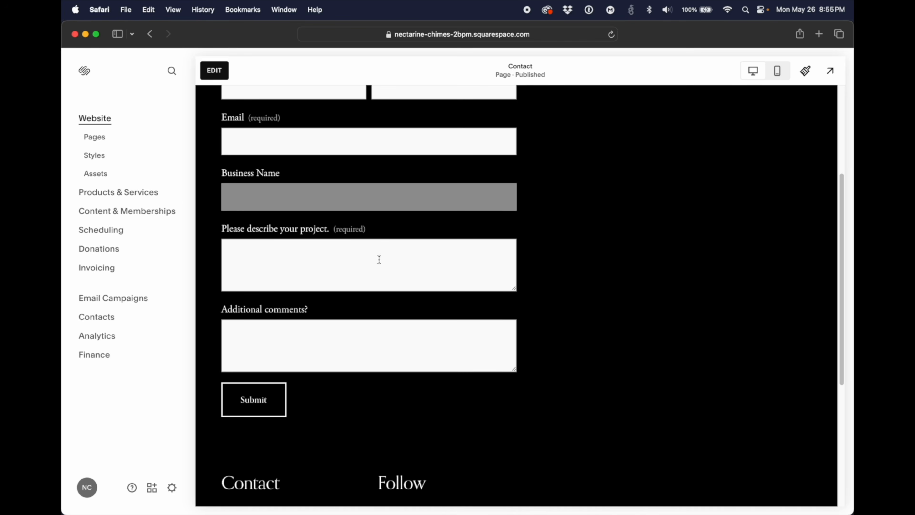
scroll(286, 344, "up", 3)
left_click(116, 194)
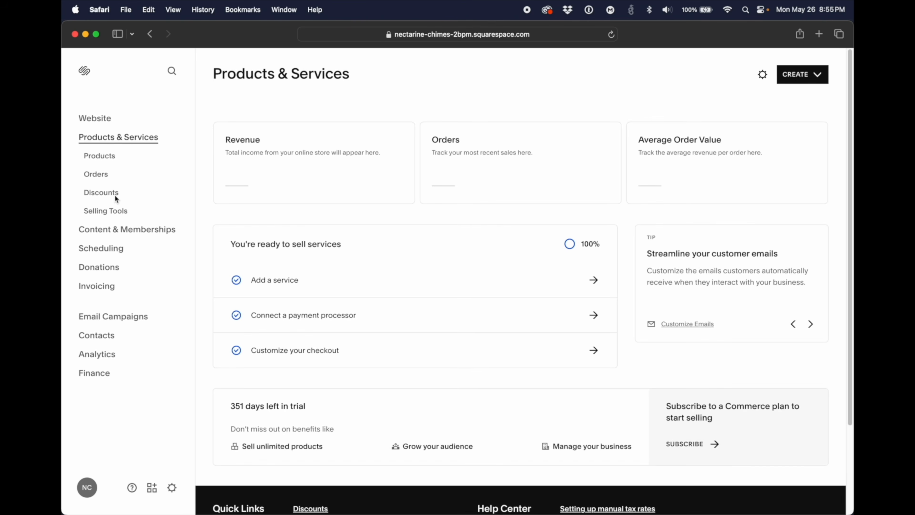
left_click_drag(343, 249, 235, 247)
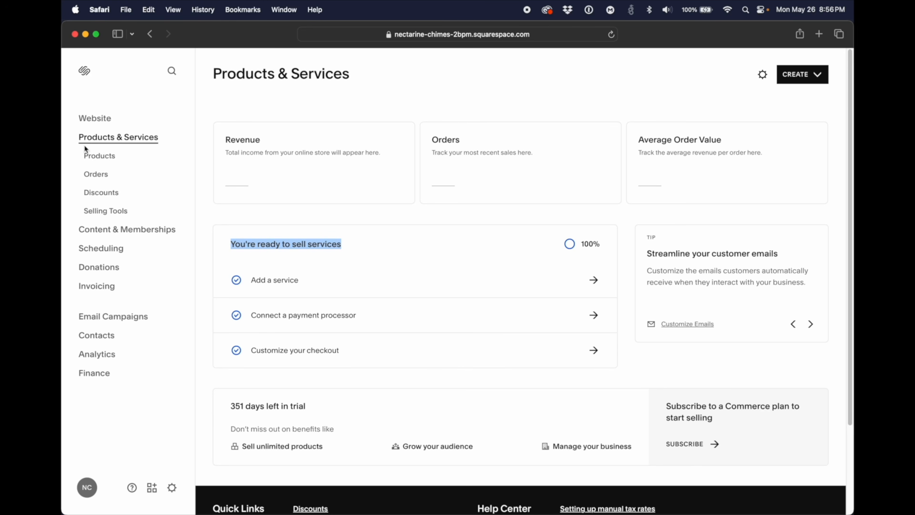
Step: Open the form for a new physical product and look through its sections
left_click(98, 156)
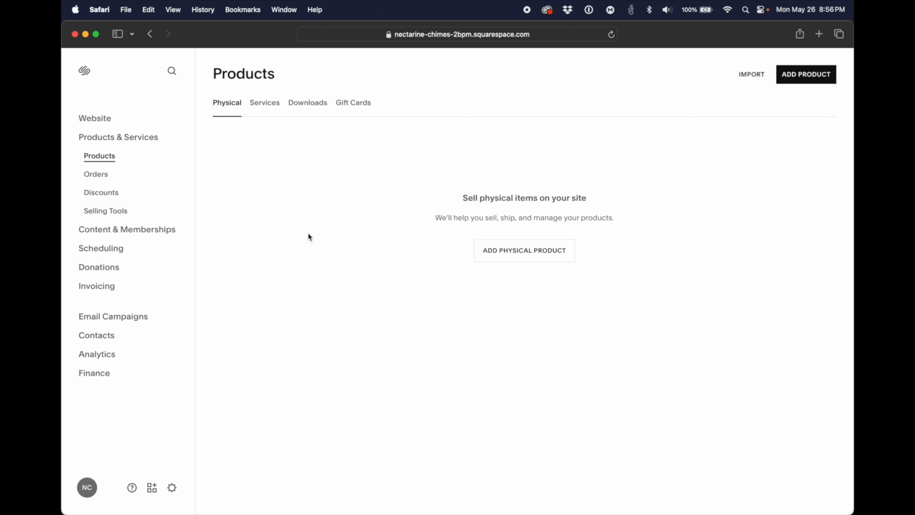
left_click(498, 254)
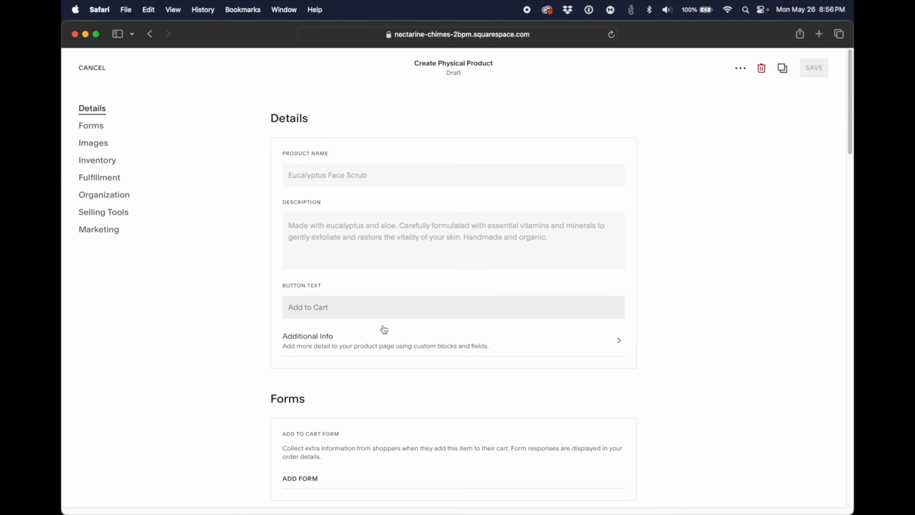
scroll(385, 329, "down", 2)
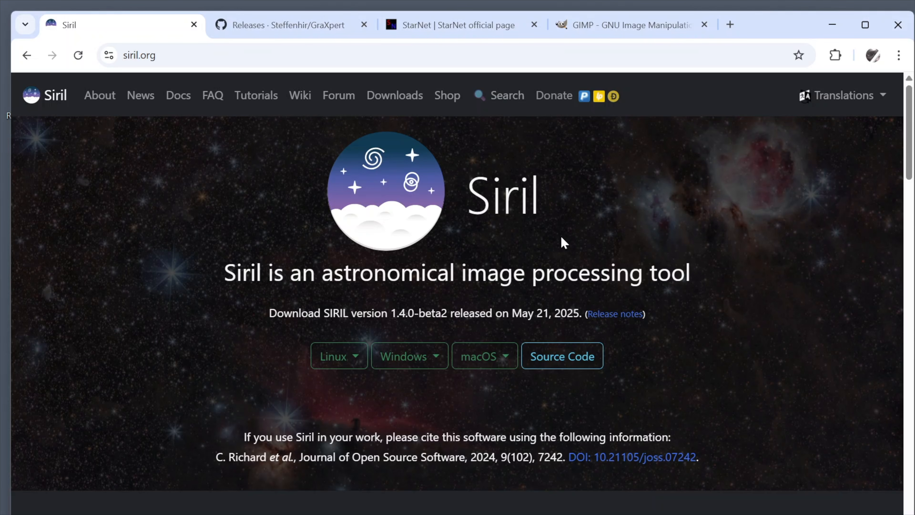
Step: Download the 64-bit Windows version of Siril 1.4.0-beta2
left_click(436, 351)
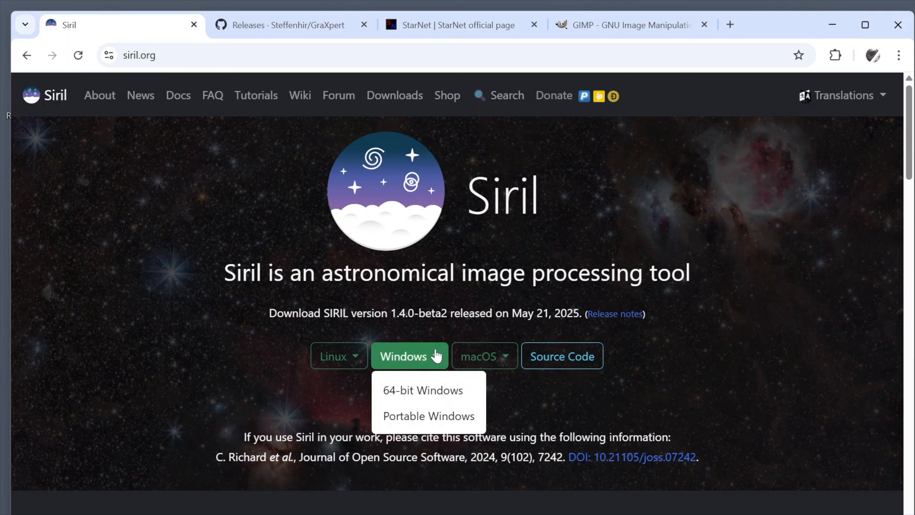
left_click(432, 390)
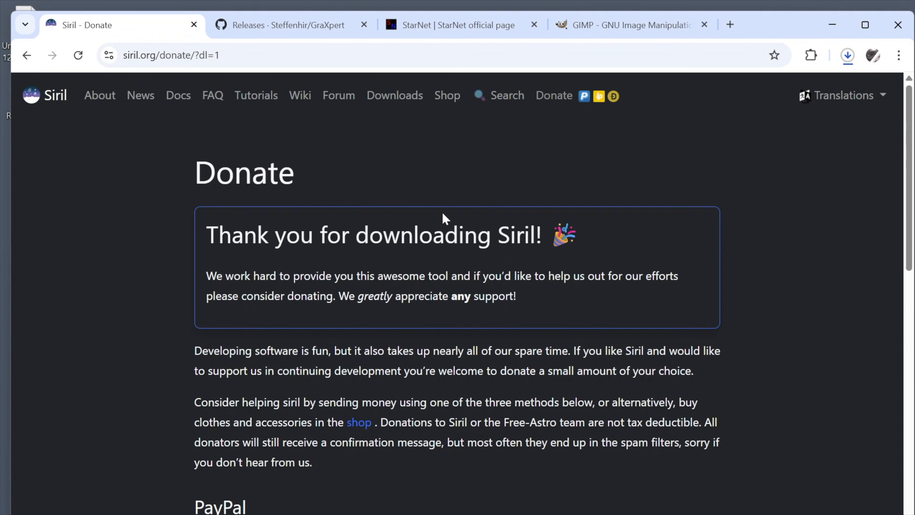
Step: Download graxpert-windows-amd64.msi from the assets of GraXpert's 3.1.0rc2 release on GitHub
left_click(303, 24)
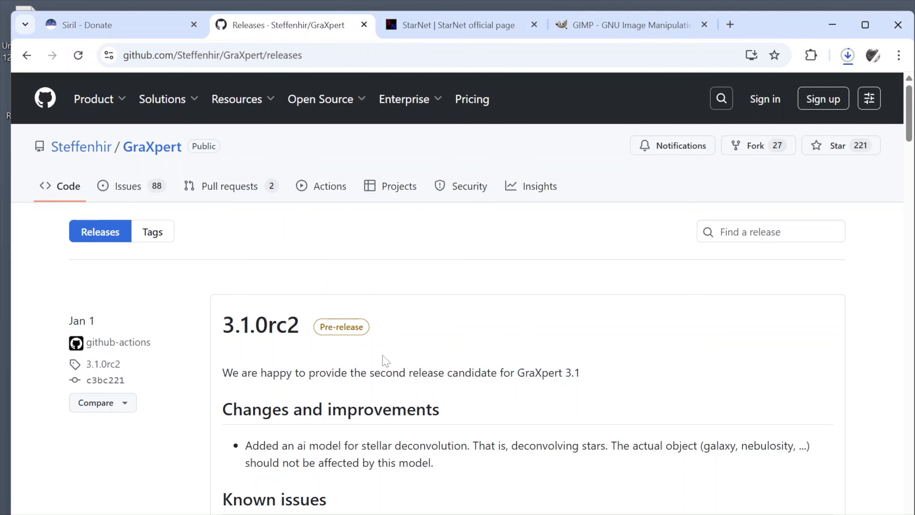
scroll(454, 334, "down", 1)
scroll(456, 335, "down", 7)
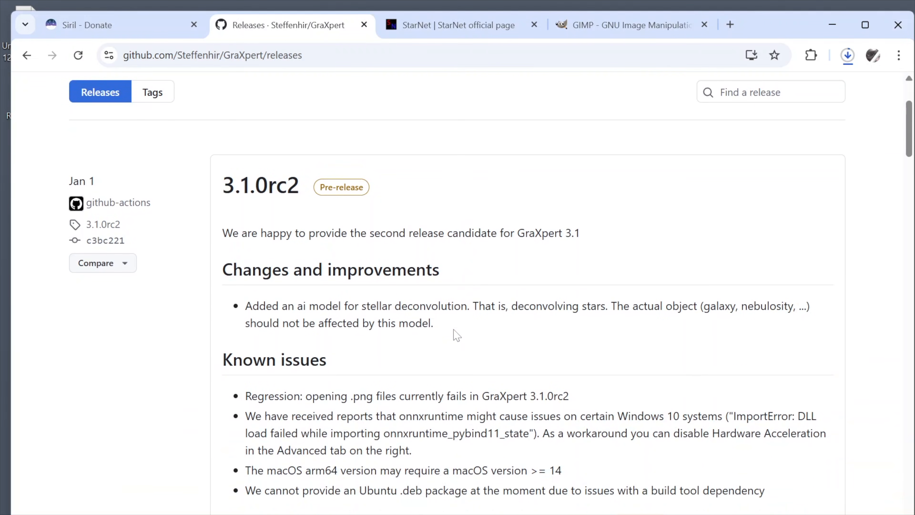
scroll(456, 334, "down", 2)
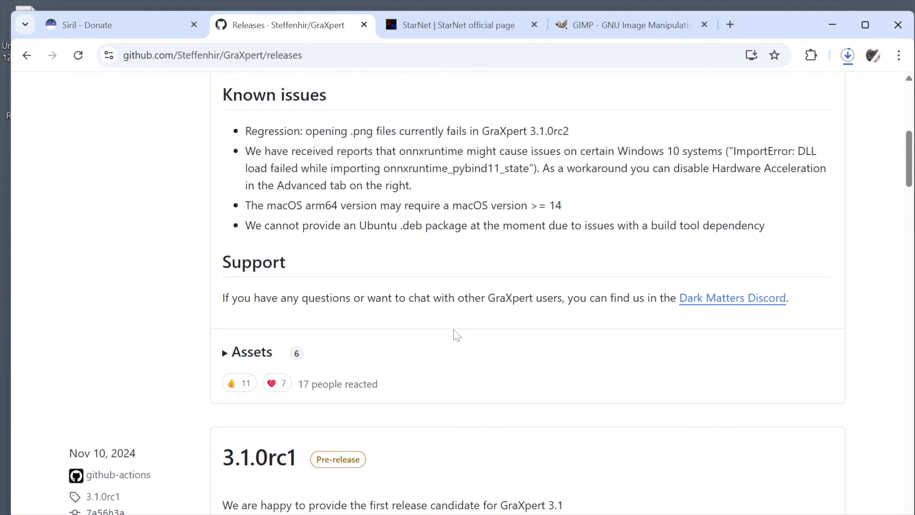
scroll(455, 335, "up", 3)
scroll(456, 335, "down", 2)
scroll(341, 174, "down", 3)
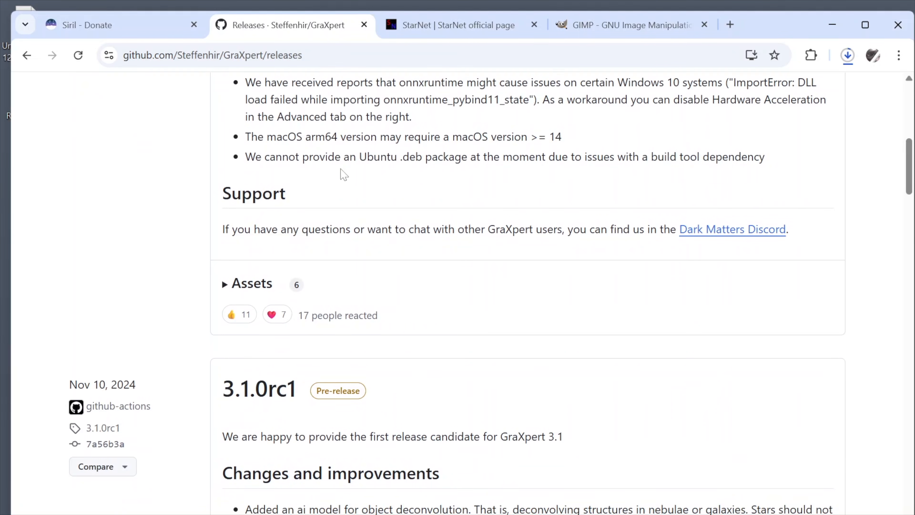
left_click(224, 285)
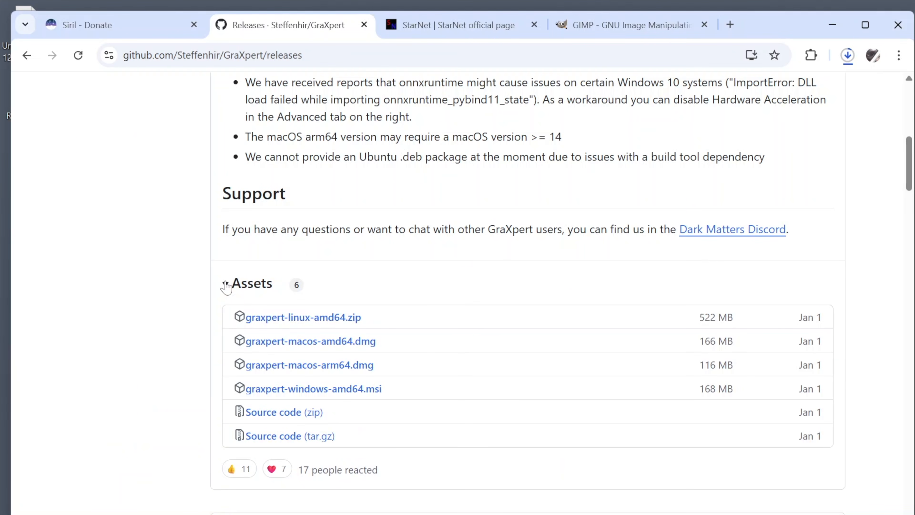
left_click(329, 395)
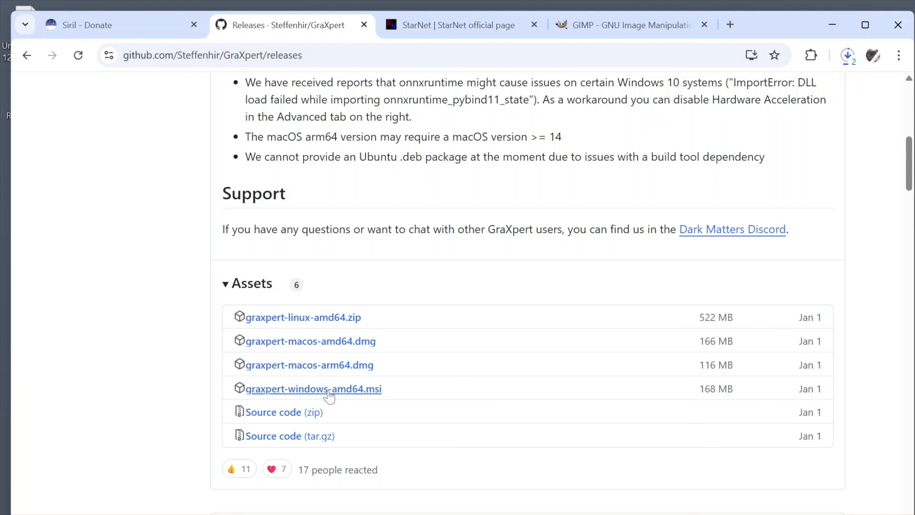
Step: Download the Windows command line tool StarNetv2CLI_Win.zip from the StarNet site
left_click(474, 29)
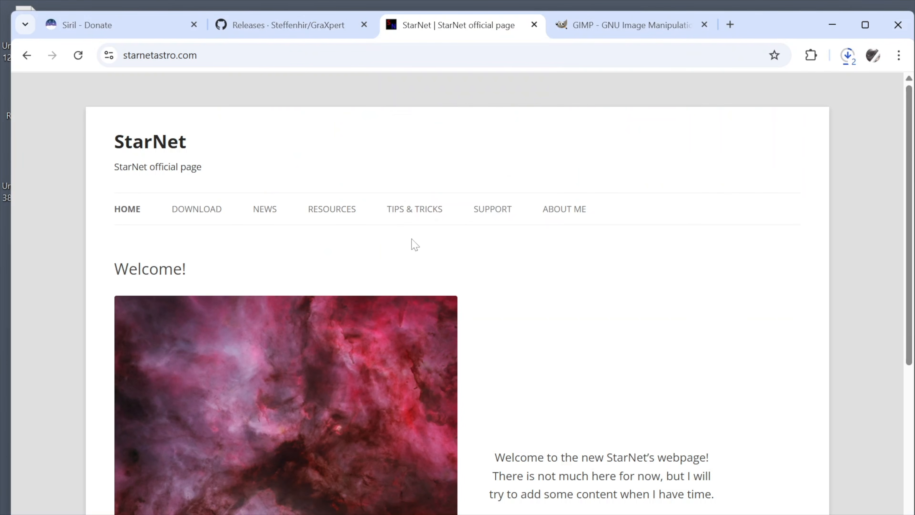
left_click(204, 216)
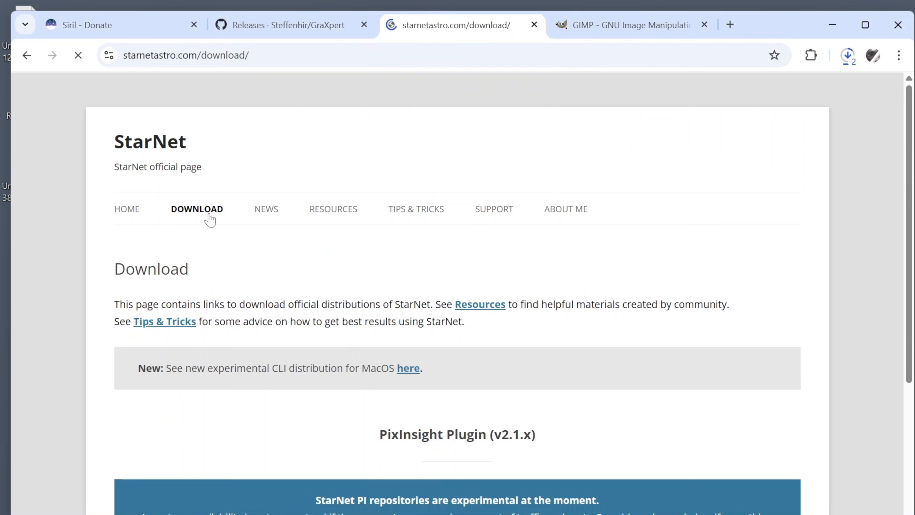
scroll(298, 316, "down", 15)
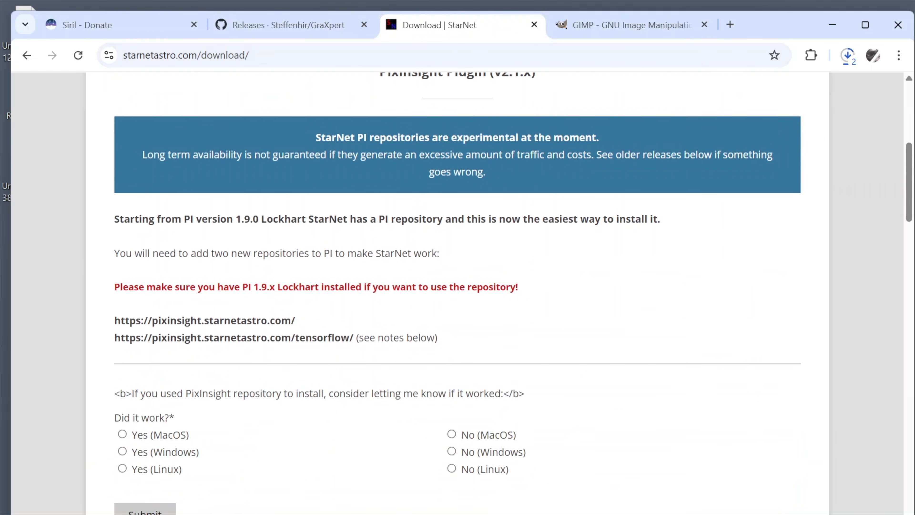
scroll(298, 316, "down", 20)
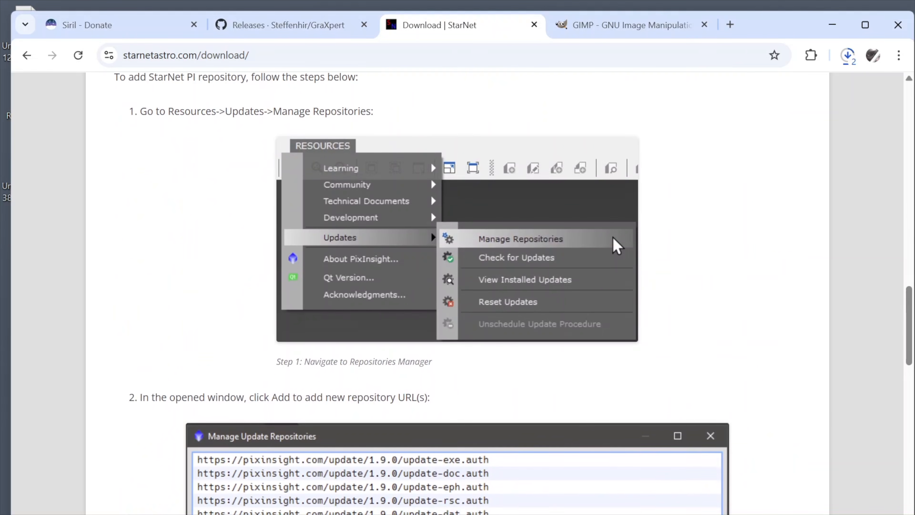
scroll(298, 317, "down", 10)
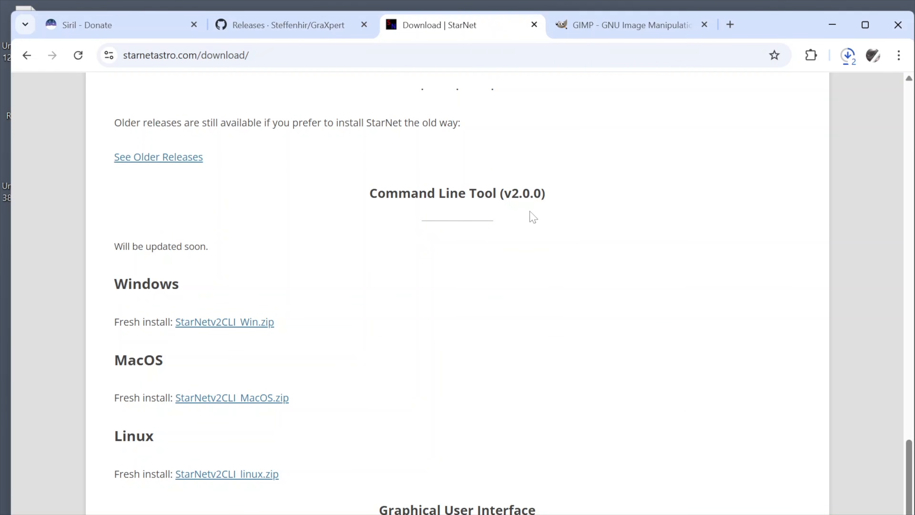
left_click(229, 323)
Step: Download GIMP 3.0.4 for Windows directly from the GIMP site and check the progress of the recent downloads
left_click(634, 26)
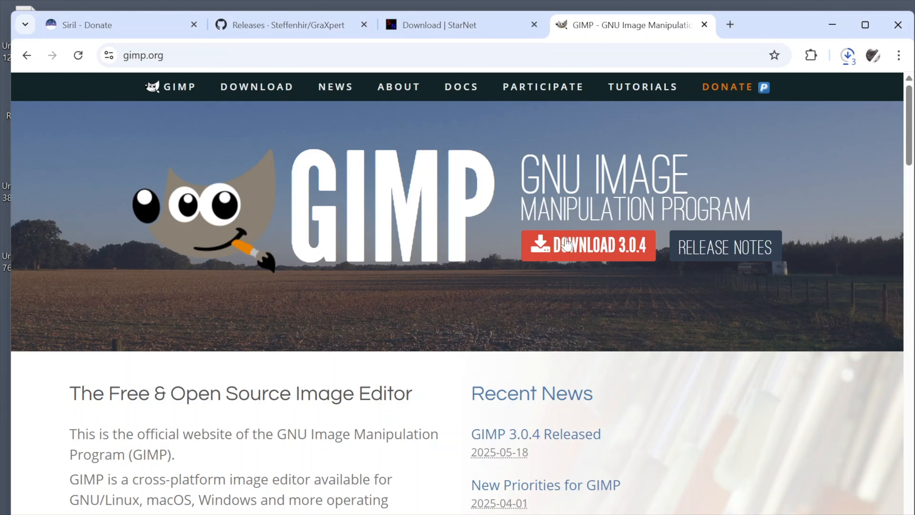
left_click(571, 248)
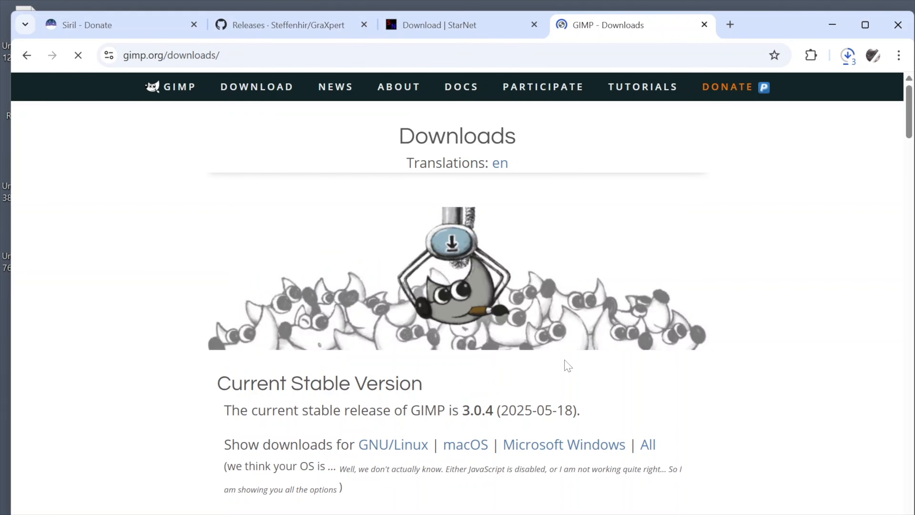
scroll(568, 365, "down", 5)
scroll(660, 420, "down", 1)
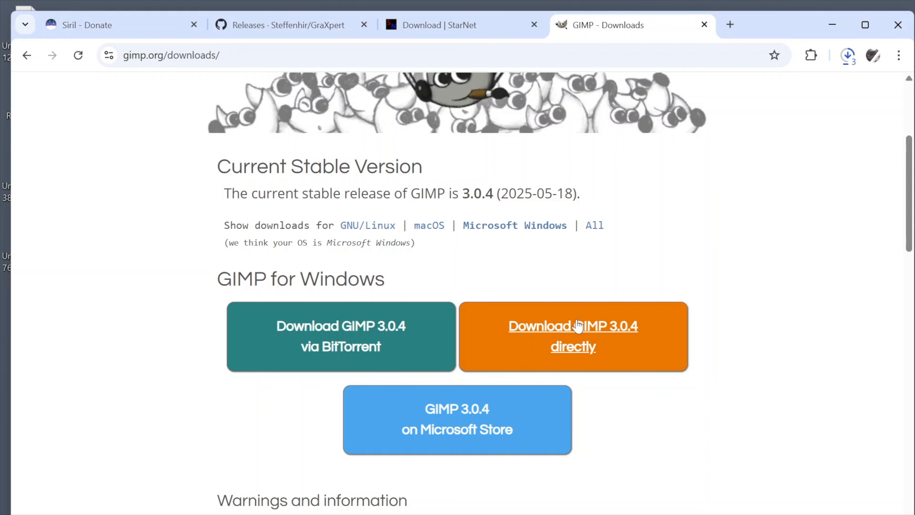
left_click(589, 341)
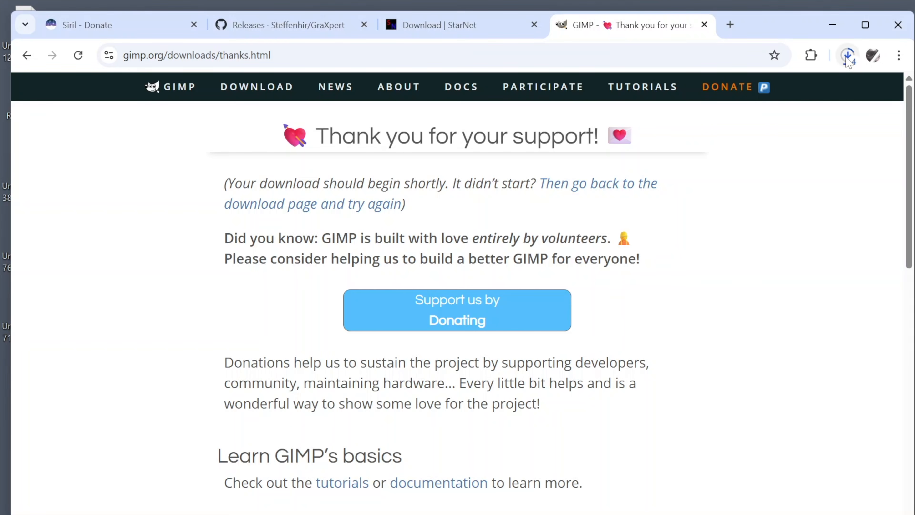
left_click(848, 56)
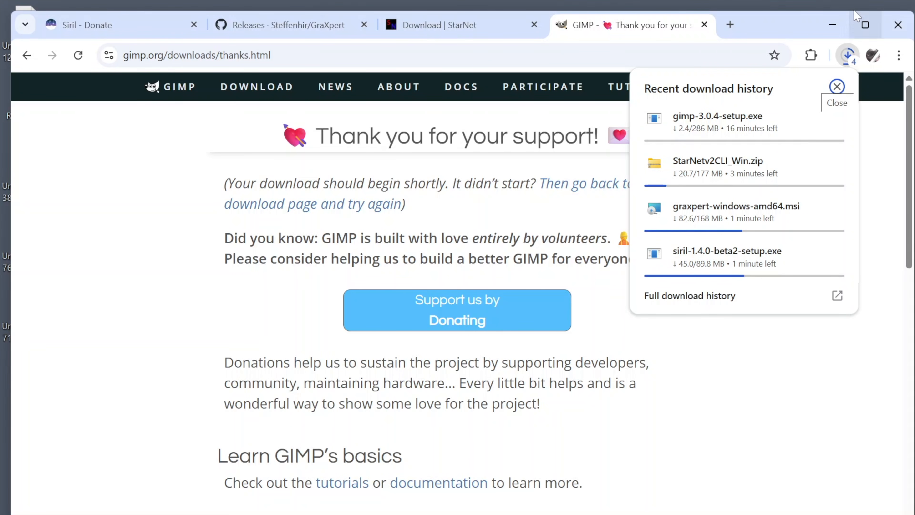
Step: Minimize the browser, then install Siril by running siril-1.4.0-beta2-setup.exe from the desktop despite the security warning
left_click(832, 25)
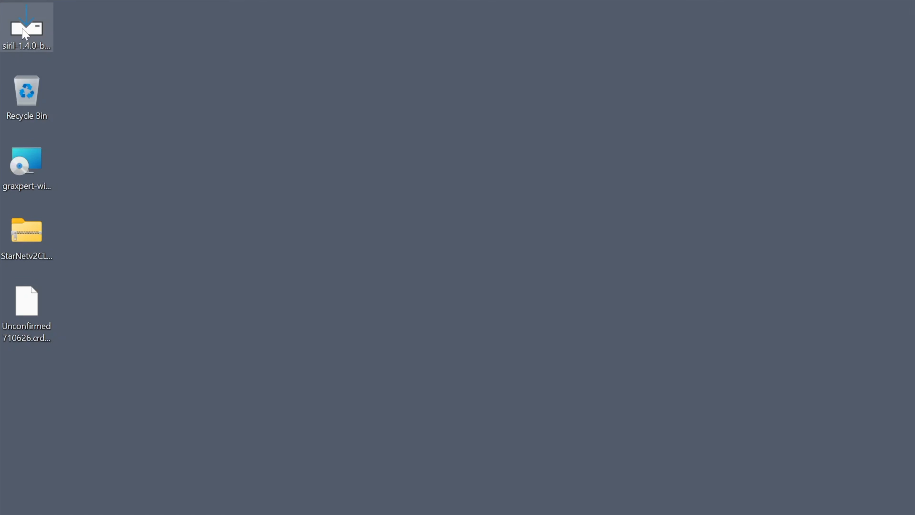
double_click(23, 31)
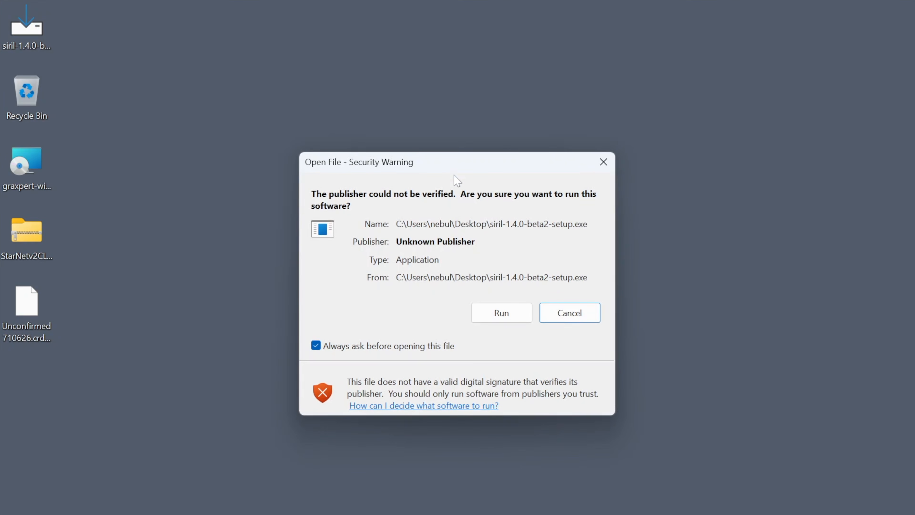
left_click(525, 318)
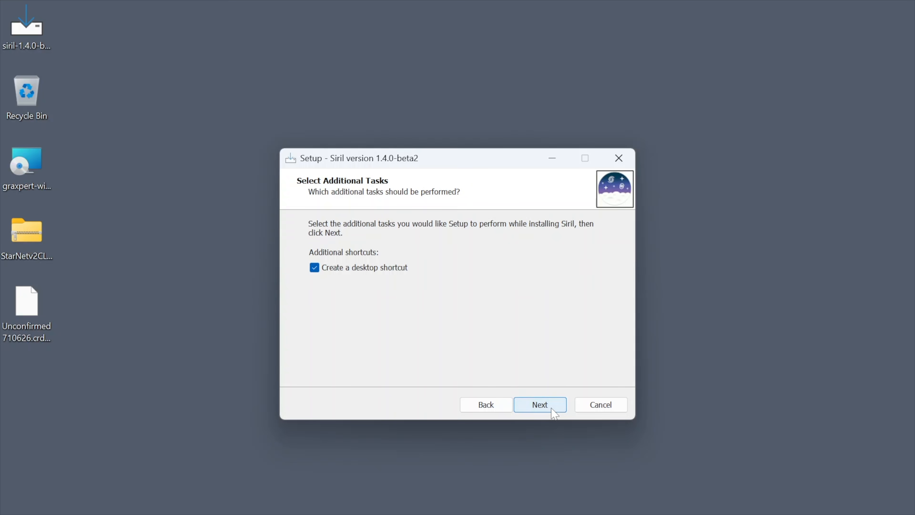
left_click(552, 405)
left_click(542, 403)
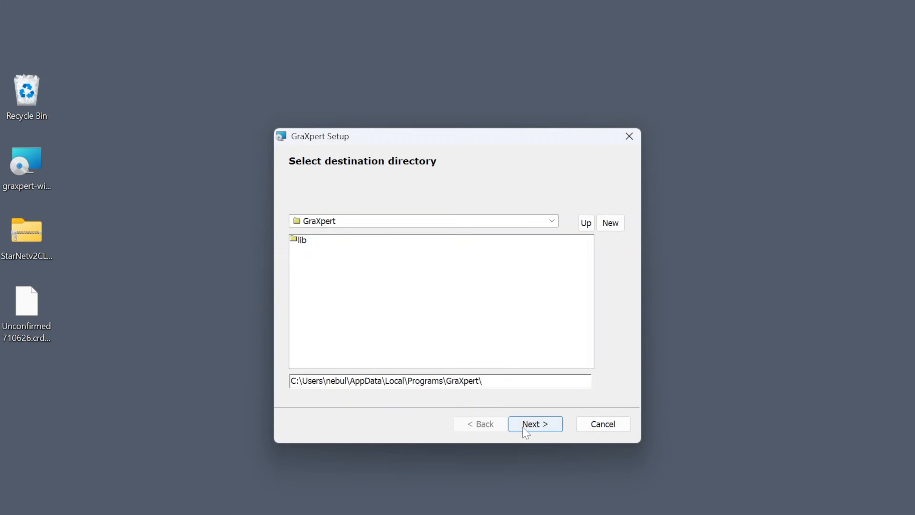
left_click(535, 424)
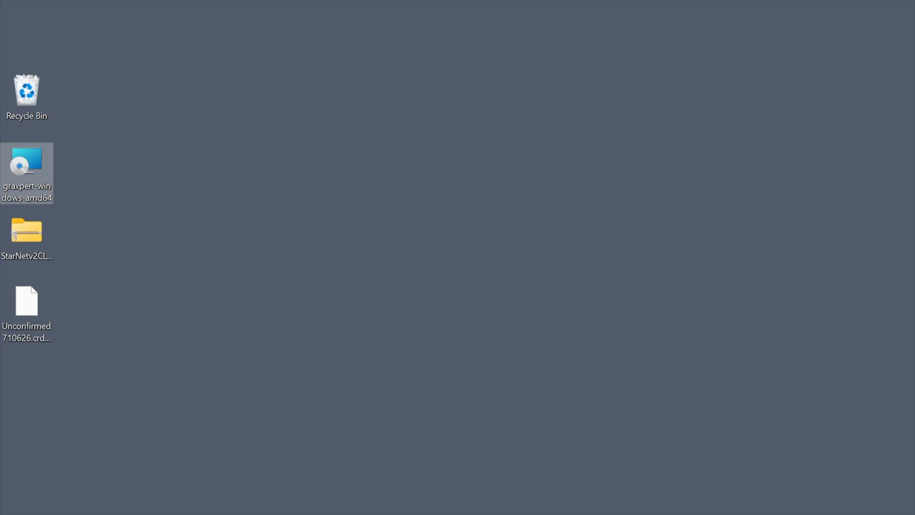
Step: Switch to GraXpert by searching for it in Windows, and dismiss its beta release notice
key("super")
type("gr")
key("Return")
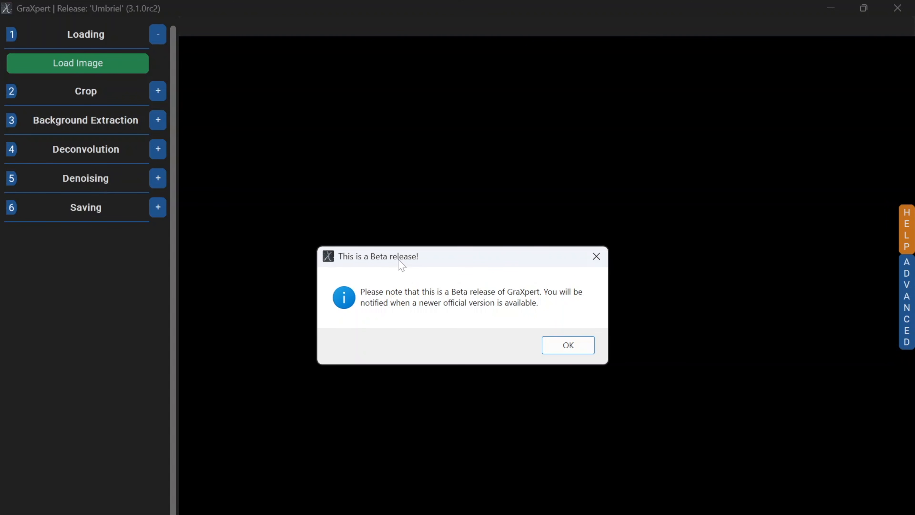
left_click(580, 347)
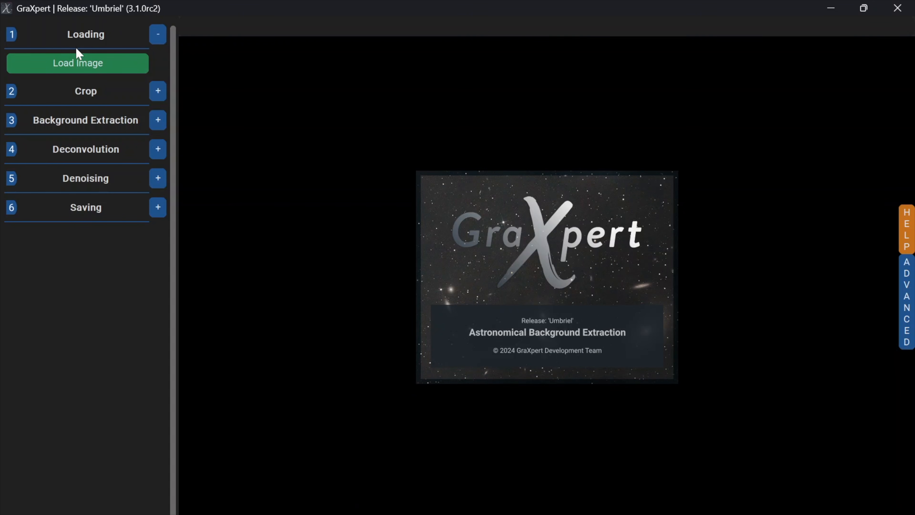
Step: Load the image crescent_16x9 from the Pictures folder
left_click(74, 64)
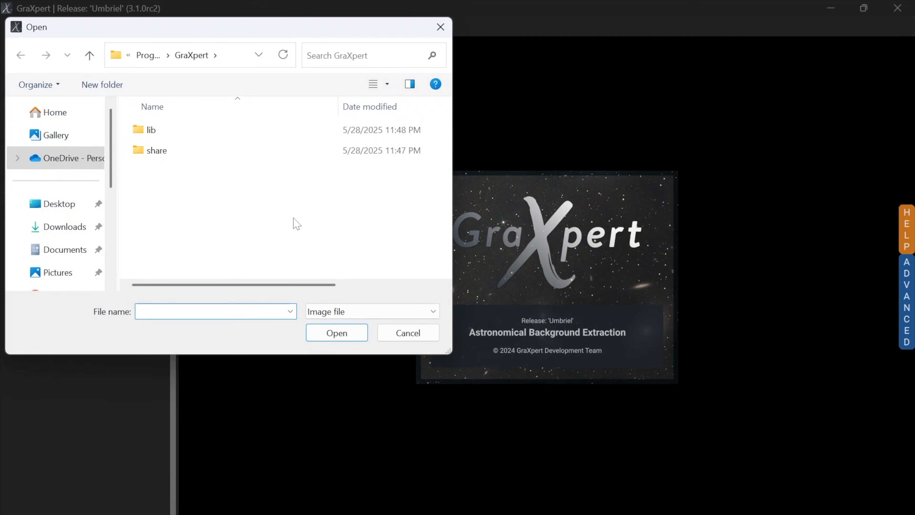
scroll(56, 263, "down", 1)
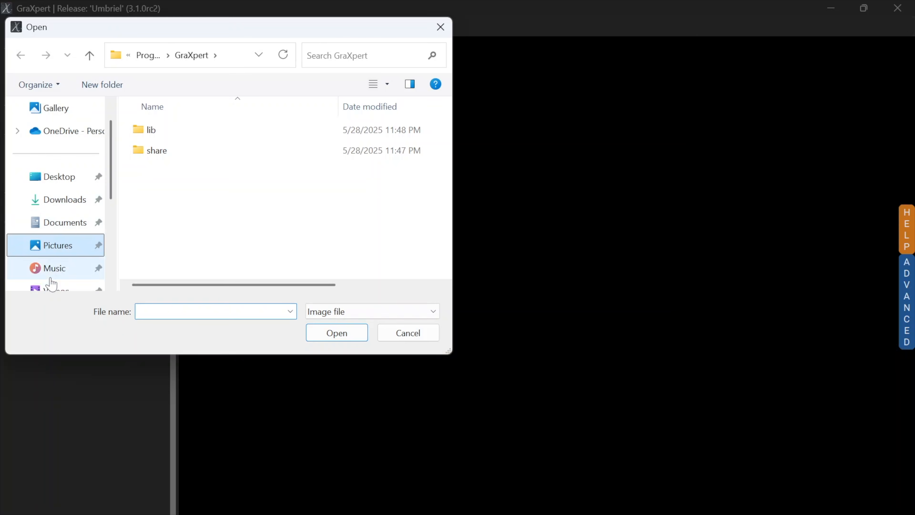
left_click(58, 245)
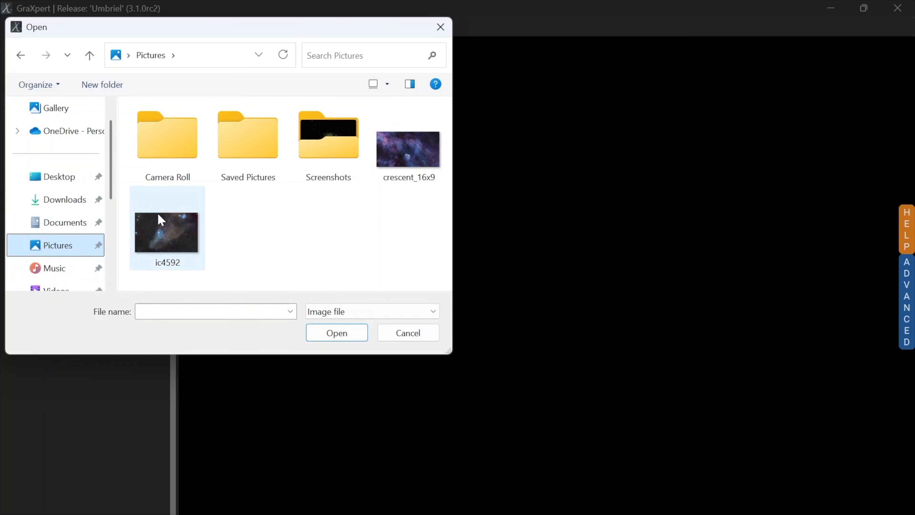
left_click(417, 143)
left_click(341, 332)
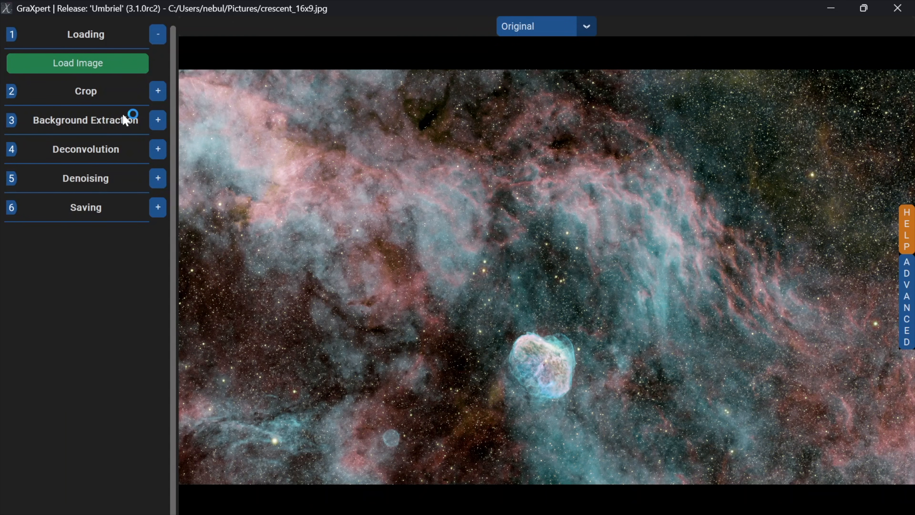
Step: Expand the Background Extraction options and view the Background Extraction AI-Model versions in the advanced settings
left_click(158, 120)
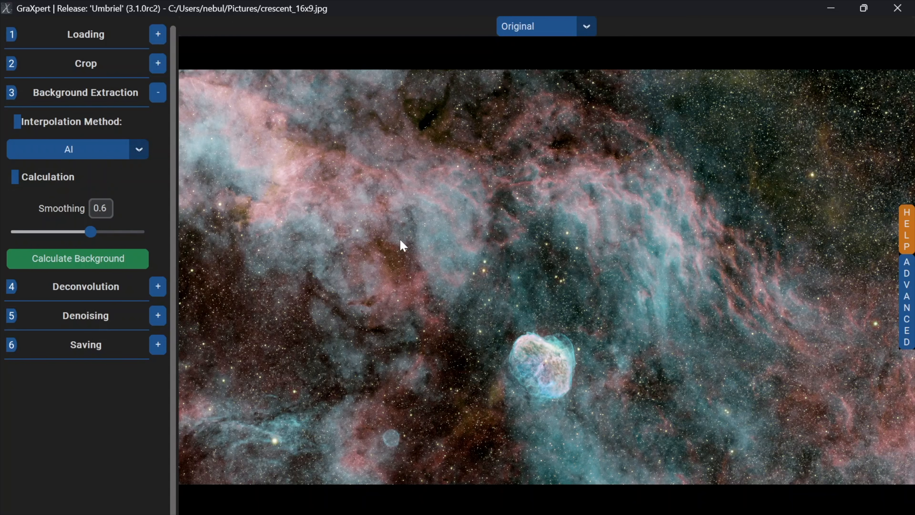
left_click(909, 304)
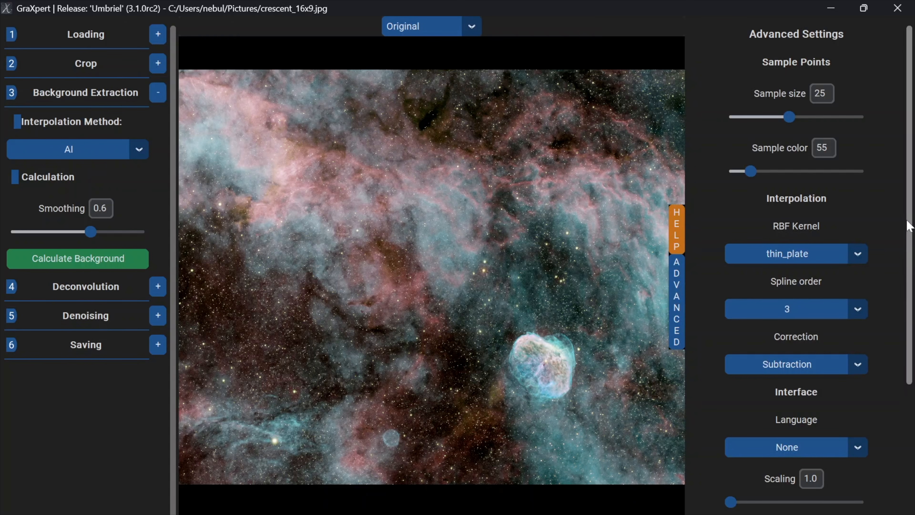
left_click(678, 292)
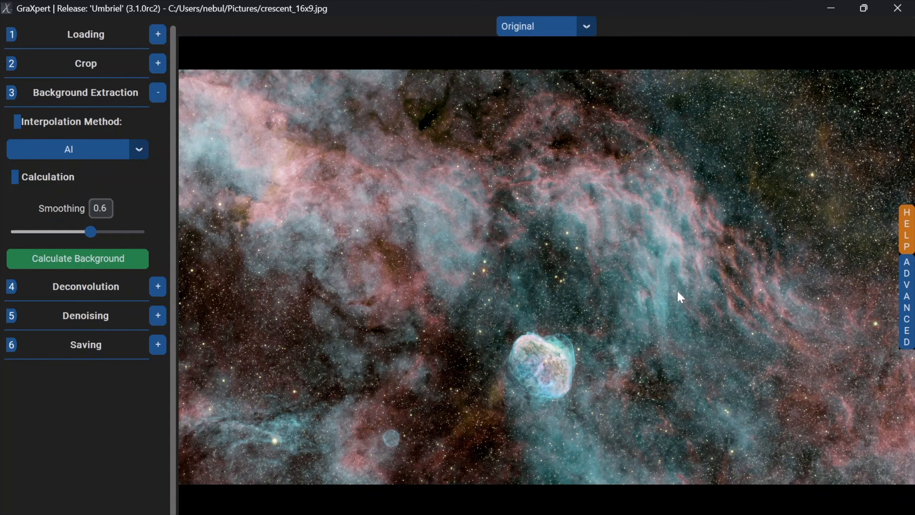
left_click(908, 304)
scroll(898, 369, "down", 8)
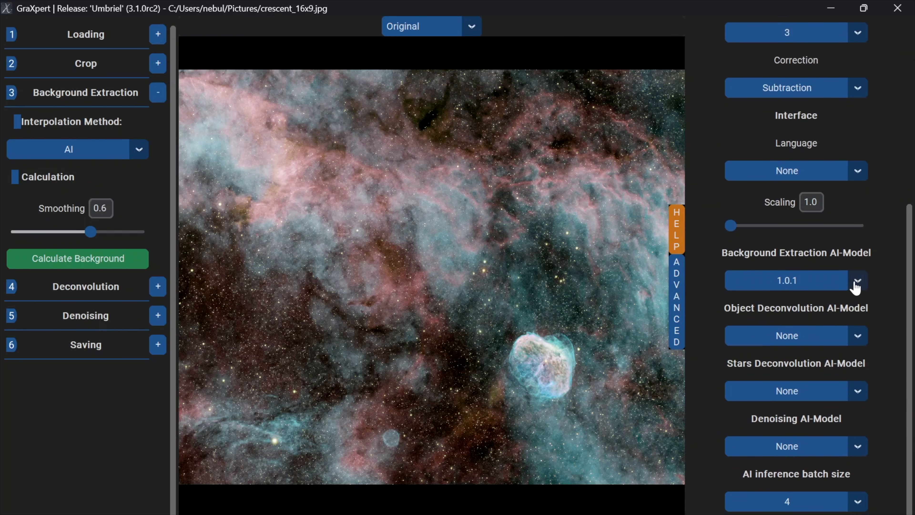
left_click(856, 282)
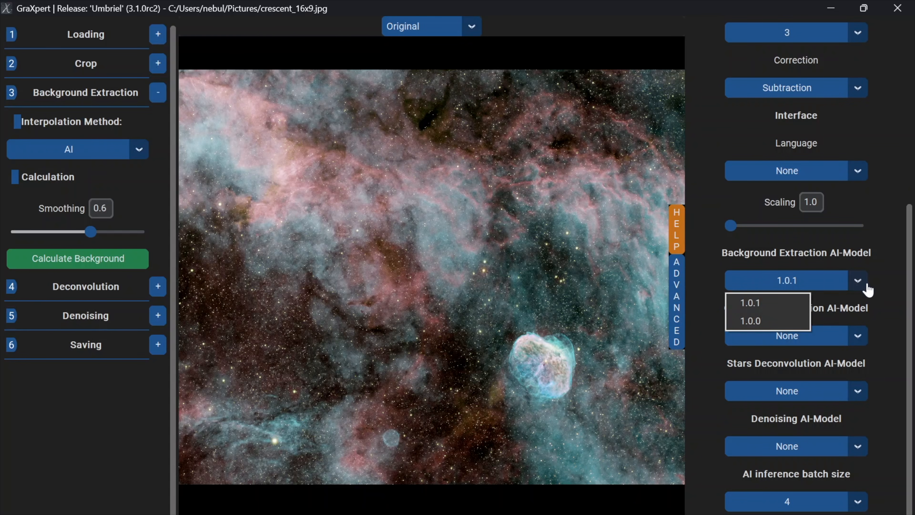
left_click(864, 286)
Step: Set the Object Deconvolution AI-Model to 1.0.1, the Stars Deconvolution AI-Model to 1.0.0 and the Denoising AI-Model to 3.0.2
left_click(861, 339)
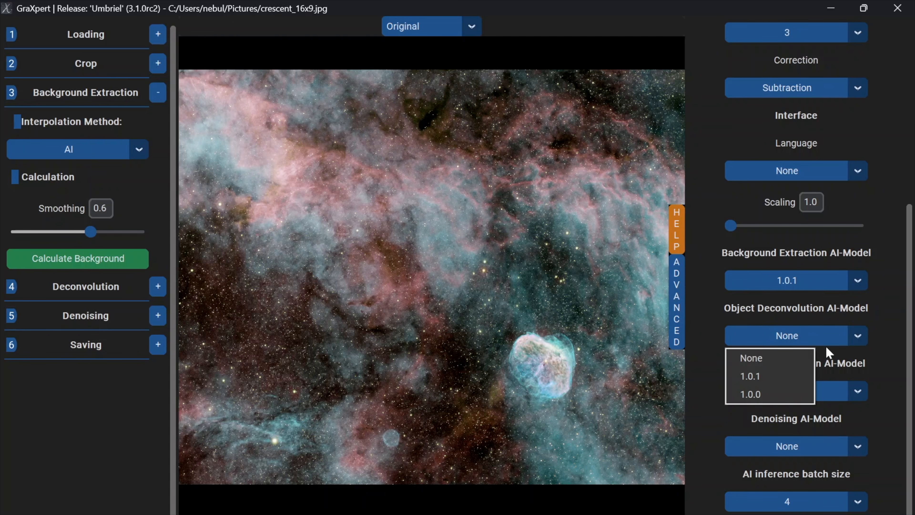
left_click(799, 377)
left_click(859, 391)
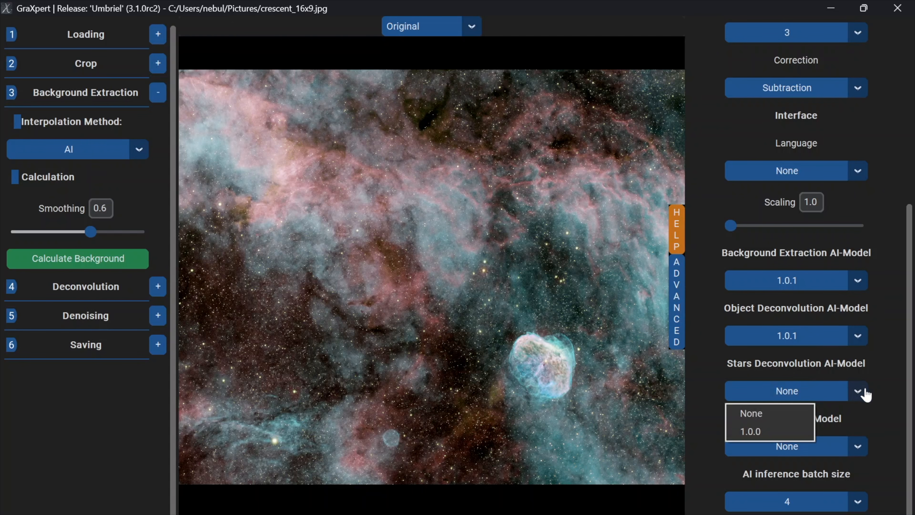
left_click(788, 429)
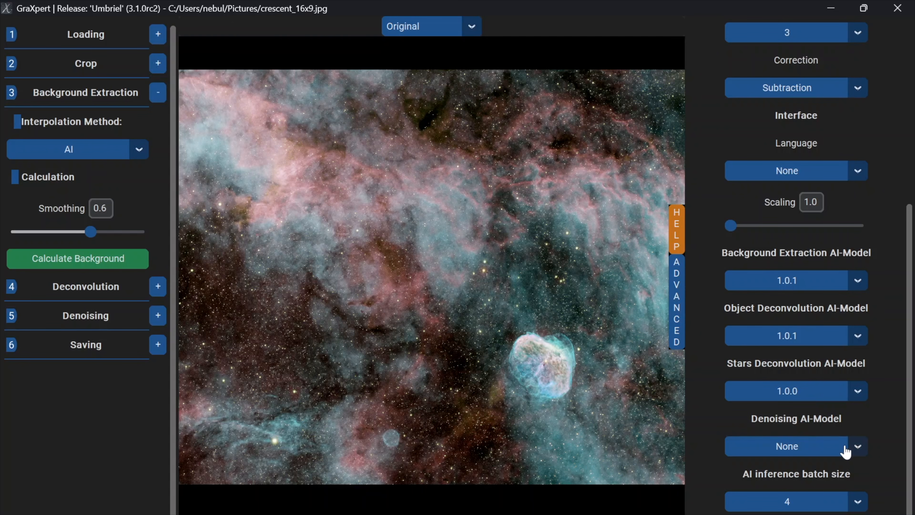
left_click(857, 447)
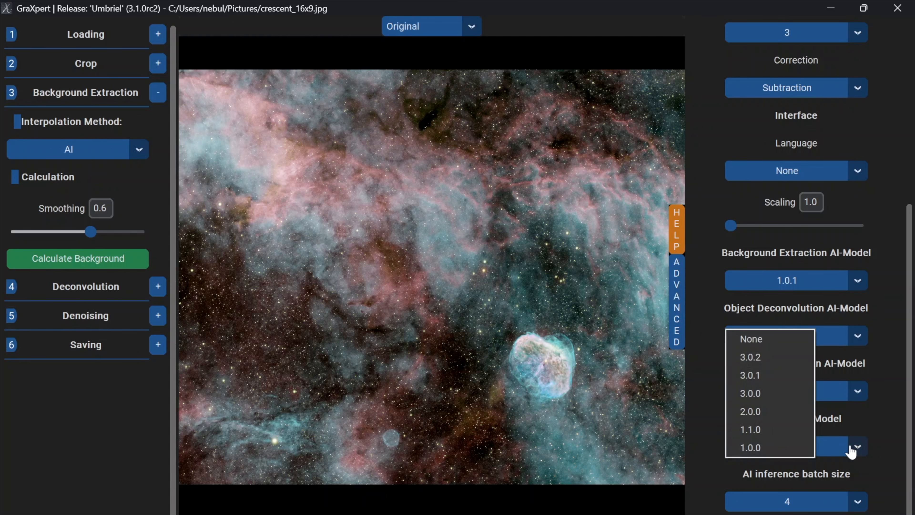
left_click(759, 358)
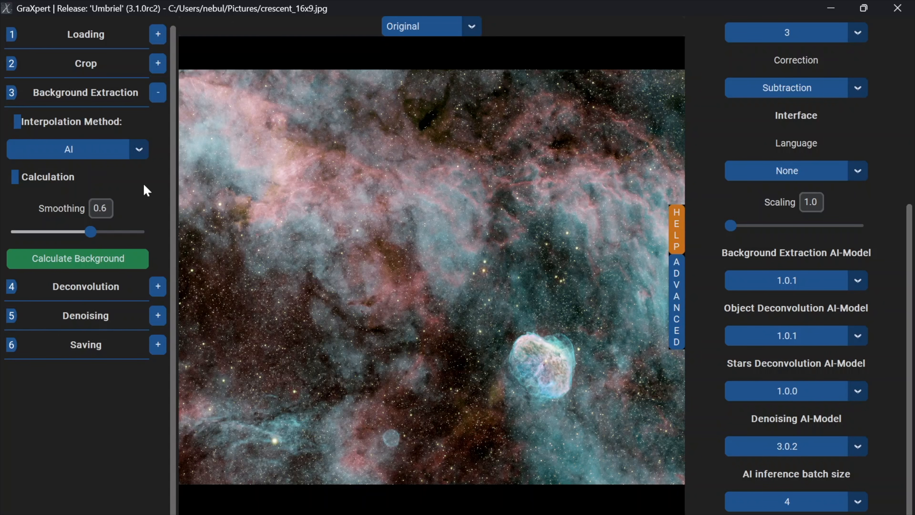
Step: Start an Object-only deconvolution of the image and accept the download of its AI model
left_click(158, 93)
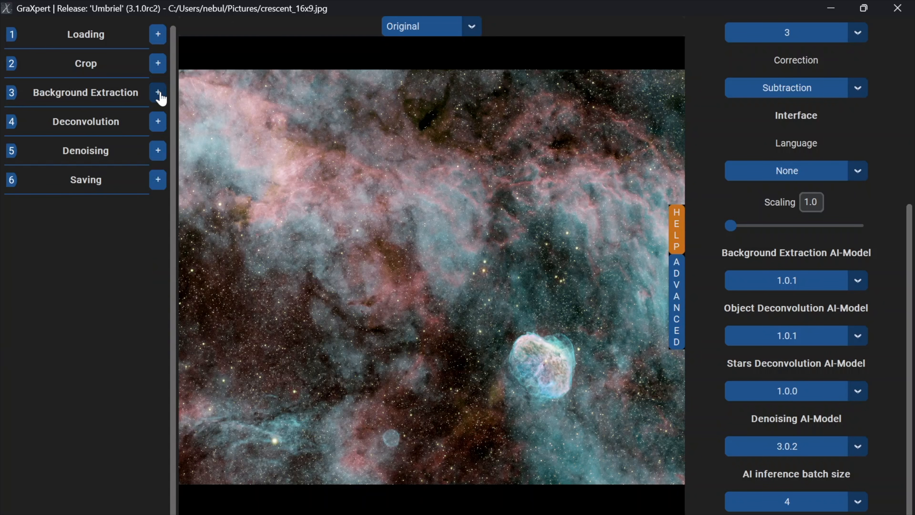
left_click(159, 124)
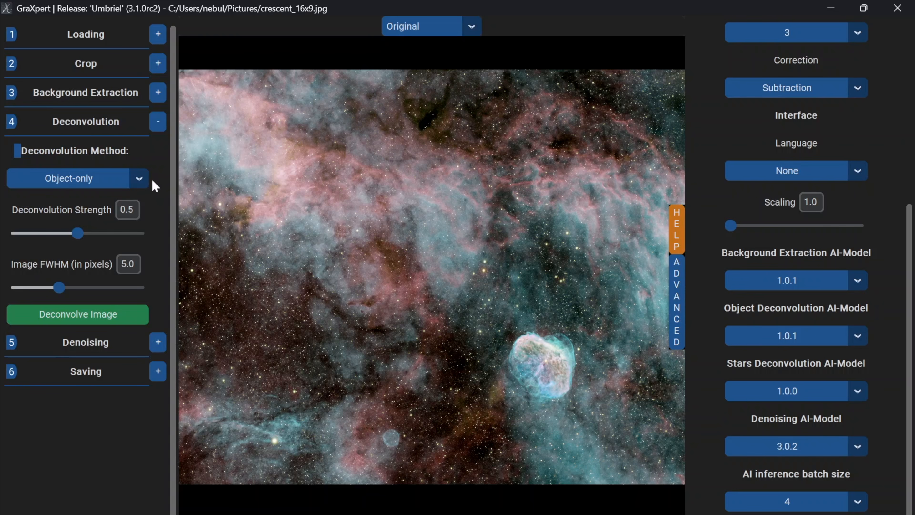
left_click(92, 316)
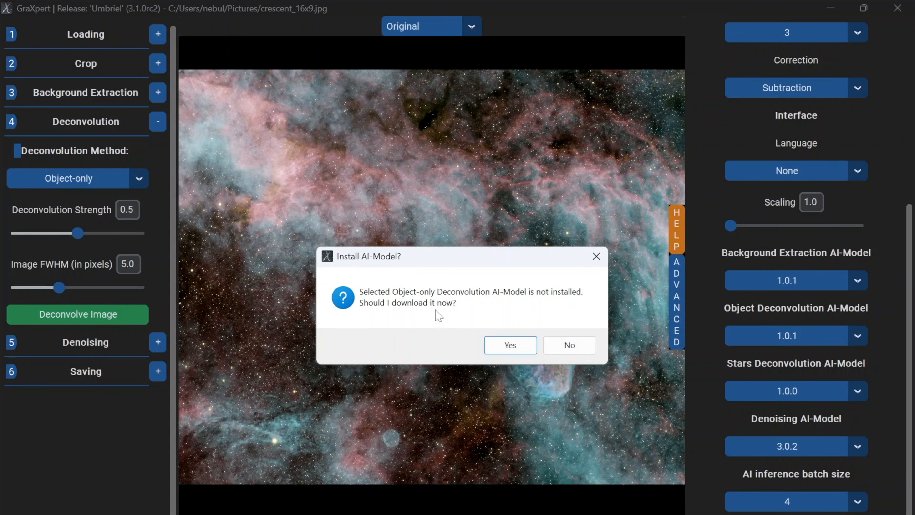
left_click(511, 347)
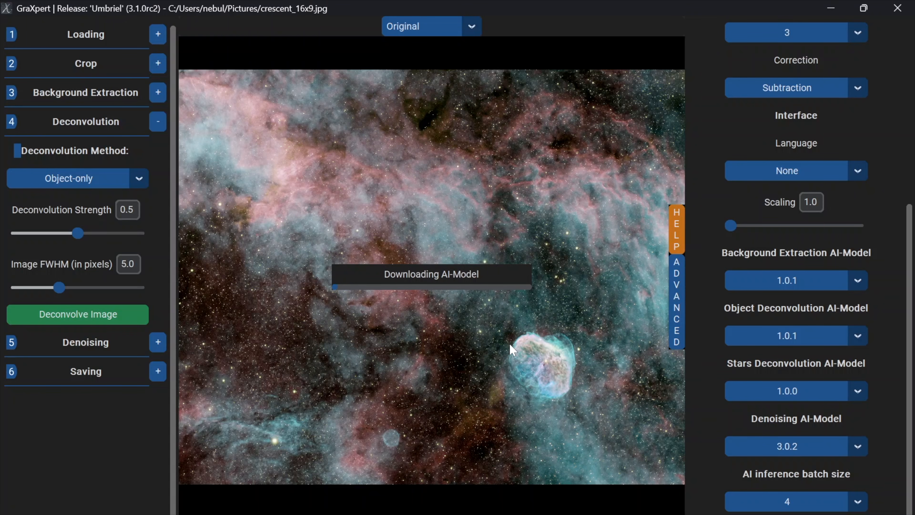
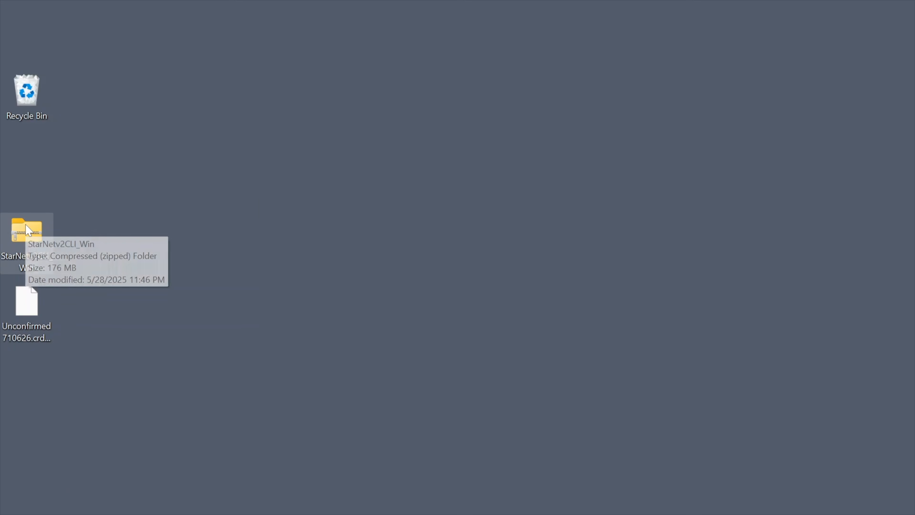
Step: Extract the StarNetv2CLI_Win archive on the desktop and move the inner StarNetv2CLI_Win folder into Documents
right_click(28, 231)
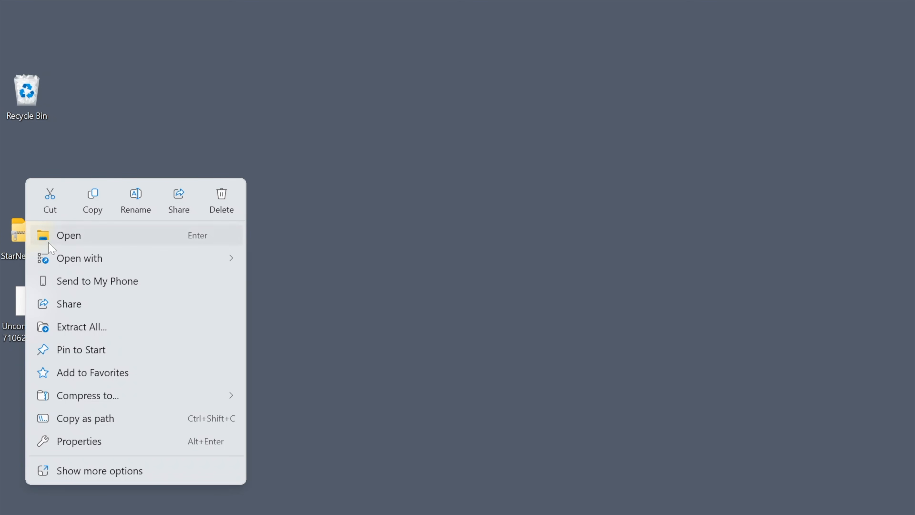
left_click(90, 326)
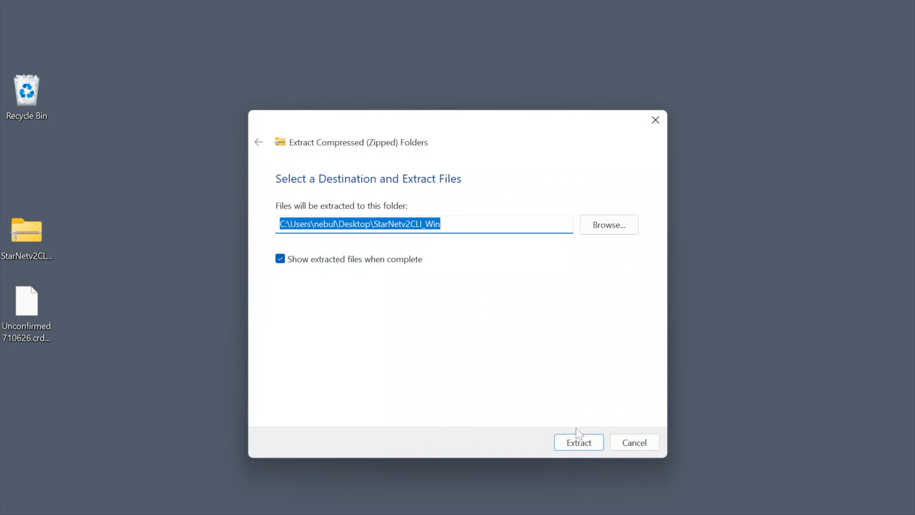
left_click(578, 441)
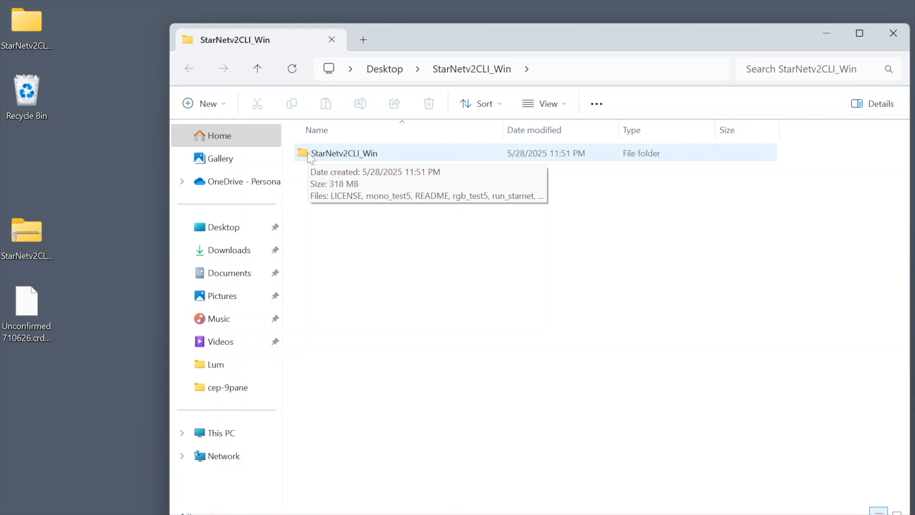
left_click_drag(311, 159, 232, 276)
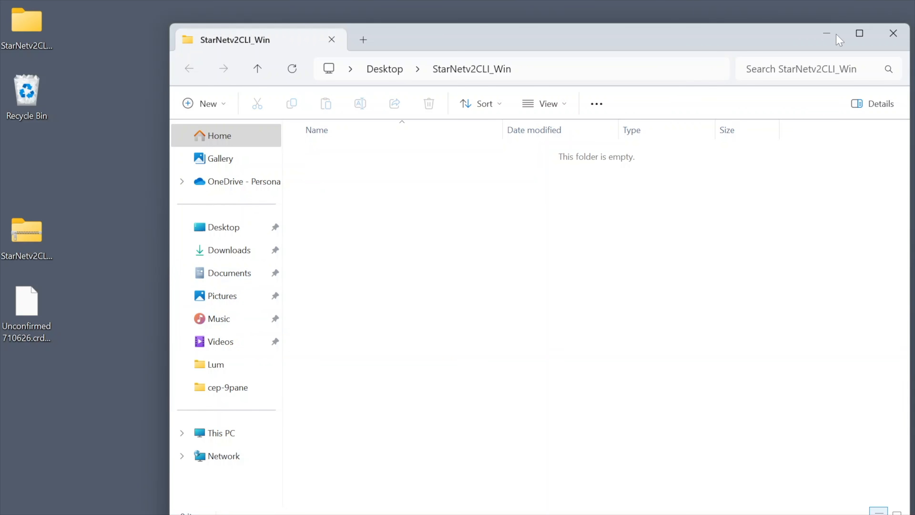
left_click(894, 33)
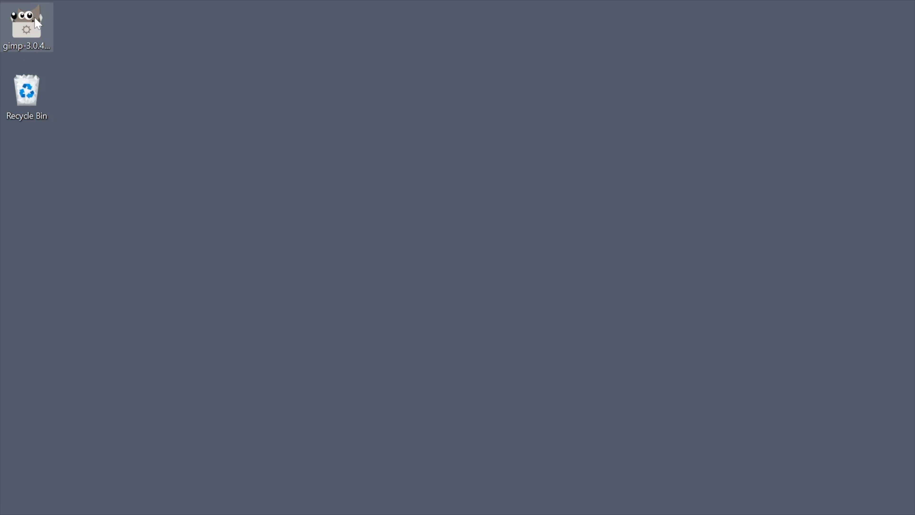
Step: Run the gimp-3.0.4-setup installer from the desktop
left_click(28, 20)
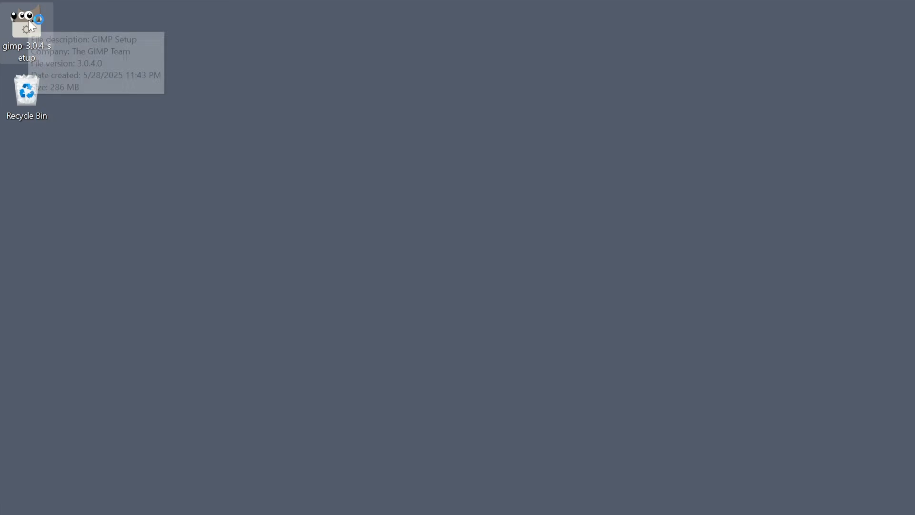
left_click(502, 313)
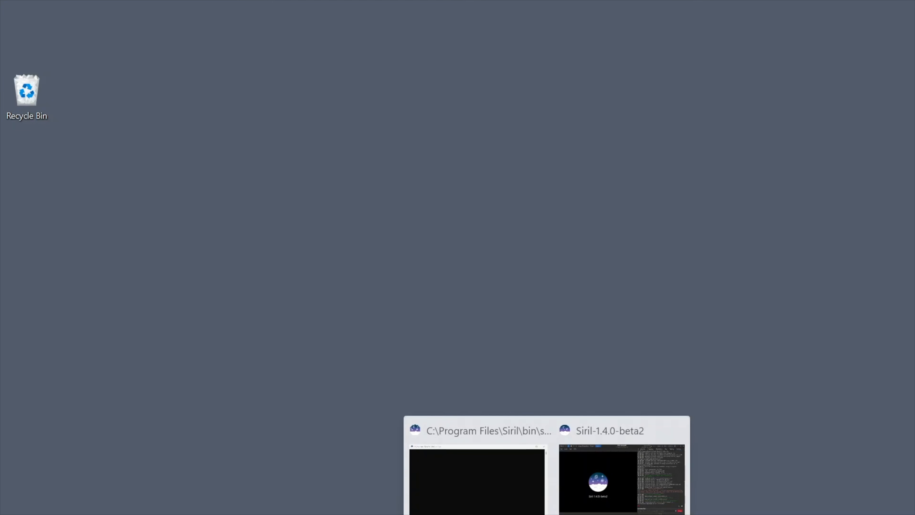
Step: Switch to Siril and open the Miscellaneous section of its preferences
left_click(599, 501)
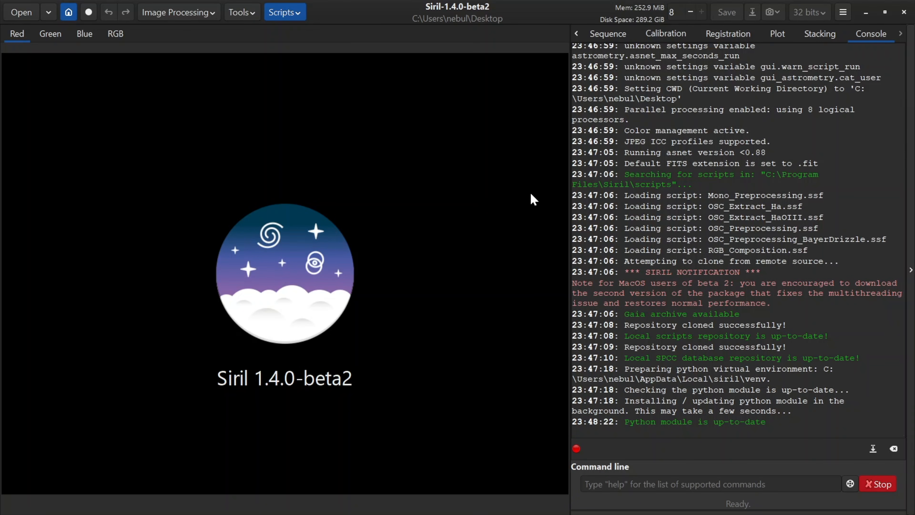
left_click(844, 13)
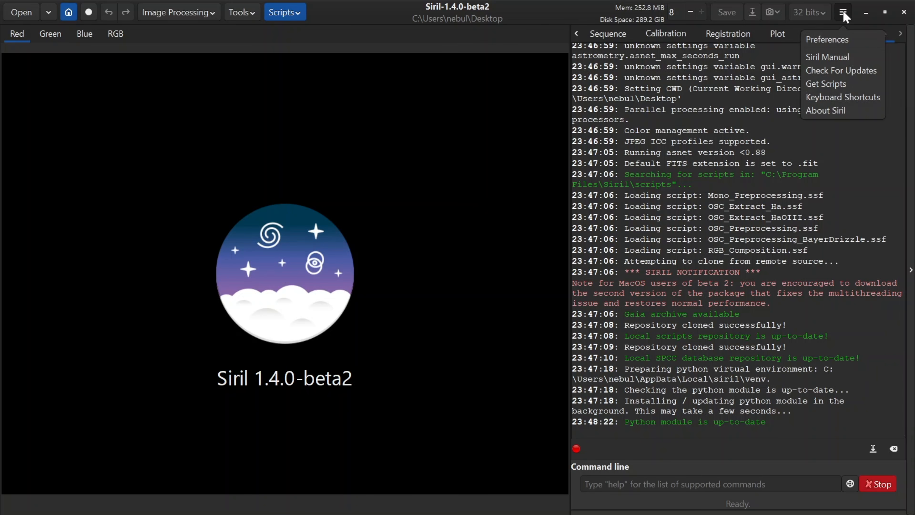
left_click(843, 12)
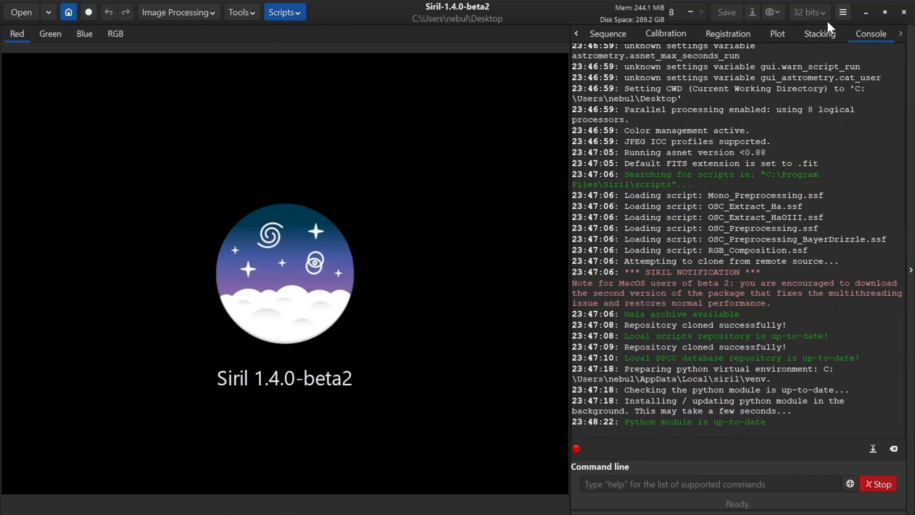
left_click(843, 11)
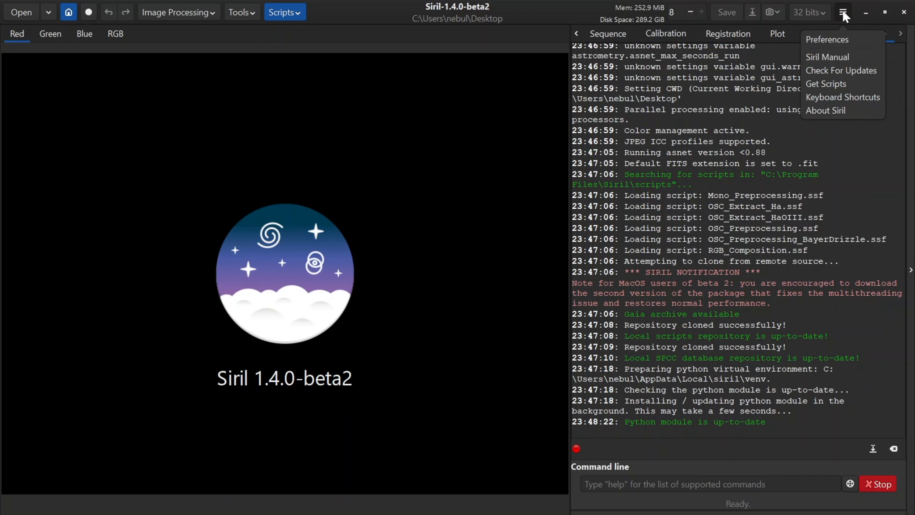
left_click(839, 39)
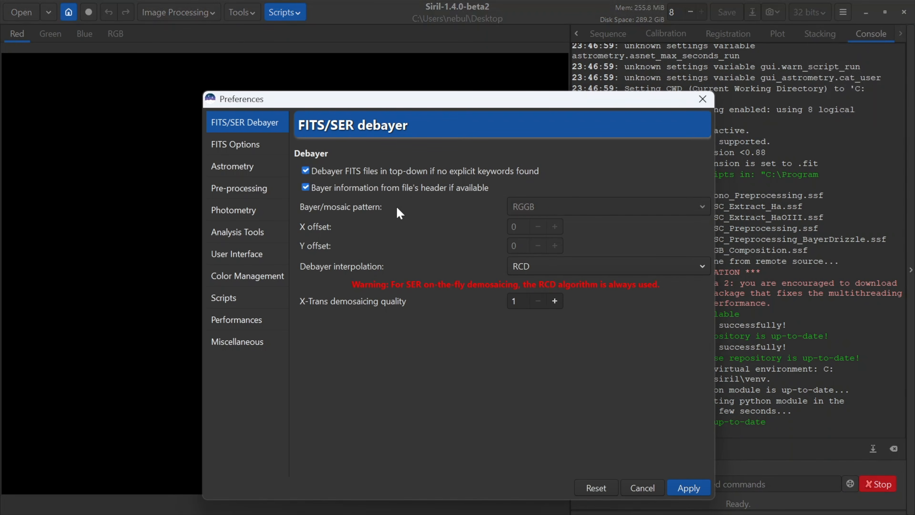
left_click(237, 349)
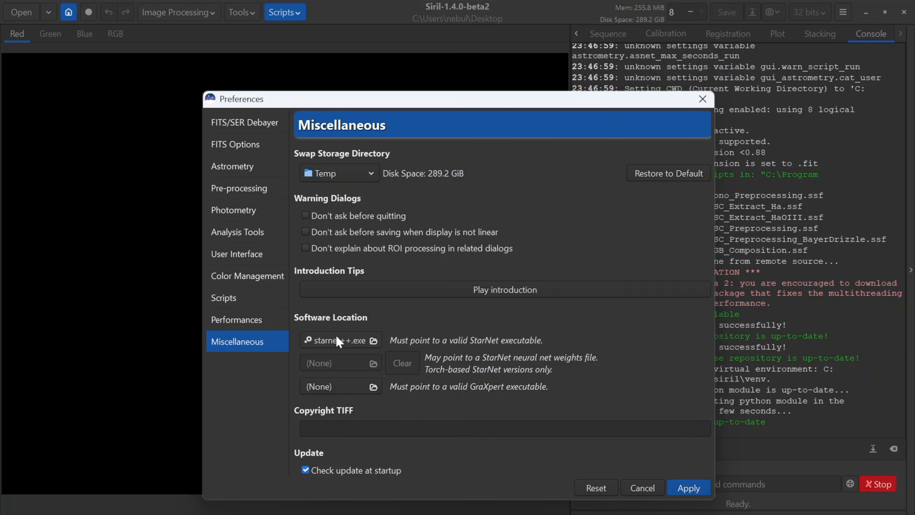
Step: Set the StarNet software location to the starnet++ executable in the StarNetv2CLI_Win folder under Documents
mouse_move(375, 345)
left_click(375, 345)
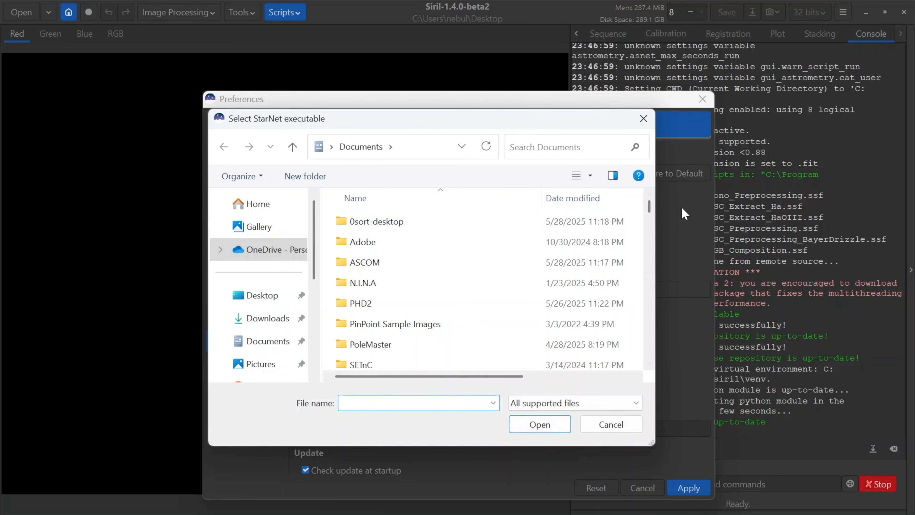
left_click_drag(650, 209, 650, 215)
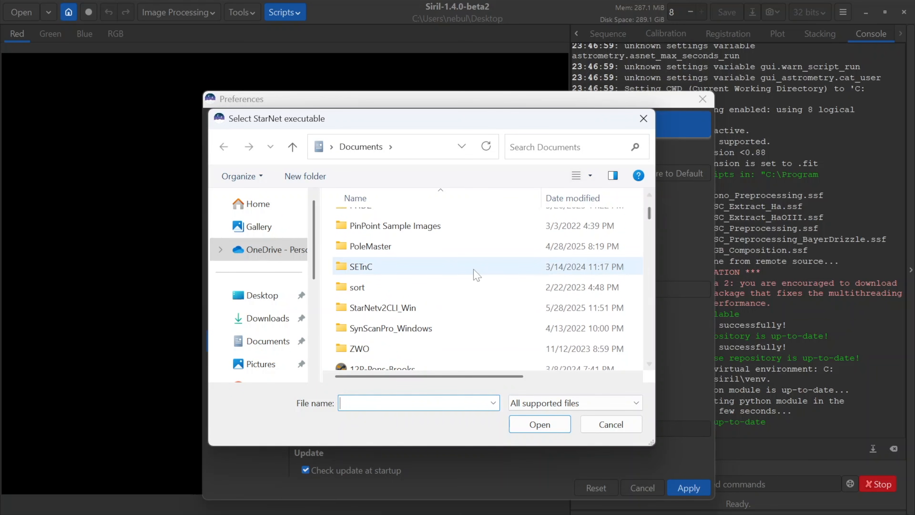
double_click(361, 311)
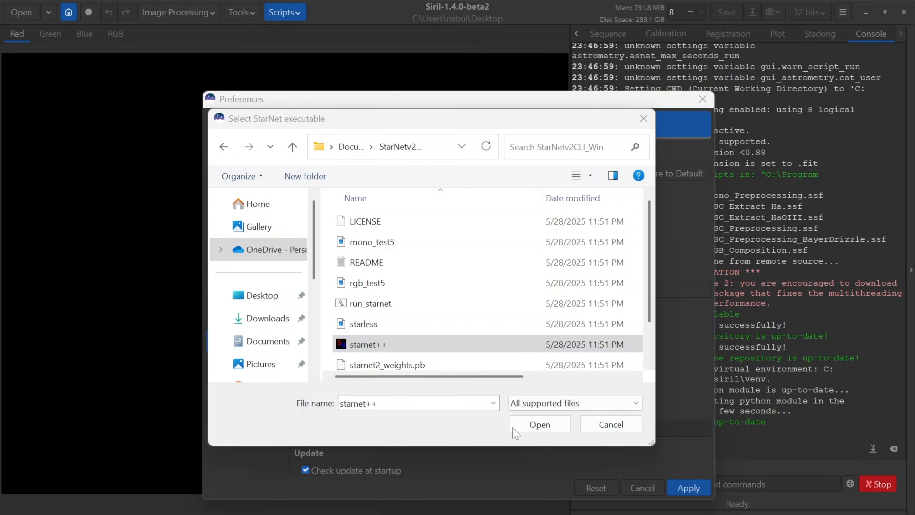
left_click(536, 425)
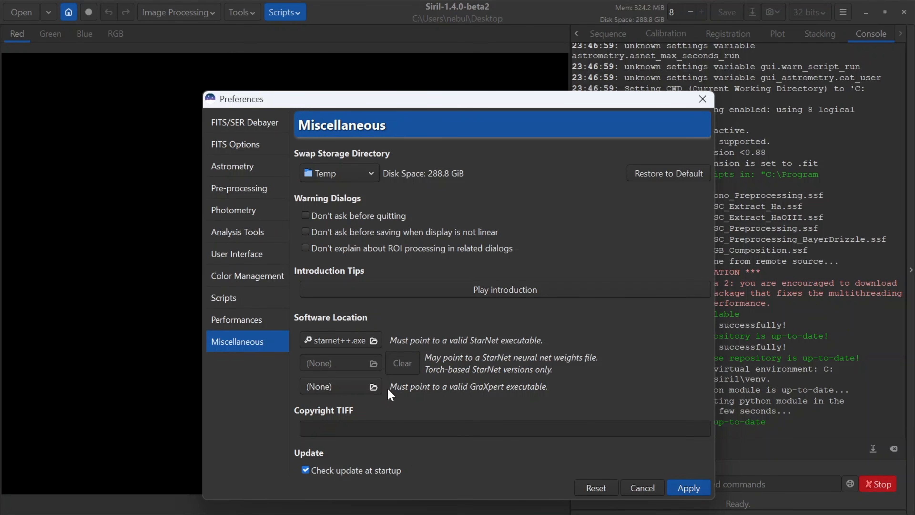
Step: Start choosing the GraXpert executable location and browse to the personal user folder under Users on Windows (C:)
left_click(374, 387)
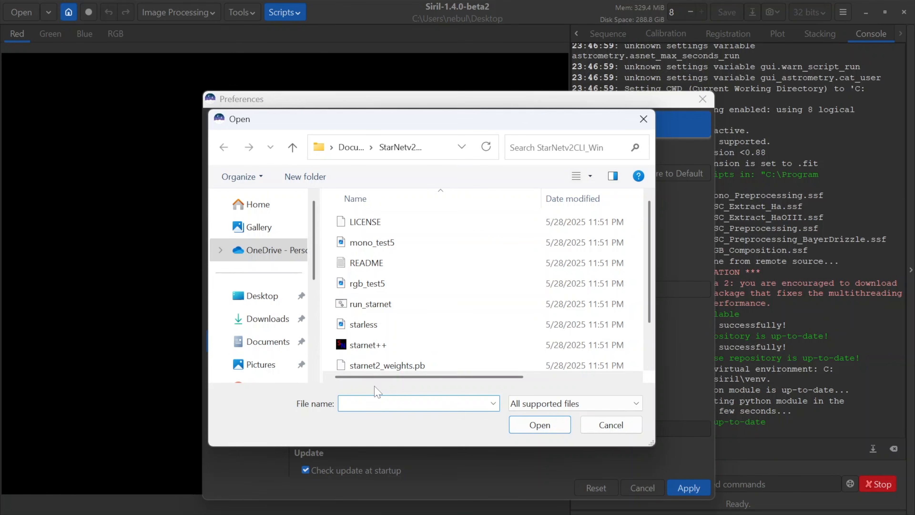
scroll(249, 345, "down", 5)
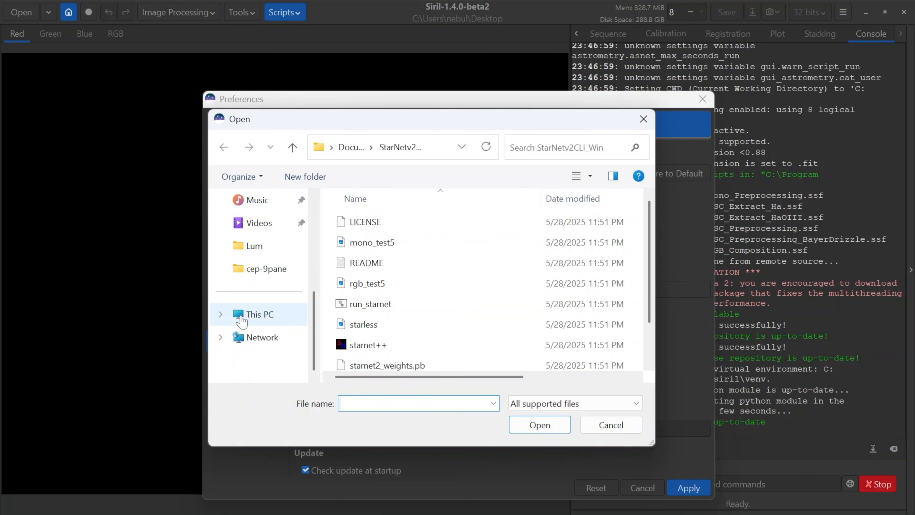
left_click(241, 318)
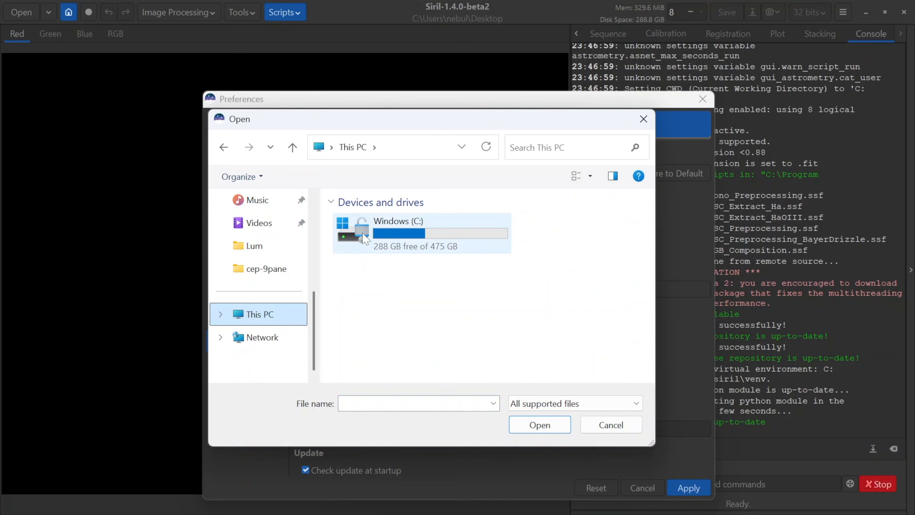
double_click(360, 239)
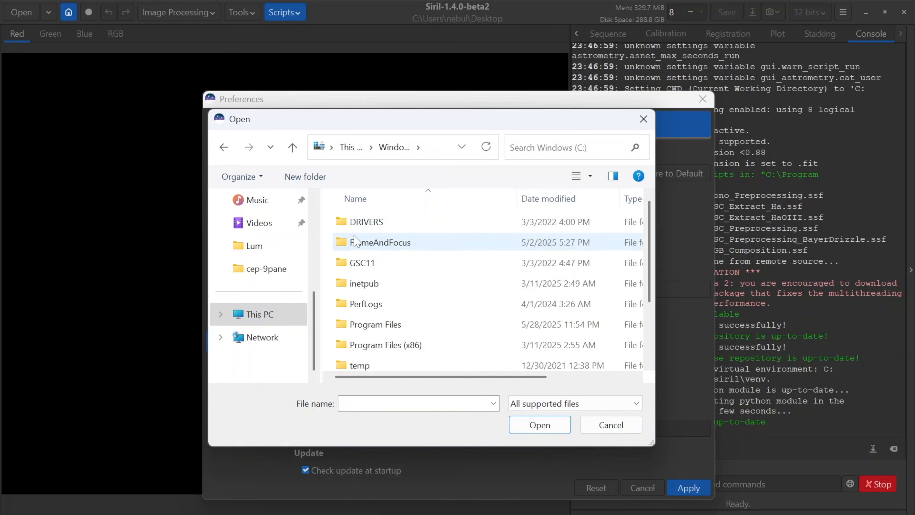
scroll(357, 249, "down", 3)
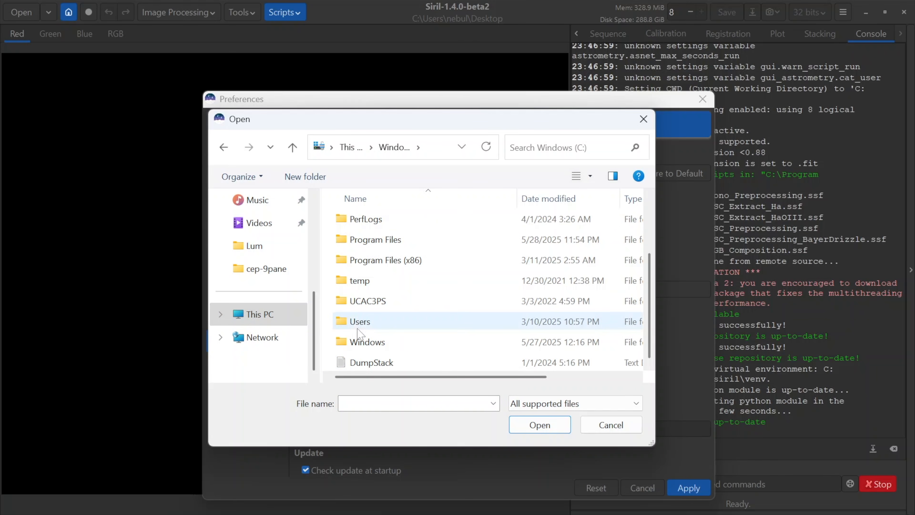
double_click(358, 319)
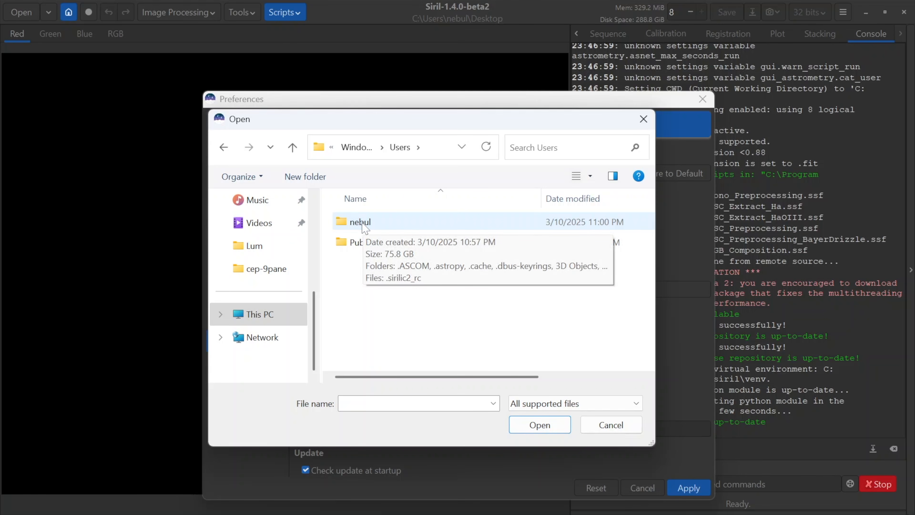
left_click(363, 226)
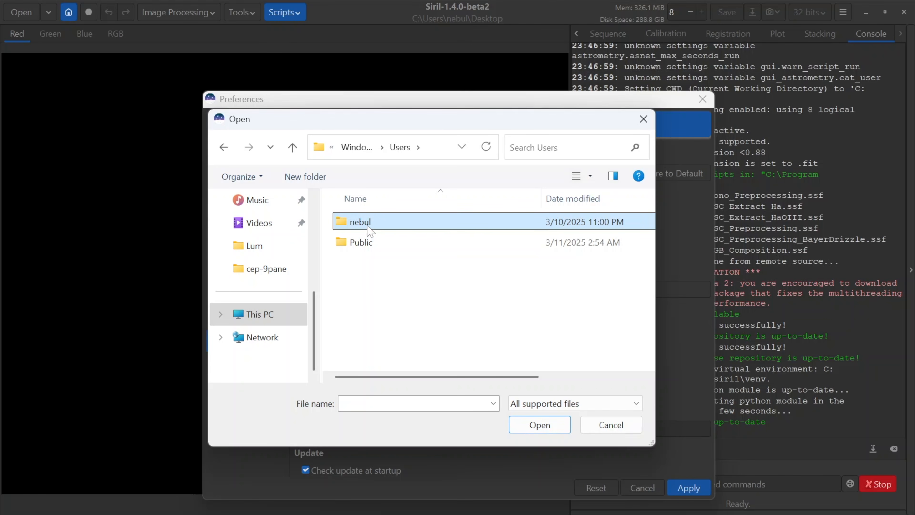
double_click(358, 223)
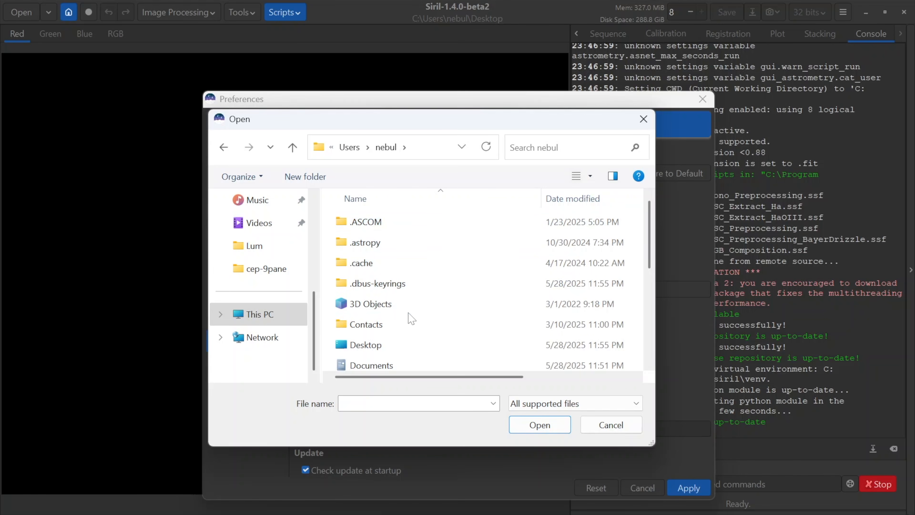
Step: Go to the AppData folder inside the user folder by its path and open its Local subfolder
left_click(415, 153)
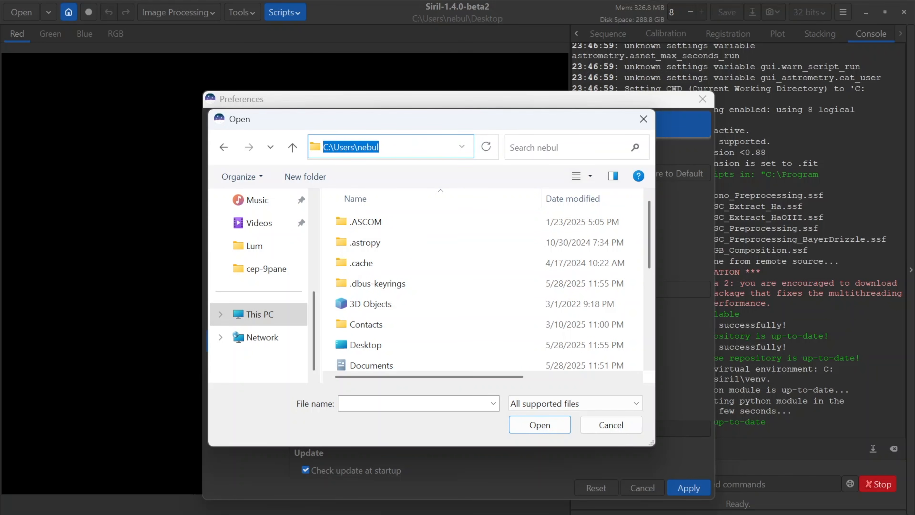
left_click(380, 147)
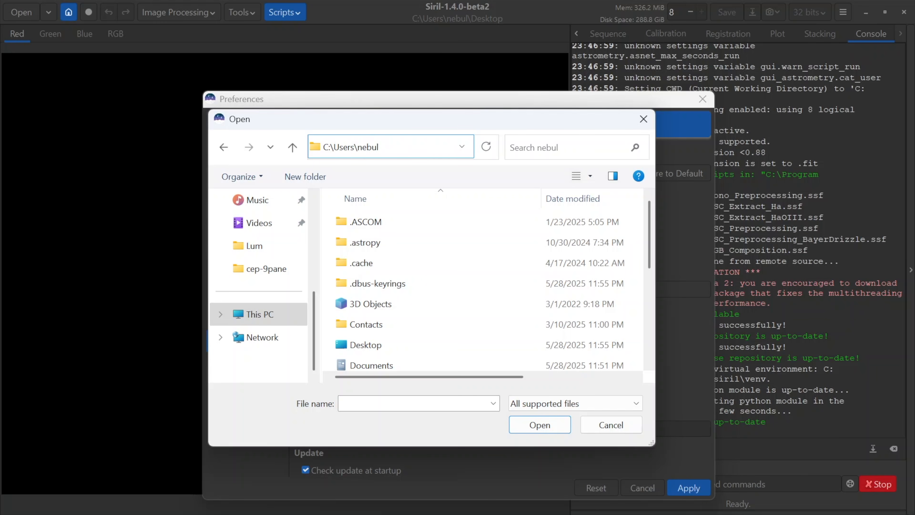
type("\\AppData")
key("Return")
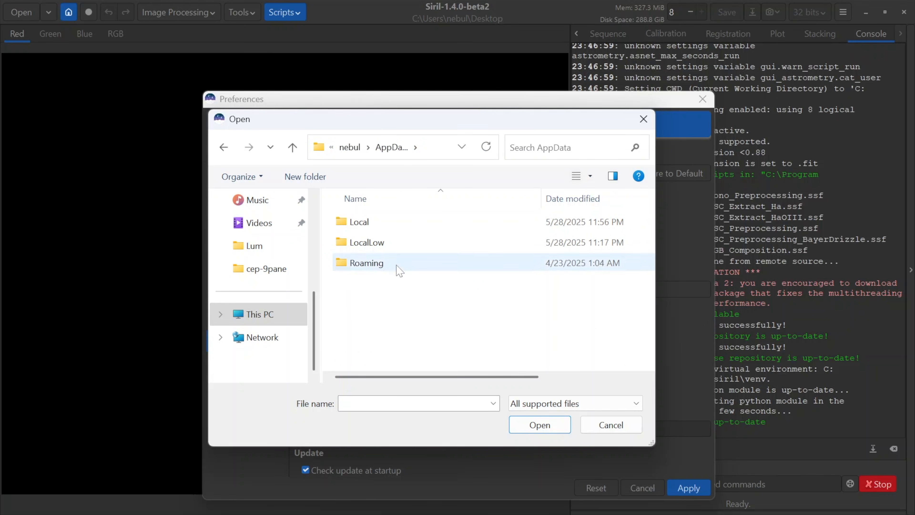
double_click(348, 221)
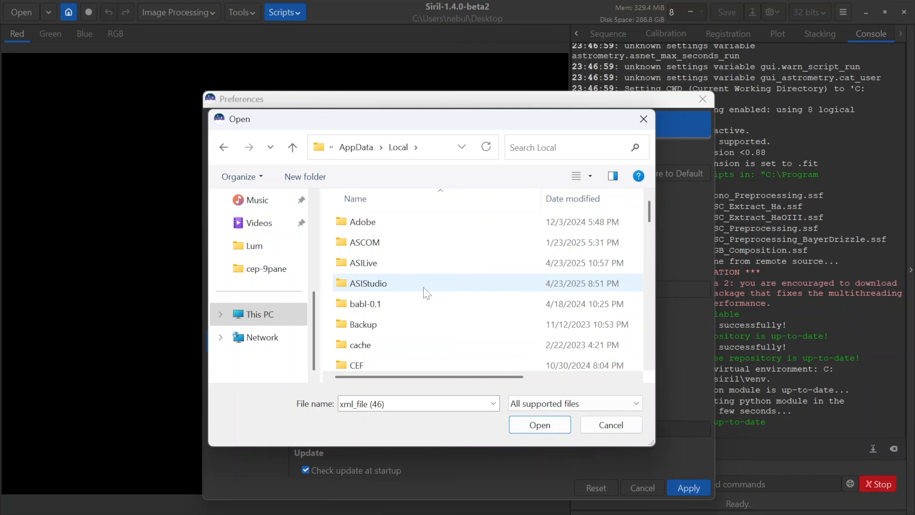
Step: Open the Programs folder inside Local and go into its GraXpert subfolder
scroll(426, 293, "down", 3)
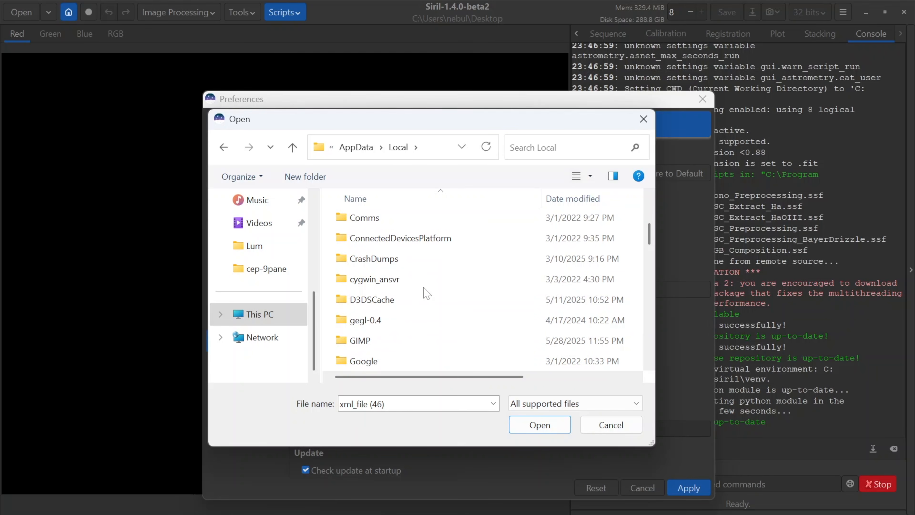
scroll(426, 292, "down", 1)
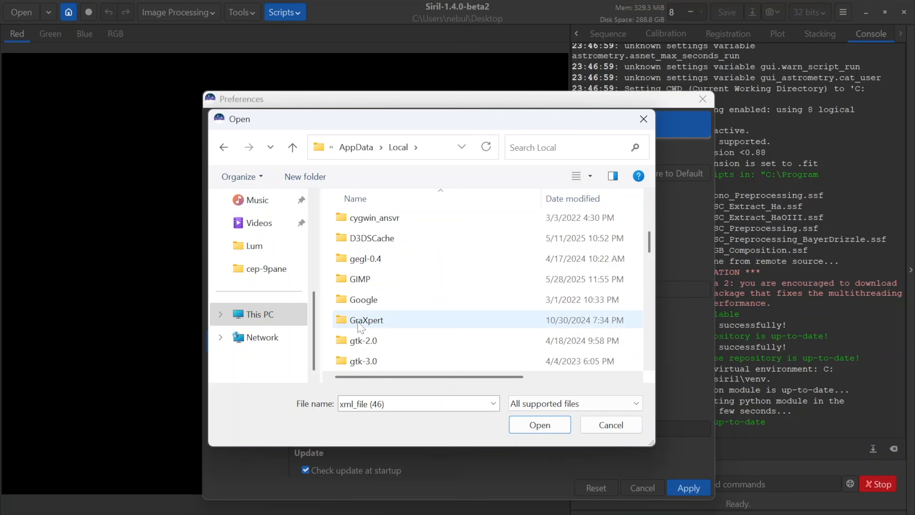
scroll(441, 252, "down", 4)
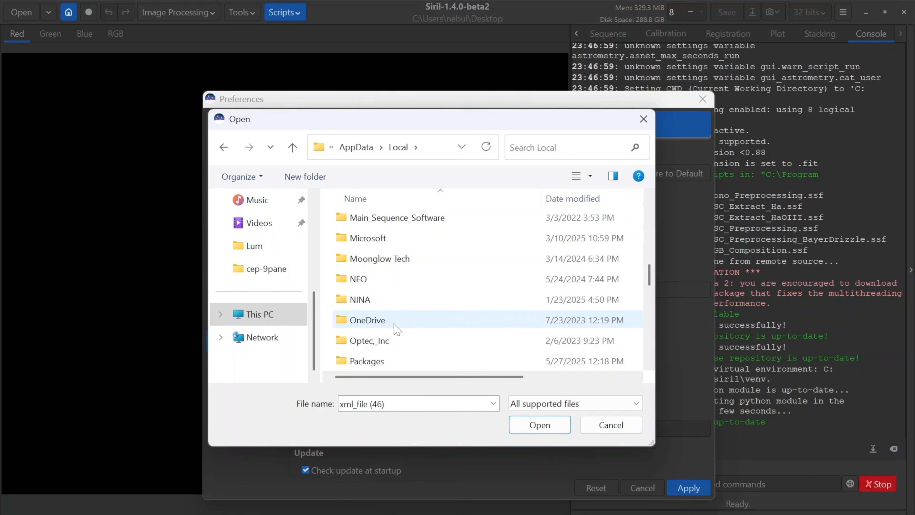
scroll(393, 326, "down", 1)
scroll(402, 298, "down", 2)
scroll(402, 298, "down", 2)
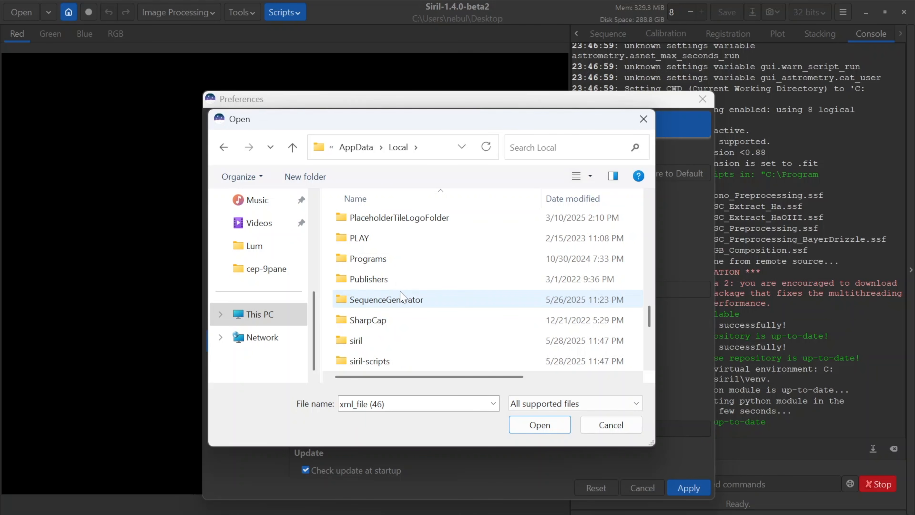
double_click(364, 258)
double_click(343, 245)
Step: Set the GraXpert software location to the GraXpert executable in this folder and apply the preferences
scroll(424, 313, "down", 2)
scroll(425, 313, "down", 10)
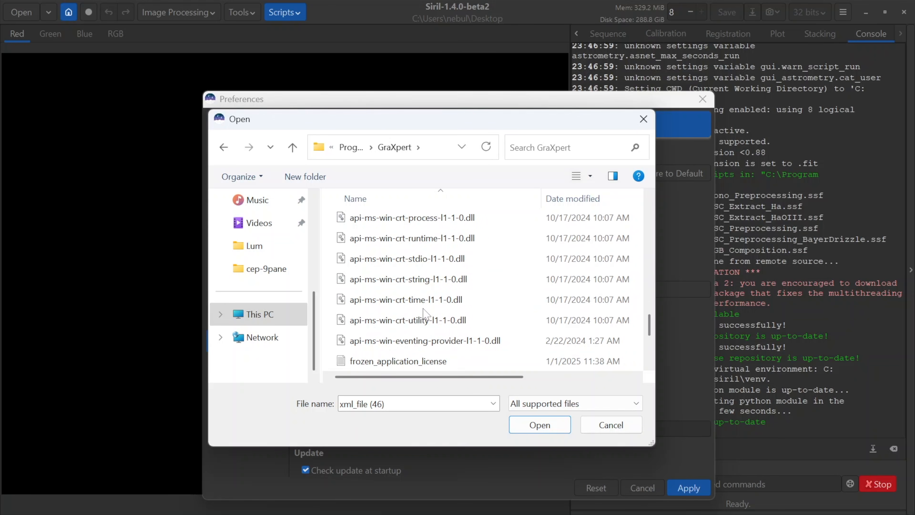
scroll(425, 312, "down", 3)
scroll(425, 312, "up", 1)
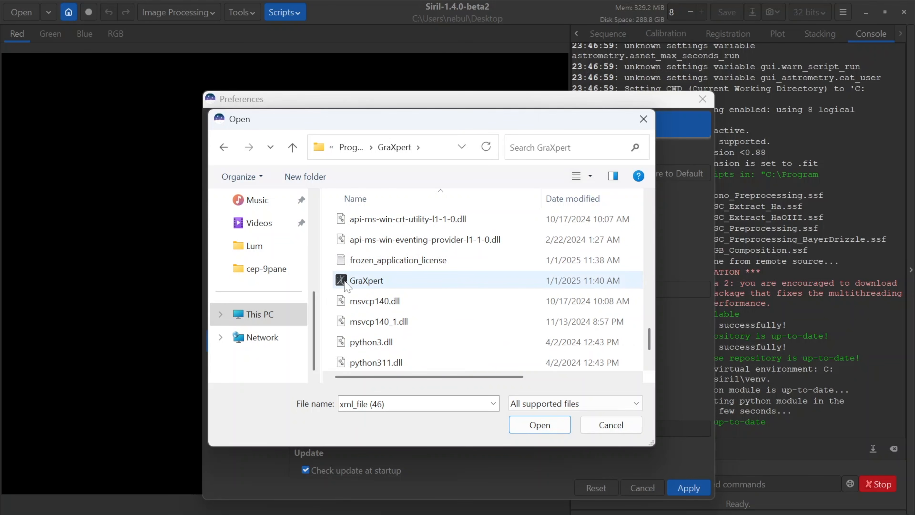
left_click(539, 424)
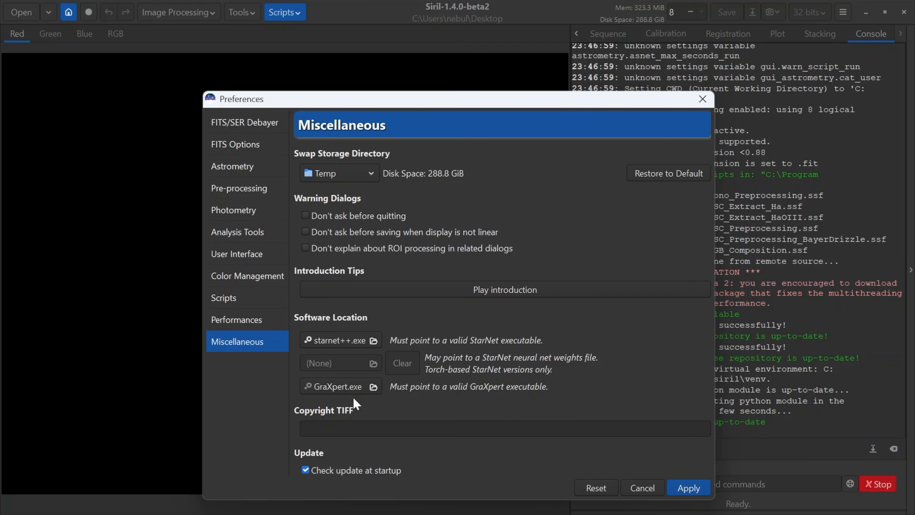
left_click(694, 487)
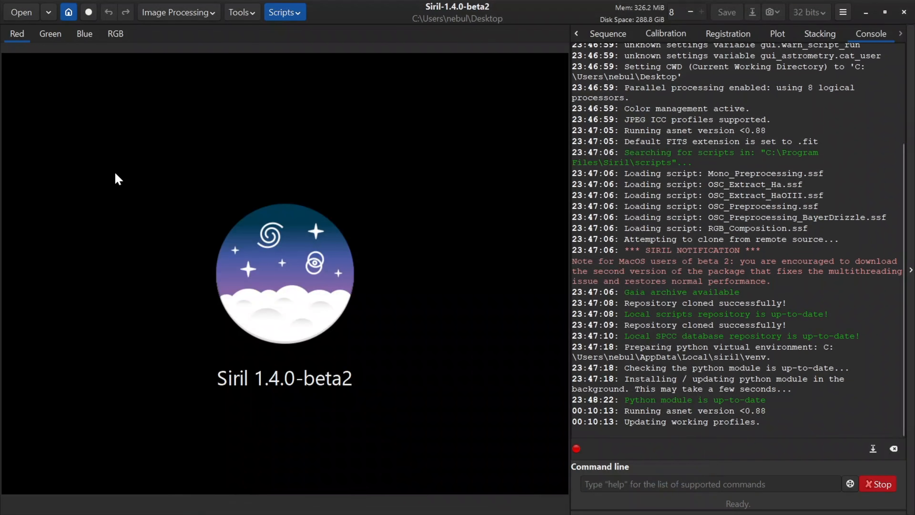
Step: Open the image crescent_16x9.jpg from the Pictures folder
left_click(16, 13)
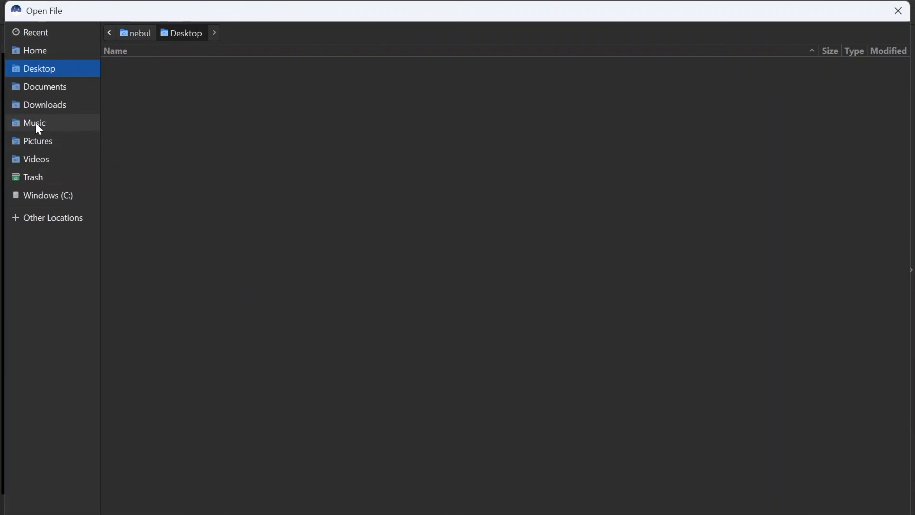
left_click(32, 141)
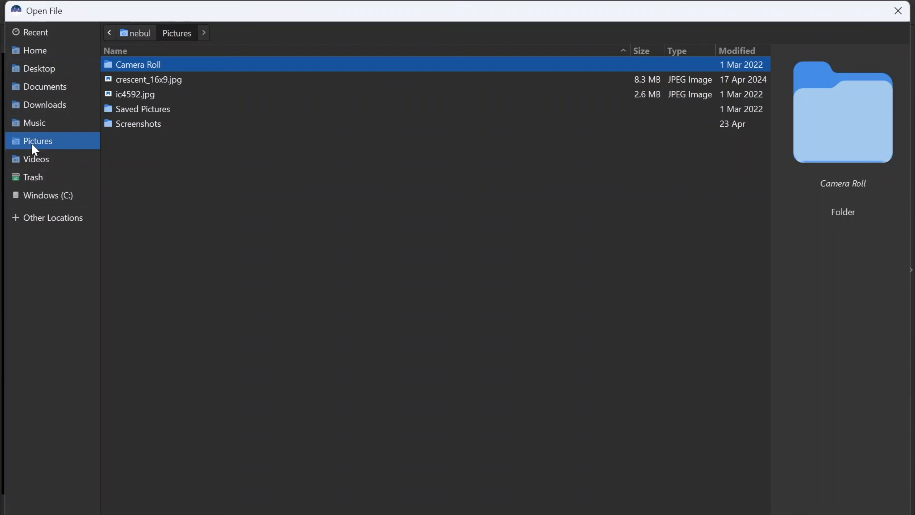
left_click(147, 80)
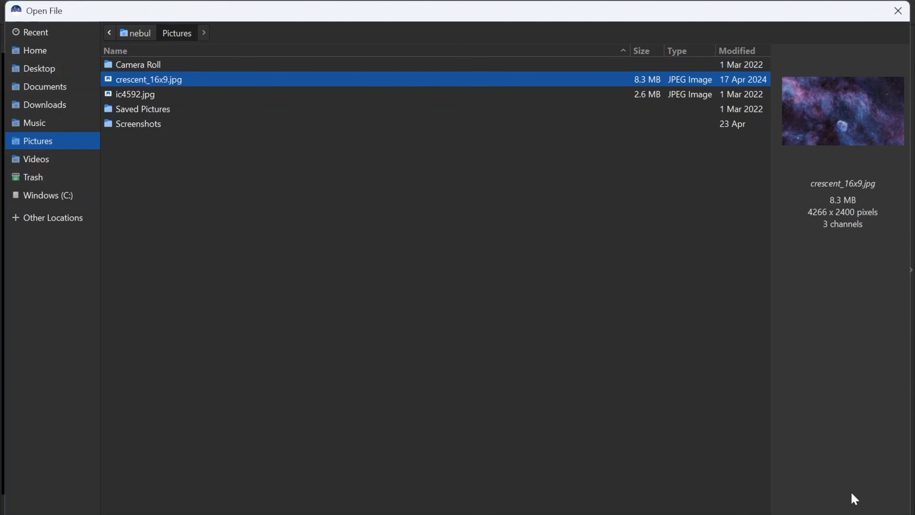
left_click(893, 513)
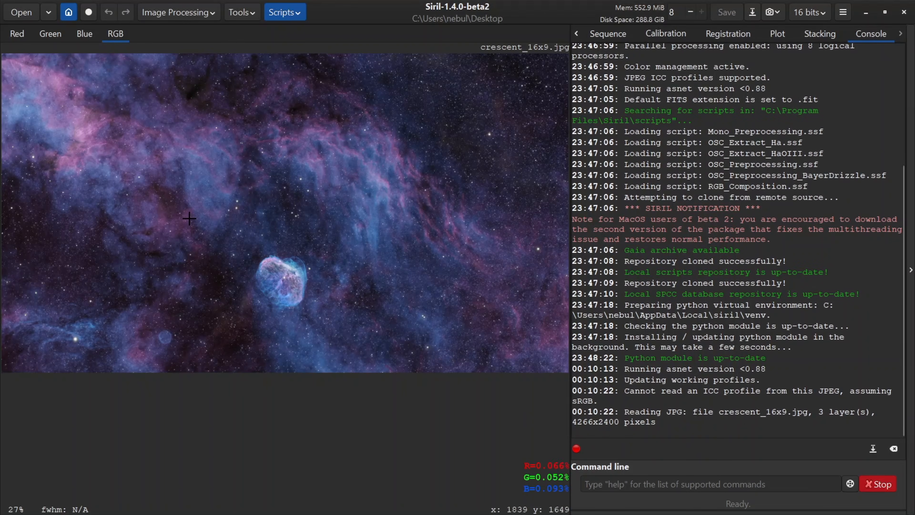
Step: Check in the StarNet Star Removal dialog whether the StarNet executable is recognised, without executing it
left_click(193, 16)
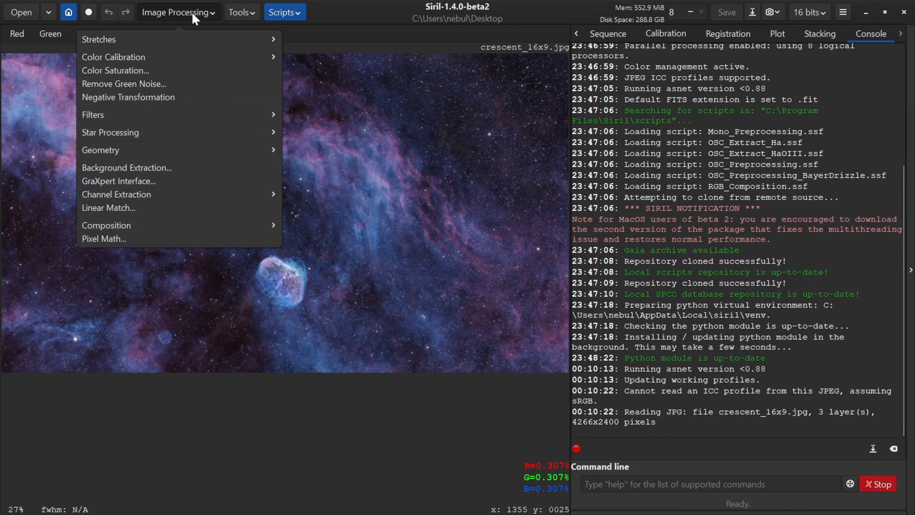
left_click(174, 133)
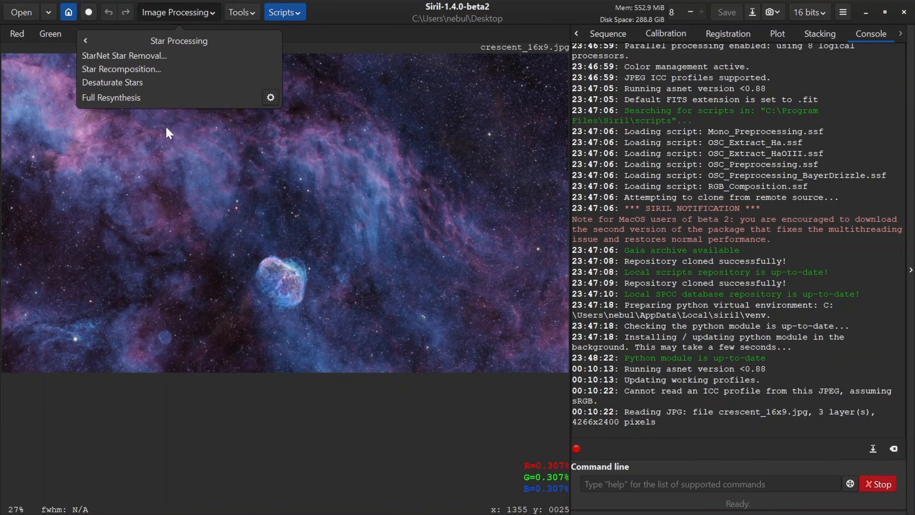
left_click(119, 57)
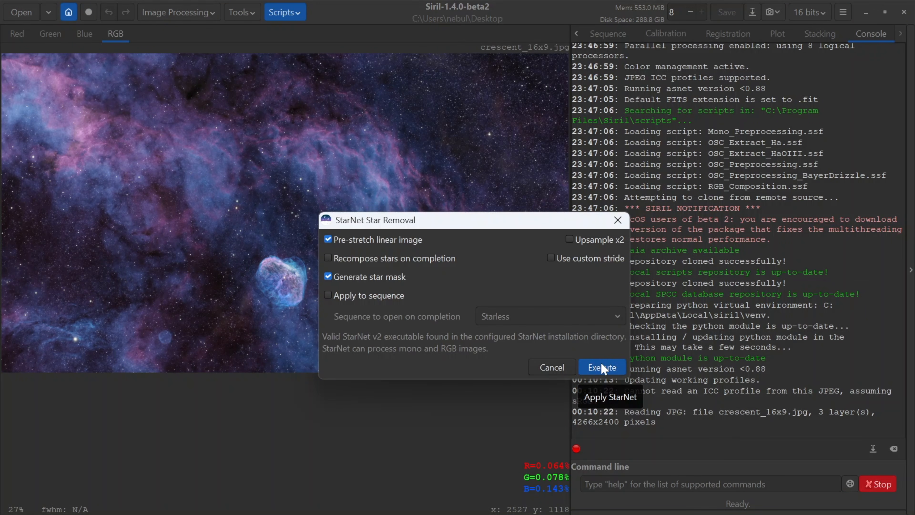
left_click(618, 218)
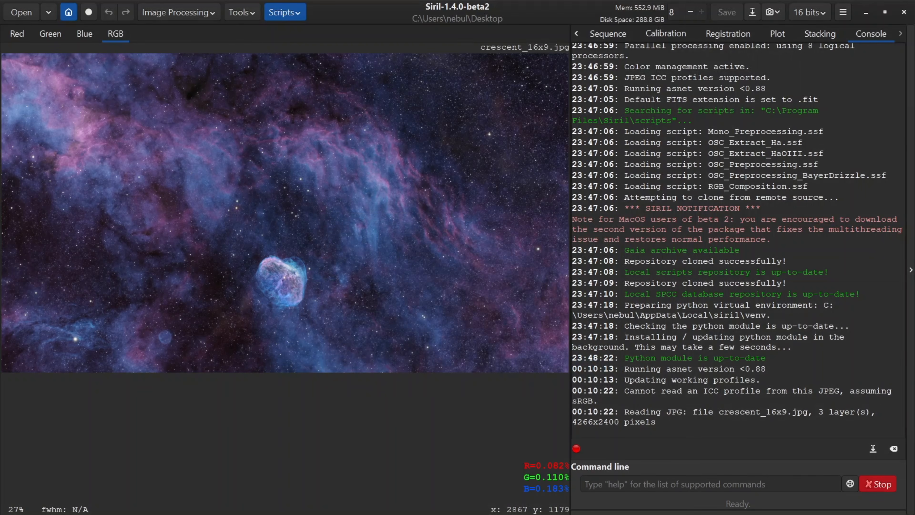
Step: Check the Background Extraction and Denoising options of the GraXpert interface for GraXpert's availability, without applying anything
left_click(171, 12)
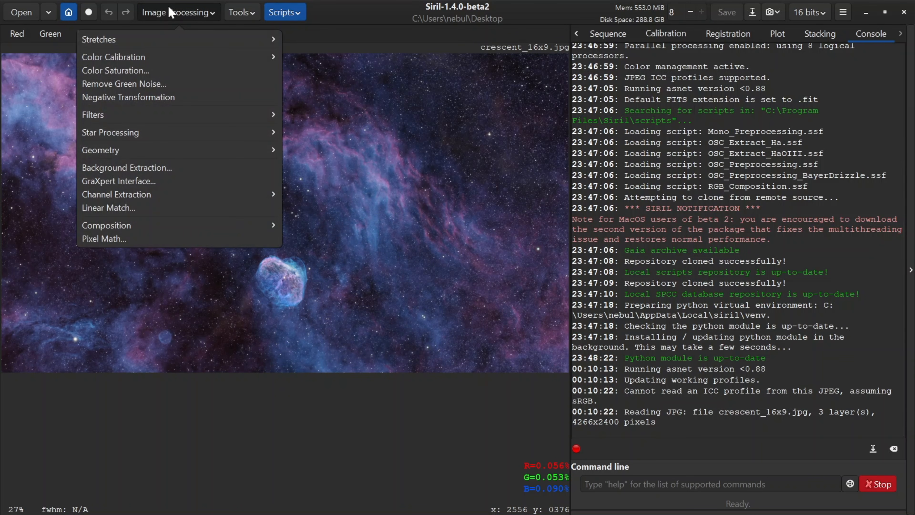
left_click(124, 181)
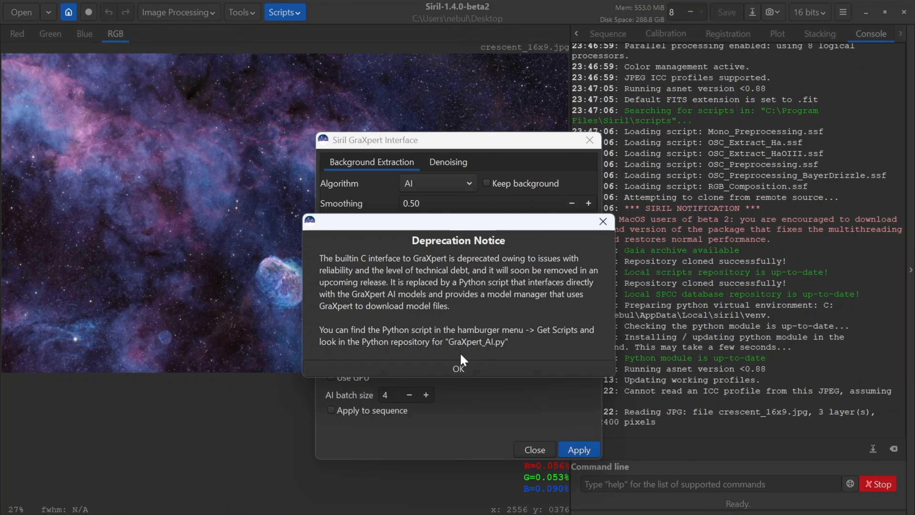
left_click(464, 372)
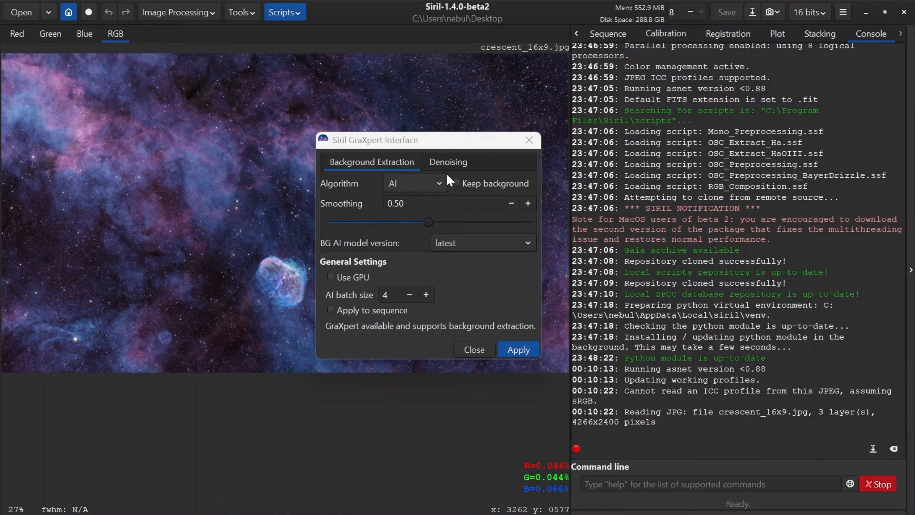
left_click(443, 164)
left_click(388, 166)
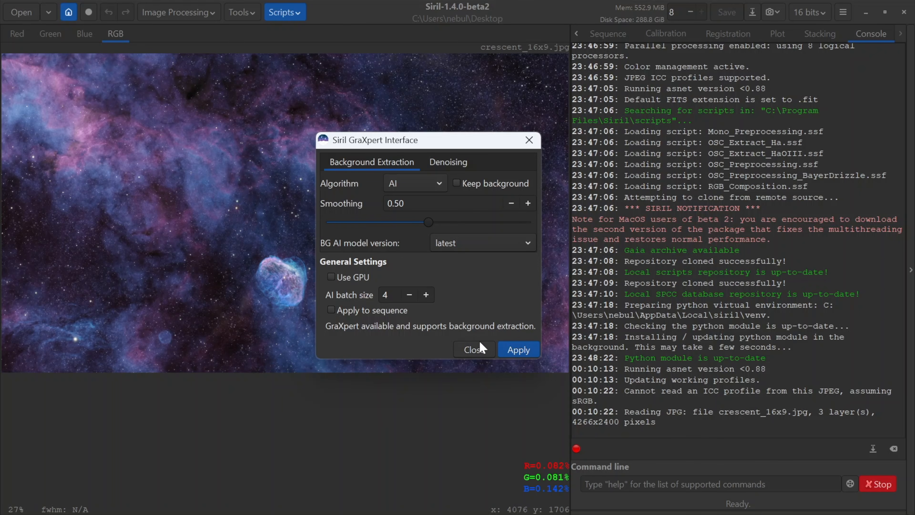
left_click(481, 353)
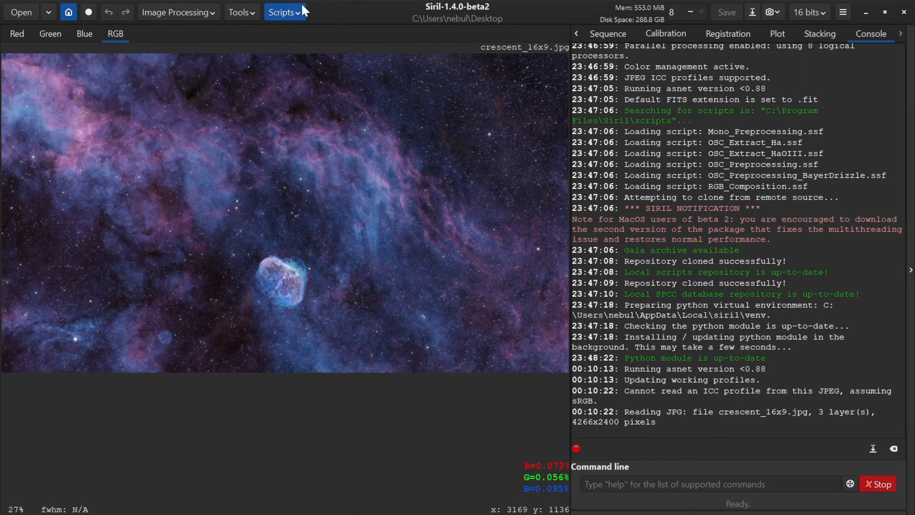
left_click(304, 13)
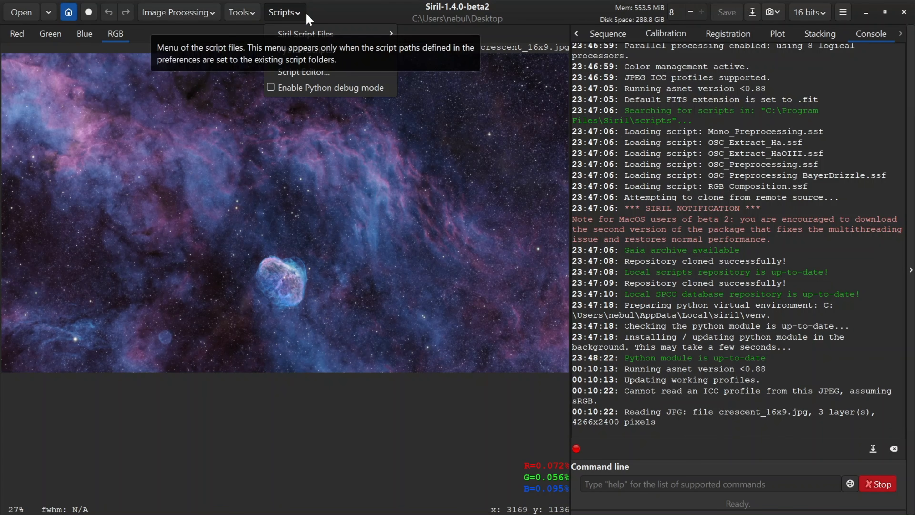
left_click(294, 14)
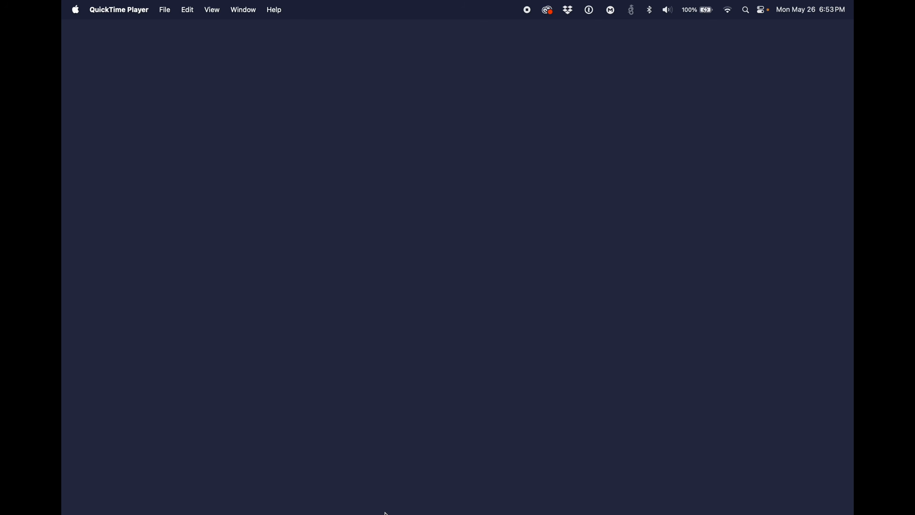
Step: Switch to Firefox on the Mac and view the macOS download choices on the Siril website
mouse_move(393, 505)
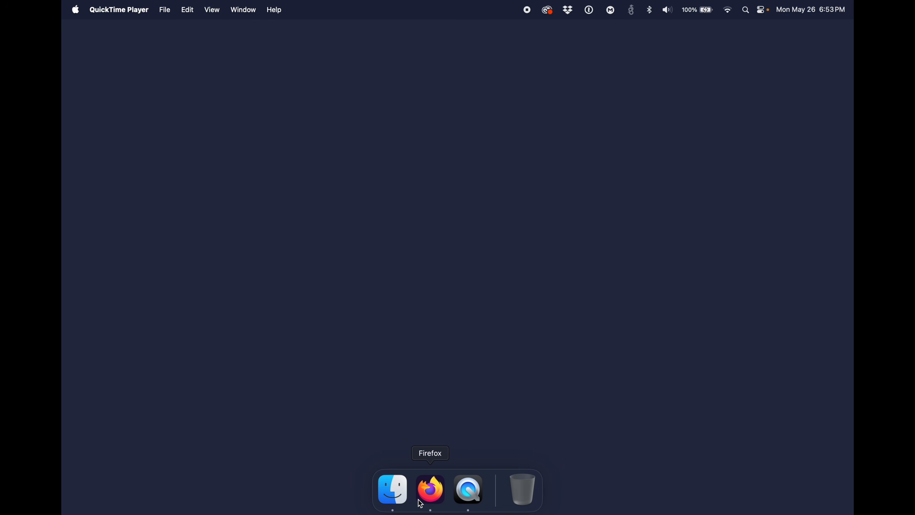
left_click(429, 494)
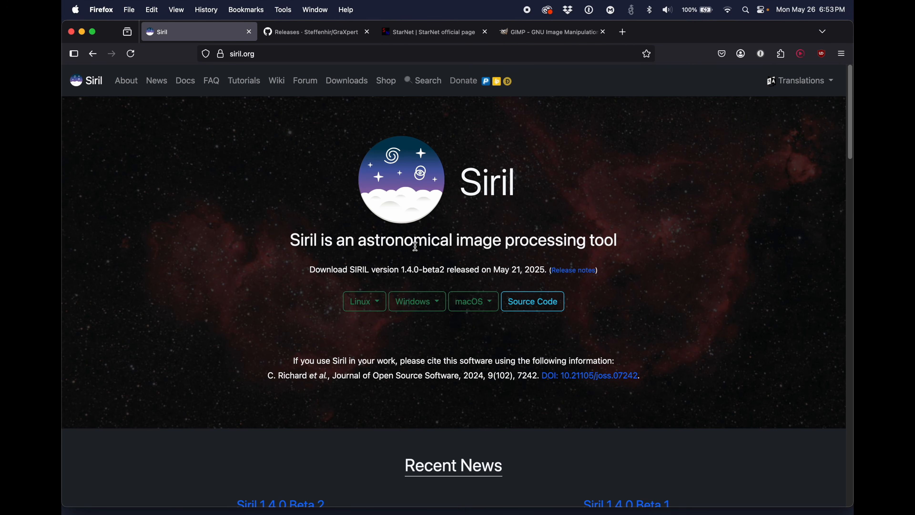
left_click(475, 301)
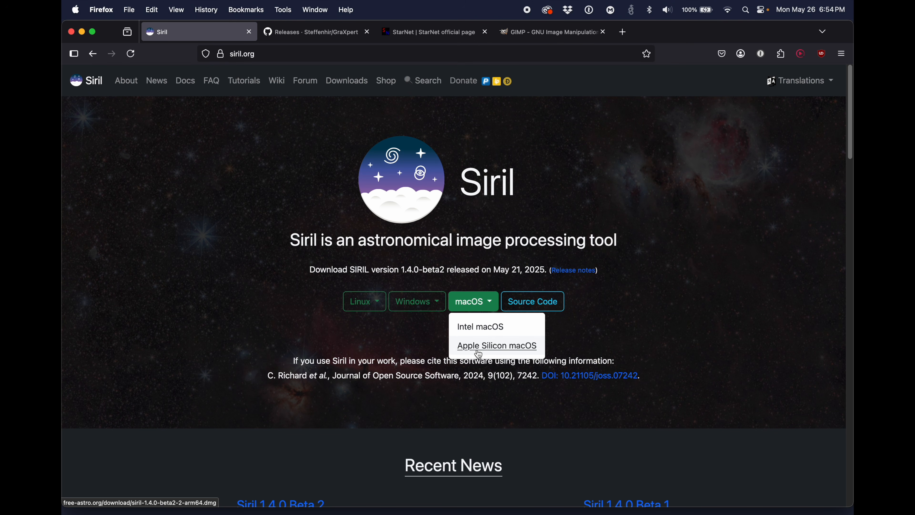
left_click(365, 344)
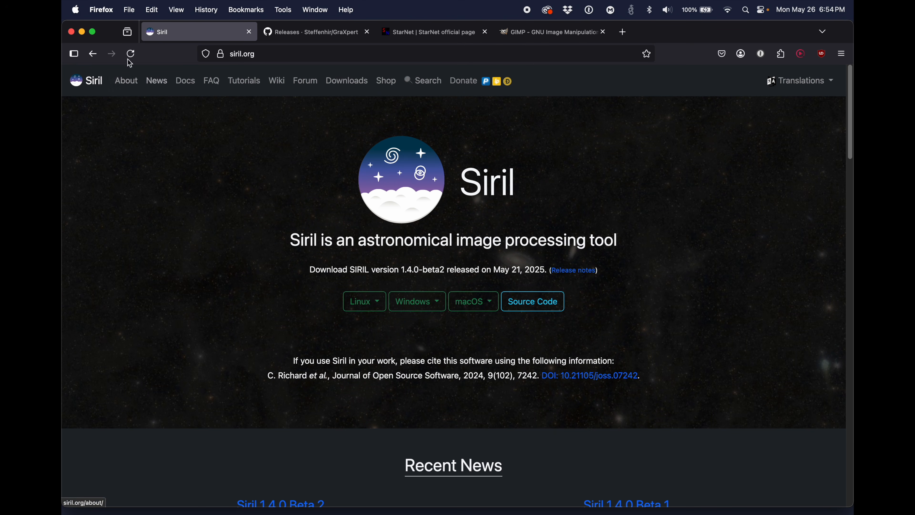
Step: Check the Mac's processor chip in the About This Mac information and close it
left_click(76, 10)
left_click(76, 10)
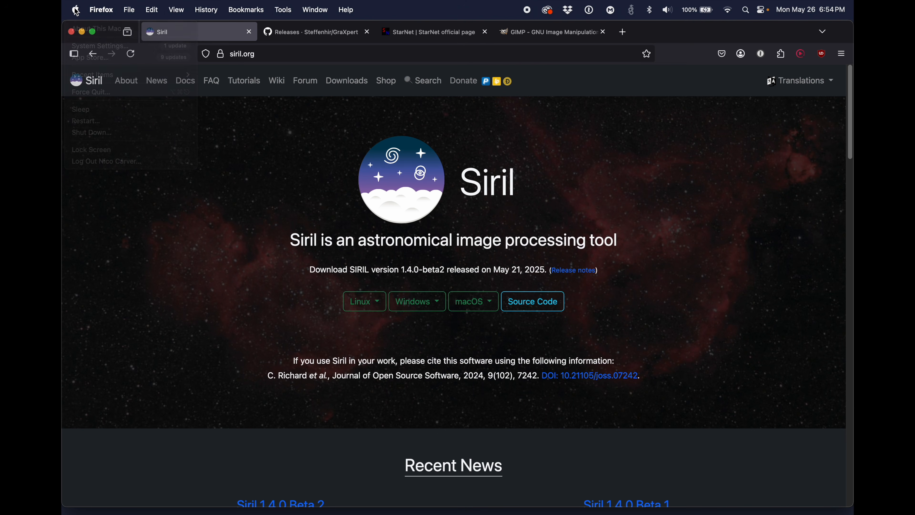
left_click(76, 10)
left_click(81, 28)
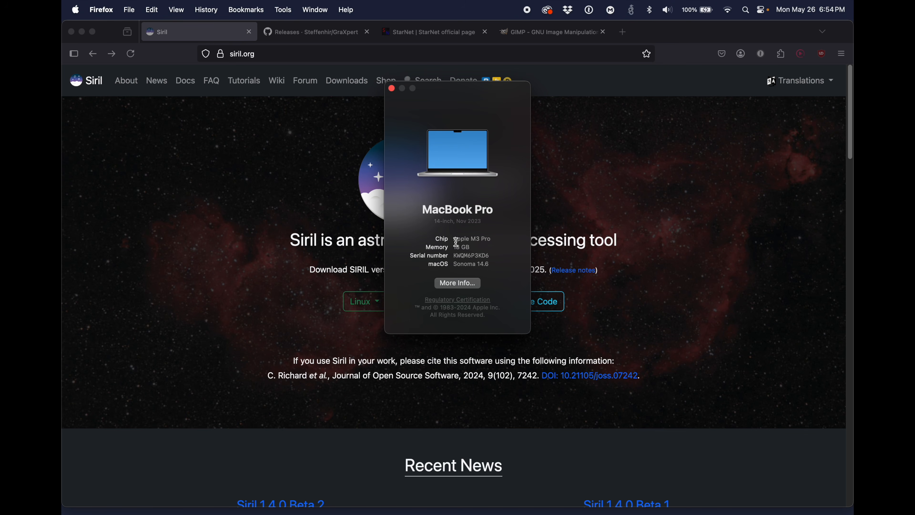
left_click_drag(454, 240, 478, 240)
left_click(479, 237)
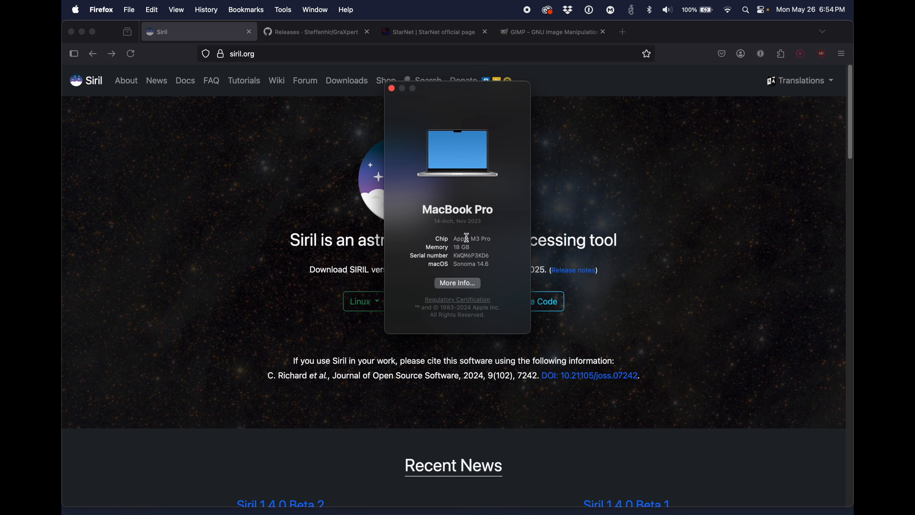
left_click(392, 88)
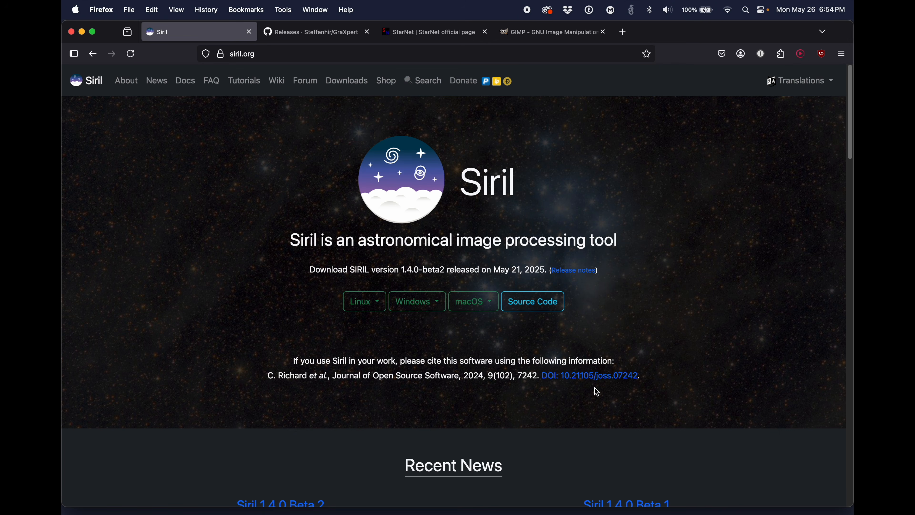
Step: Download the Apple Silicon macOS version of Siril 1.4.0-beta2
left_click(490, 310)
left_click(472, 345)
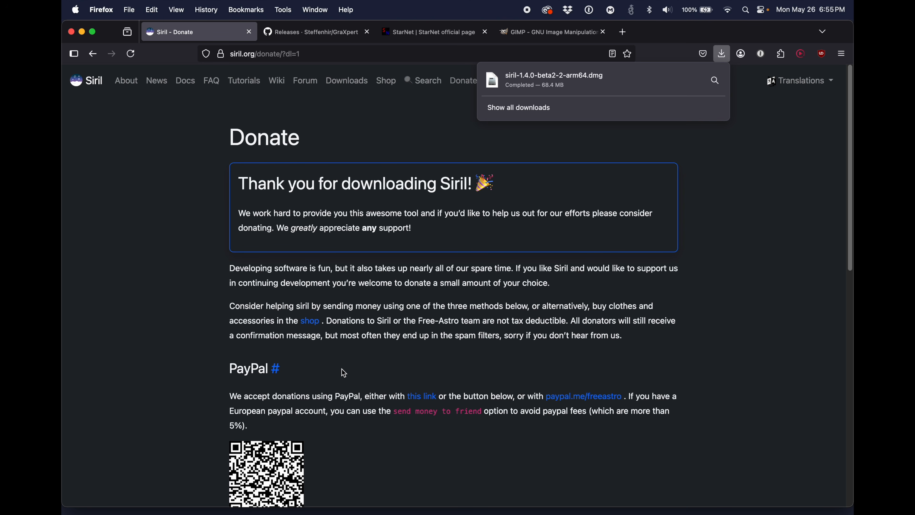
Step: Review the changes and known issues in the GraXpert 3.1.0rc2 release notes on GitHub
left_click(308, 40)
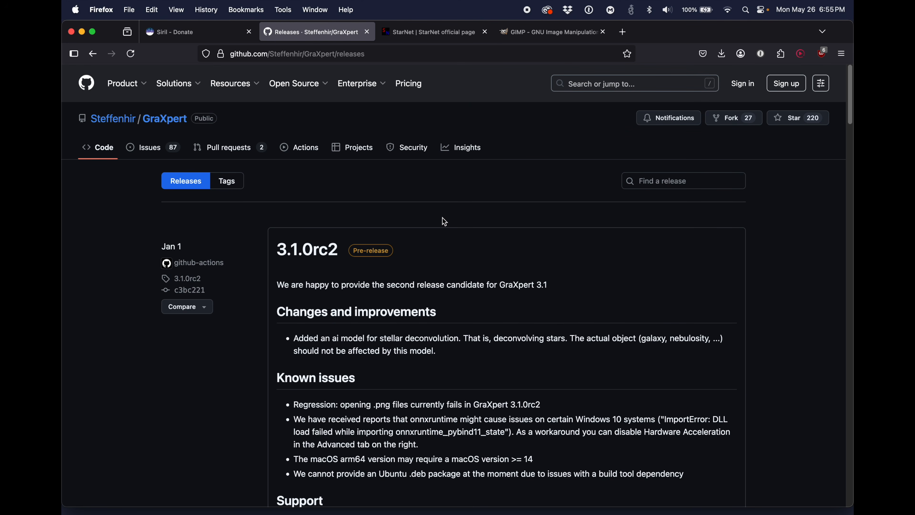
scroll(444, 222, "down", 5)
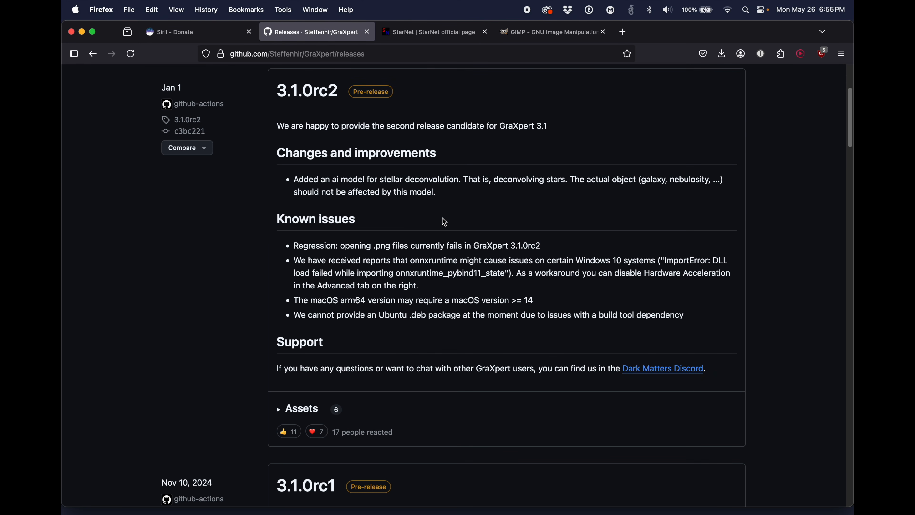
scroll(444, 222, "up", 5)
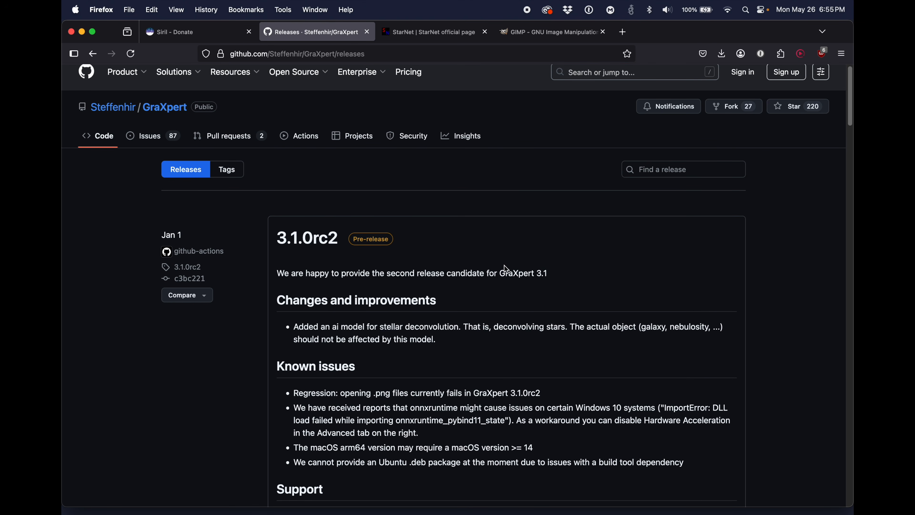
scroll(504, 265, "down", 2)
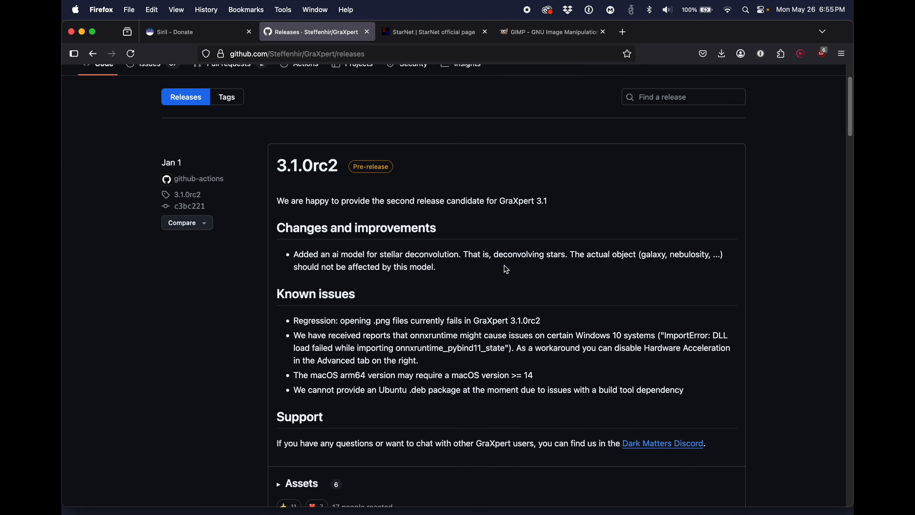
scroll(504, 265, "down", 2)
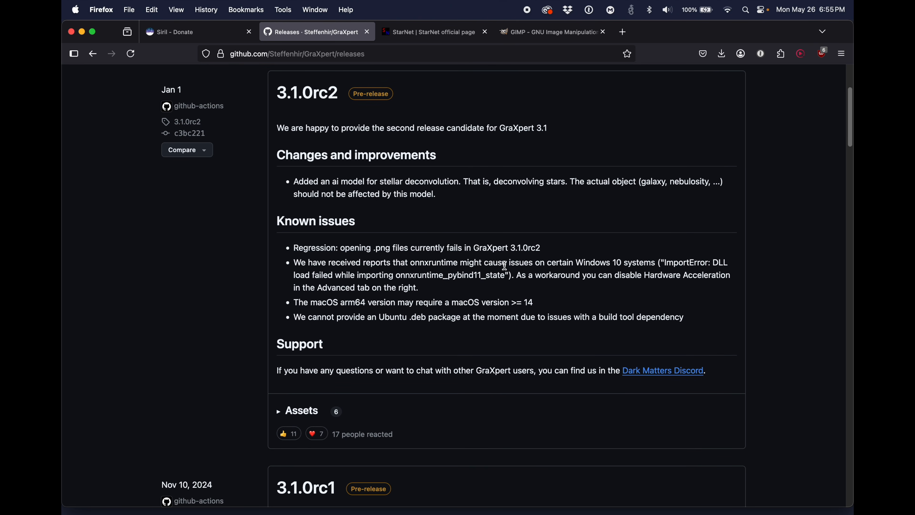
scroll(505, 266, "up", 3)
scroll(506, 269, "down", 2)
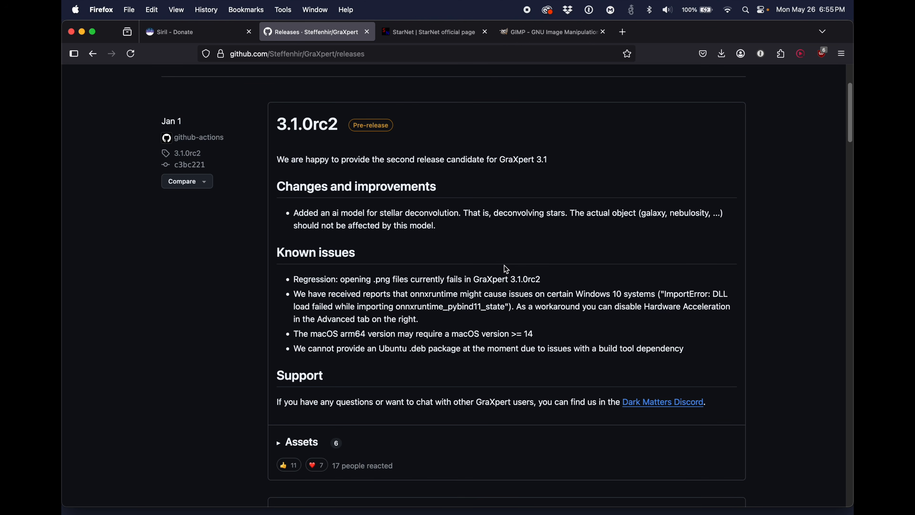
scroll(506, 269, "down", 2)
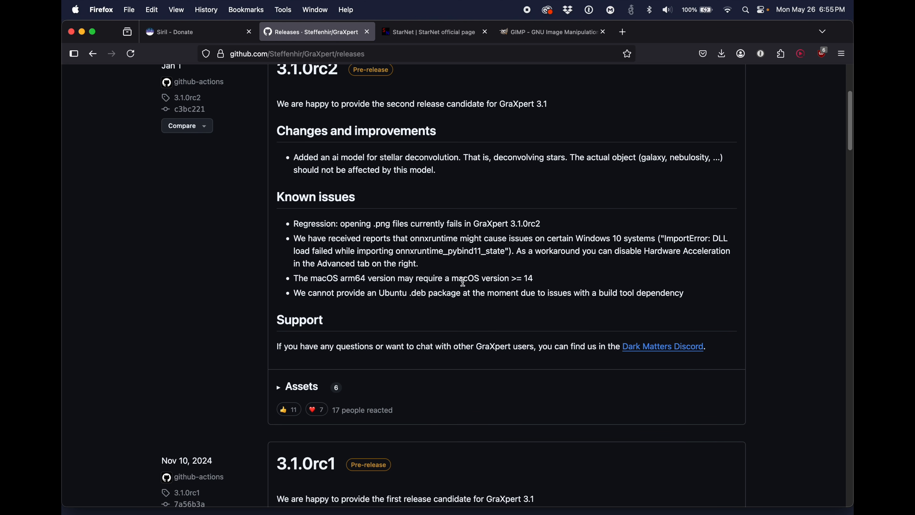
scroll(361, 308, "up", 2)
scroll(361, 308, "down", 3)
scroll(330, 312, "up", 5)
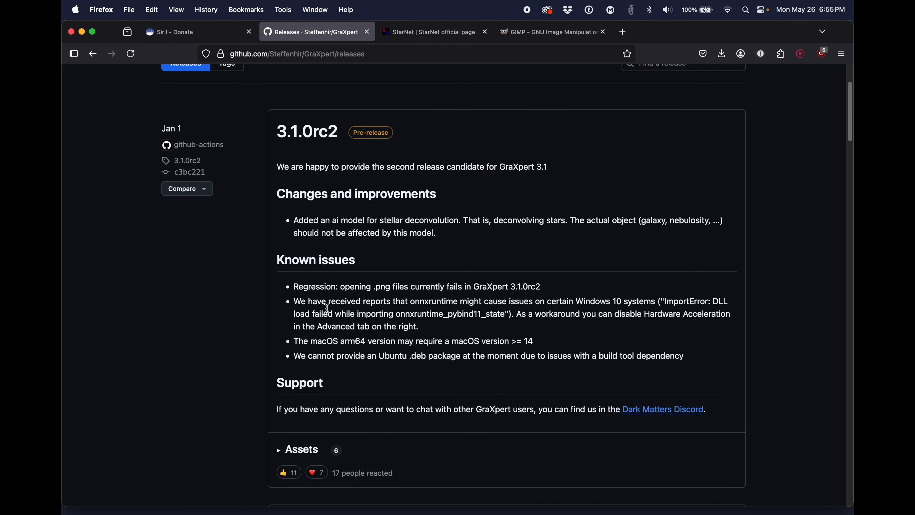
scroll(328, 331, "down", 4)
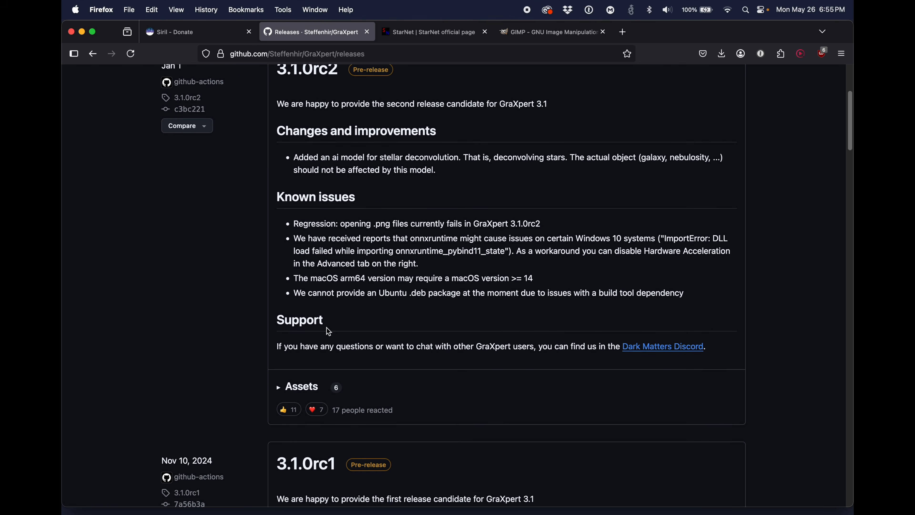
scroll(306, 253, "up", 2)
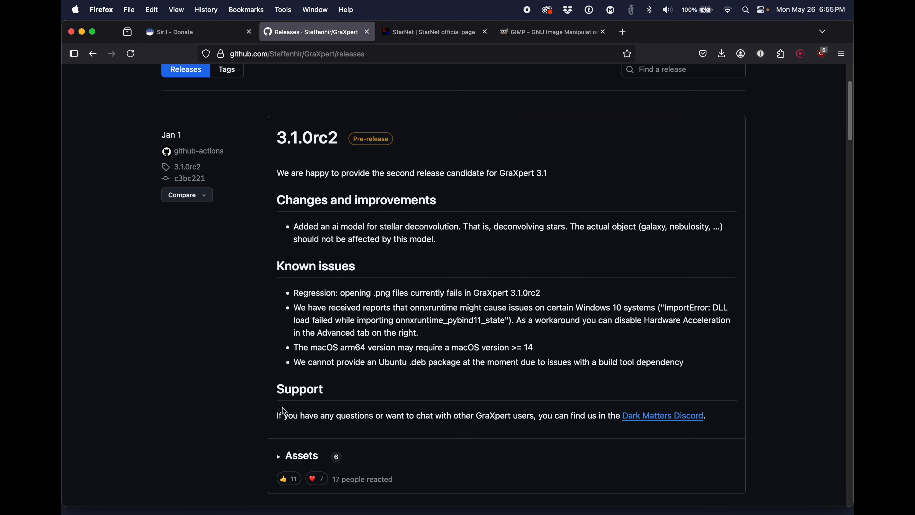
Step: Download graxpert-macos-arm64.dmg from the assets of the GraXpert 3.1.0rc2 release
left_click(280, 458)
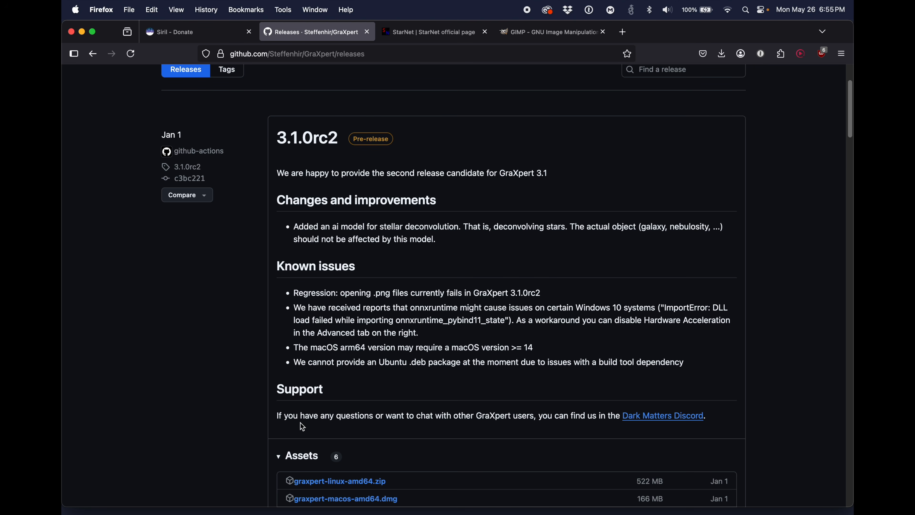
scroll(335, 372, "down", 5)
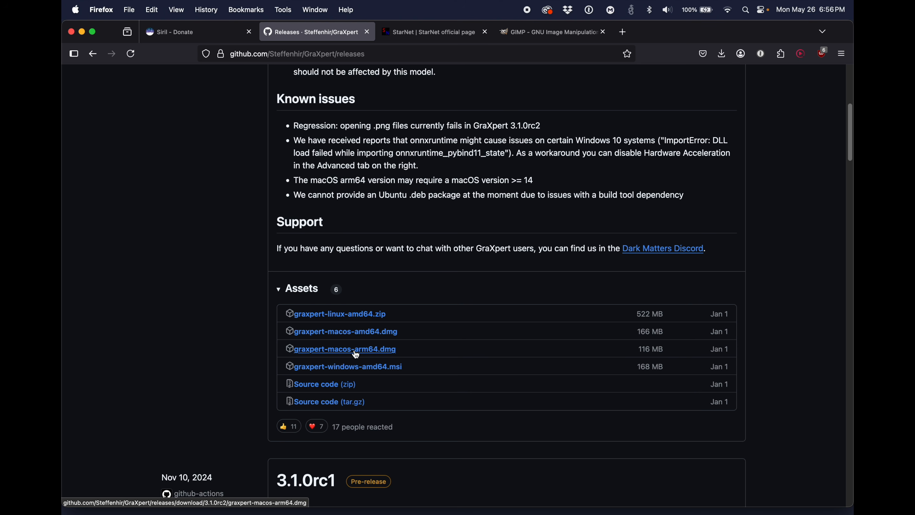
left_click(342, 350)
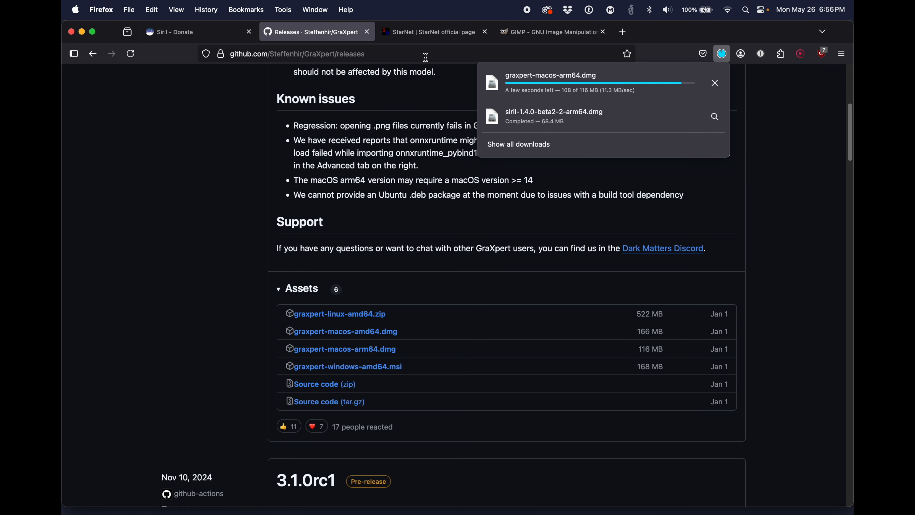
Step: Download the experimental StarNet2 command-line distribution for MacOS with M1 support from the StarNet website
left_click(440, 34)
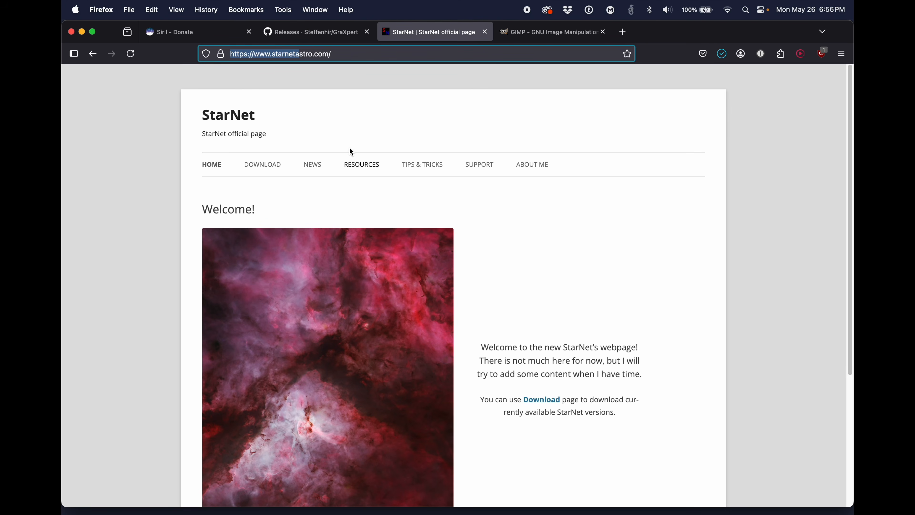
left_click(267, 164)
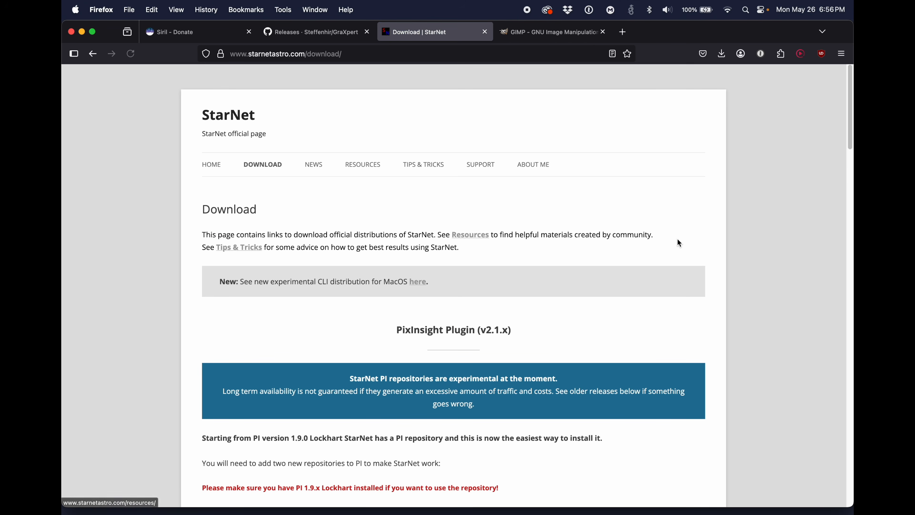
scroll(678, 239, "down", 20)
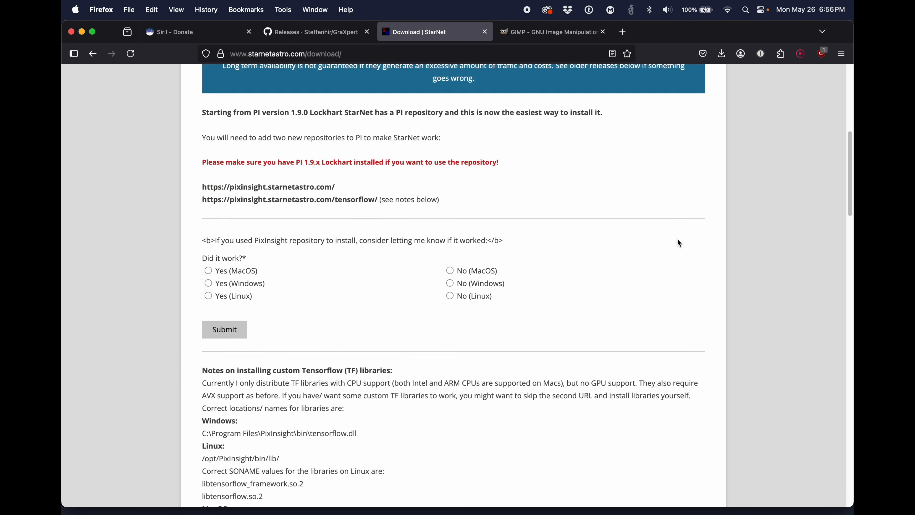
scroll(678, 240, "down", 15)
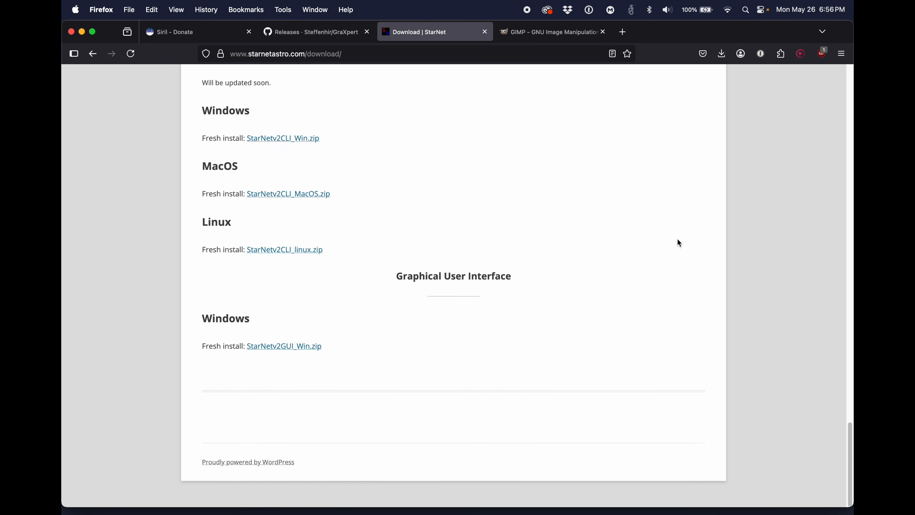
scroll(677, 240, "up", 3)
scroll(678, 239, "down", 1)
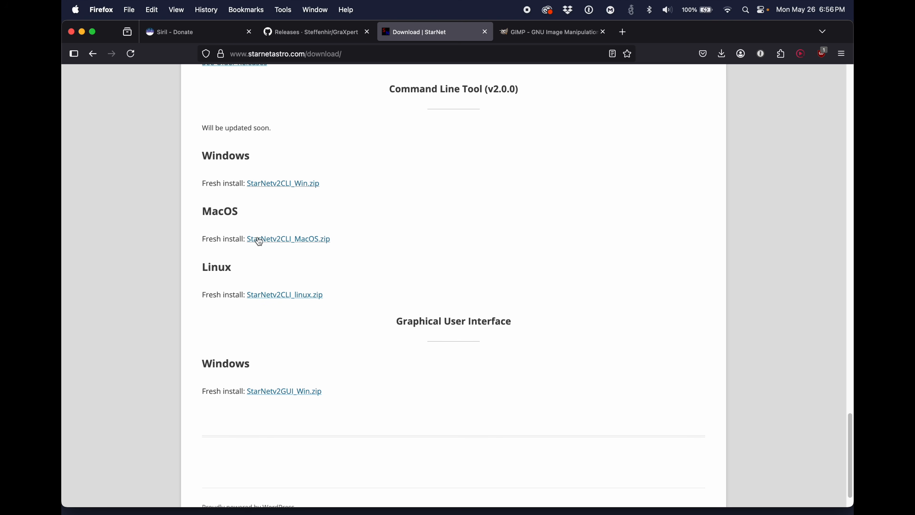
scroll(280, 239, "up", 20)
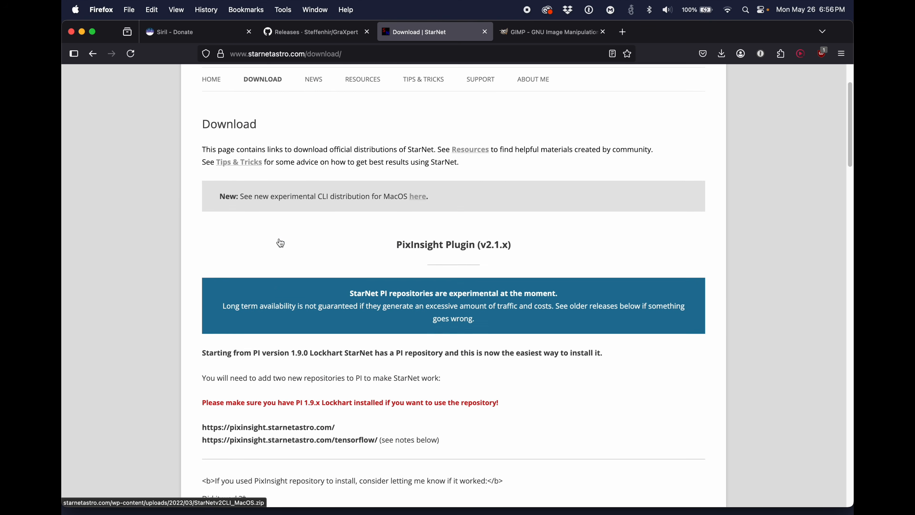
scroll(280, 243, "up", 3)
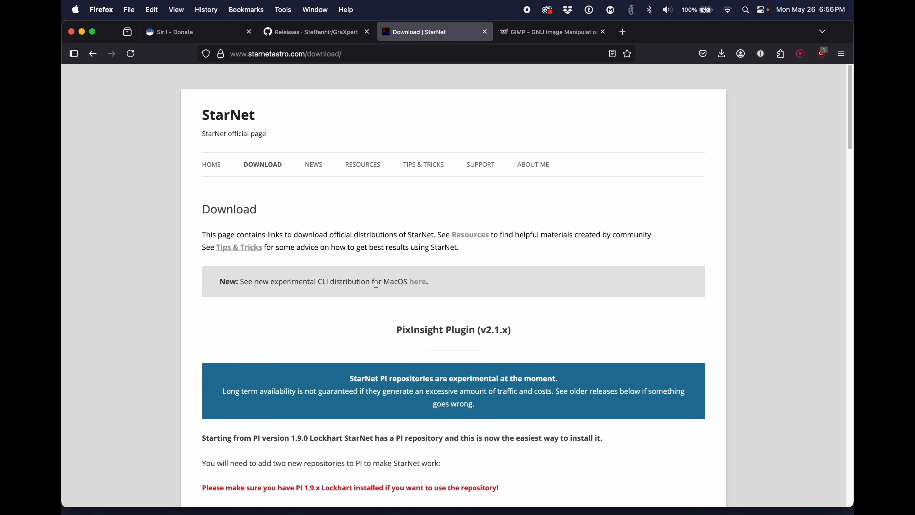
left_click(417, 283)
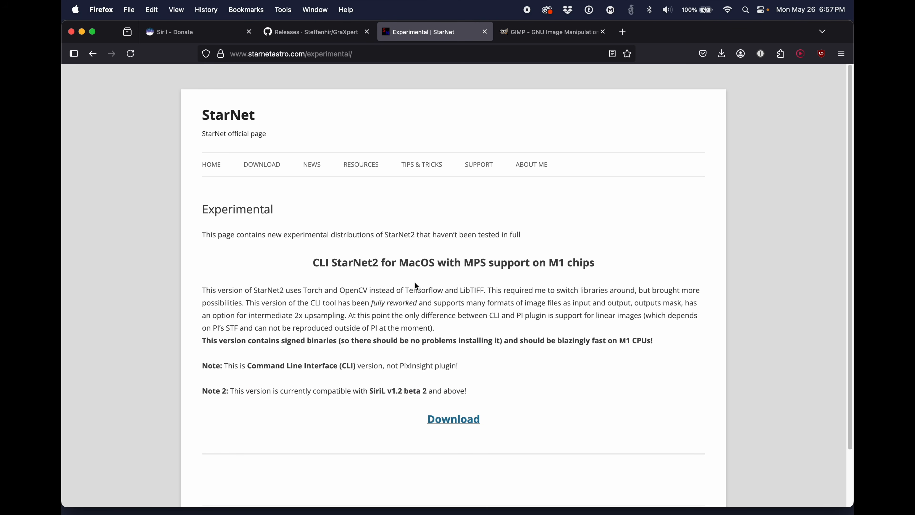
left_click(447, 420)
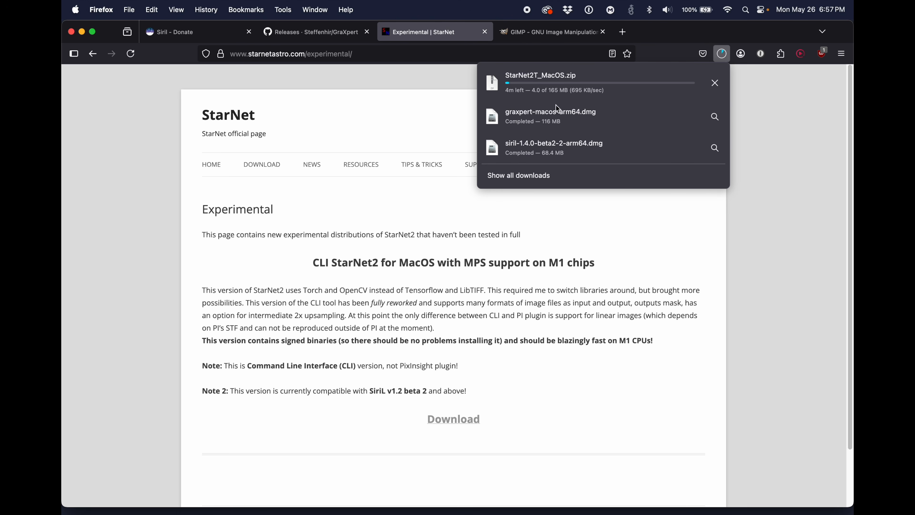
Step: Download GIMP 3.0.4 for Apple Silicon directly from the GIMP website
left_click(549, 32)
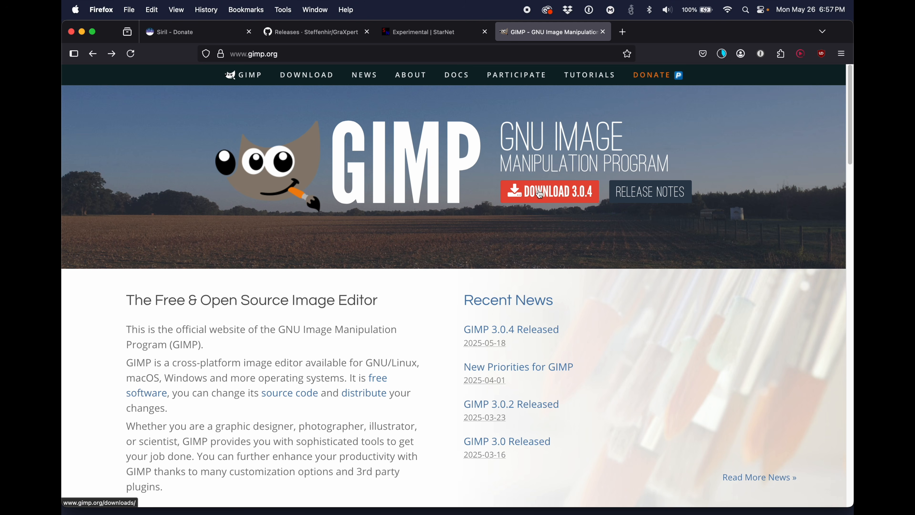
left_click(547, 194)
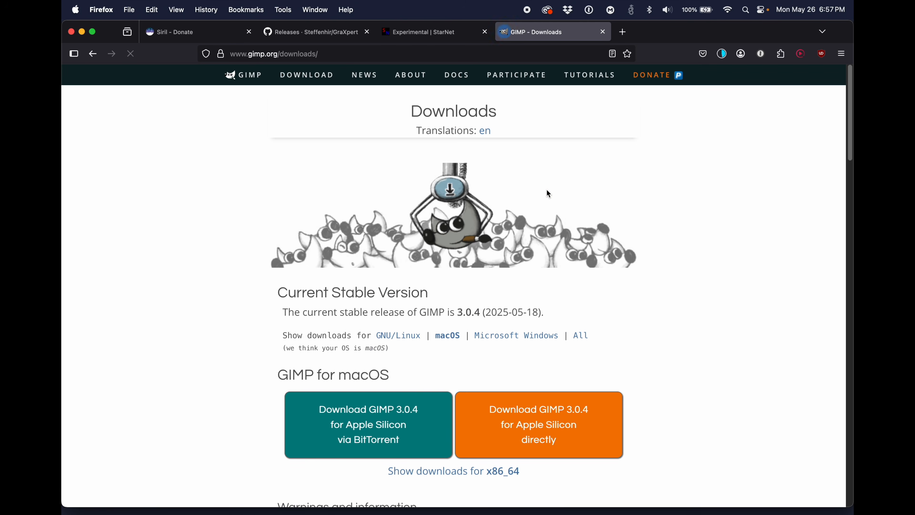
scroll(651, 219, "down", 2)
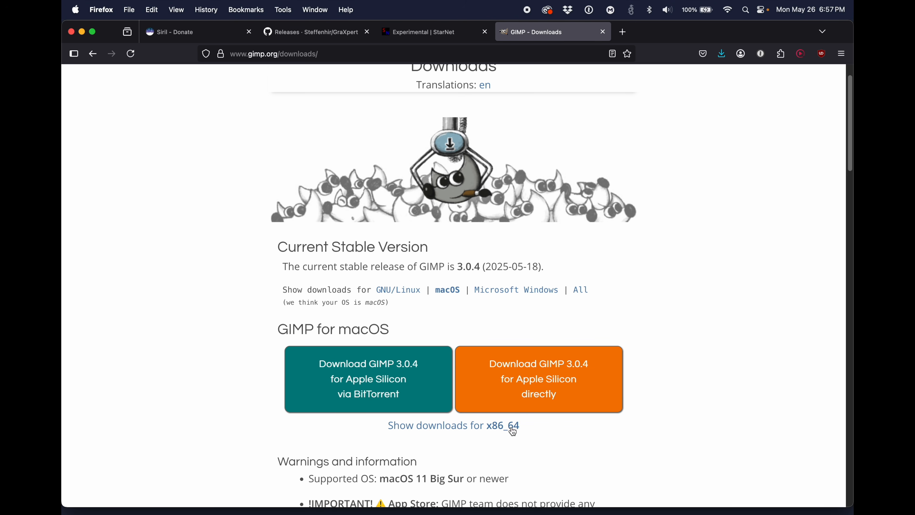
left_click(555, 381)
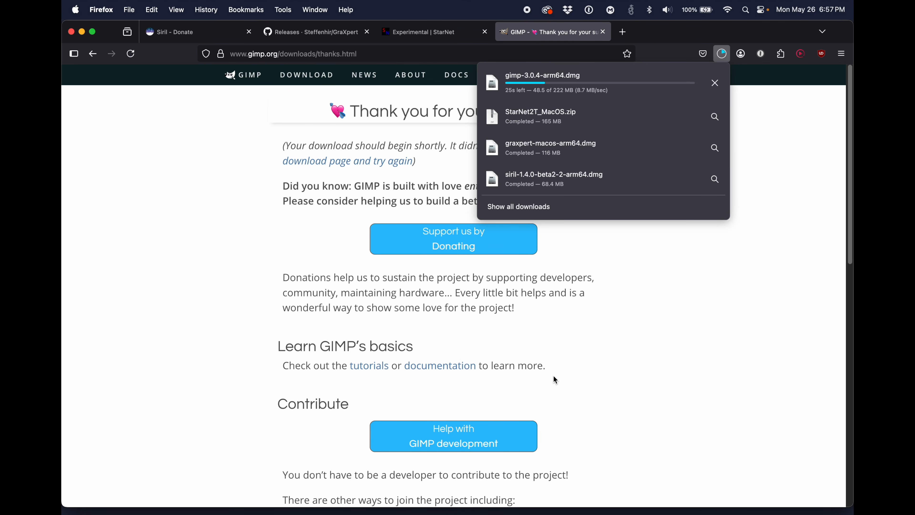
Step: Hide the browser, open the Siril disk image from the desktop, copy Siril.app into Applications and close the installer window
key("super+h")
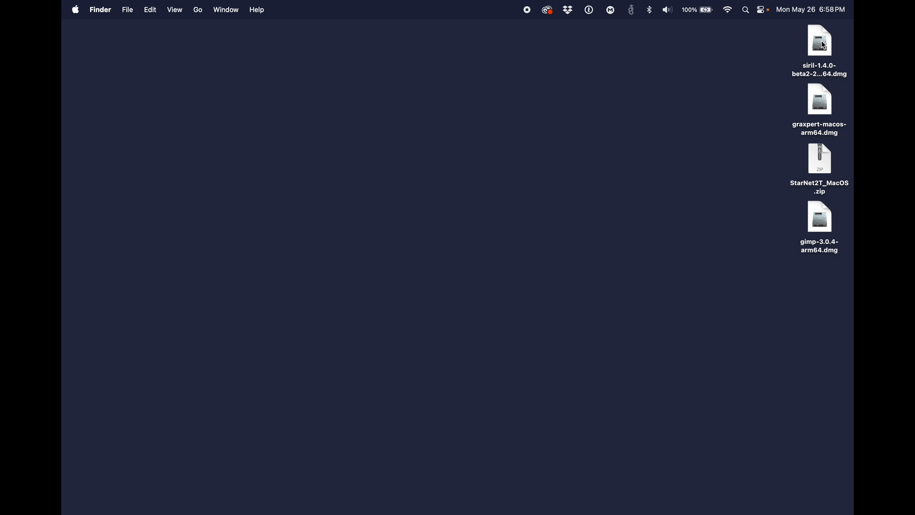
double_click(825, 45)
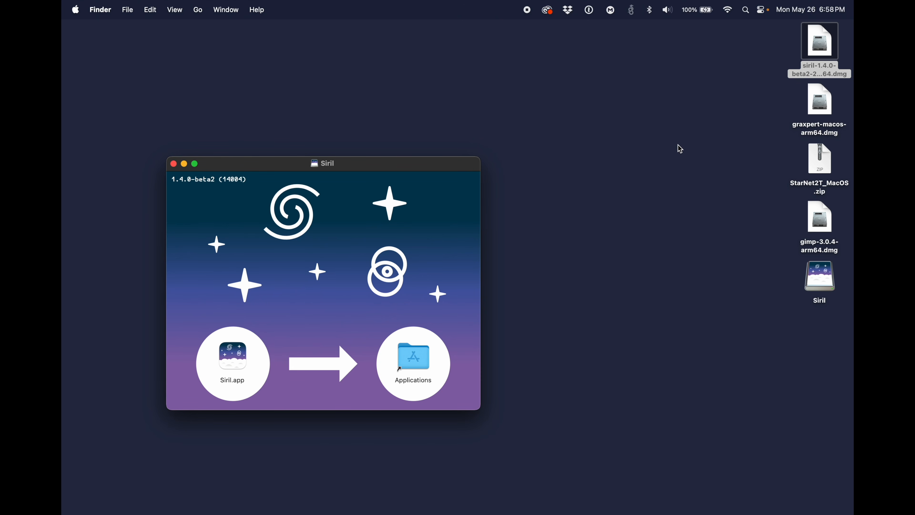
left_click_drag(364, 167, 471, 97)
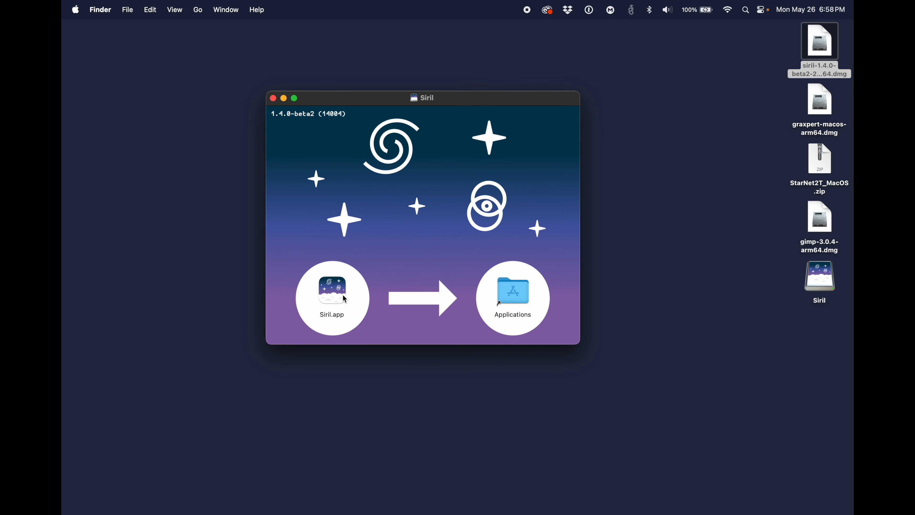
left_click_drag(339, 298, 518, 291)
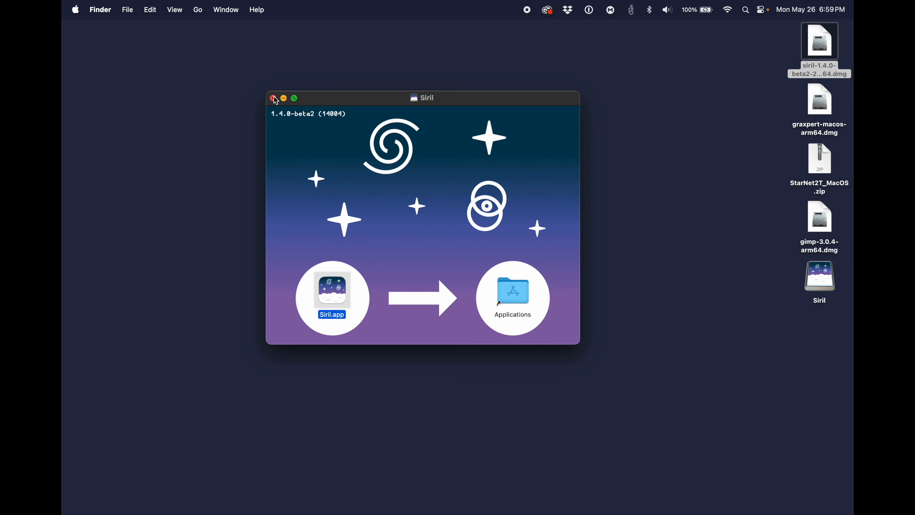
mouse_move(551, 510)
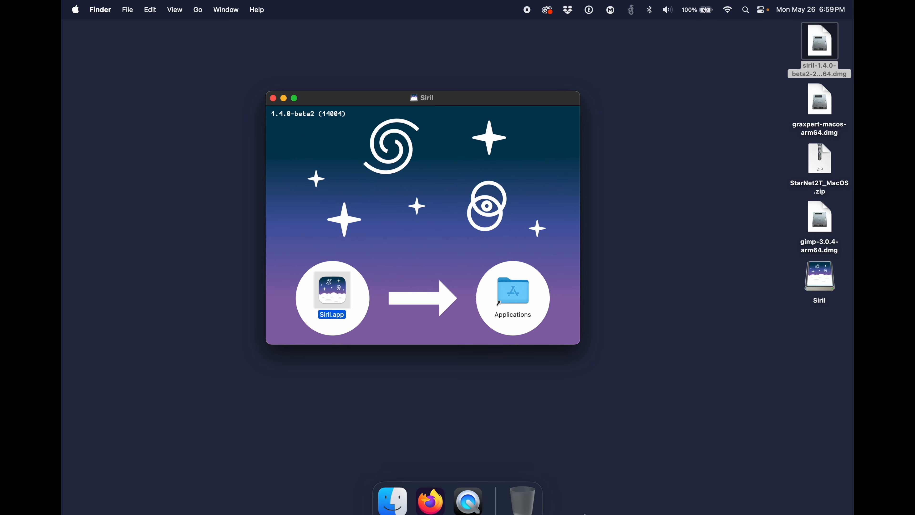
left_click(273, 98)
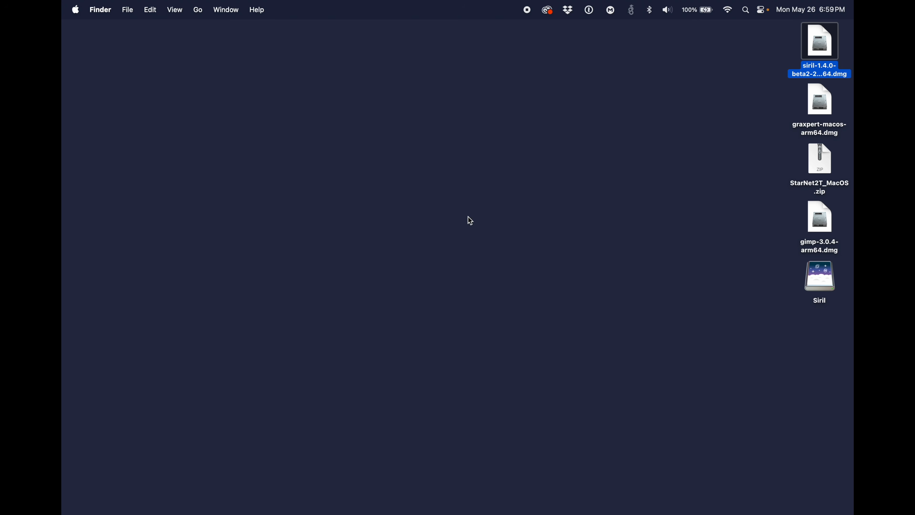
Step: Find siril with Spotlight, launch it while approving the downloaded-app warning, and quit it once it has loaded
right_click(556, 114)
left_click(746, 10)
left_click(746, 12)
left_click(747, 10)
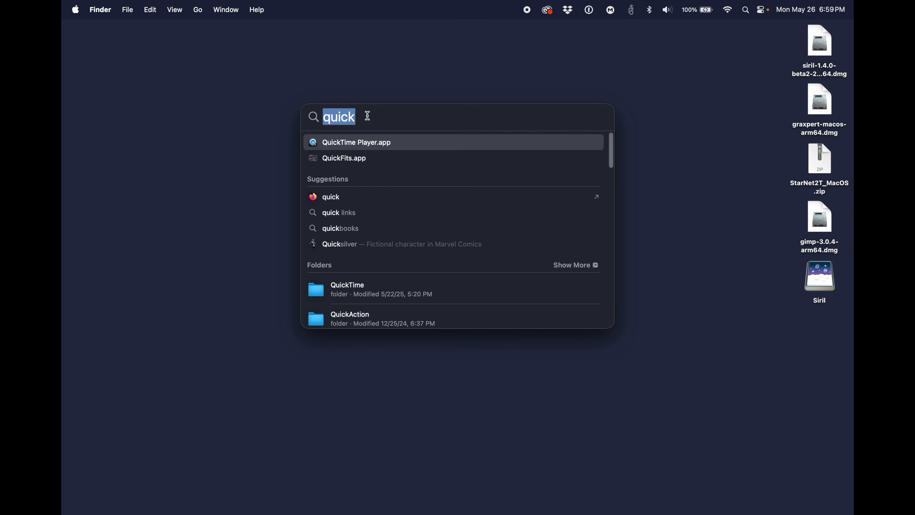
type("siril")
key("Return")
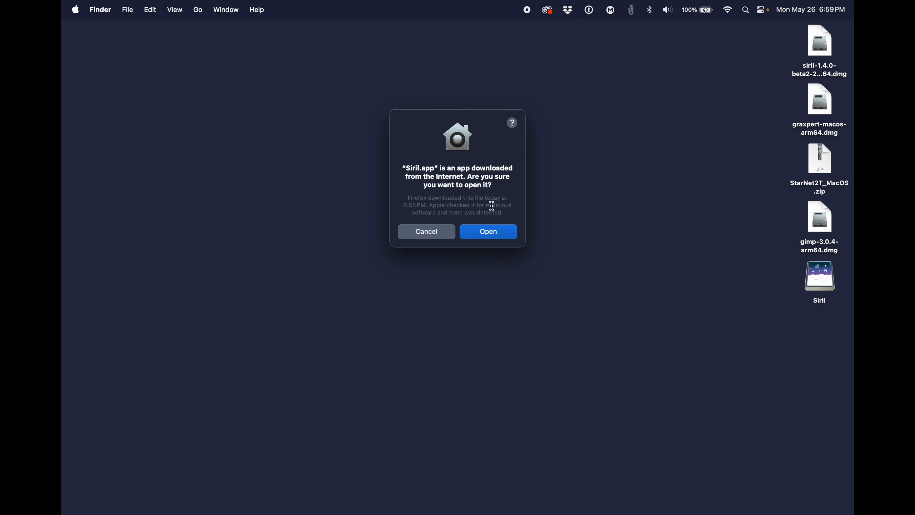
left_click(493, 235)
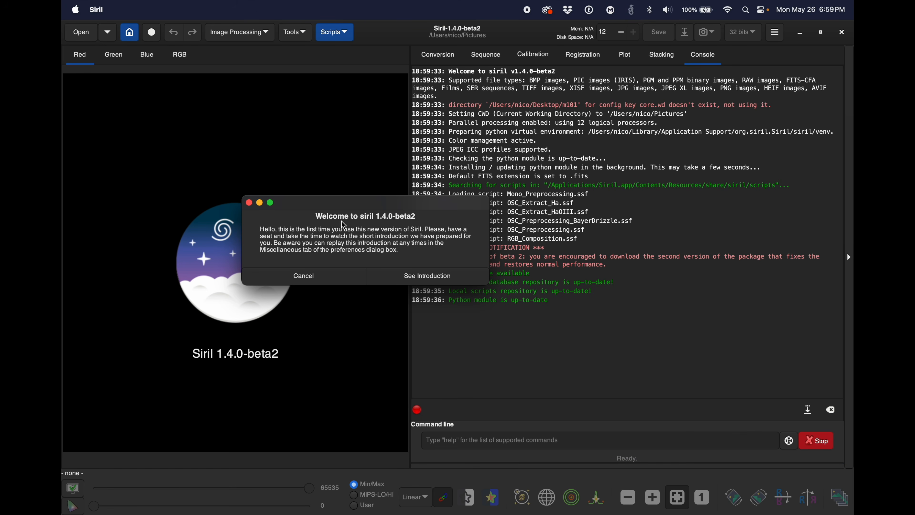
key("super+q")
Step: Move the Siril disk image file to the Trash and eject the mounted Siril volume from the desktop
left_click_drag(824, 45, 523, 493)
left_click_drag(809, 287, 591, 383)
left_click_drag(570, 487, 523, 487)
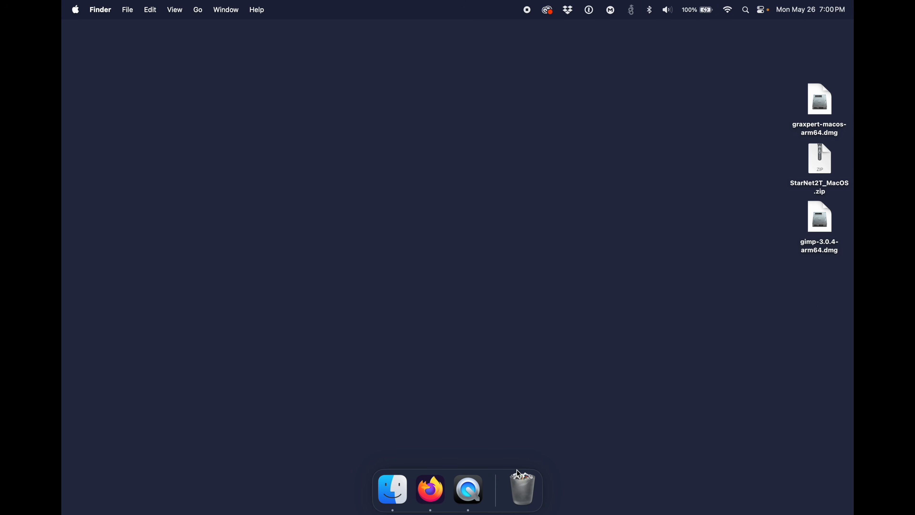
Step: Copy GraXpert.app from its disk image into Applications, then trash the image file and eject the mounted GraXpert volume
left_click(822, 100)
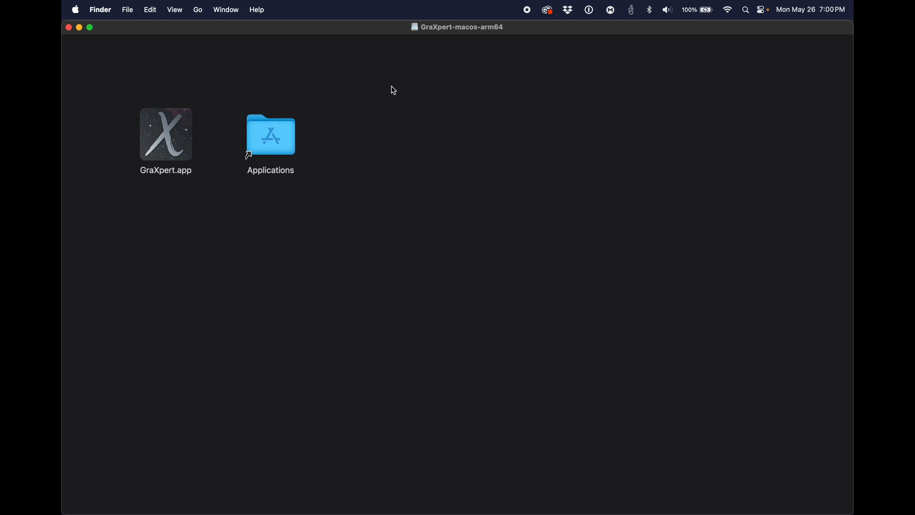
left_click_drag(165, 129, 269, 122)
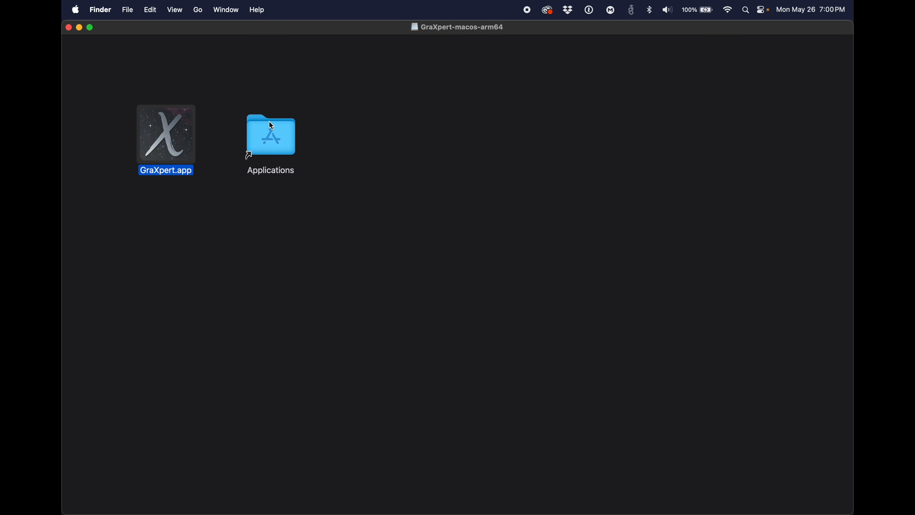
left_click(68, 27)
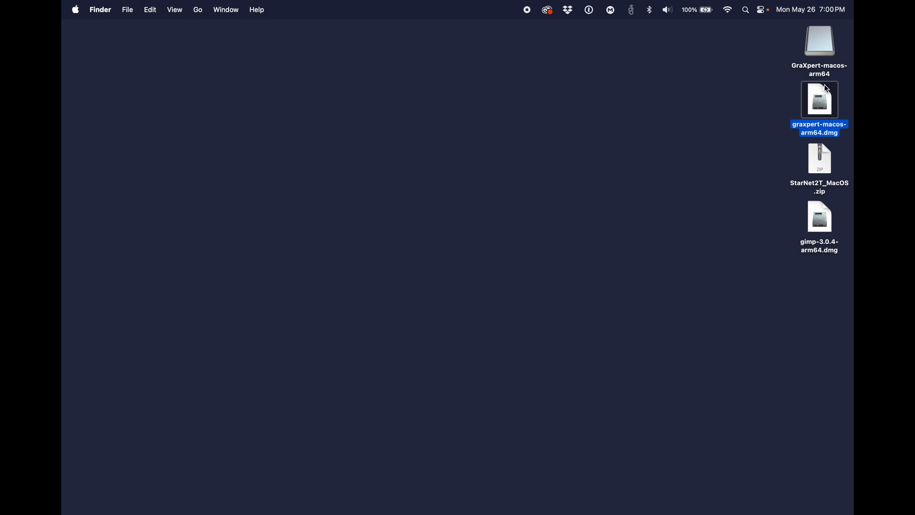
left_click_drag(762, 53, 525, 488)
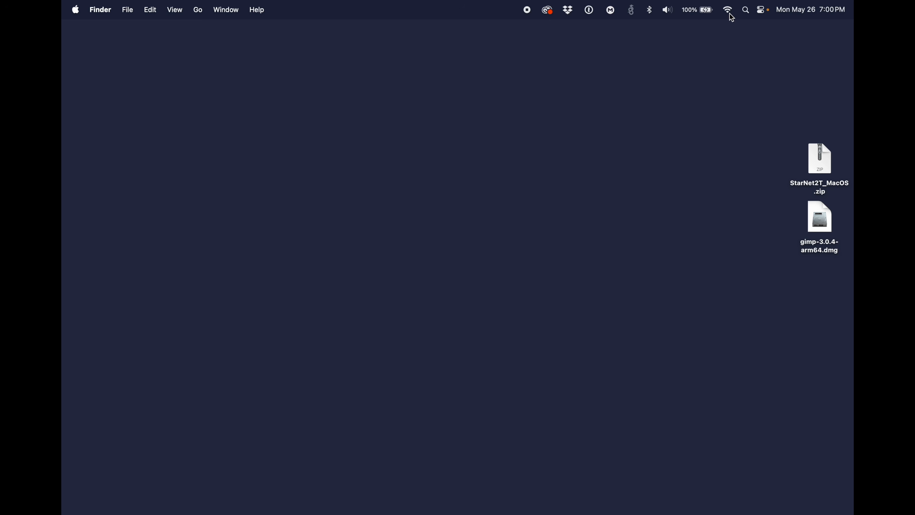
Step: Find GraXpert with Spotlight, try to launch it, and dismiss the security warning
left_click(744, 11)
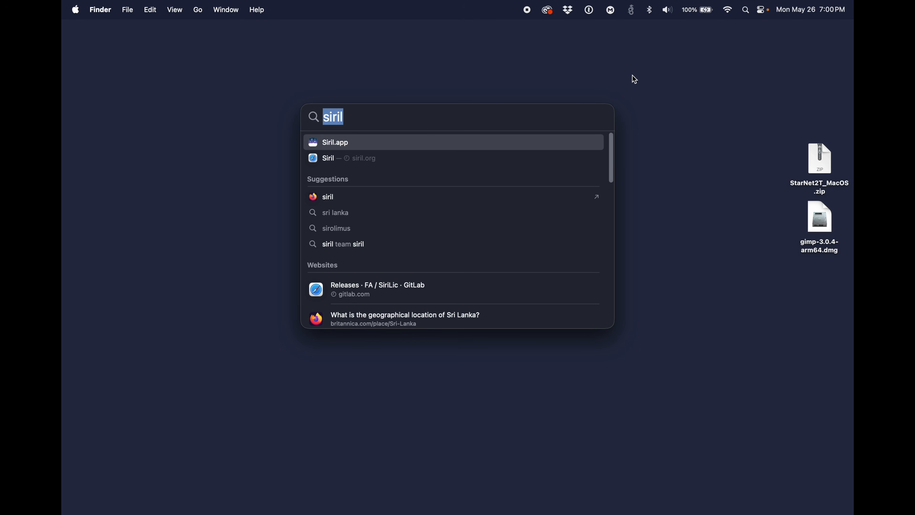
type("gra")
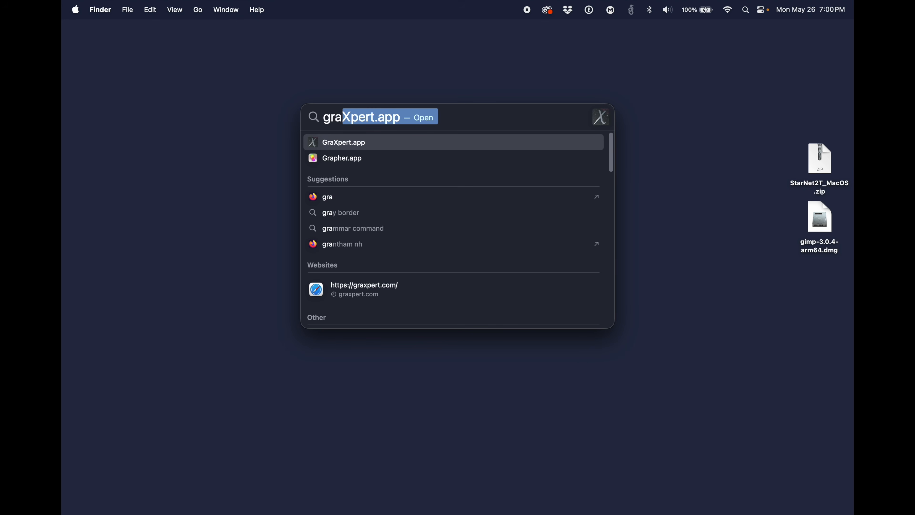
key("Return")
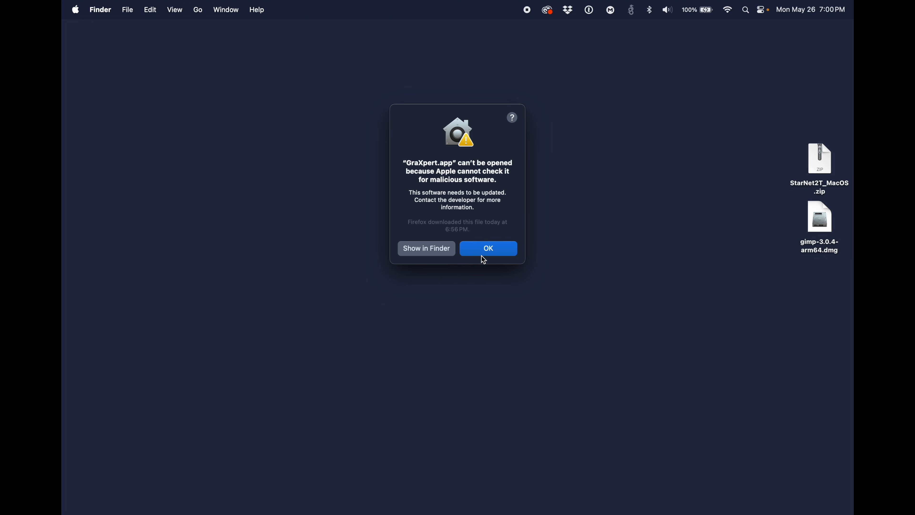
left_click(502, 251)
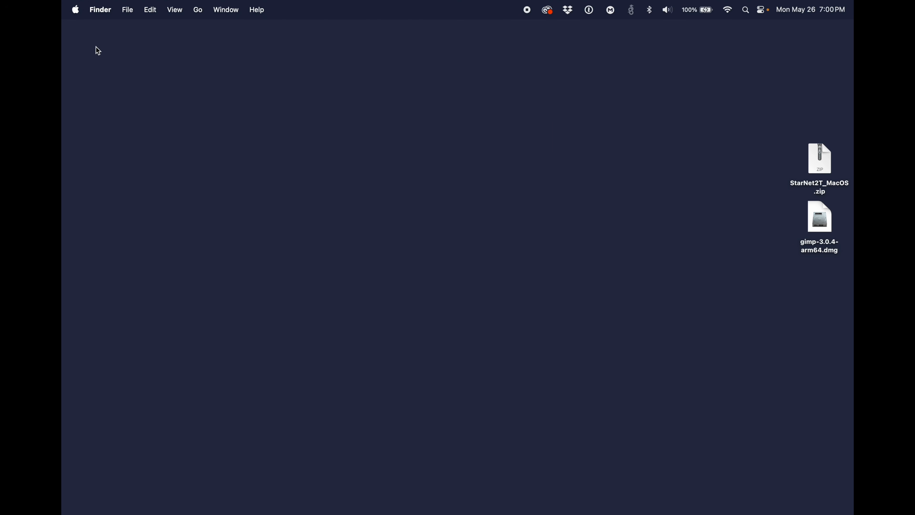
Step: In the Privacy & Security settings, allow the blocked GraXpert.app to open anyway and confirm opening it
left_click(76, 11)
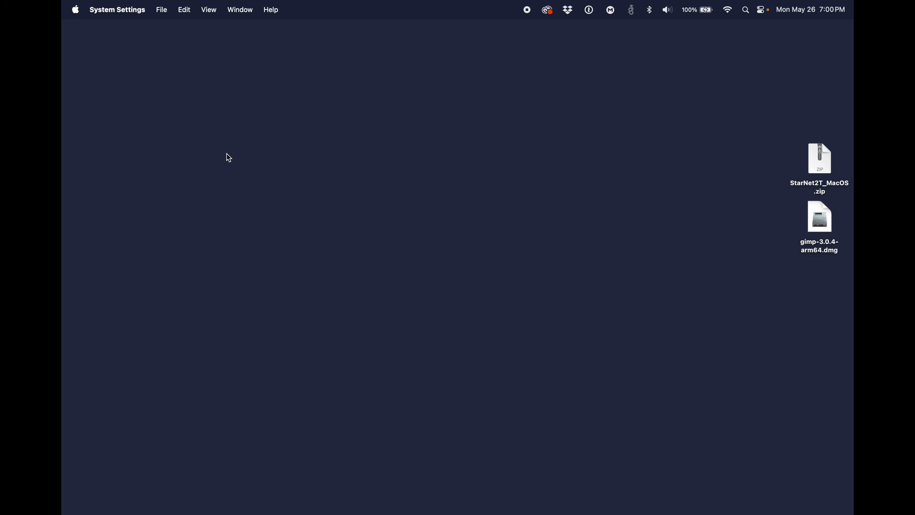
left_click_drag(221, 178, 361, 79)
left_click_drag(369, 205, 373, 254)
scroll(323, 297, "down", 1)
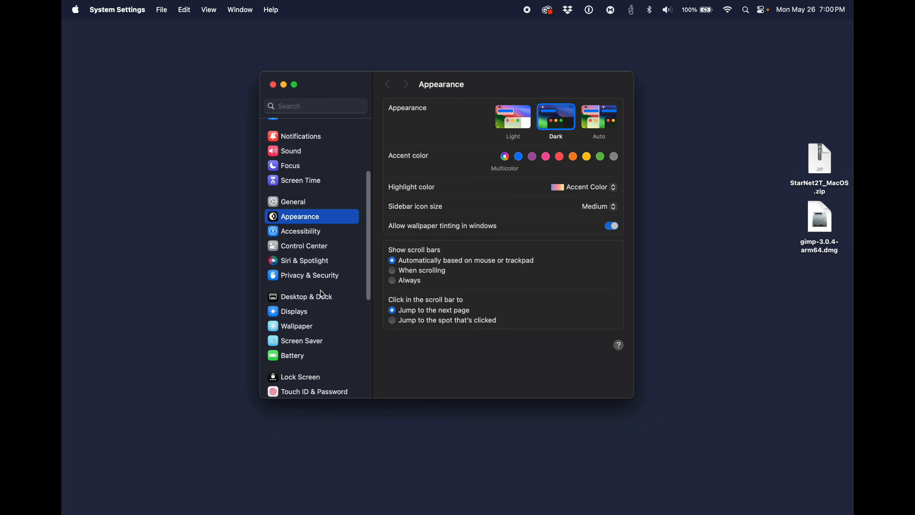
left_click(299, 282)
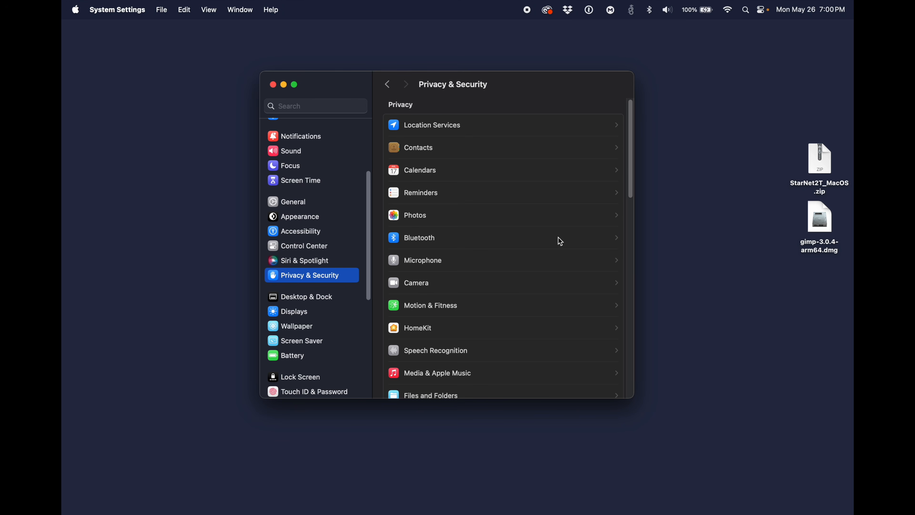
left_click_drag(632, 122, 643, 296)
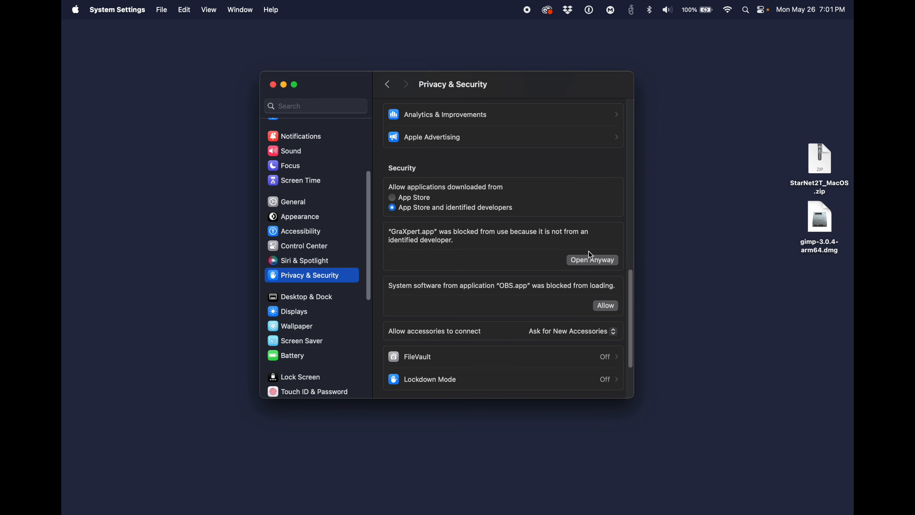
left_click(592, 261)
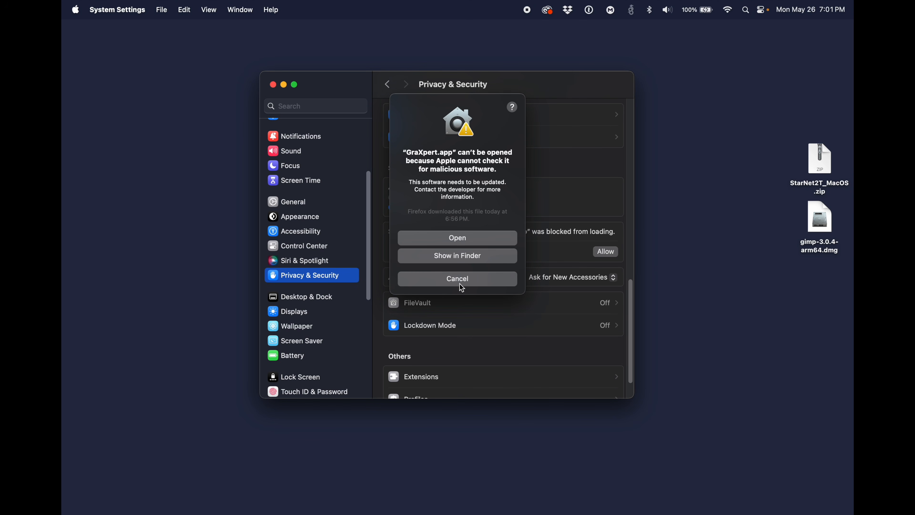
left_click(473, 238)
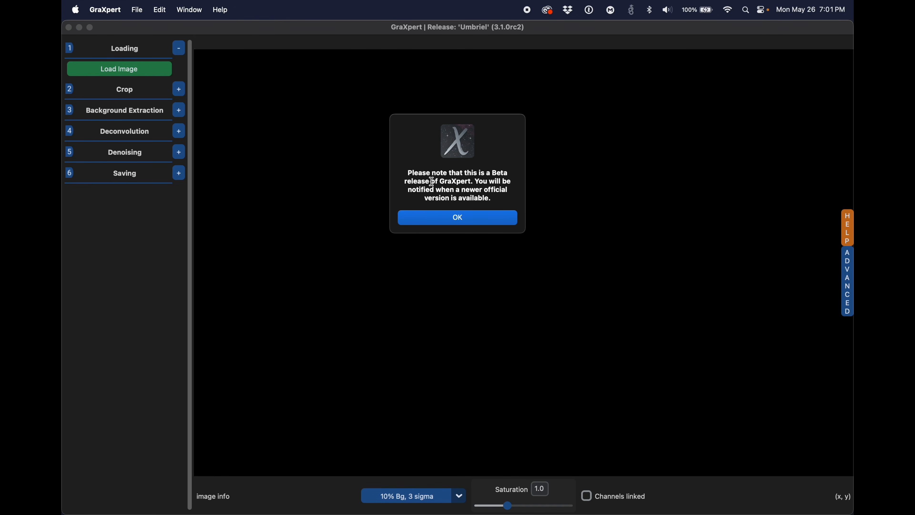
Step: Dismiss GraXpert's beta notice and examine the available deconvolution methods without changing the selected one
left_click(469, 220)
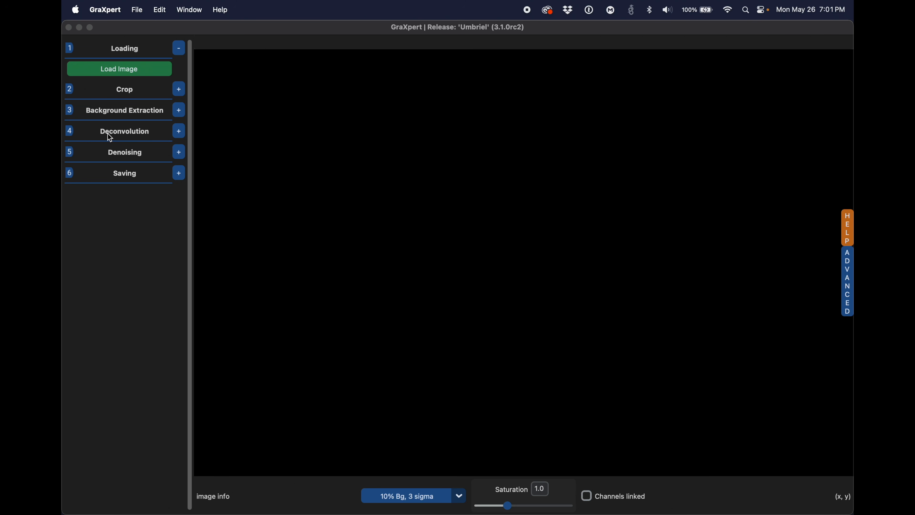
left_click(179, 132)
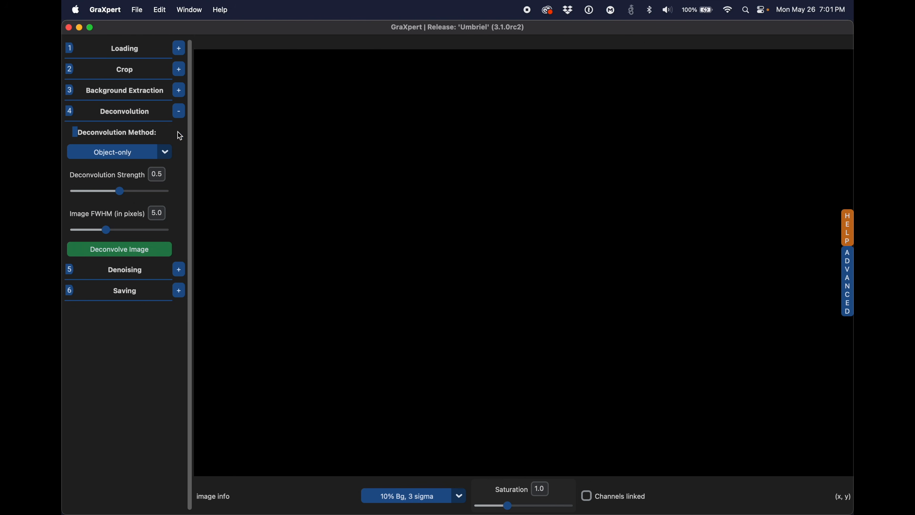
left_click(165, 152)
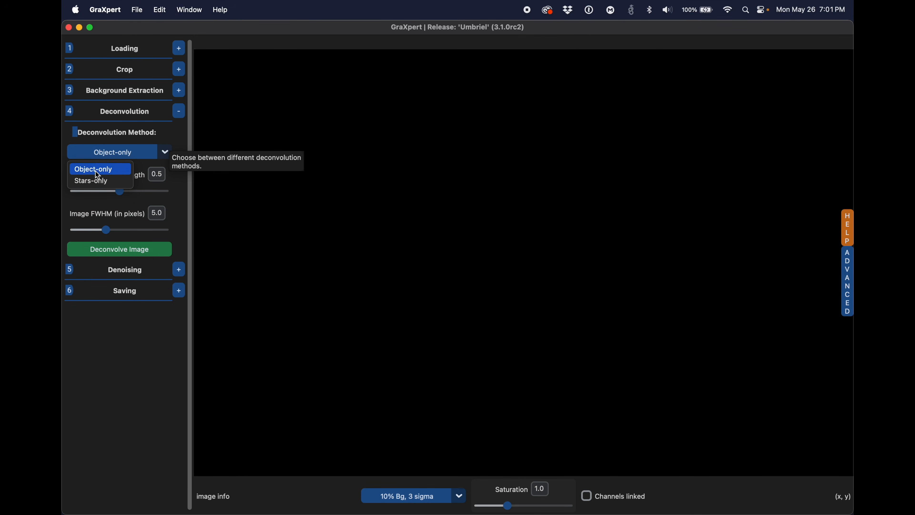
left_click(141, 130)
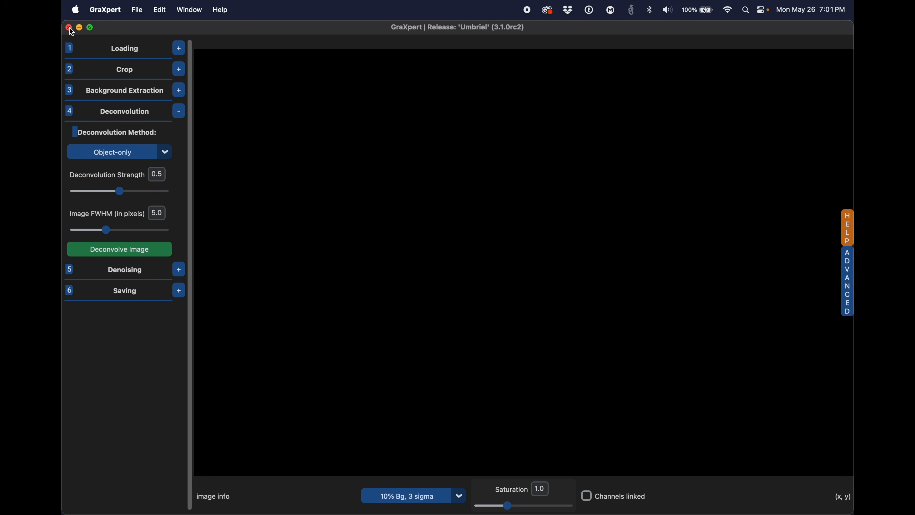
Step: Quit GraXpert and close System Settings
left_click(100, 9)
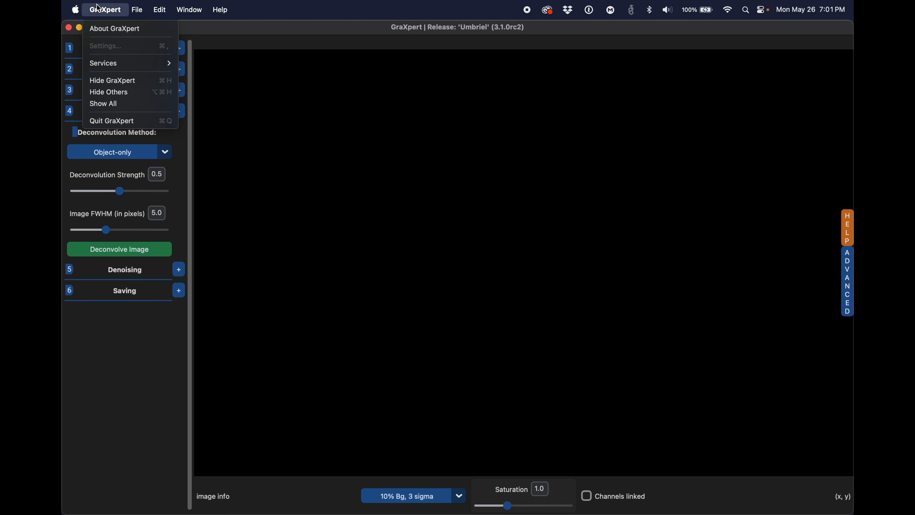
left_click(124, 122)
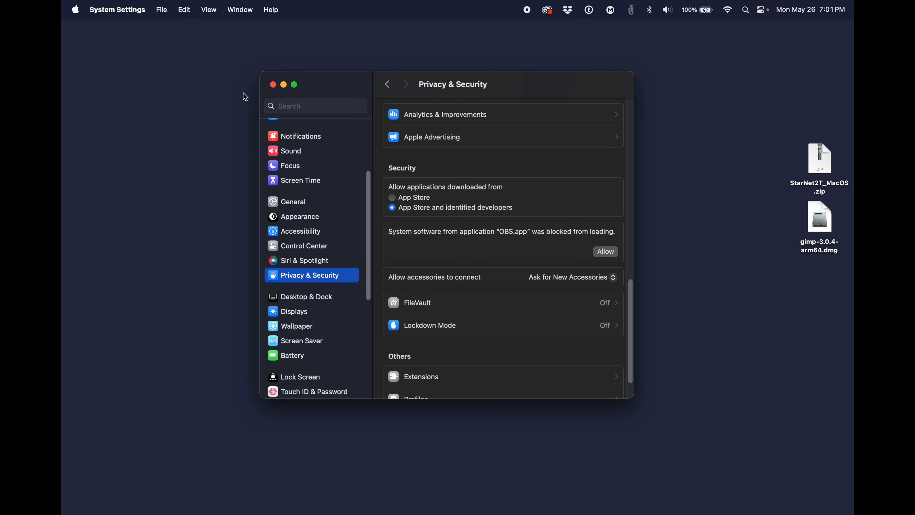
left_click(274, 84)
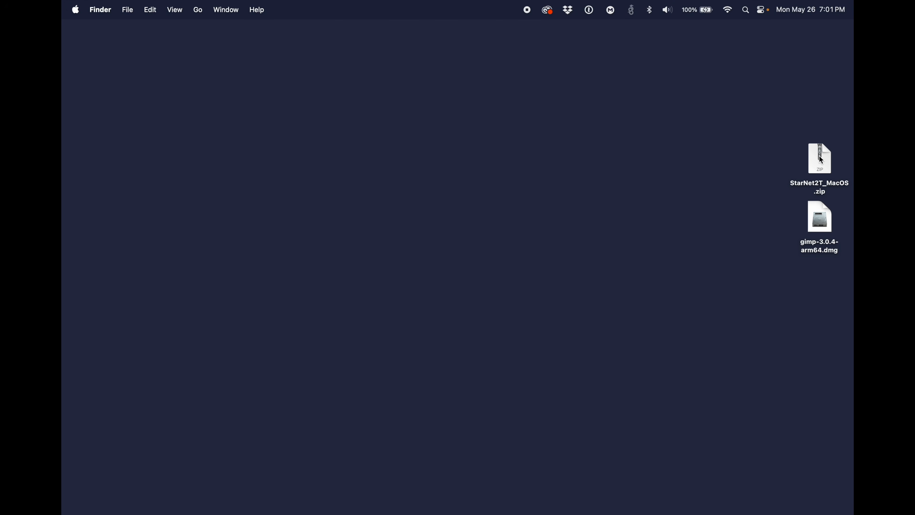
Step: Extract StarNet2T_MacOS.zip on the desktop and move the zip file to the Trash
left_click(826, 173)
double_click(826, 174)
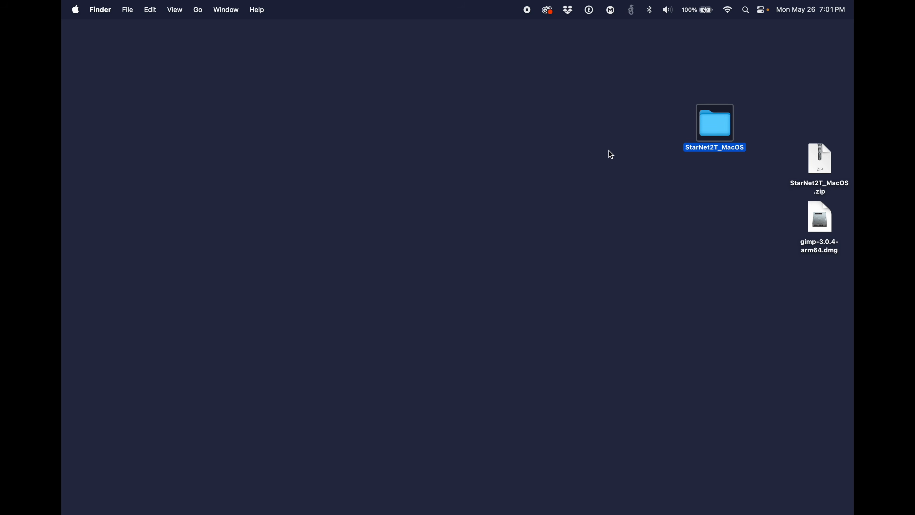
left_click(816, 157)
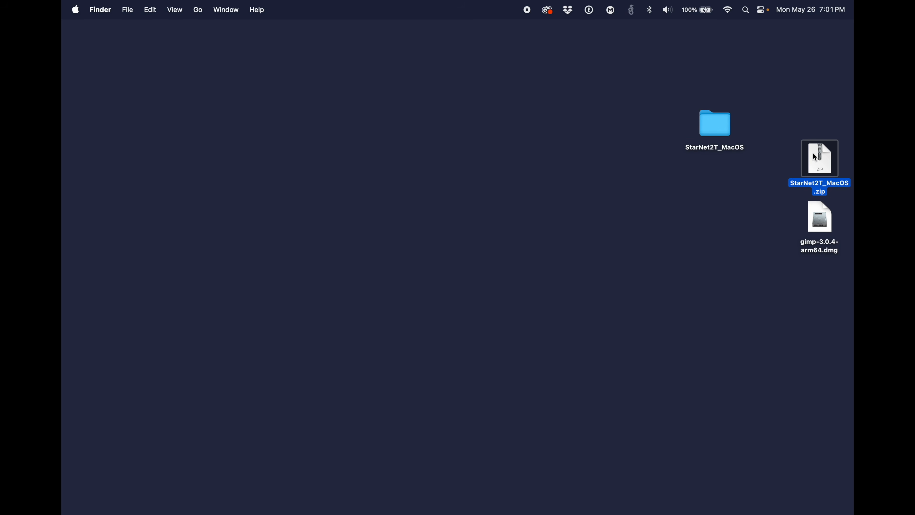
key("super+BackSpace")
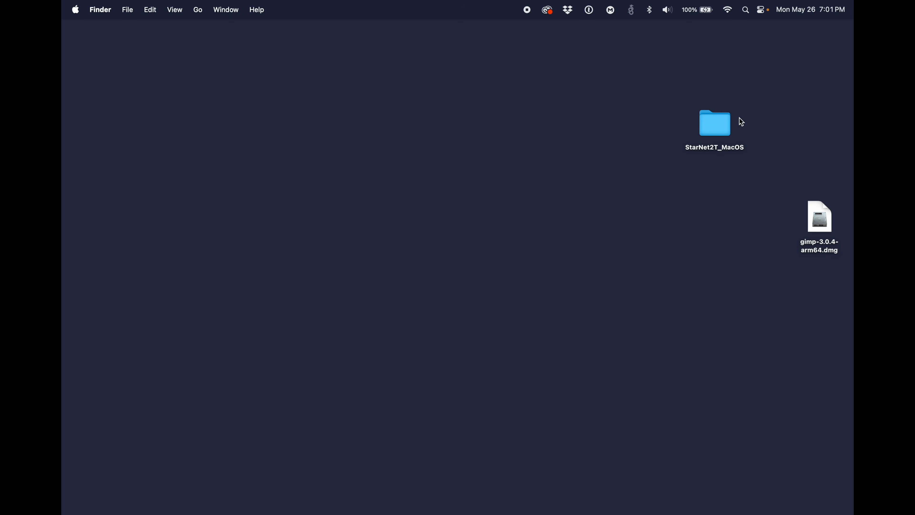
Step: Open README.txt from the StarNet2T_MacOS folder to read the installation commands, and place its window in a clear area of the screen
double_click(727, 124)
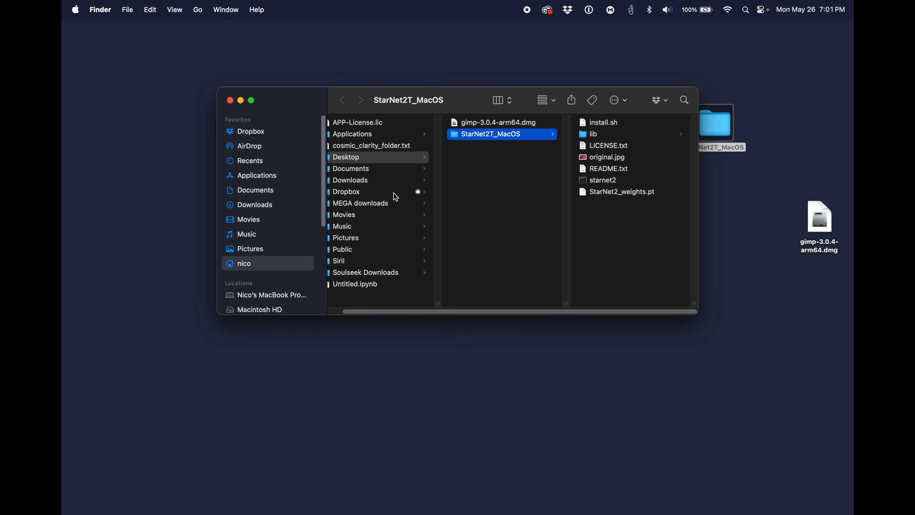
left_click(230, 101)
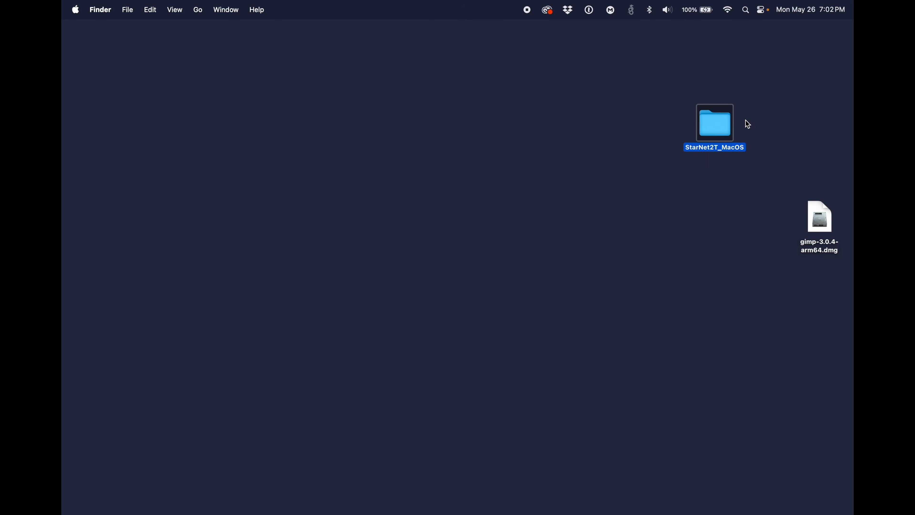
double_click(715, 116)
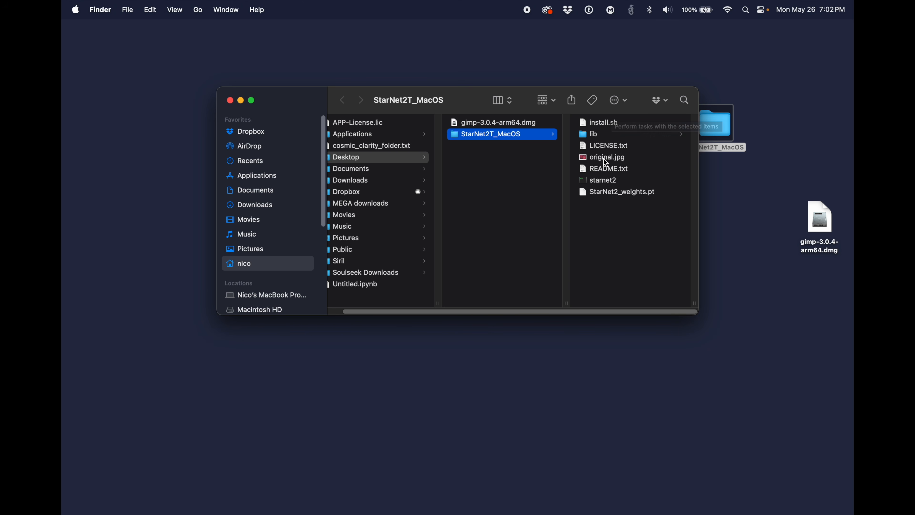
double_click(602, 170)
double_click(466, 170)
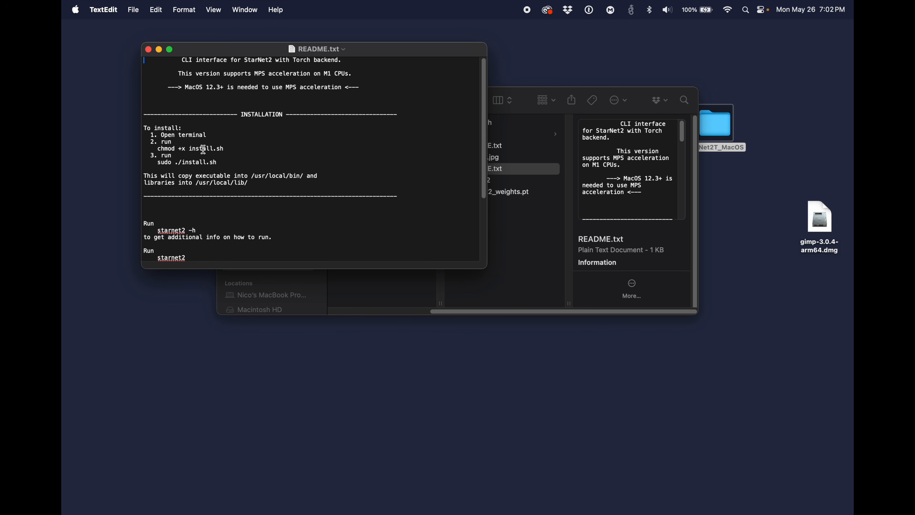
left_click(148, 49)
double_click(482, 169)
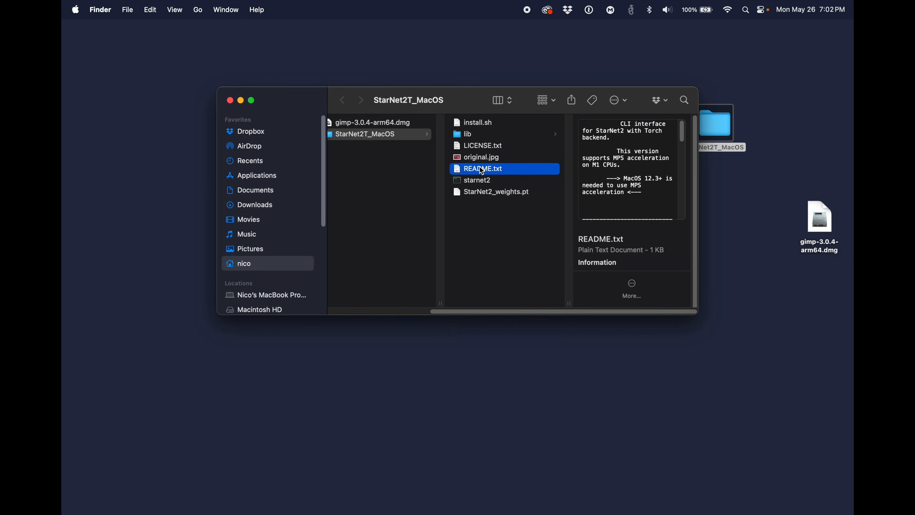
left_click_drag(416, 51, 342, 28)
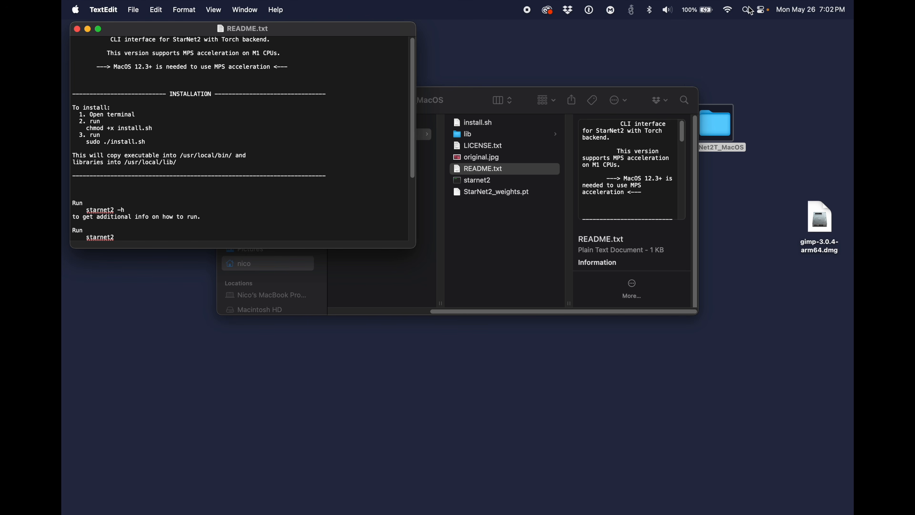
Step: Find Terminal with Spotlight, launch it, and move its window so the README instructions stay readable
left_click(749, 12)
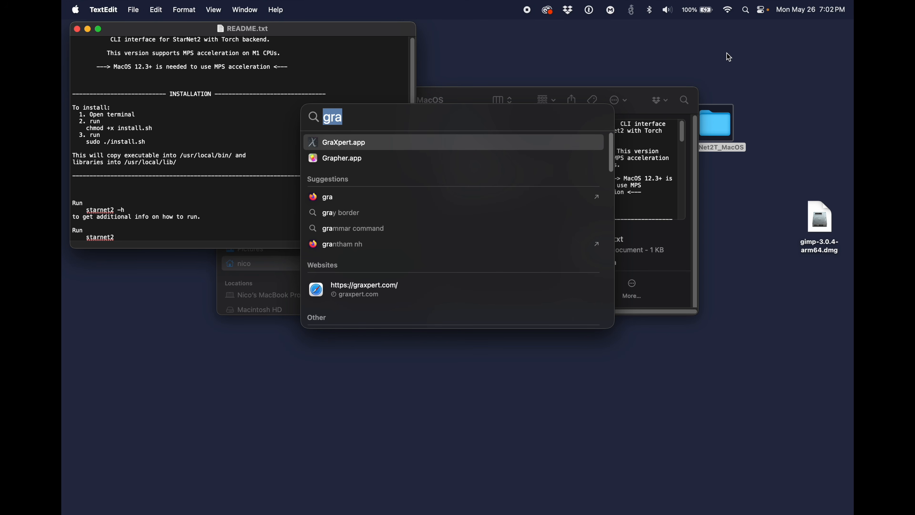
type("term")
key("Return")
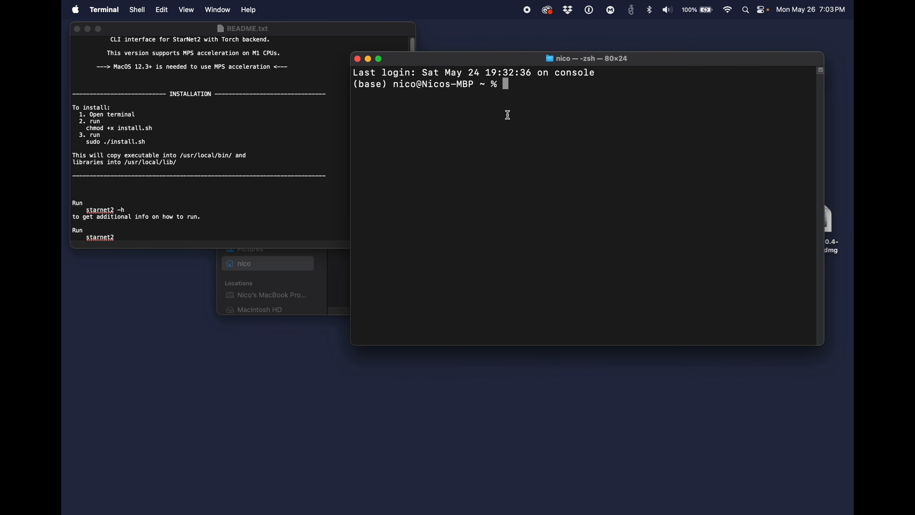
left_click_drag(635, 62, 541, 176)
Step: Move the StarNet2T_MacOS folder off the desktop to a storage location in Finder, then switch back to Terminal
left_click(473, 98)
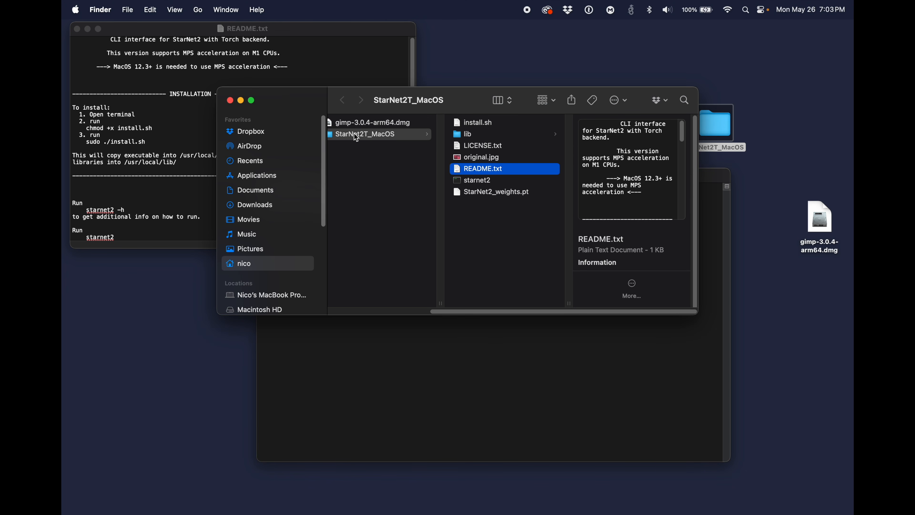
left_click_drag(368, 141, 283, 158)
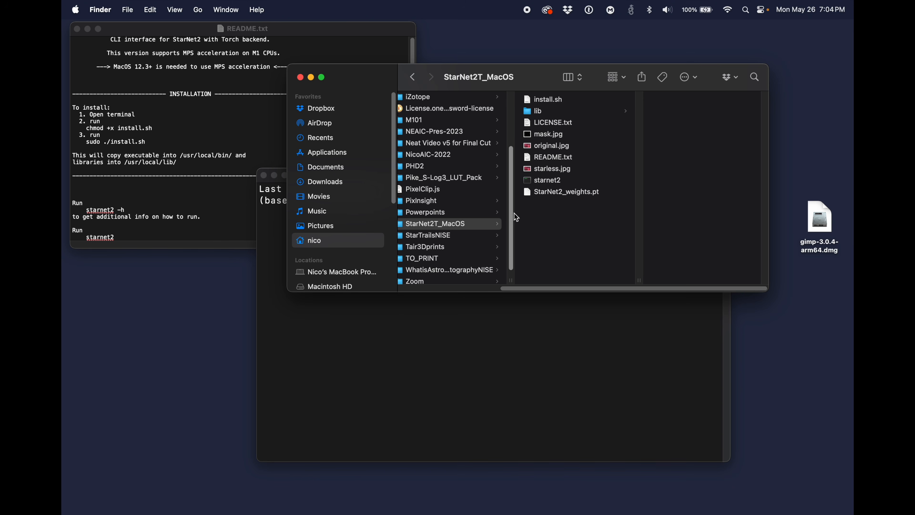
left_click(416, 329)
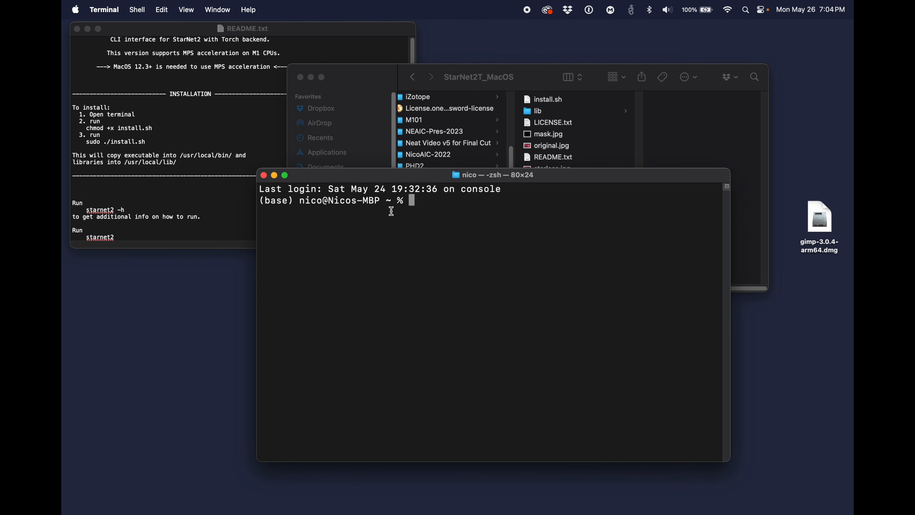
Step: Change Terminal's working directory to the StarNet2T_MacOS folder with cd, taking the path from the folder in Finder
type("cd")
left_click(384, 74)
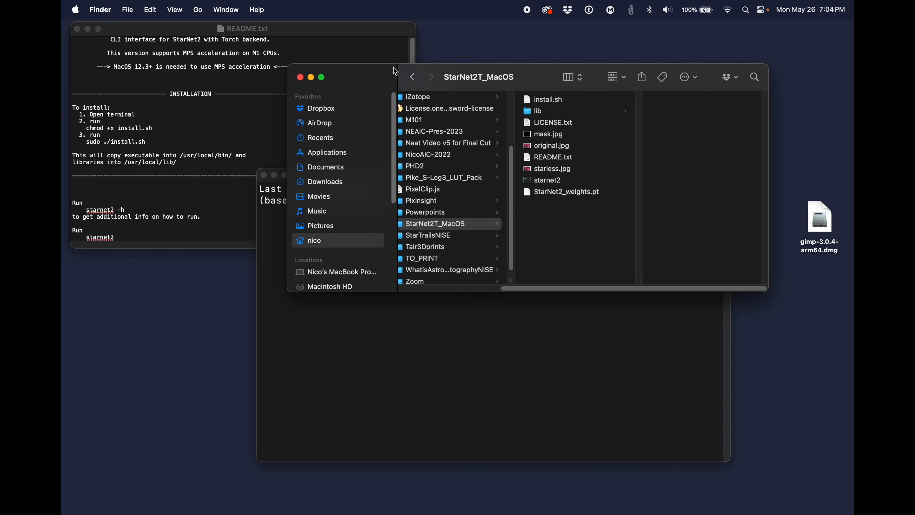
left_click_drag(542, 74, 799, 59)
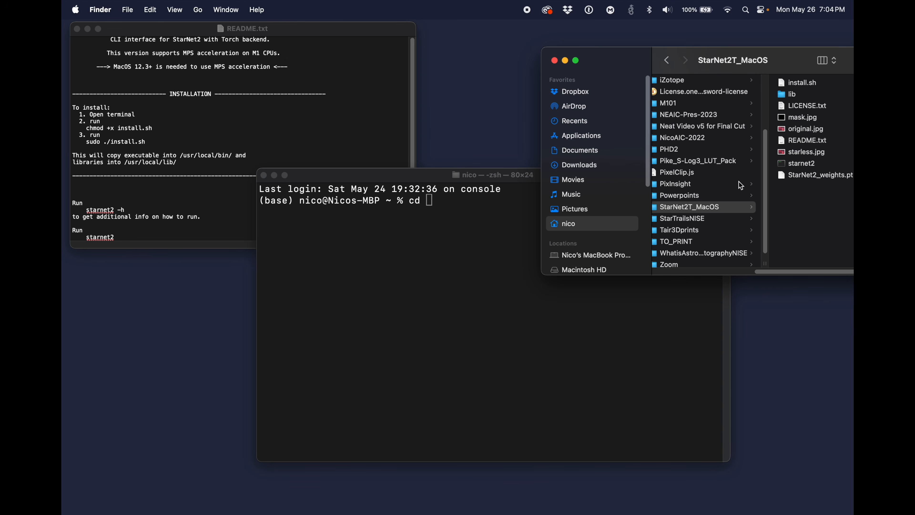
left_click_drag(706, 207, 504, 211)
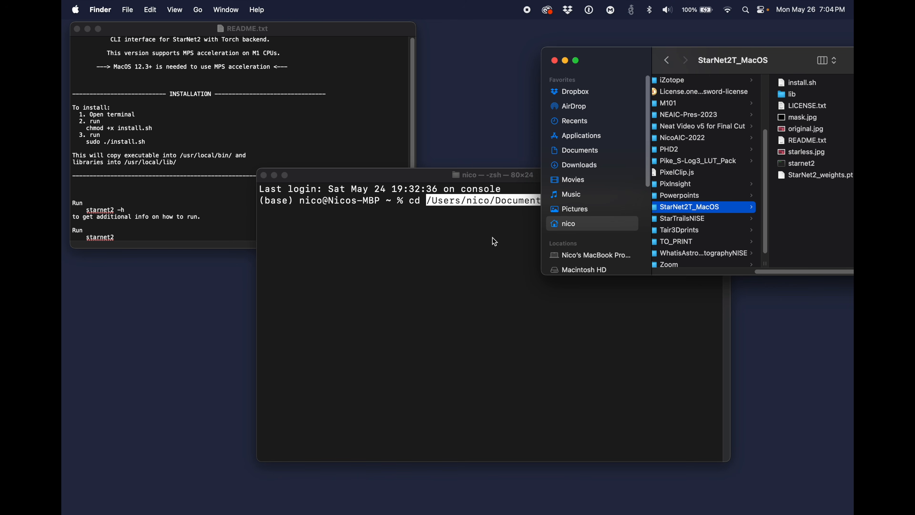
left_click(493, 236)
key("Return")
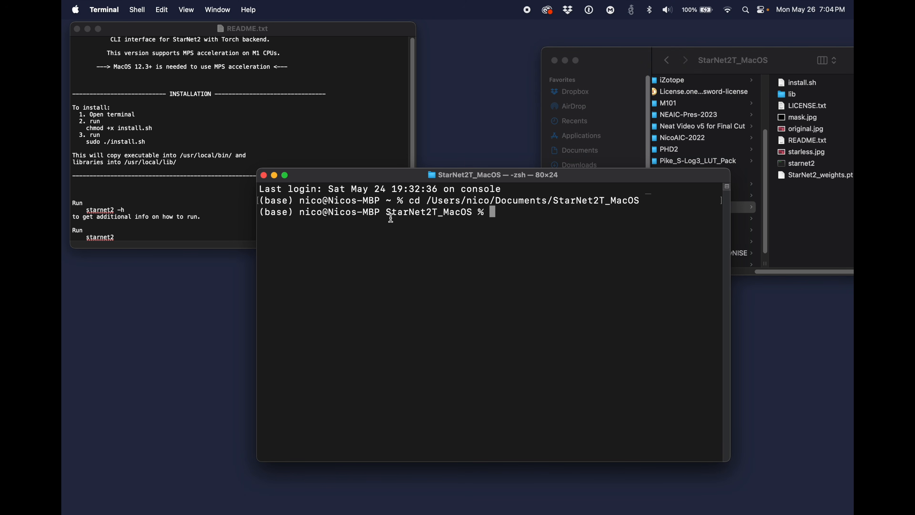
left_click_drag(388, 212, 473, 212)
left_click(483, 212)
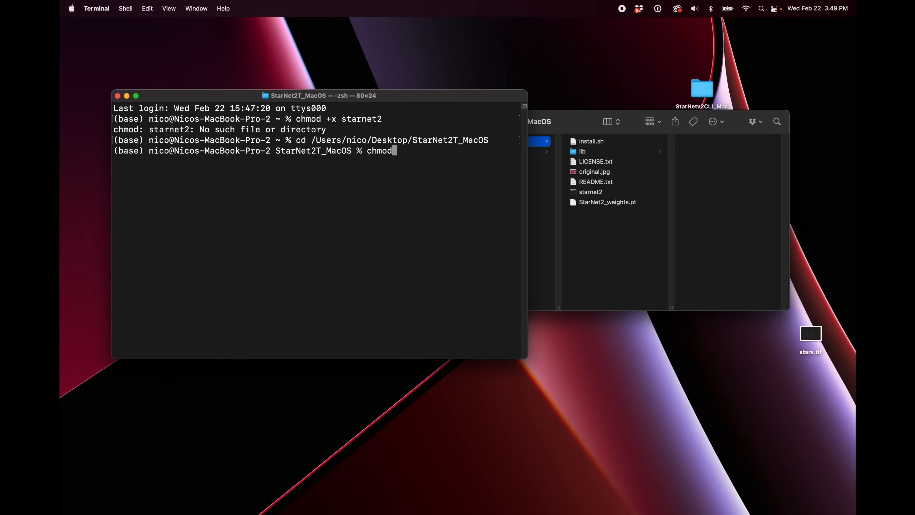
Step: Make the starnet2 and install.sh files executable with chmod +x
type("+x starnet2")
key("Return")
type("chmod +x i")
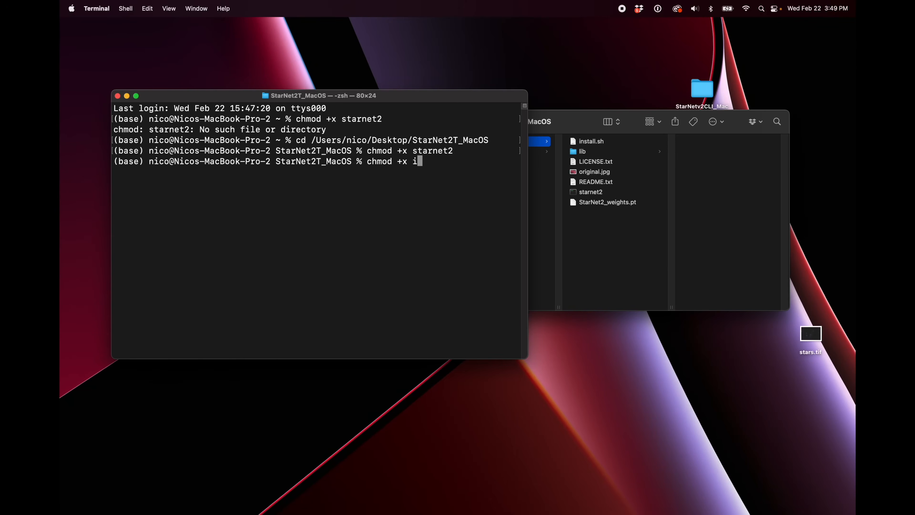
type("nstall.sh")
key("Return")
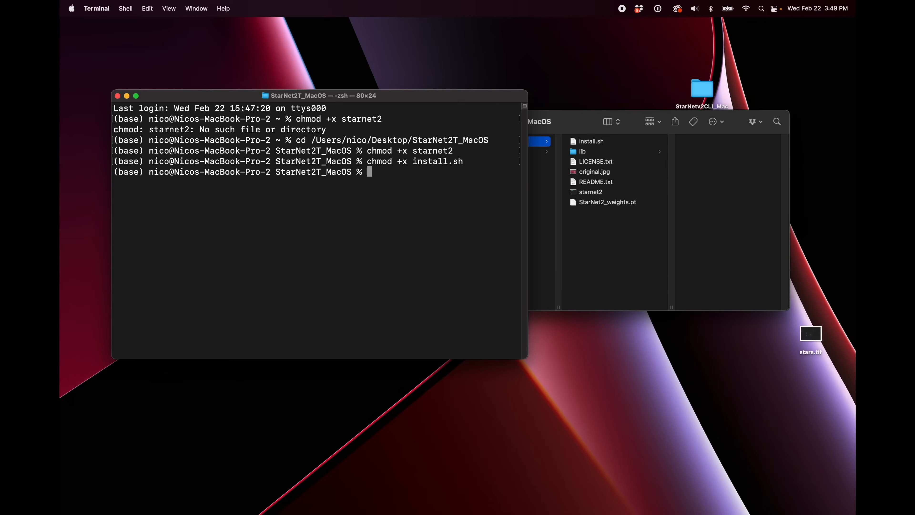
Step: Try to run the StarNet installer with ./install.sh, entering the account password, and examine the output line
type("./install.sh")
key("Return")
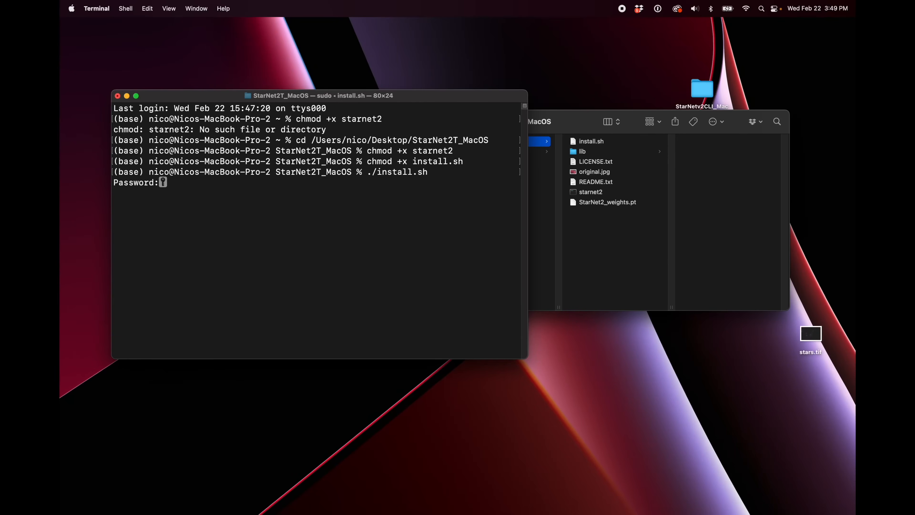
key("Return")
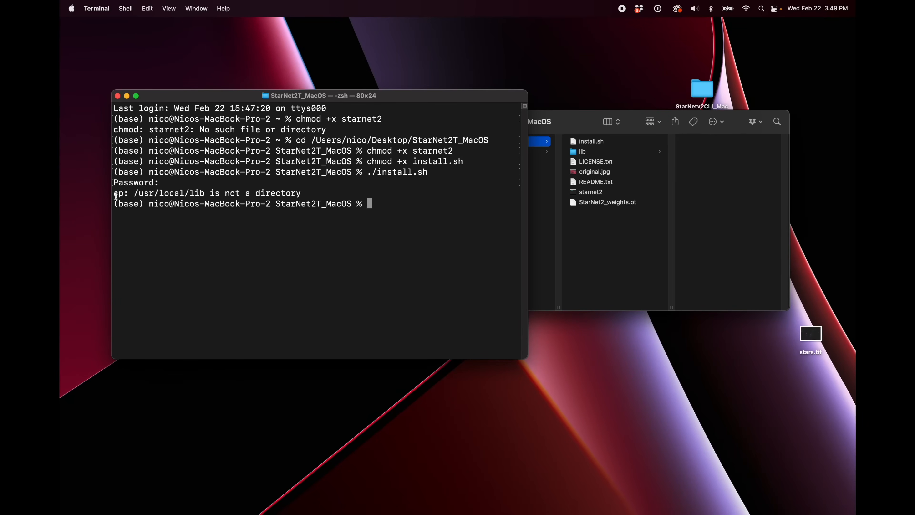
left_click_drag(115, 195, 309, 196)
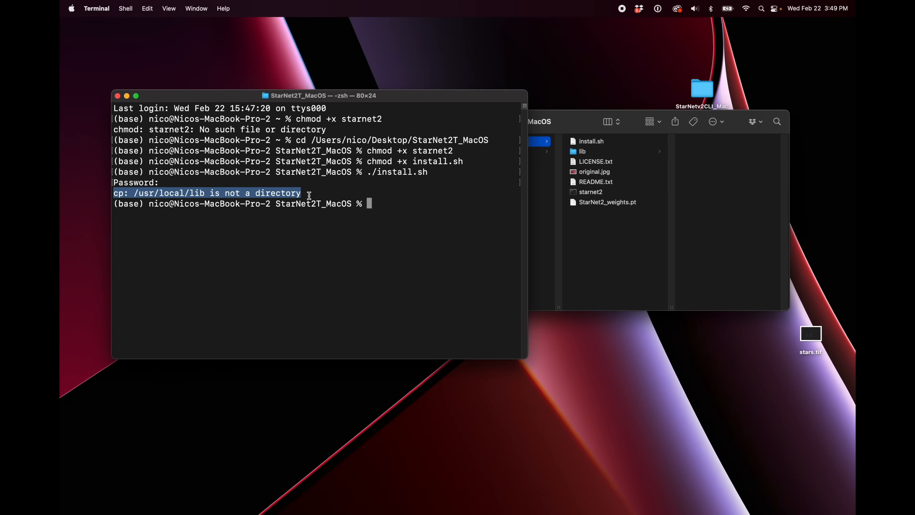
Step: Switch to Finder, go to the /usr/local folder, and move its window so the Terminal output stays readable
left_click_drag(239, 96, 337, 97)
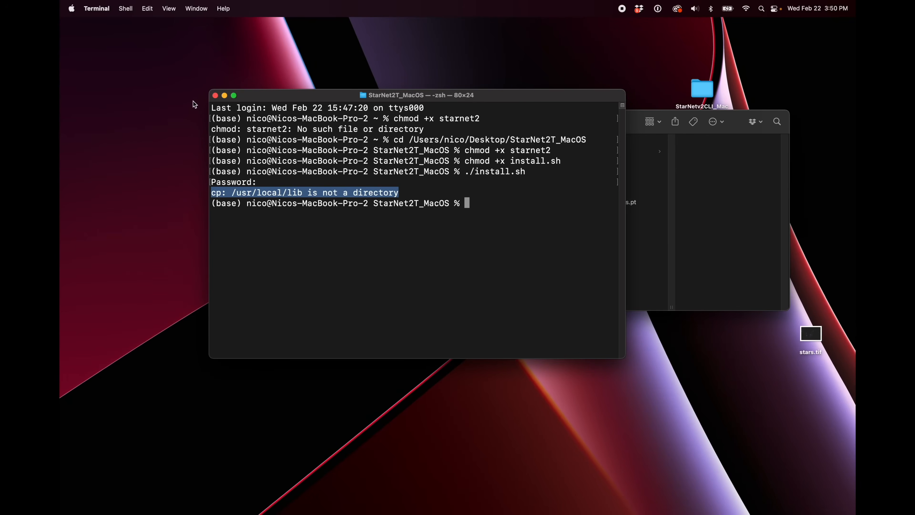
key("super+Tab")
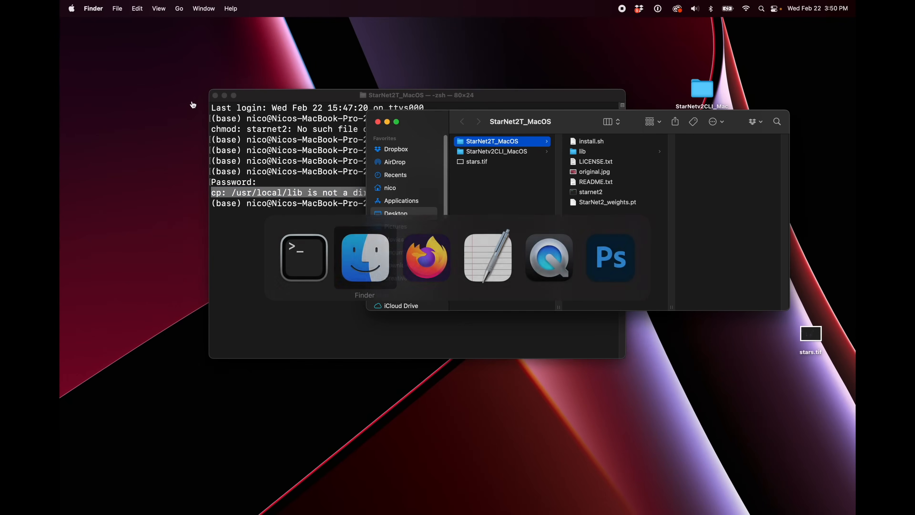
left_click(181, 8)
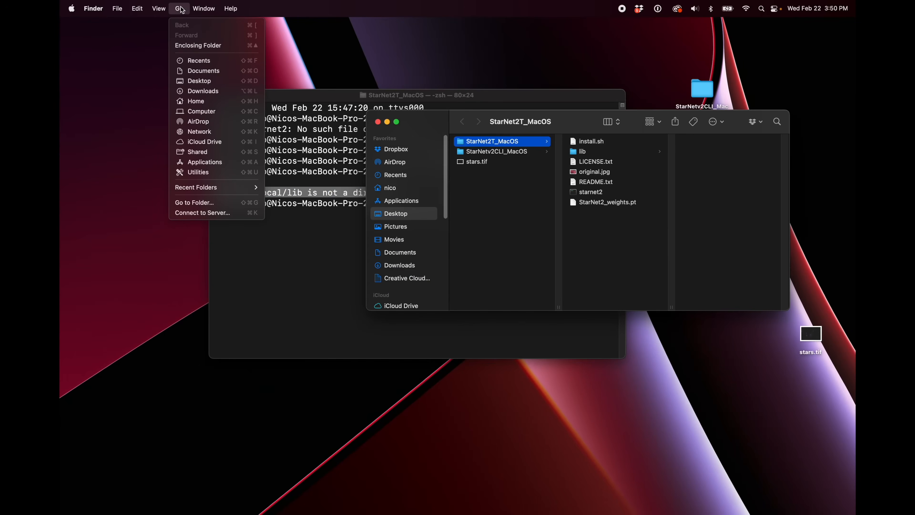
left_click(207, 203)
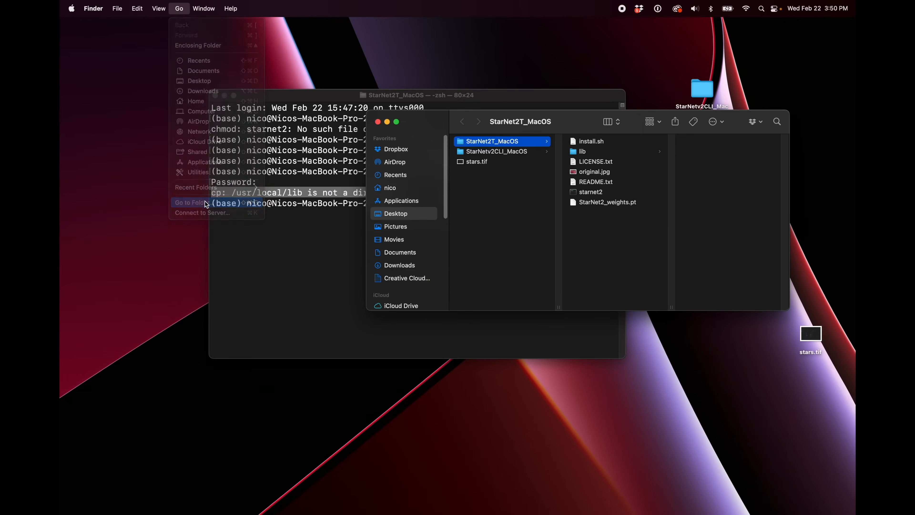
type("/us")
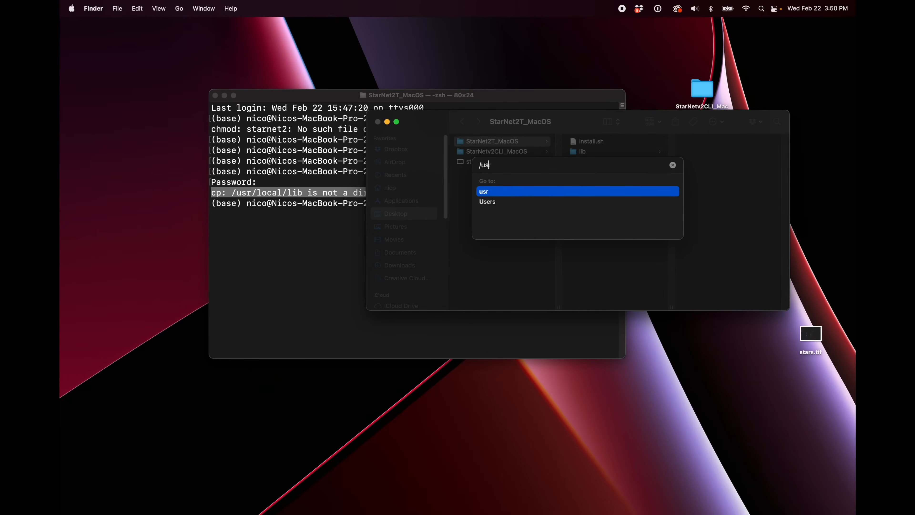
type("r/local")
left_click(501, 191)
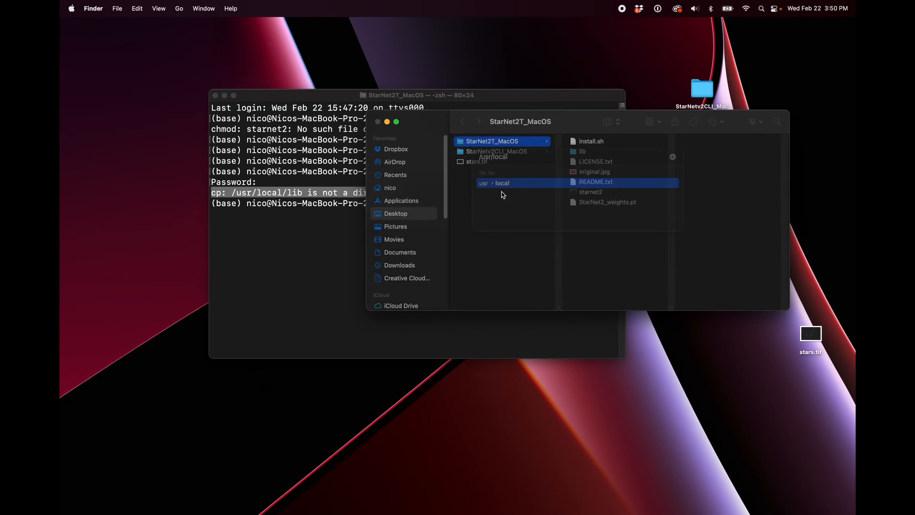
left_click_drag(563, 131, 244, 251)
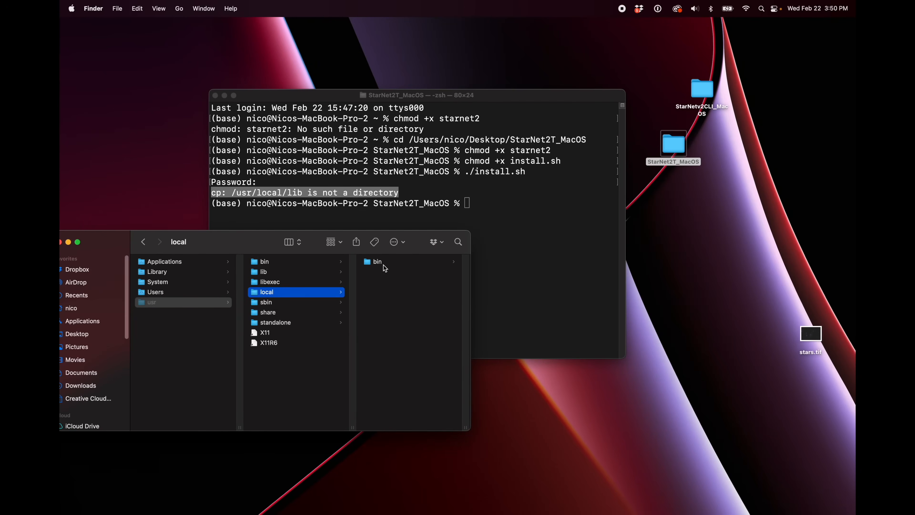
Step: Create a new folder named lib inside /usr/local, authorizing it with the account password
right_click(383, 292)
left_click(401, 302)
type("••••")
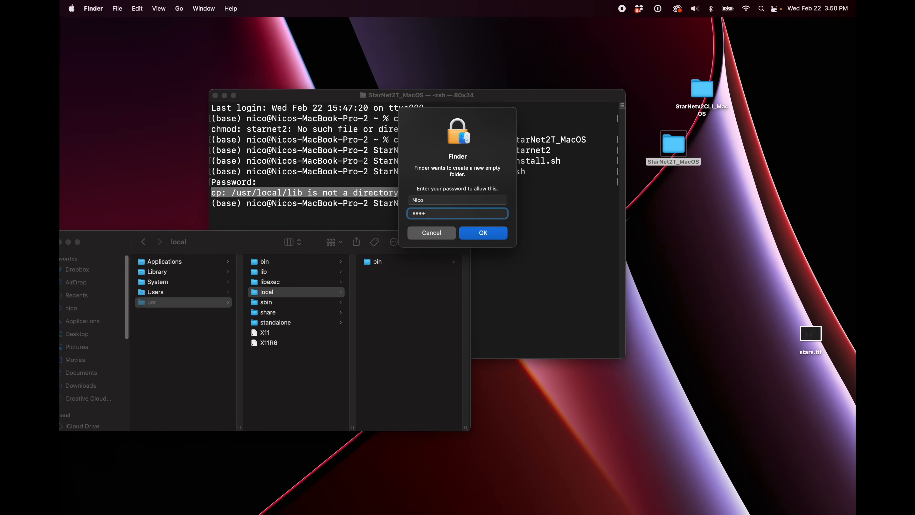
type("••••")
key("Return")
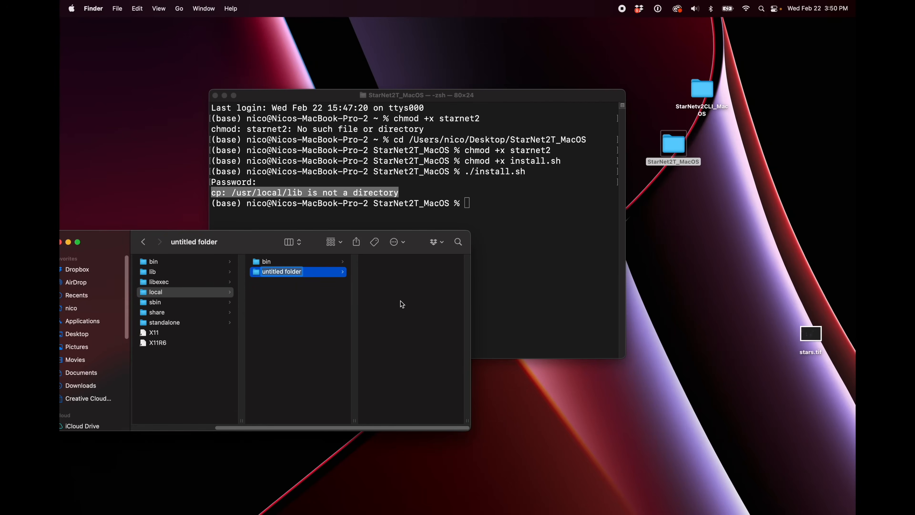
type("lib")
key("Return")
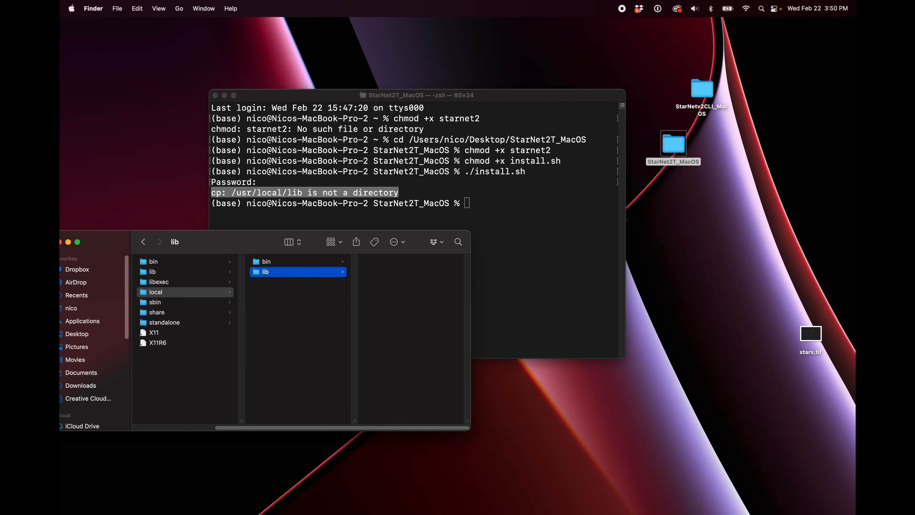
Step: Run ./install.sh again in Terminal and check the contents of the /usr/local/lib folder in Finder
left_click(545, 281)
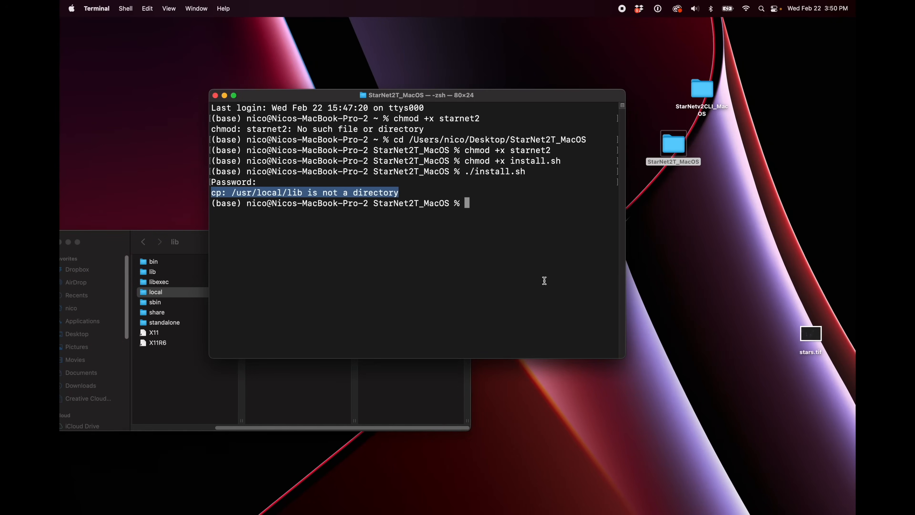
left_click(452, 206)
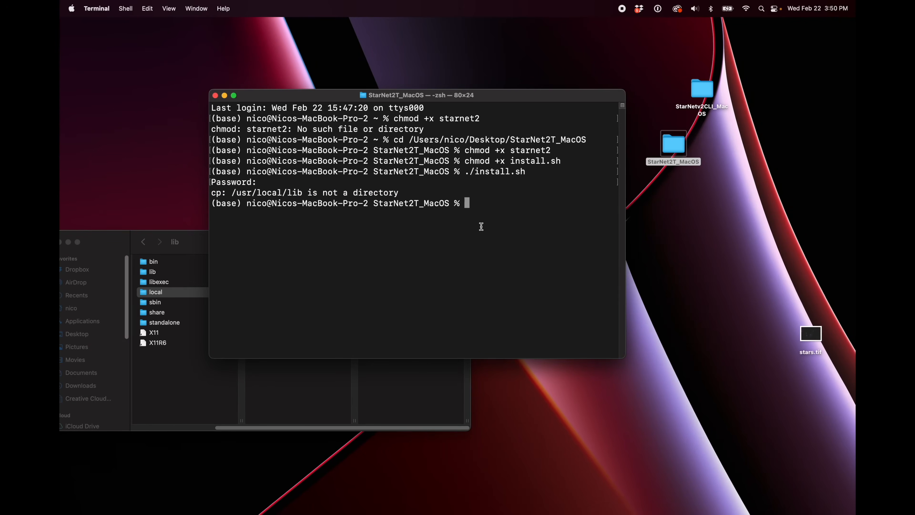
type("./install.sh")
key("Return")
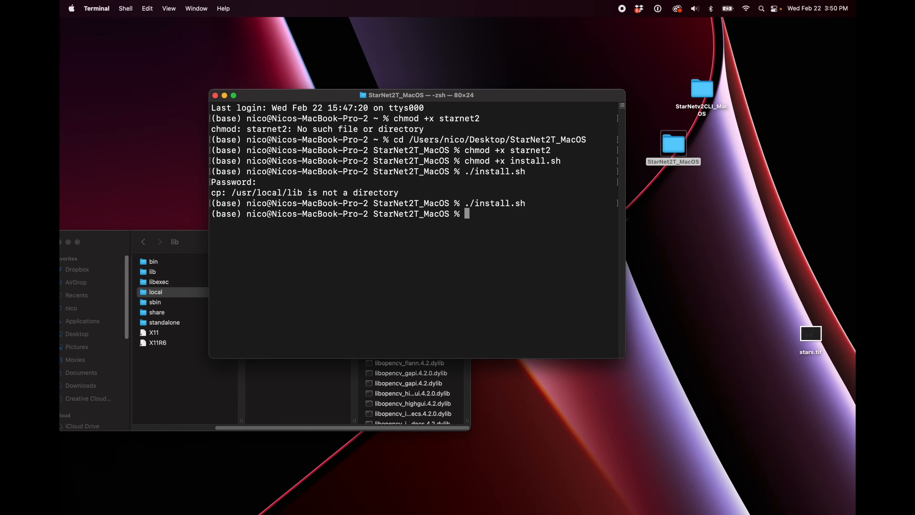
left_click(313, 381)
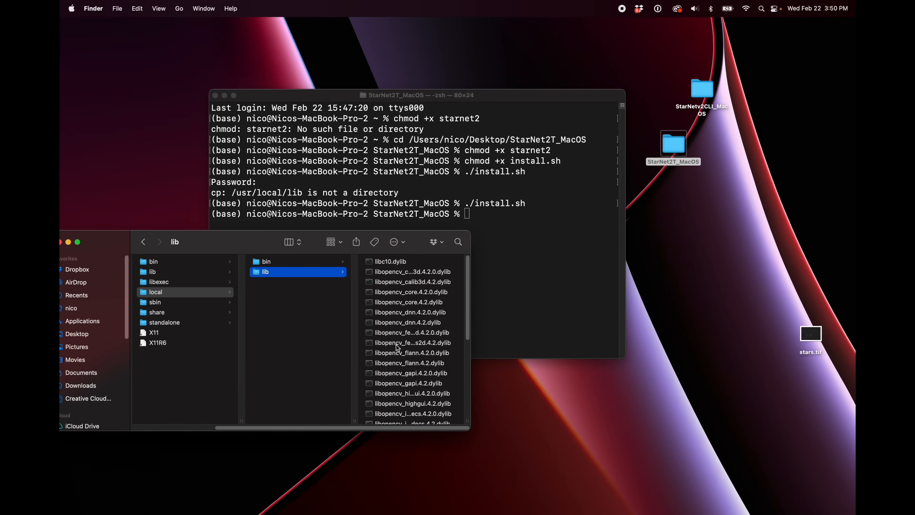
left_click_drag(468, 298, 462, 389)
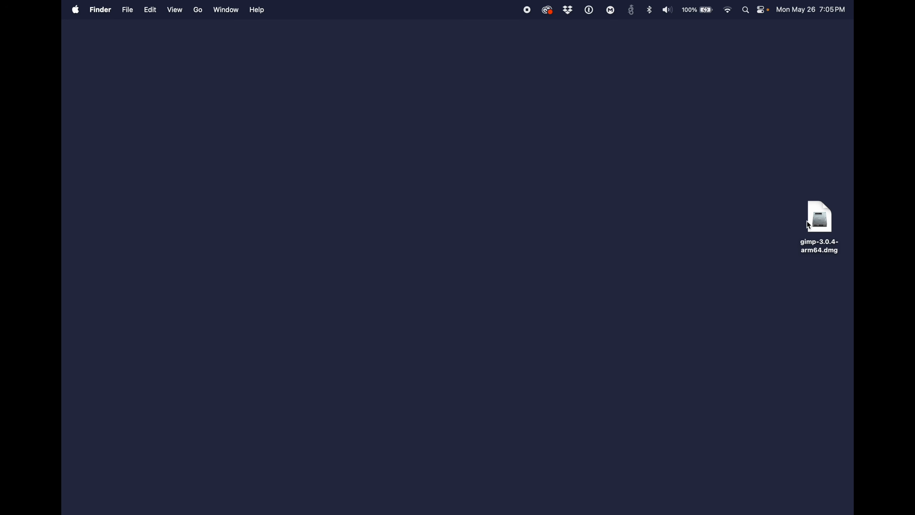
Step: Open gimp-3.0.4-arm64.dmg, copy GIMP.app to Applications, and eject the GIMP 3.0 Install disk image
double_click(820, 221)
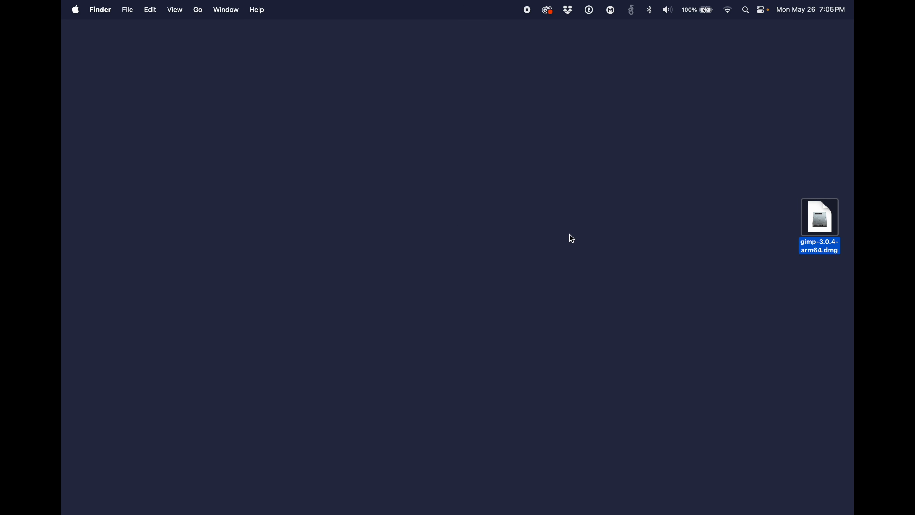
left_click_drag(166, 221, 283, 219)
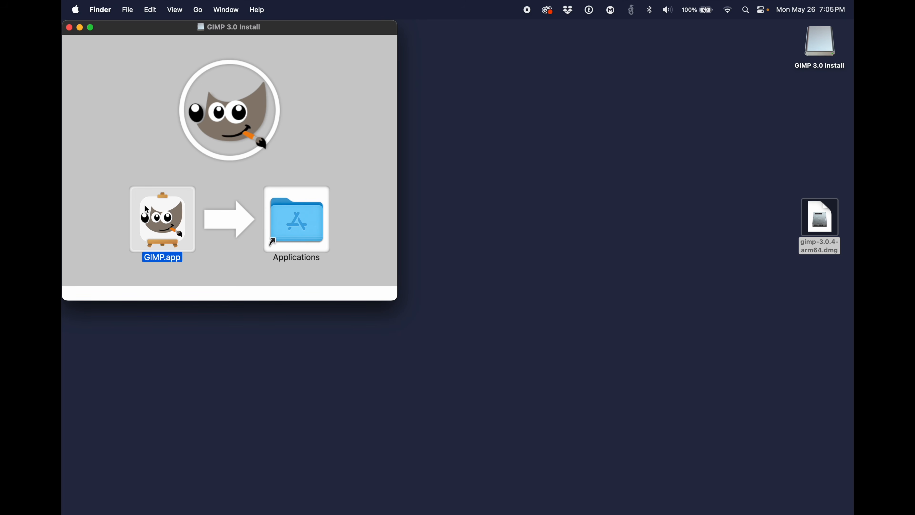
left_click(70, 28)
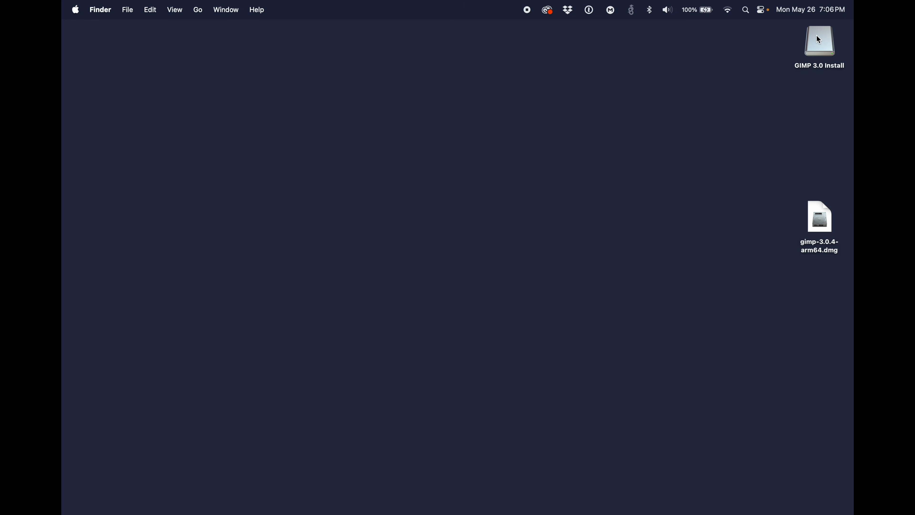
left_click_drag(820, 42, 560, 490)
Step: Find GIMP with Spotlight, launch it, and allow the downloaded app to open
key("super+space")
type("gim")
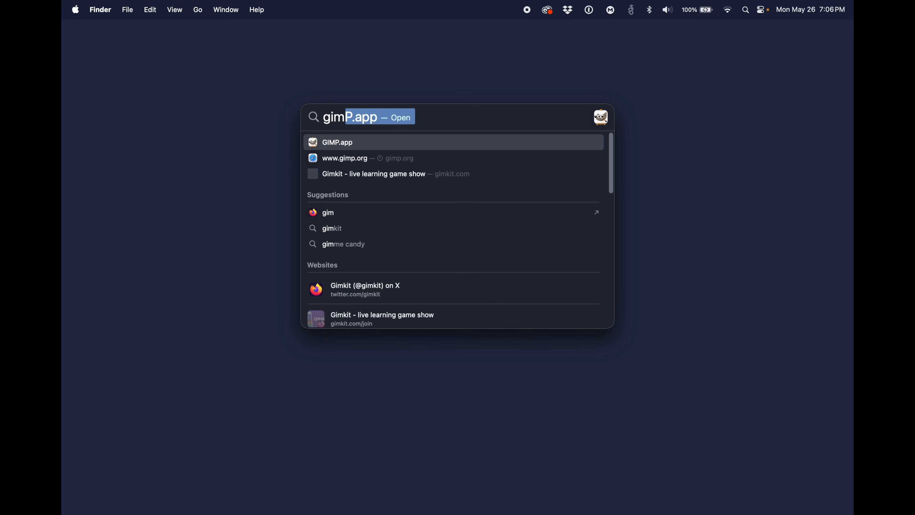
key("Return")
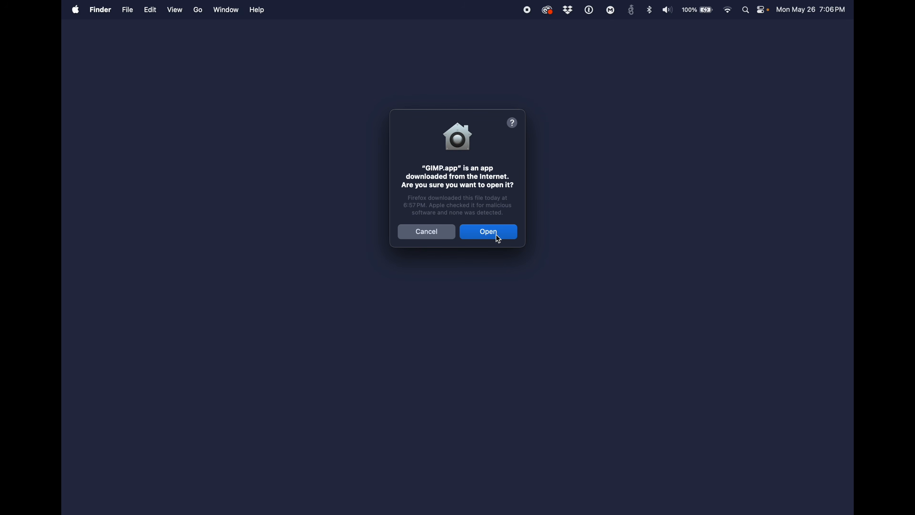
left_click(497, 235)
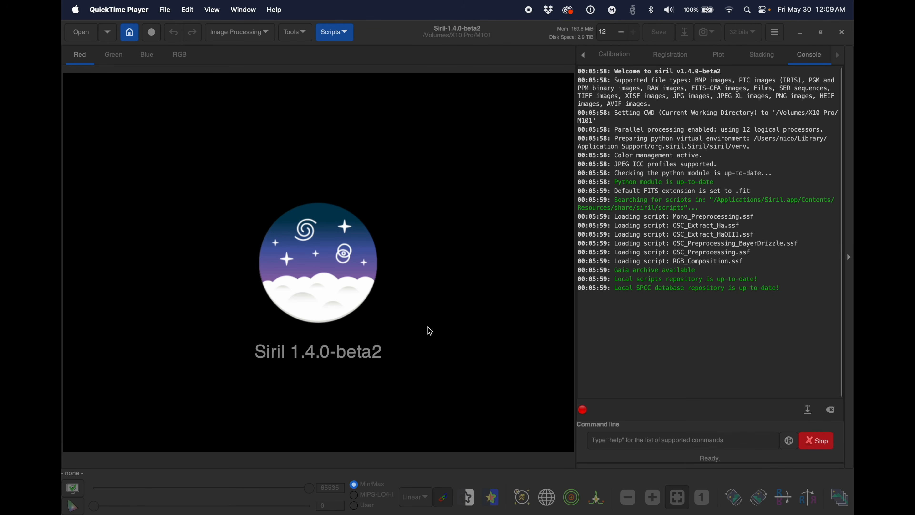
Step: Open Siril's preferences, browse the FITS/SER Debayer, FITS Options and Astrometry pages, and go to the Miscellaneous settings
left_click(514, 39)
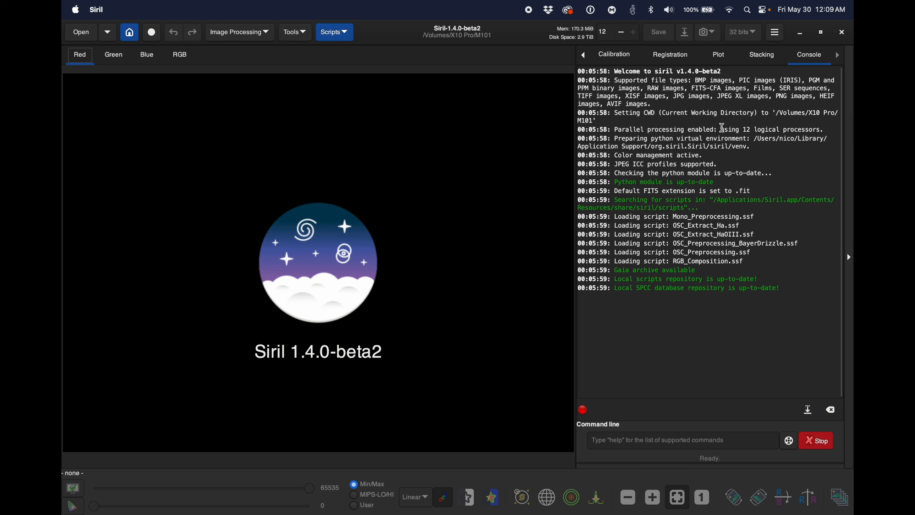
left_click(777, 37)
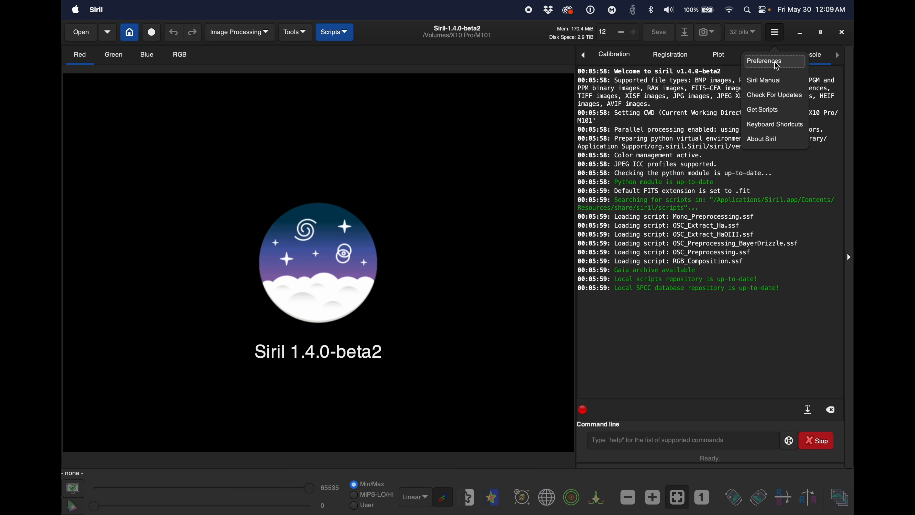
left_click(777, 67)
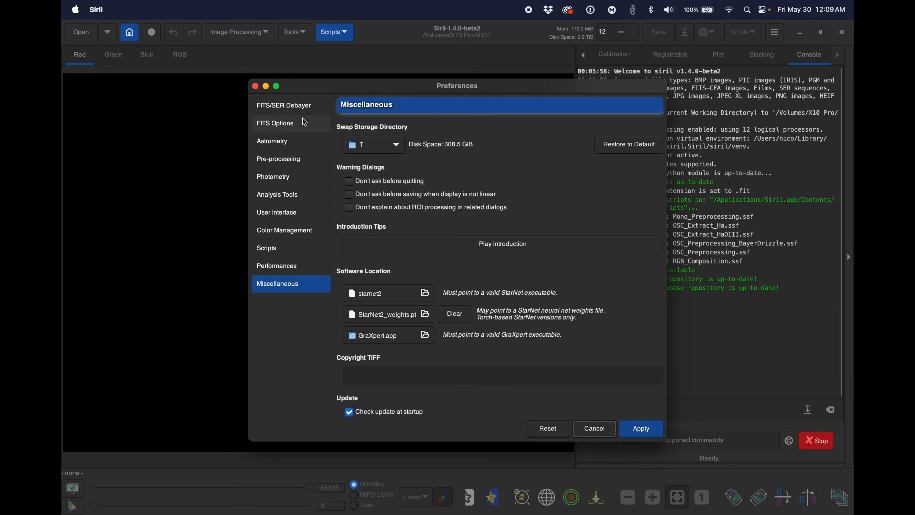
left_click(289, 110)
left_click(289, 123)
left_click(290, 142)
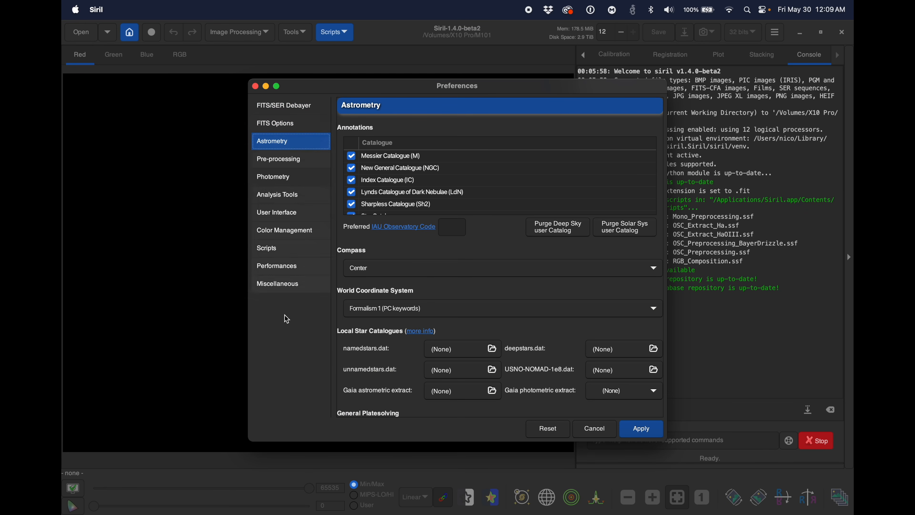
left_click(286, 285)
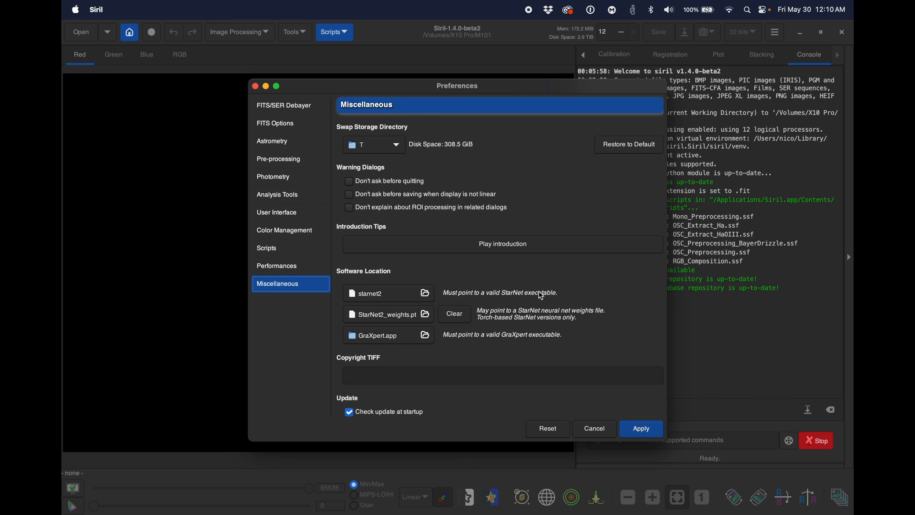
Step: Set the StarNet executable to starnet2 and the weights file to StarNet2_weights.pt, both from the StarNet2T_MacOS folder
left_click(426, 296)
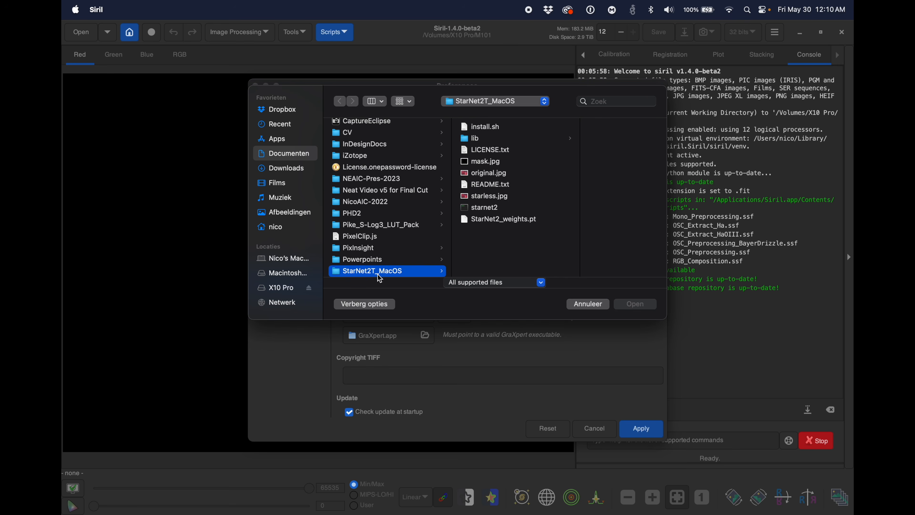
left_click(482, 211)
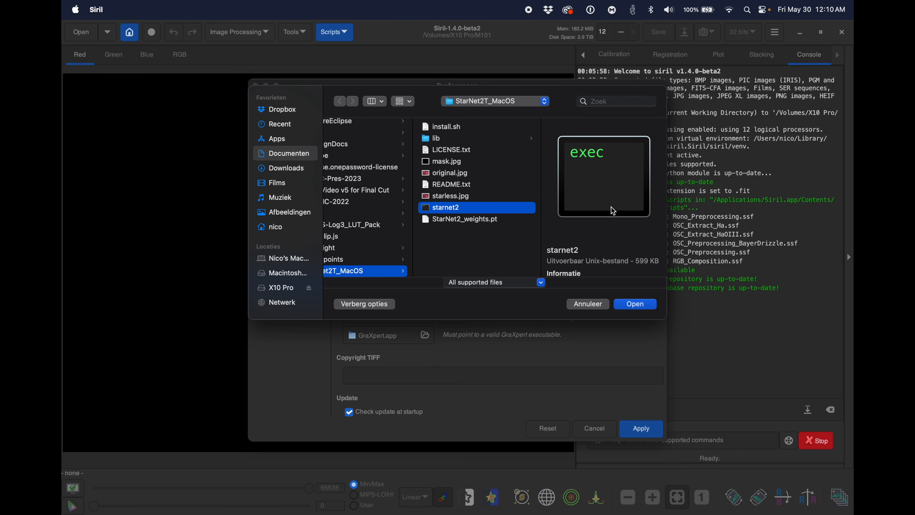
left_click(636, 304)
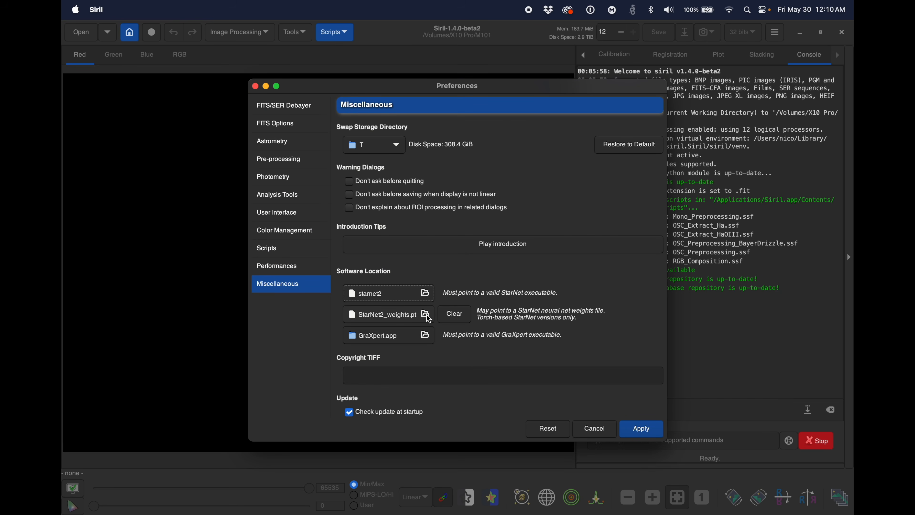
left_click(425, 314)
left_click(502, 221)
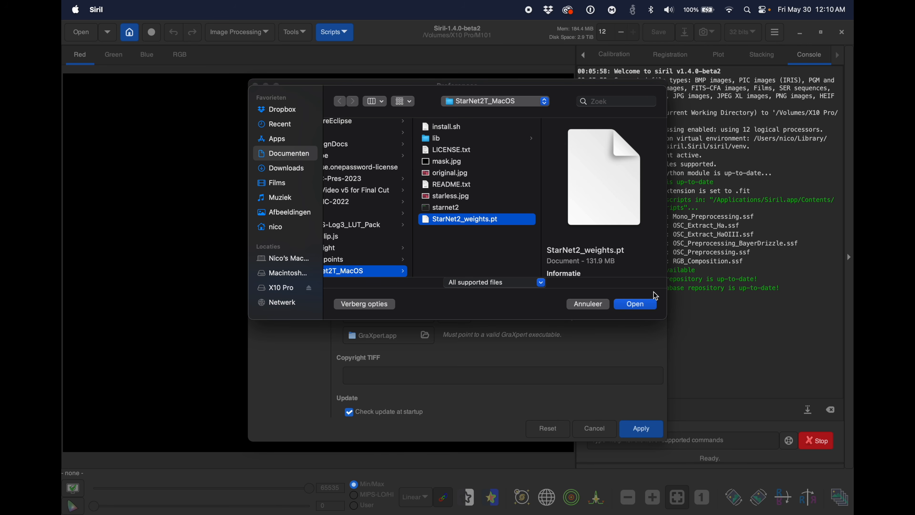
left_click(649, 309)
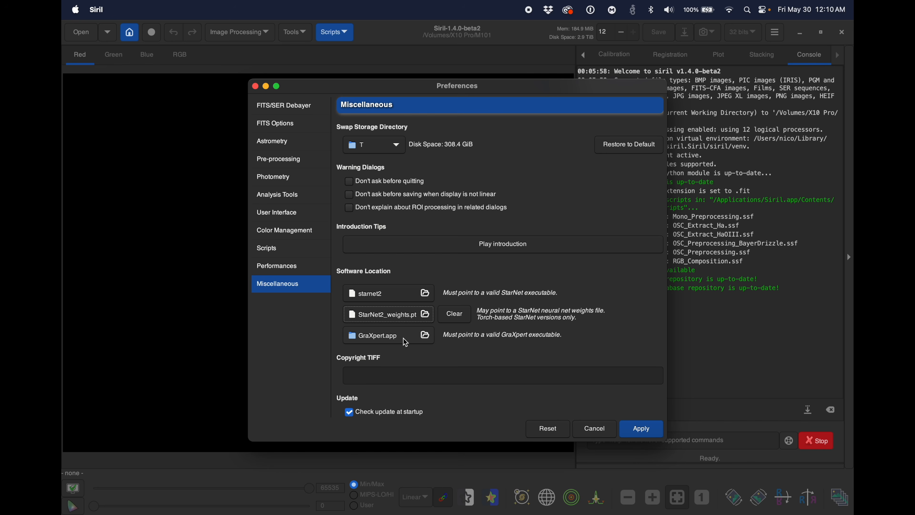
Step: Set the GraXpert software location to GraXpert.app from the Apps folder
left_click(426, 337)
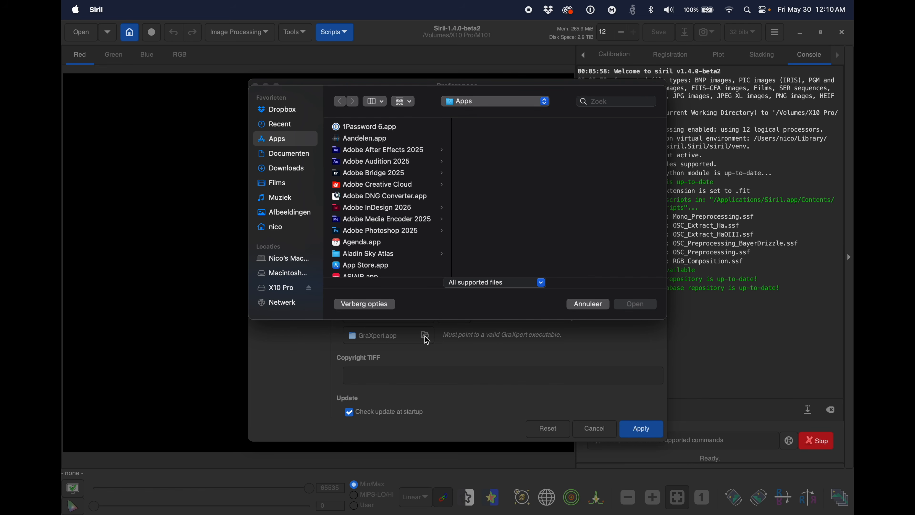
scroll(371, 153, "down", 10)
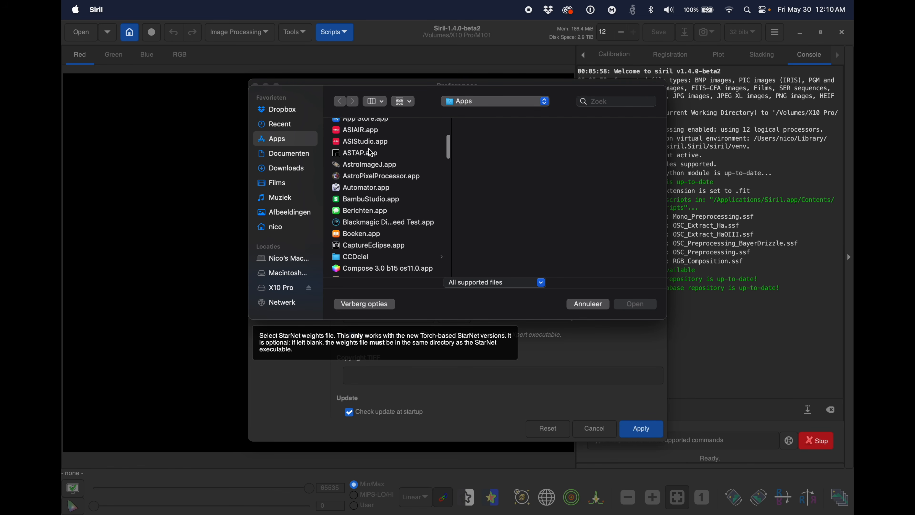
scroll(372, 154, "down", 15)
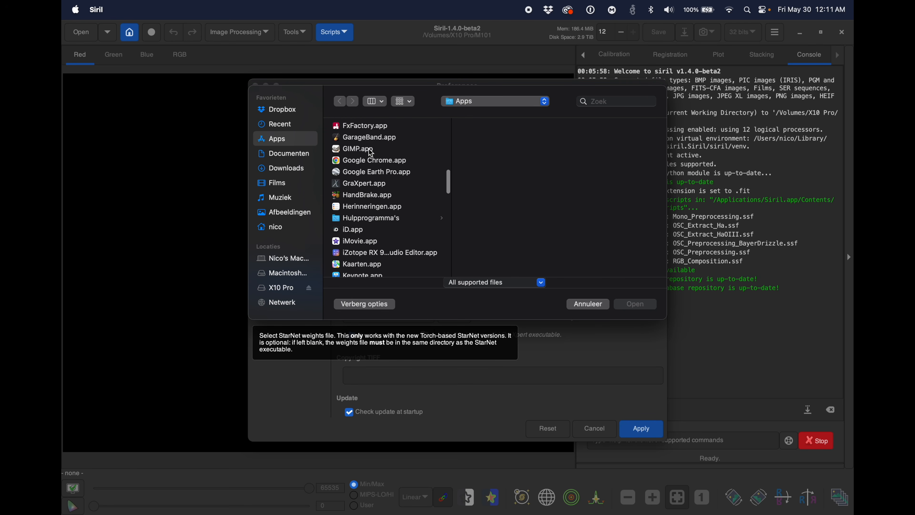
left_click(375, 193)
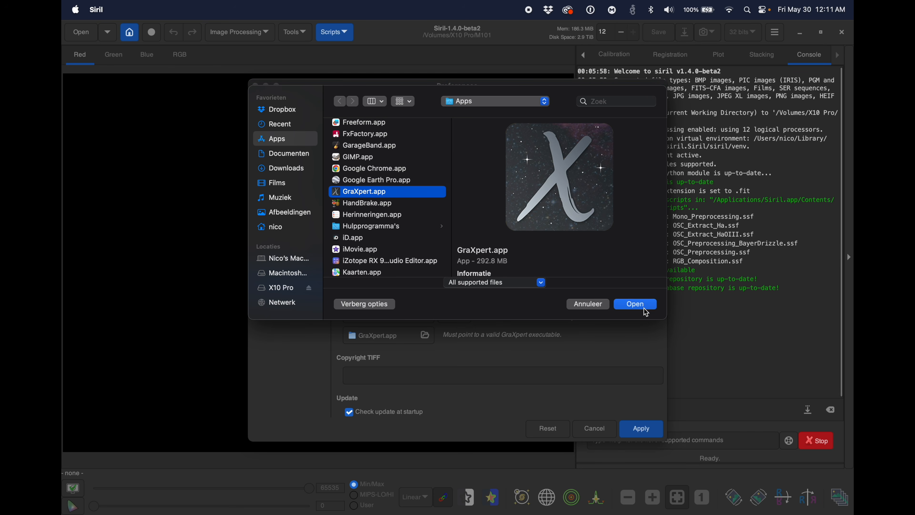
left_click(635, 304)
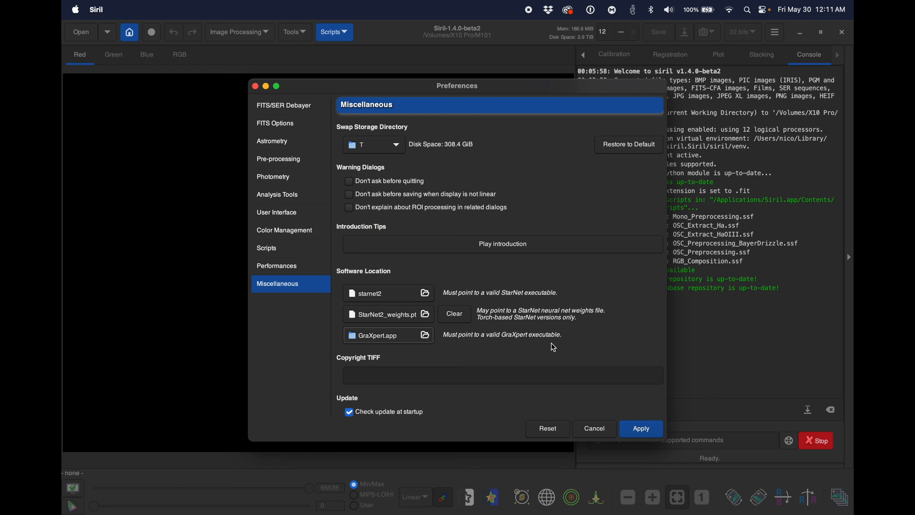
Step: With the GraXpert file chooser open, show the package contents of GraXpert.app in Finder and select the GraXpert executable in Contents/MacOS
left_click(425, 337)
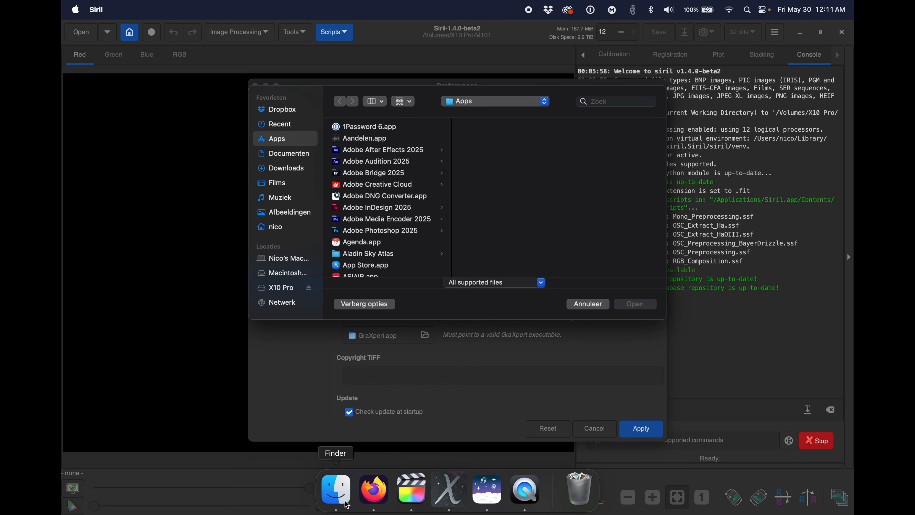
left_click(333, 487)
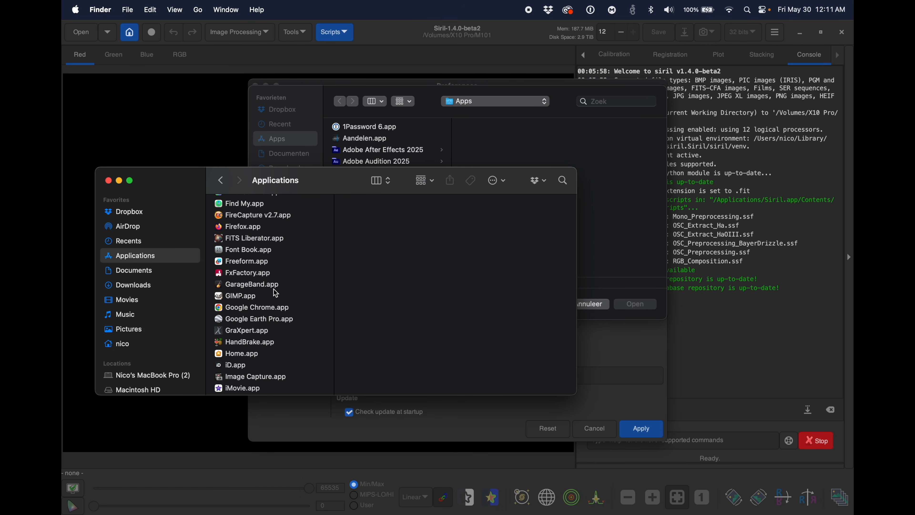
left_click_drag(328, 183, 312, 156)
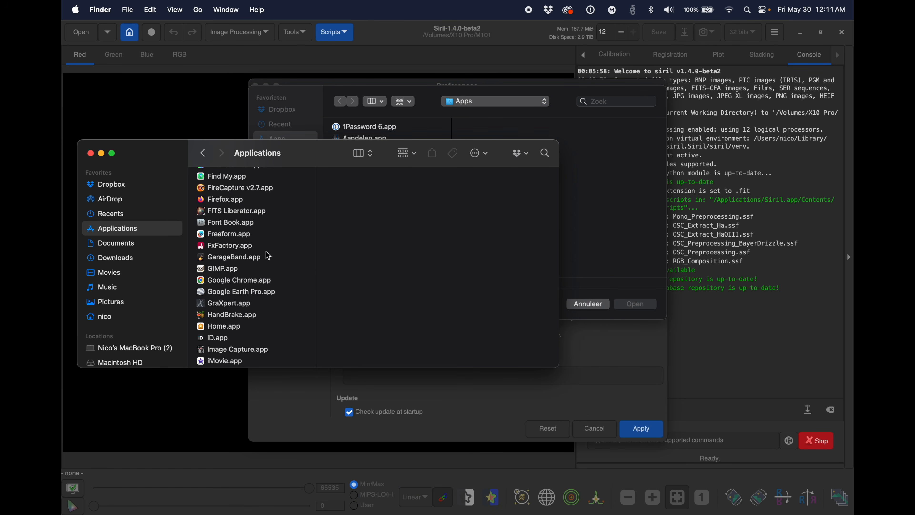
right_click(220, 302)
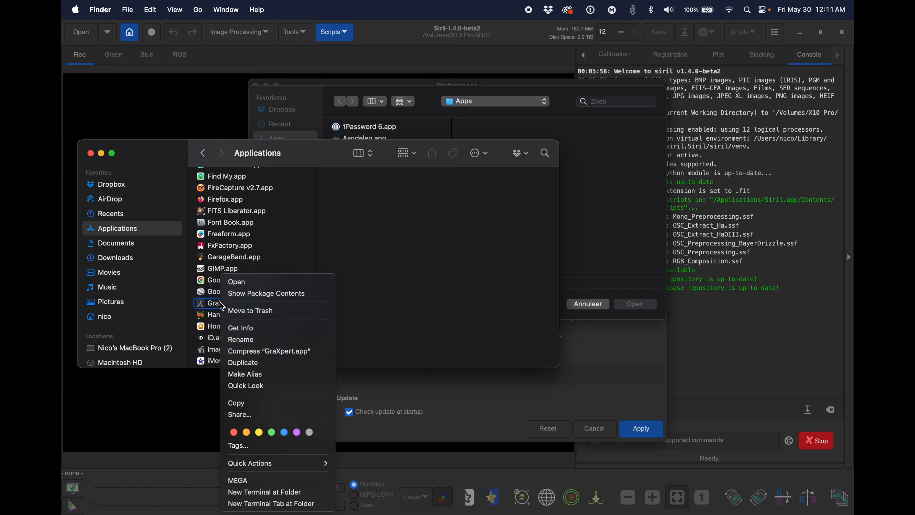
left_click(243, 299)
left_click(241, 177)
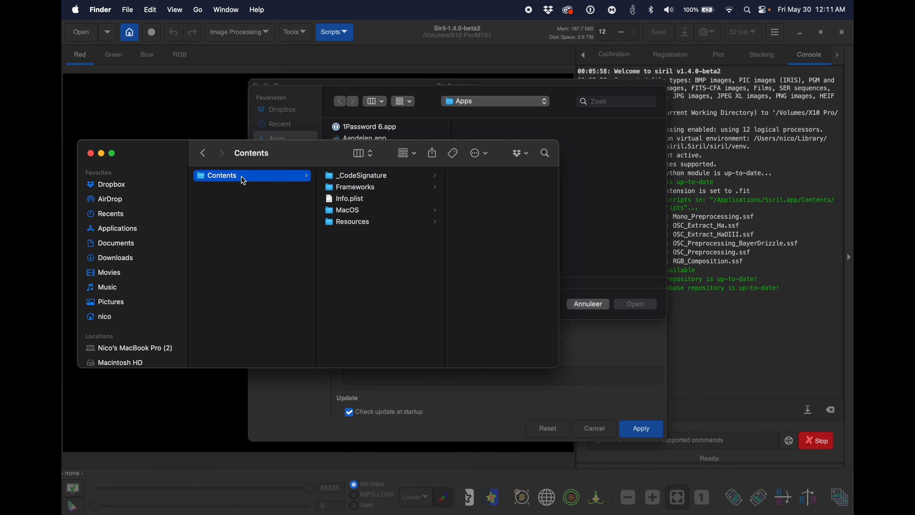
left_click(355, 214)
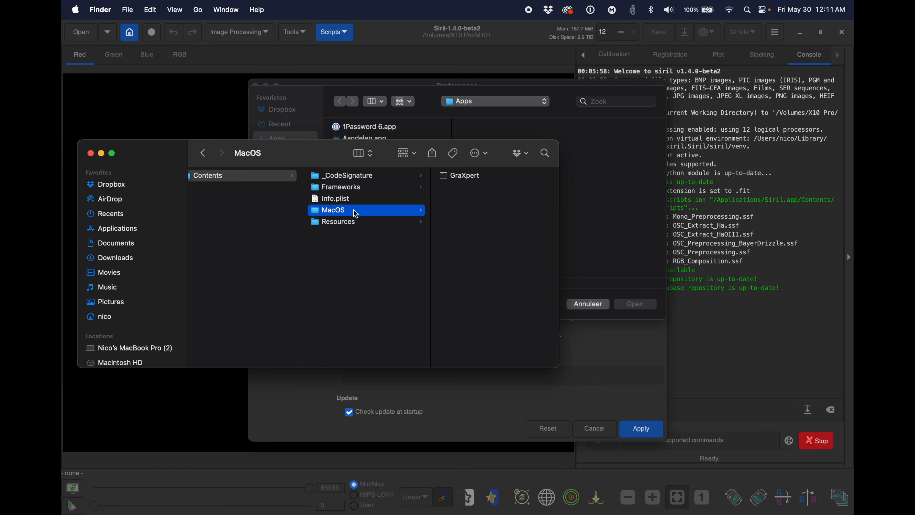
left_click_drag(337, 157, 271, 231)
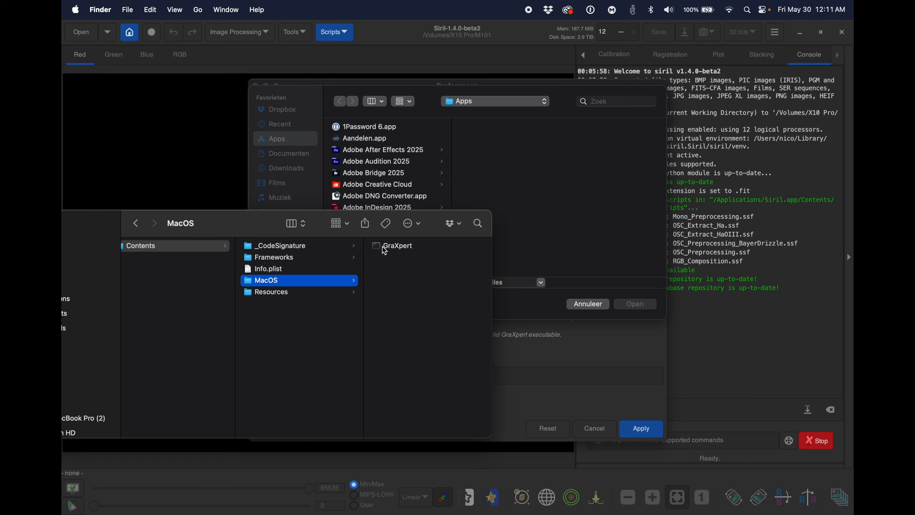
left_click(391, 248)
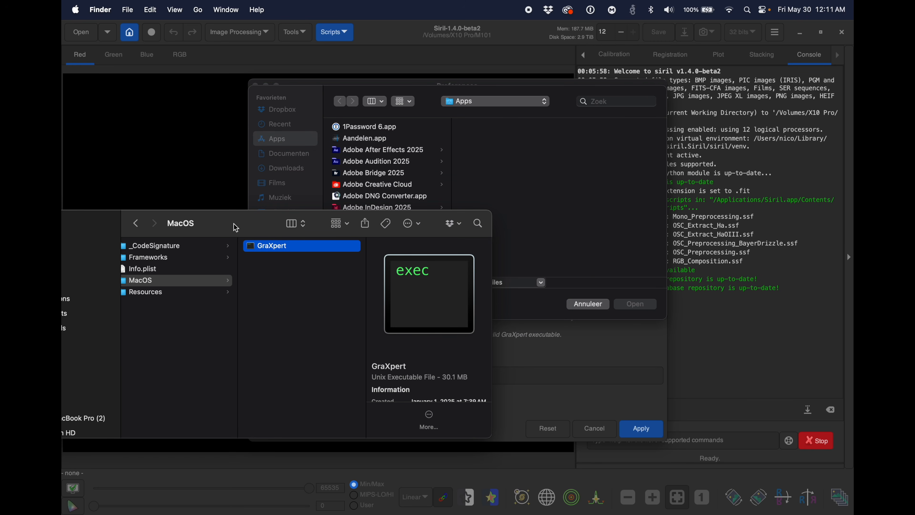
Step: Bring the GraXpert executable from Finder into Siril's file chooser, set it as the GraXpert location, and apply the preferences
left_click_drag(247, 224, 281, 331)
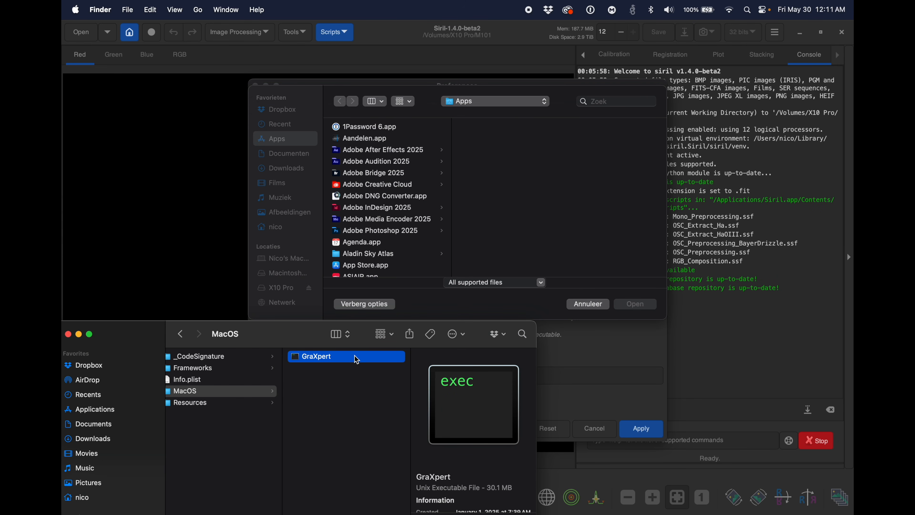
left_click_drag(355, 363, 427, 240)
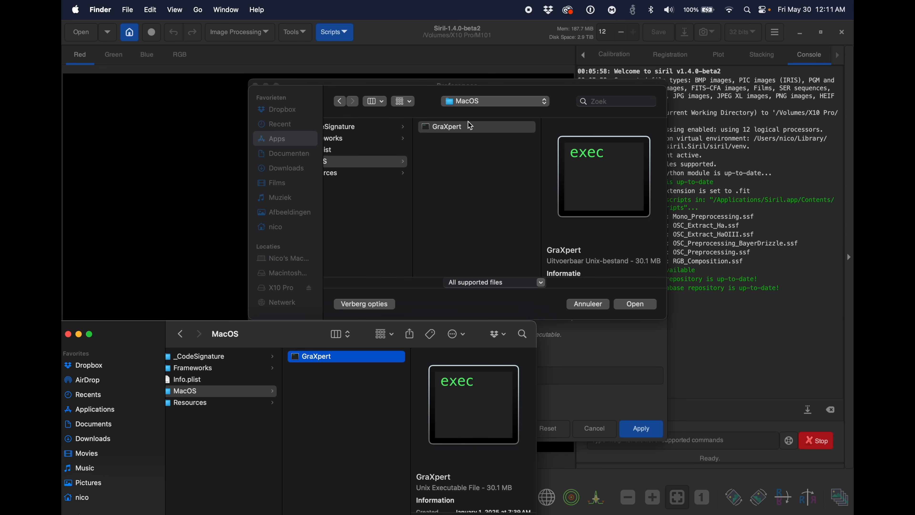
left_click(471, 126)
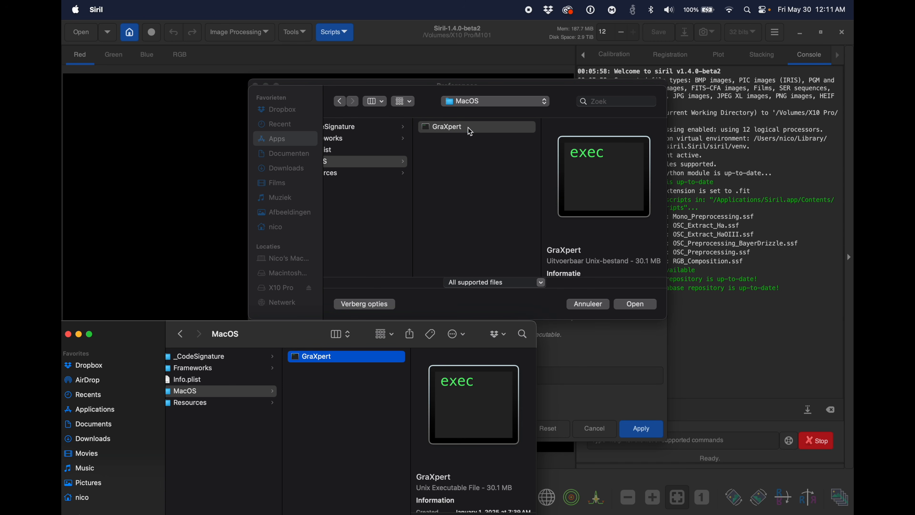
left_click(638, 304)
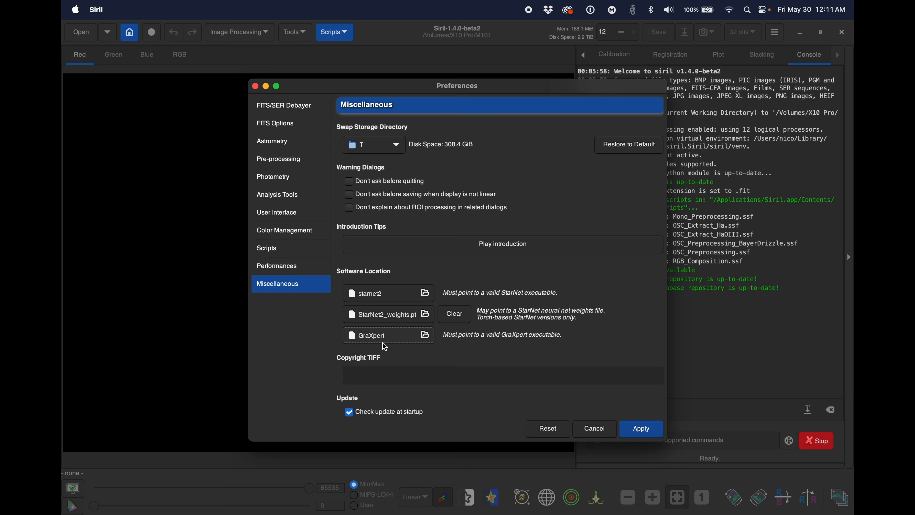
left_click(644, 428)
Step: Reopen Siril's preferences to check the software locations for StarNet and GraXpert, and apply them again
left_click(775, 32)
left_click(773, 62)
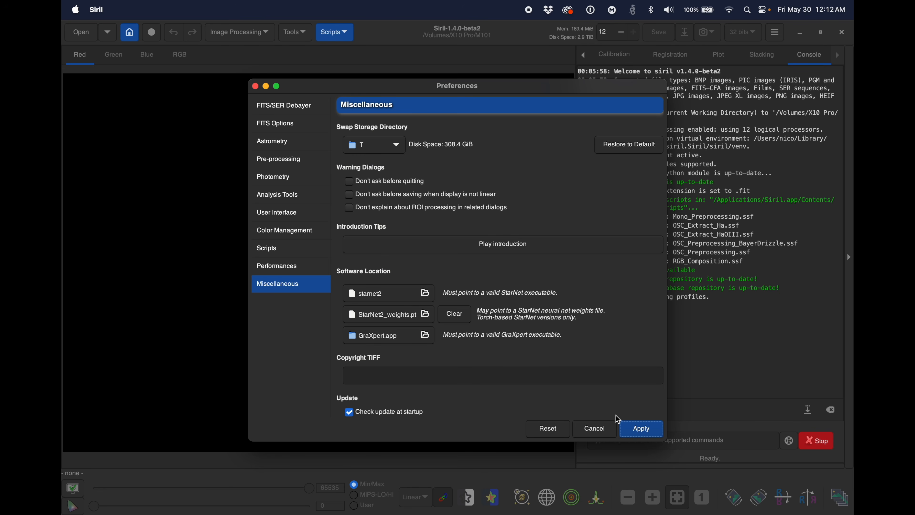
left_click(636, 429)
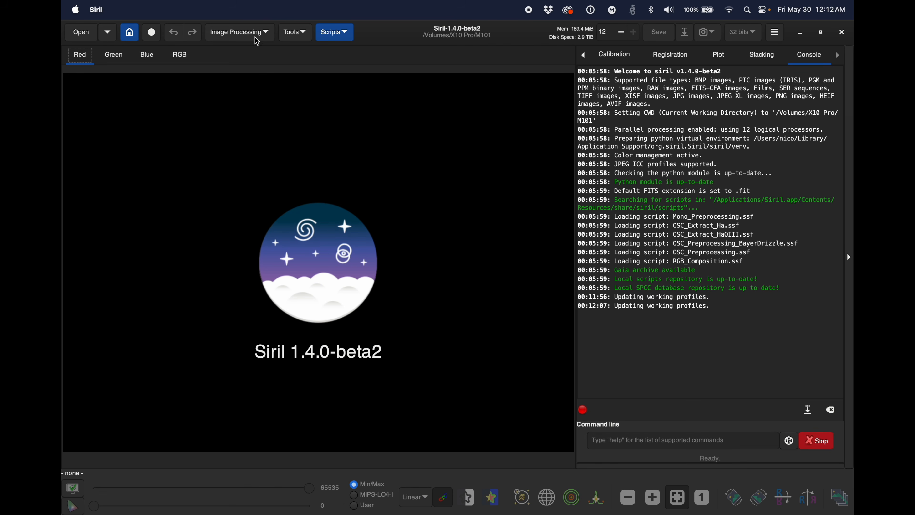
Step: Open the image m101-may2025.jpg from the M101 folder in Siril
left_click(268, 33)
left_click(268, 33)
left_click(94, 34)
left_click(232, 204)
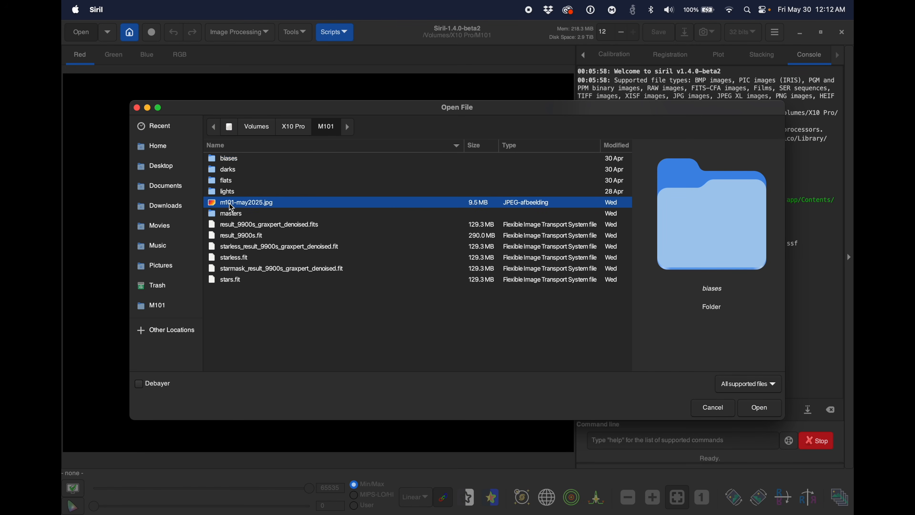
left_click(770, 411)
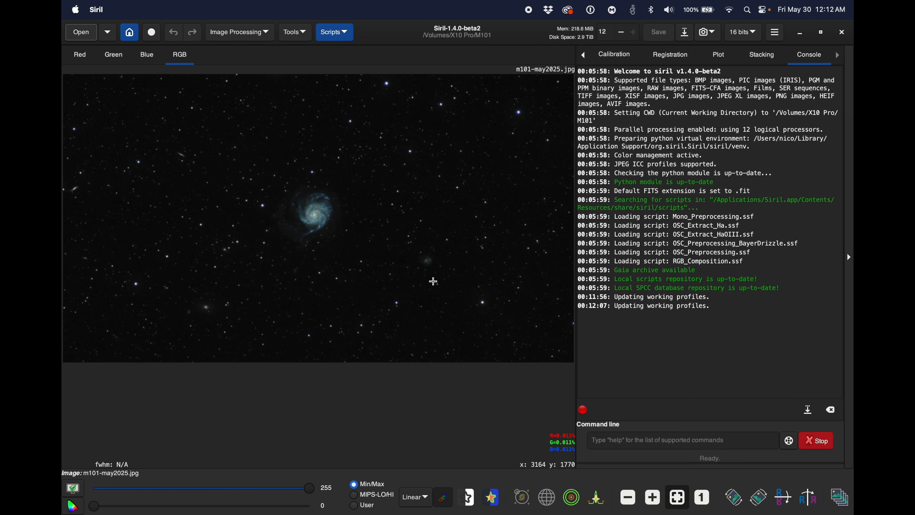
Step: View the StarNet Star Removal dialog to check whether StarNet is recognized, and close it without running it
left_click(243, 39)
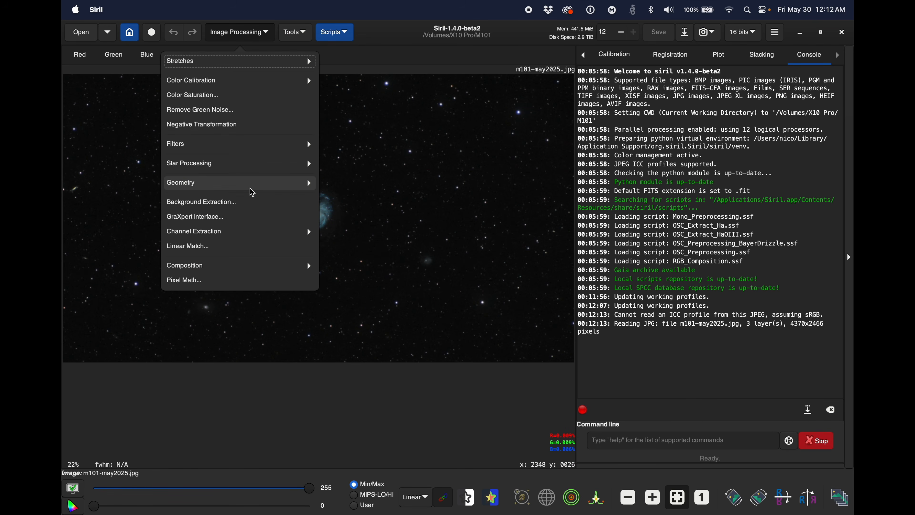
left_click(242, 164)
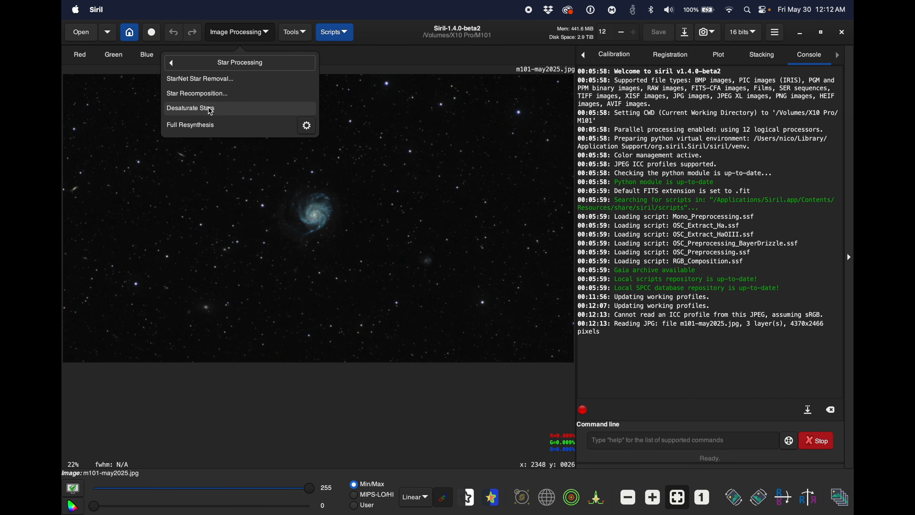
left_click(220, 80)
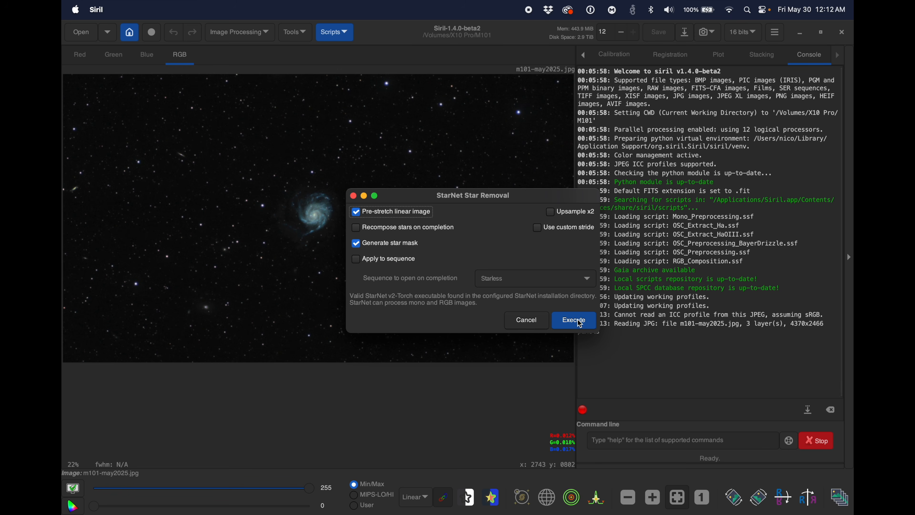
left_click(518, 321)
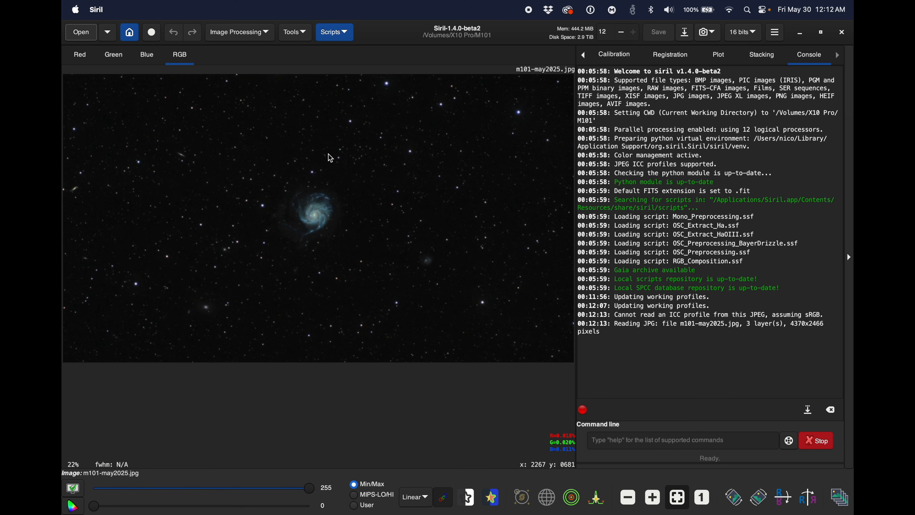
Step: Open the GraXpert interface, dismiss the deprecation notice, and check GraXpert's availability for background extraction and denoising
left_click(235, 34)
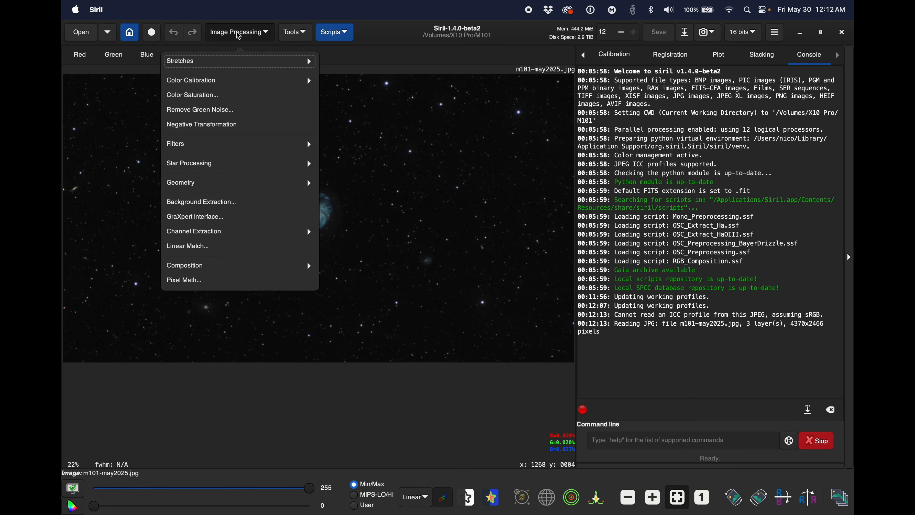
left_click(219, 218)
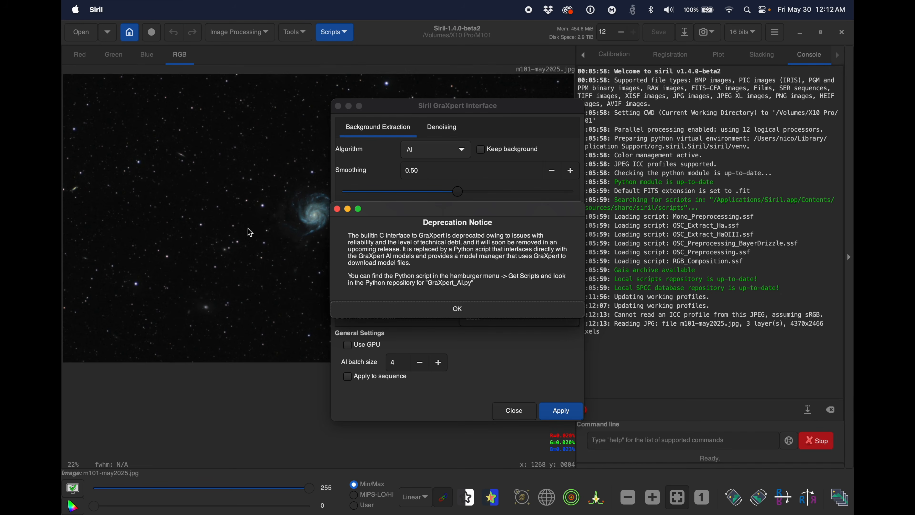
left_click(458, 304)
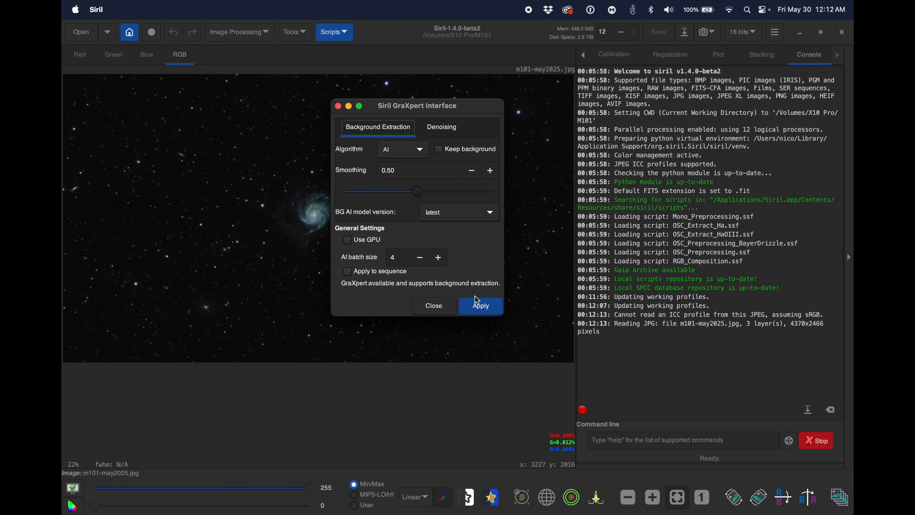
left_click(445, 131)
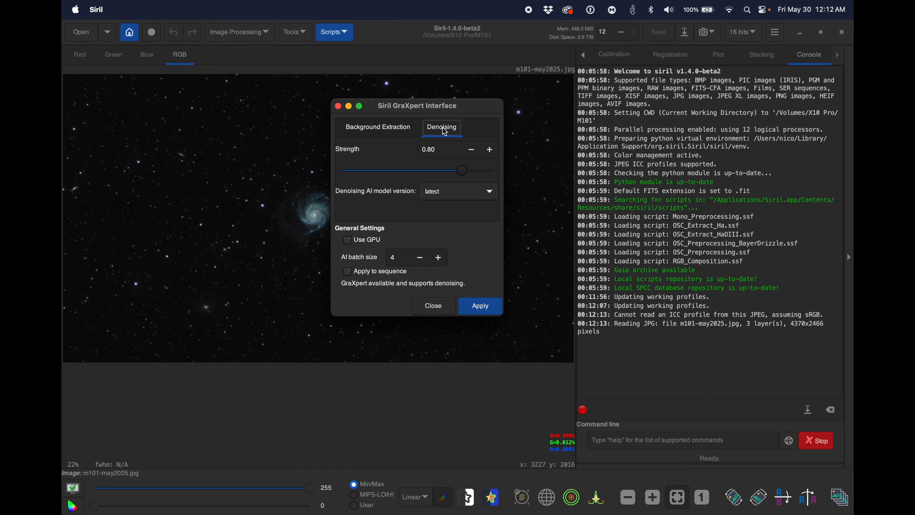
left_click(374, 134)
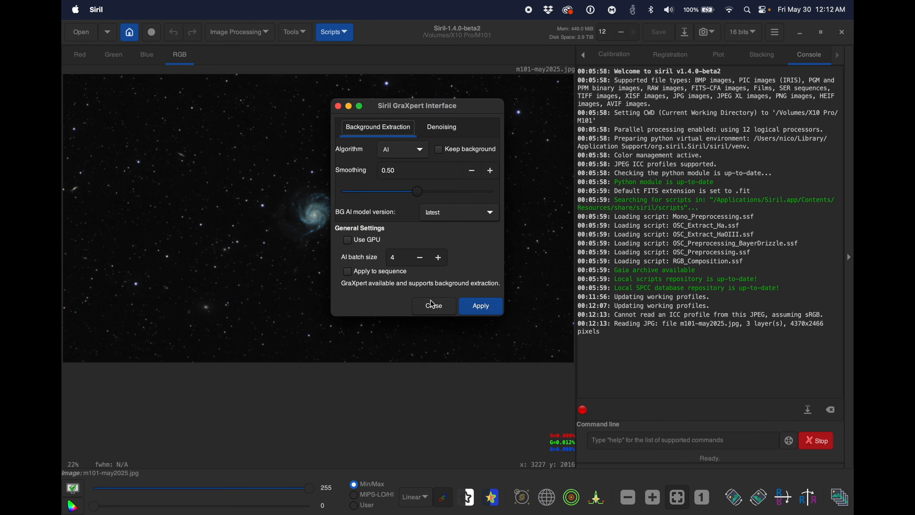